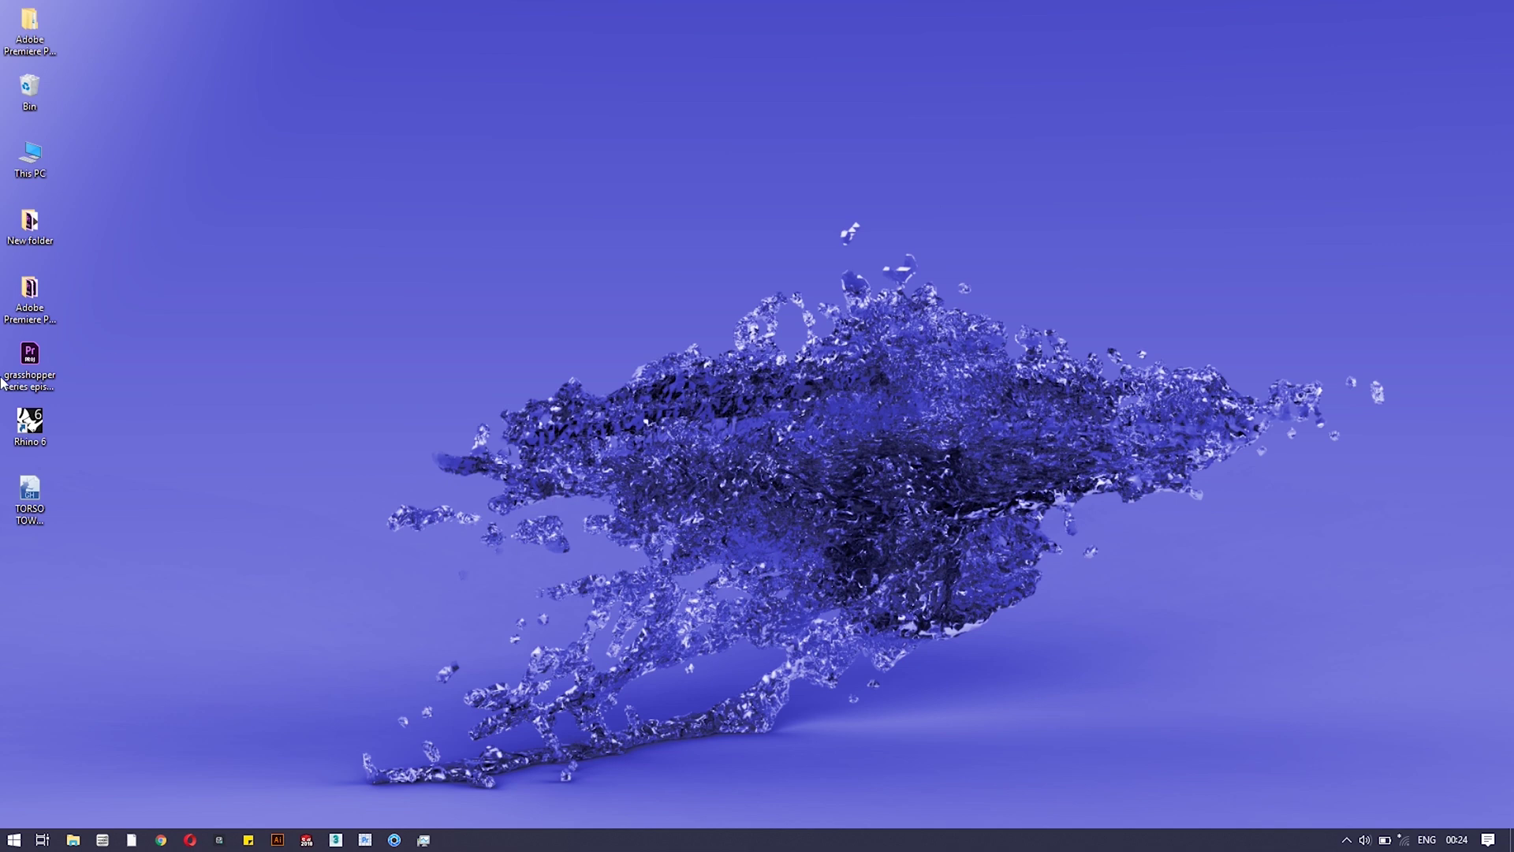
- Launch Rhino 6, move its window toward the upper right of the desktop, and start Grasshopper
click(370, 333)
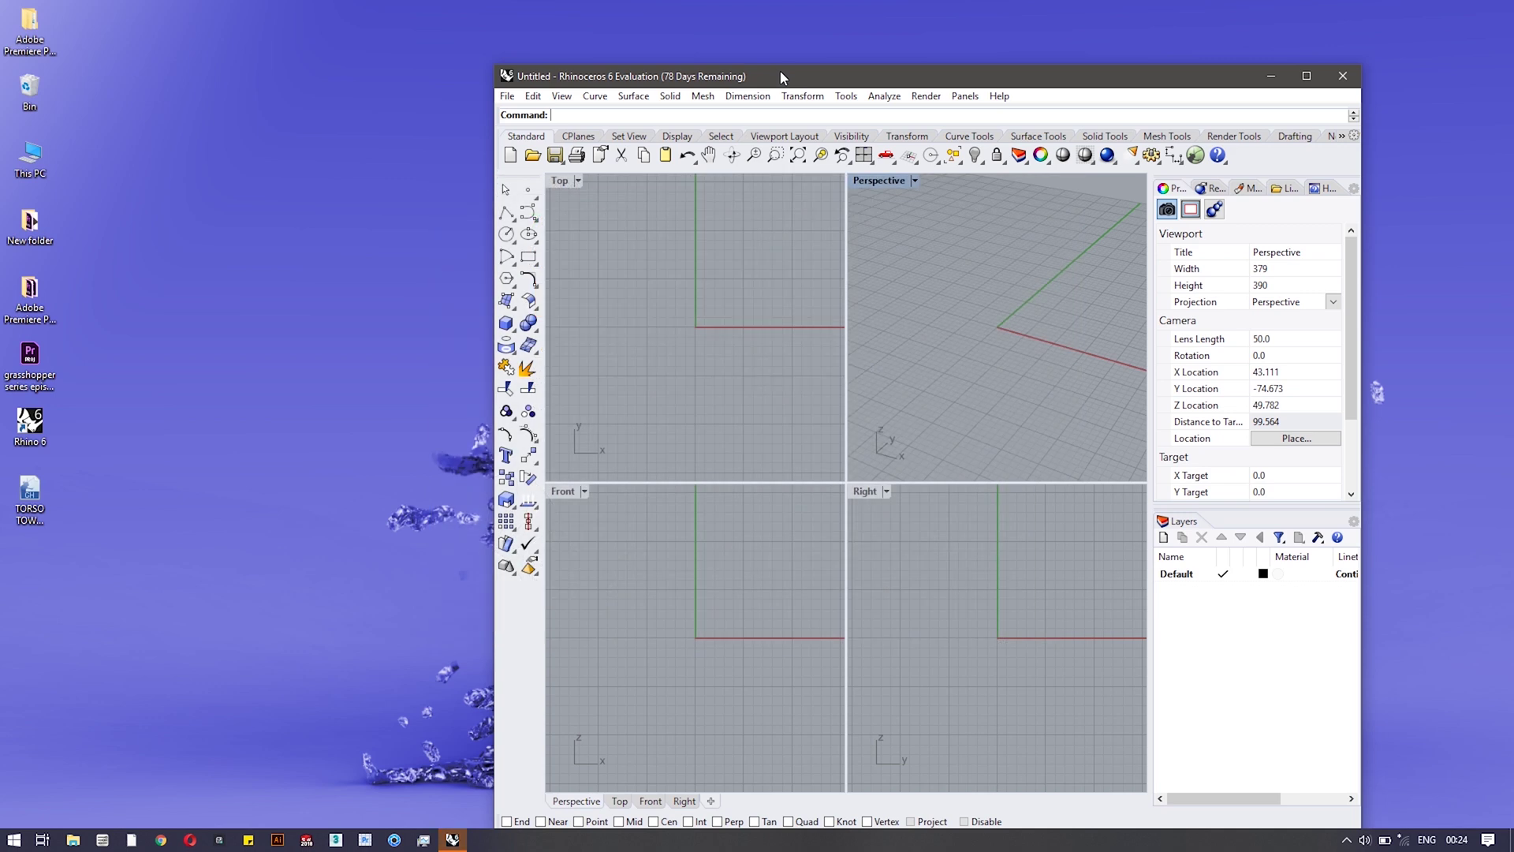
drag(773, 74, 950, 53)
click(1359, 137)
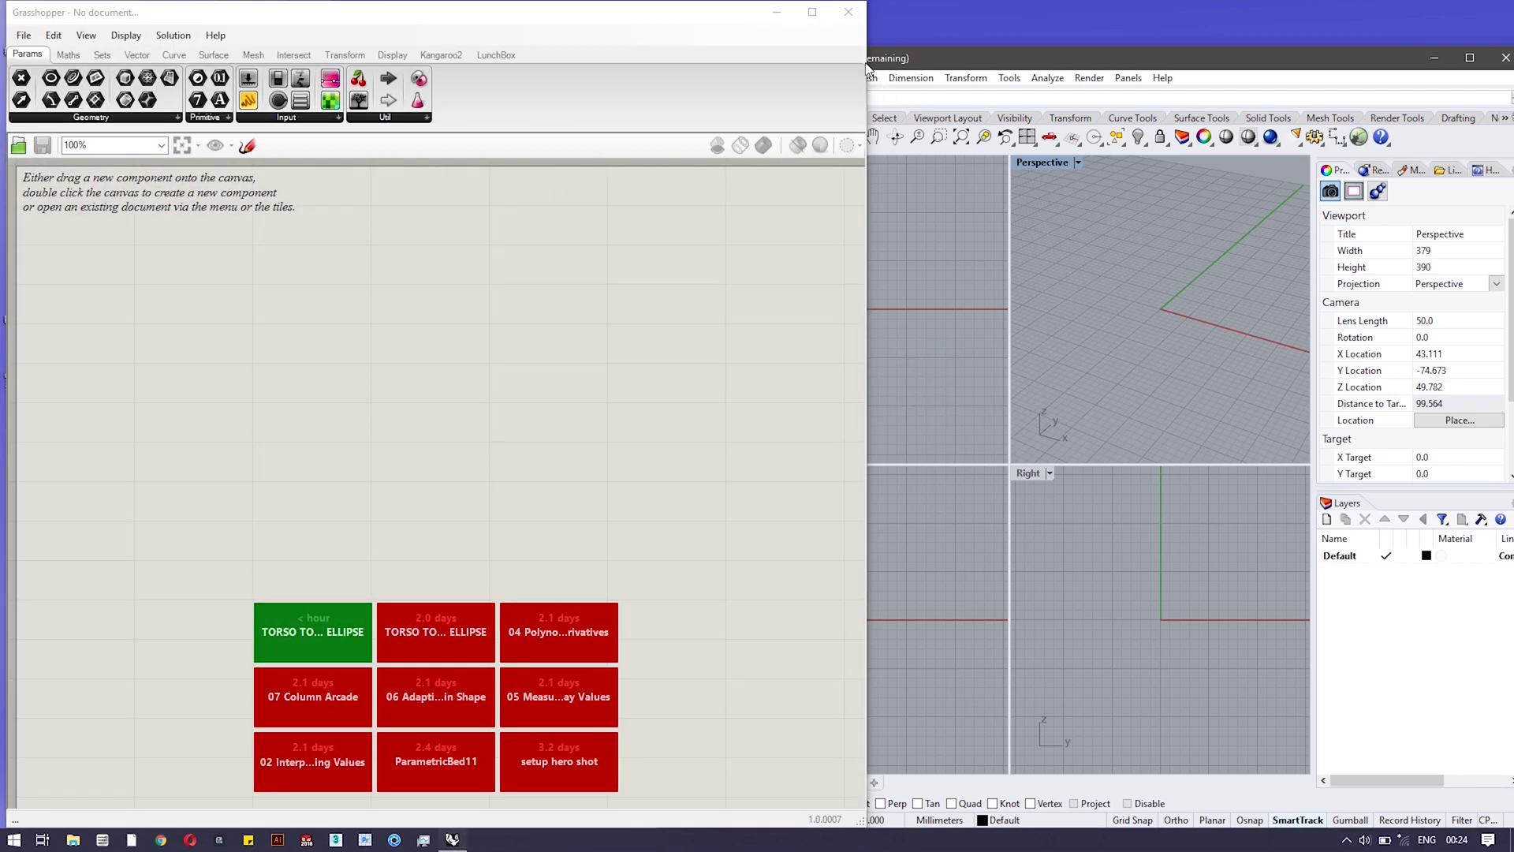
- Arrange the windows side by side, with a narrowed Grasshopper window beside a taller Rhino window
click(1150, 63)
drag(1149, 59, 1230, 70)
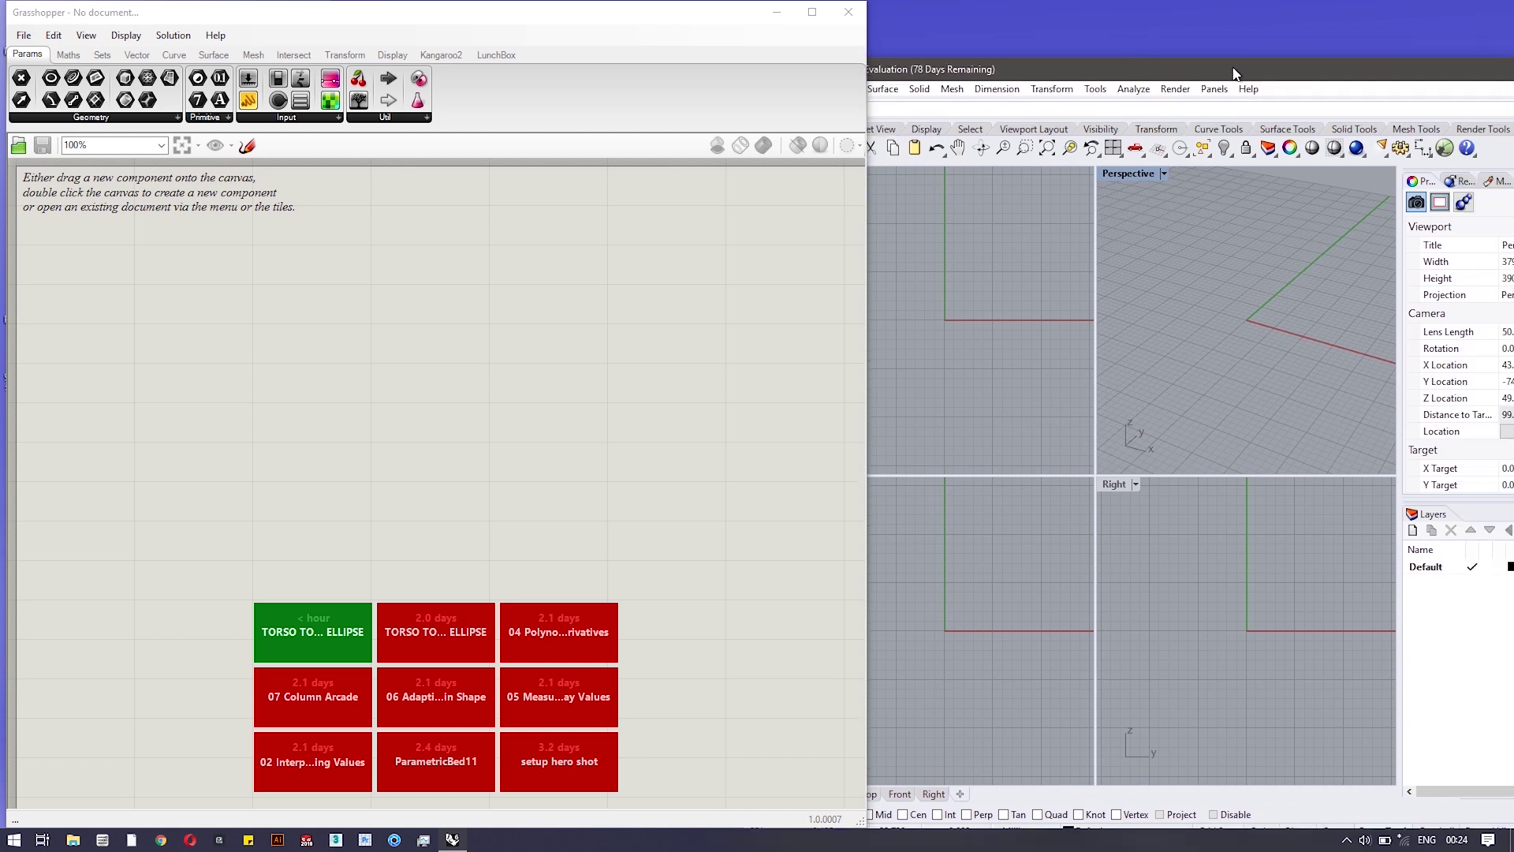
drag(869, 32, 816, 75)
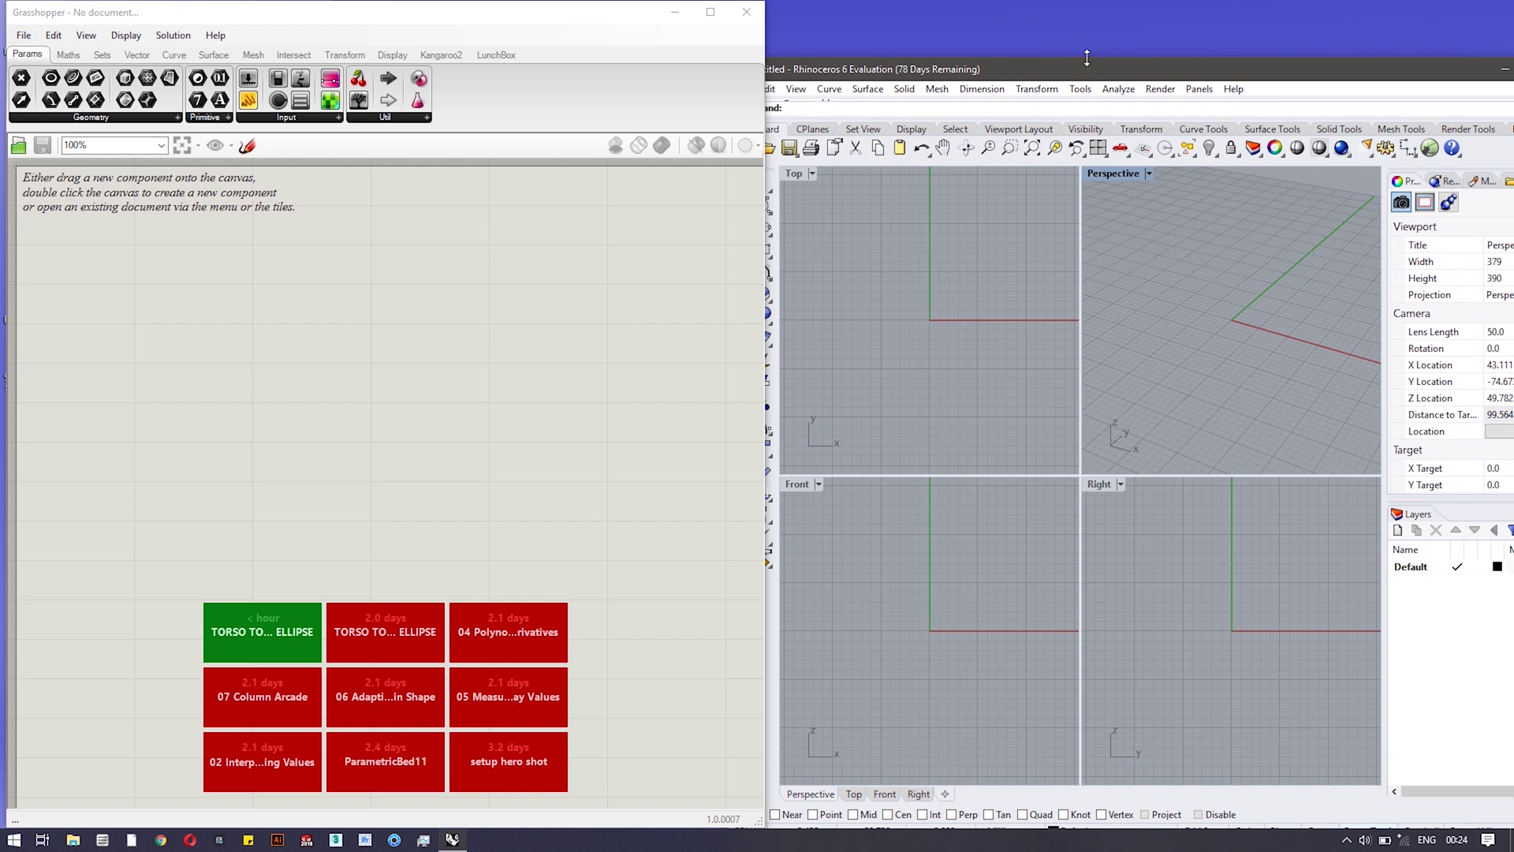
drag(1086, 58, 1087, 56)
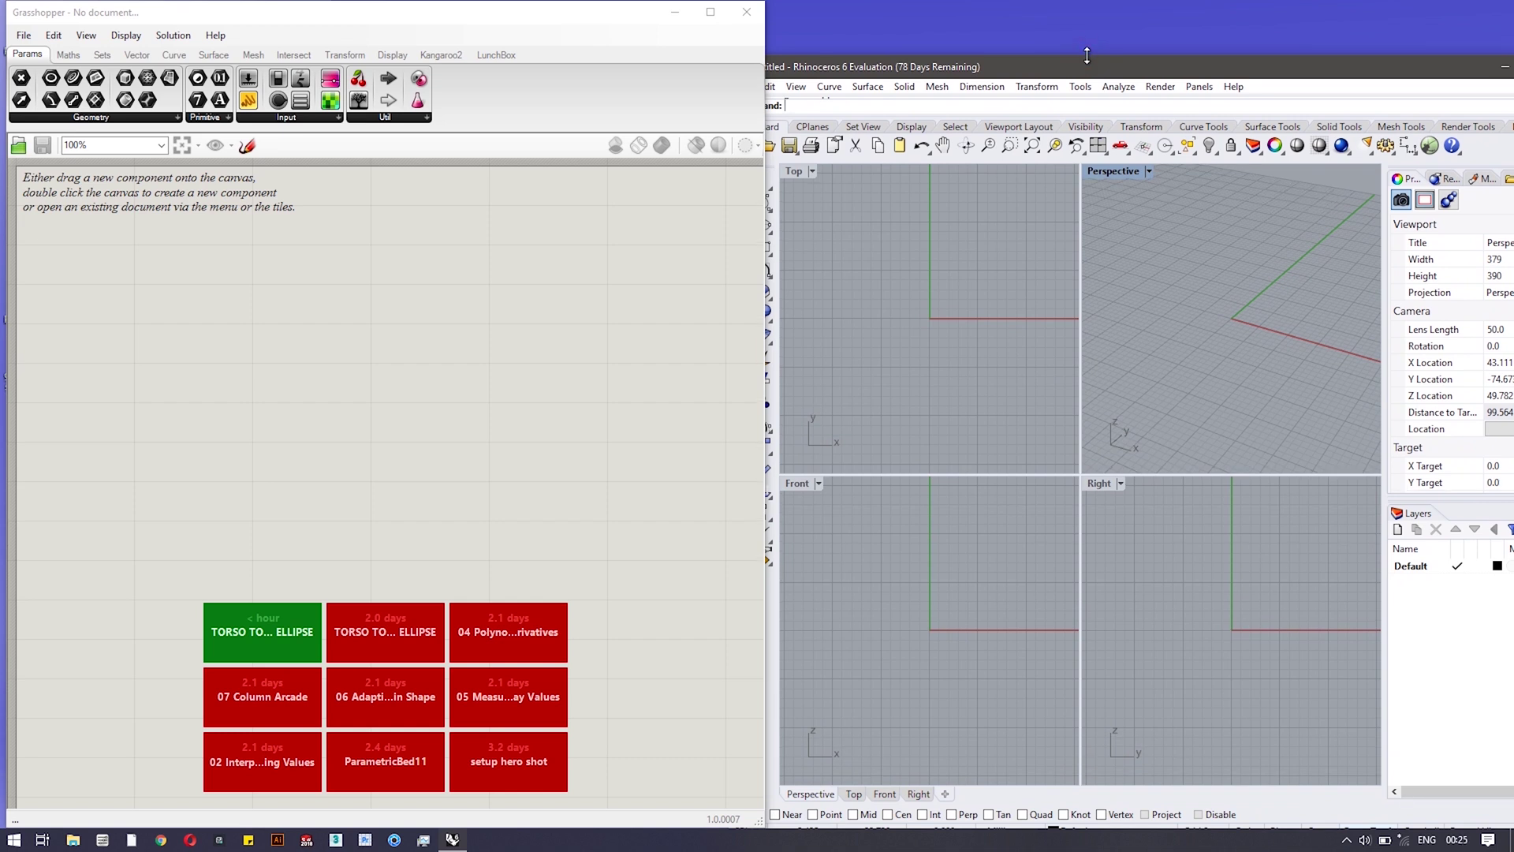
drag(1087, 56, 1098, 2)
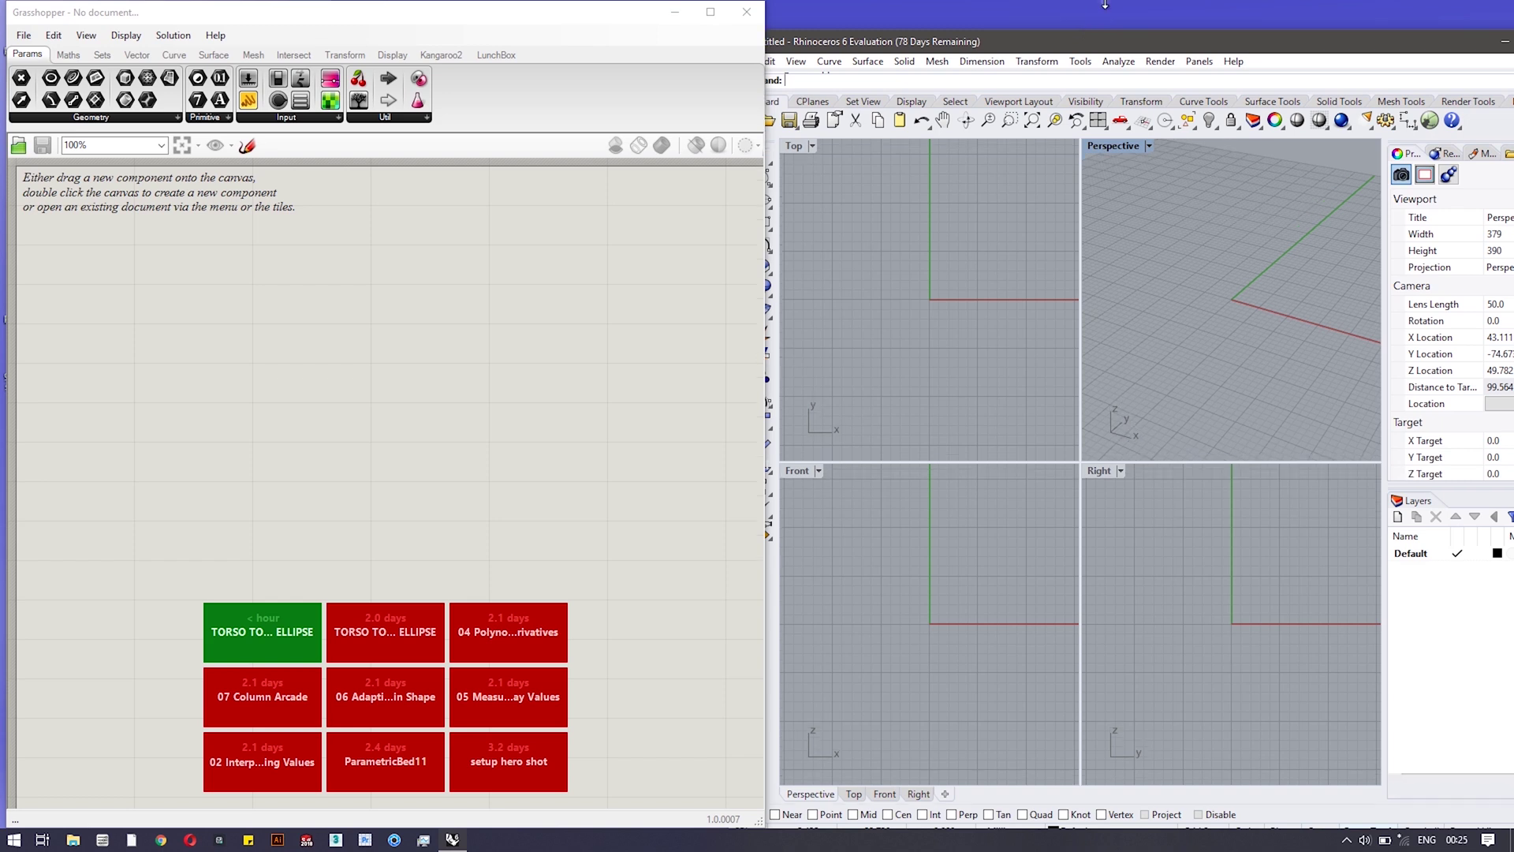
click(400, 8)
drag(428, 17, 427, 18)
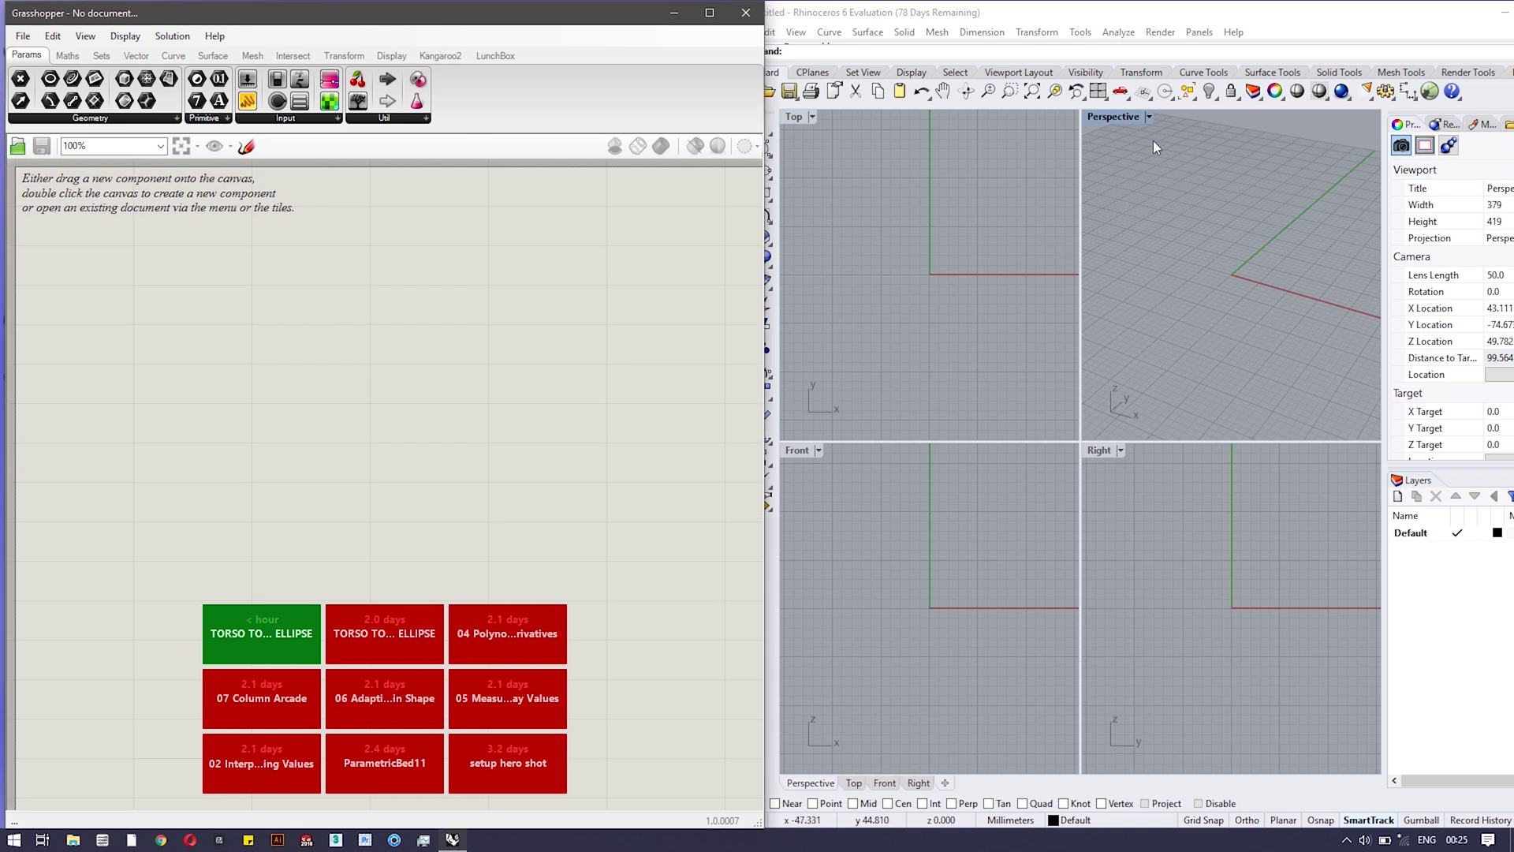
- Maximize the Perspective viewport and shift the Grasshopper and Rhino windows closer together on the desktop
click(1149, 116)
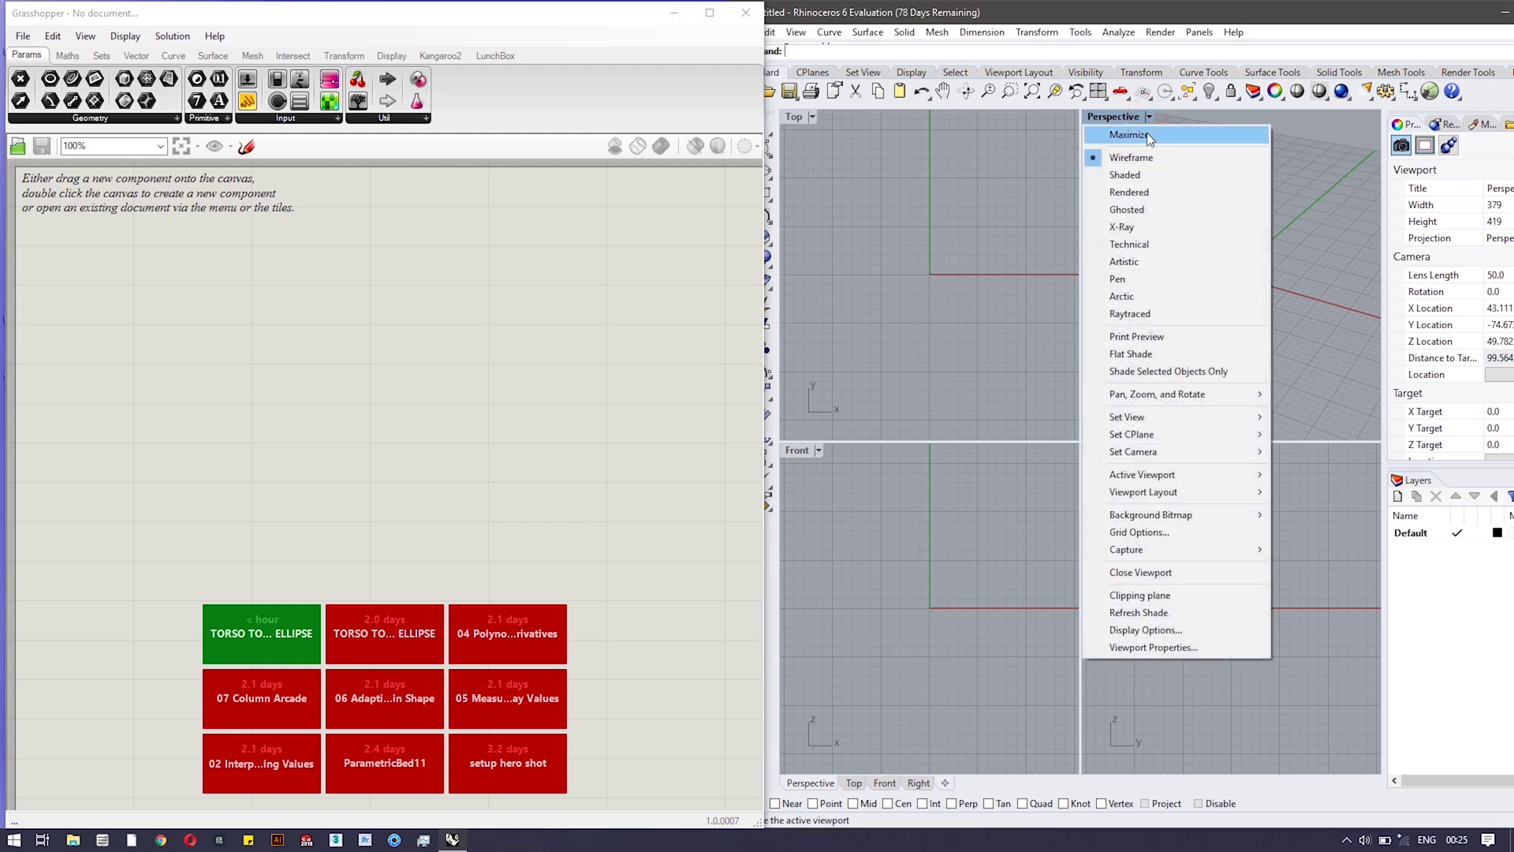
click(1147, 133)
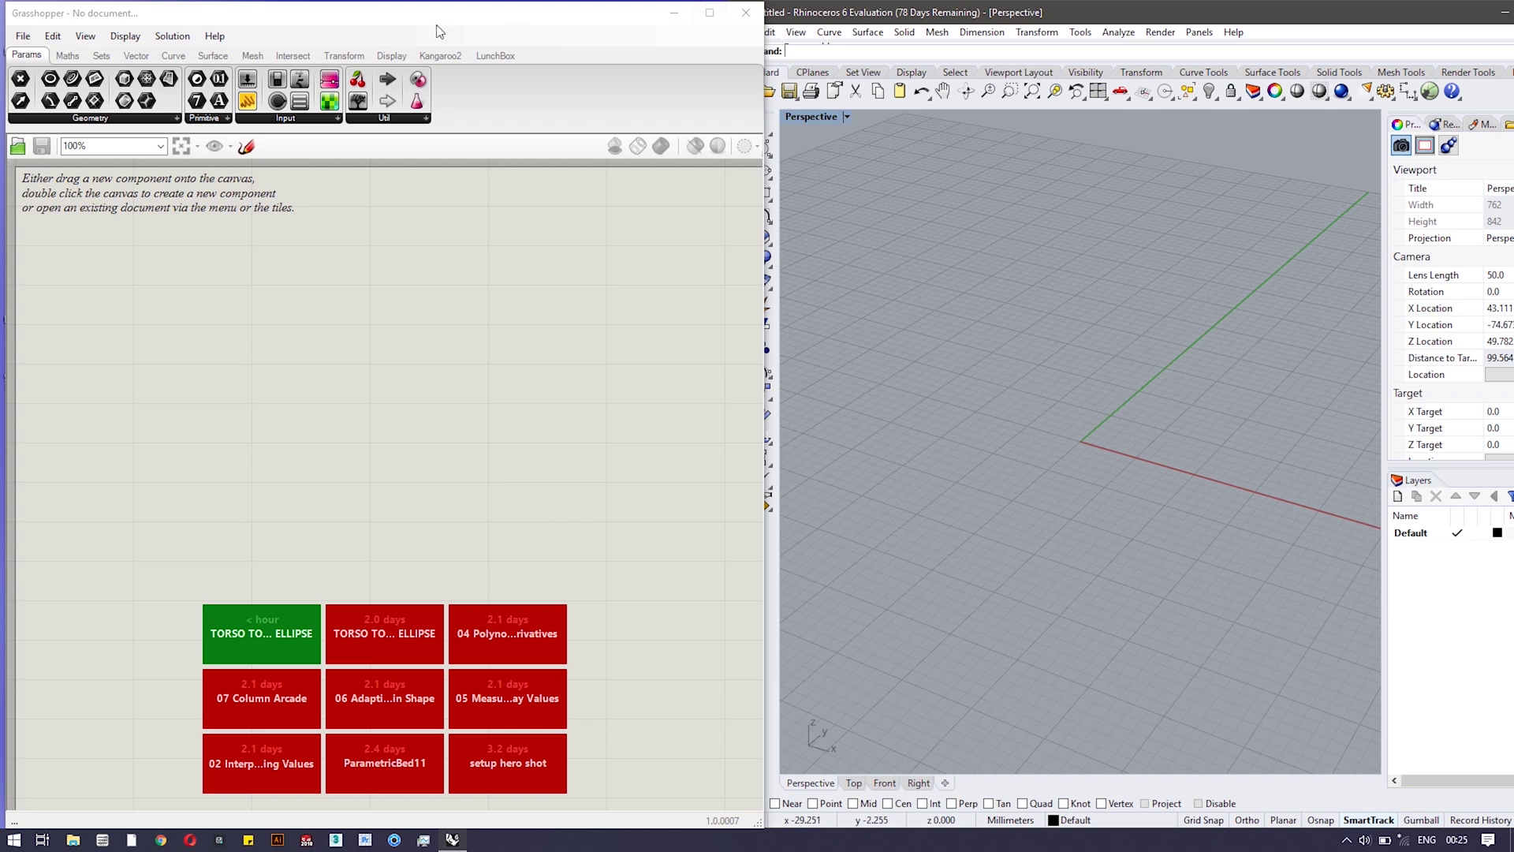
drag(470, 22, 511, 20)
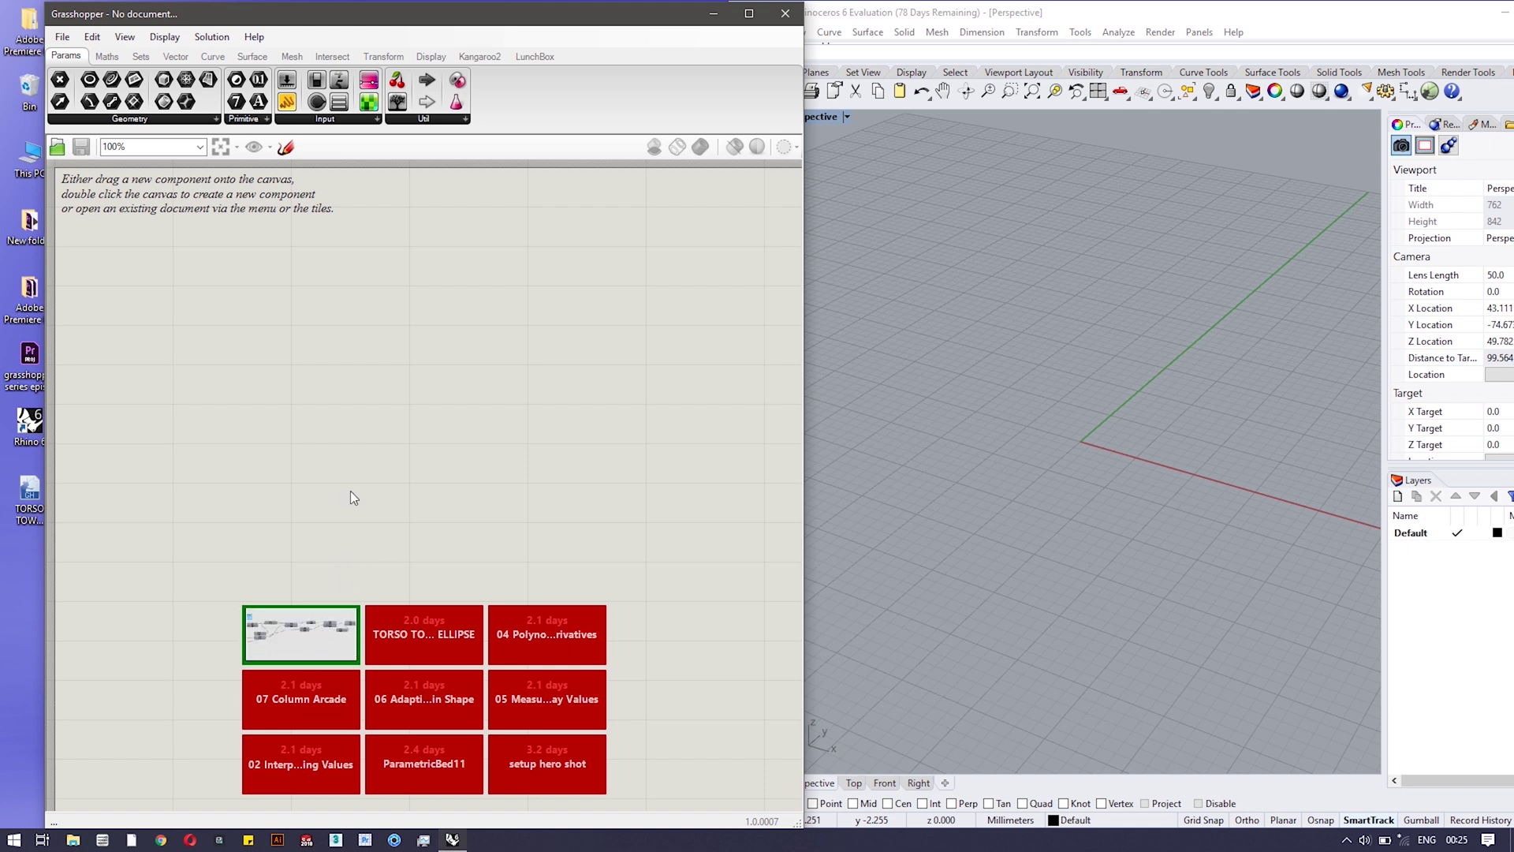
click(905, 14)
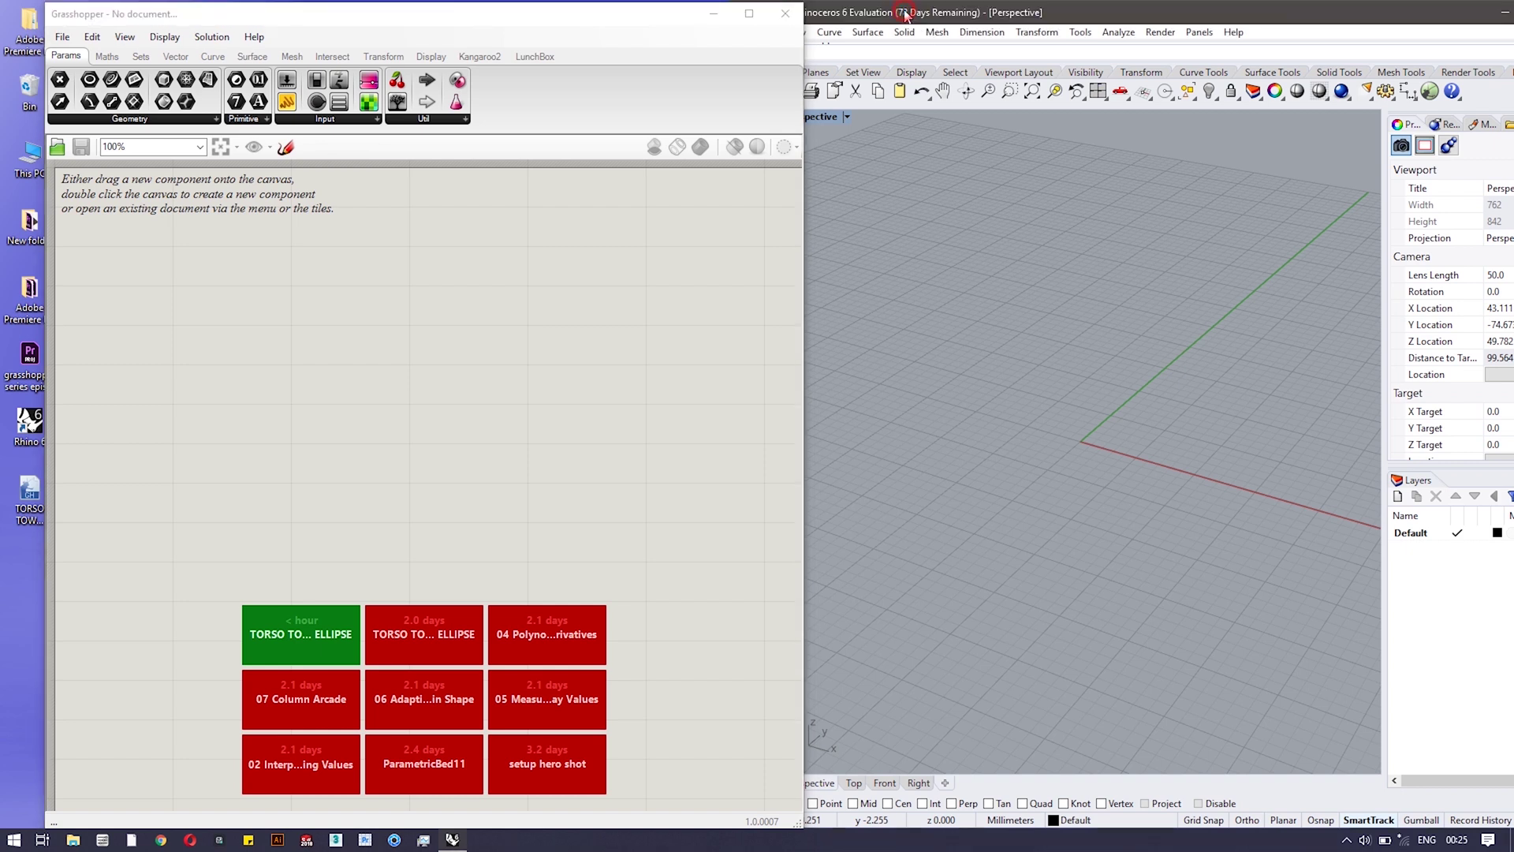
drag(963, 13, 866, 13)
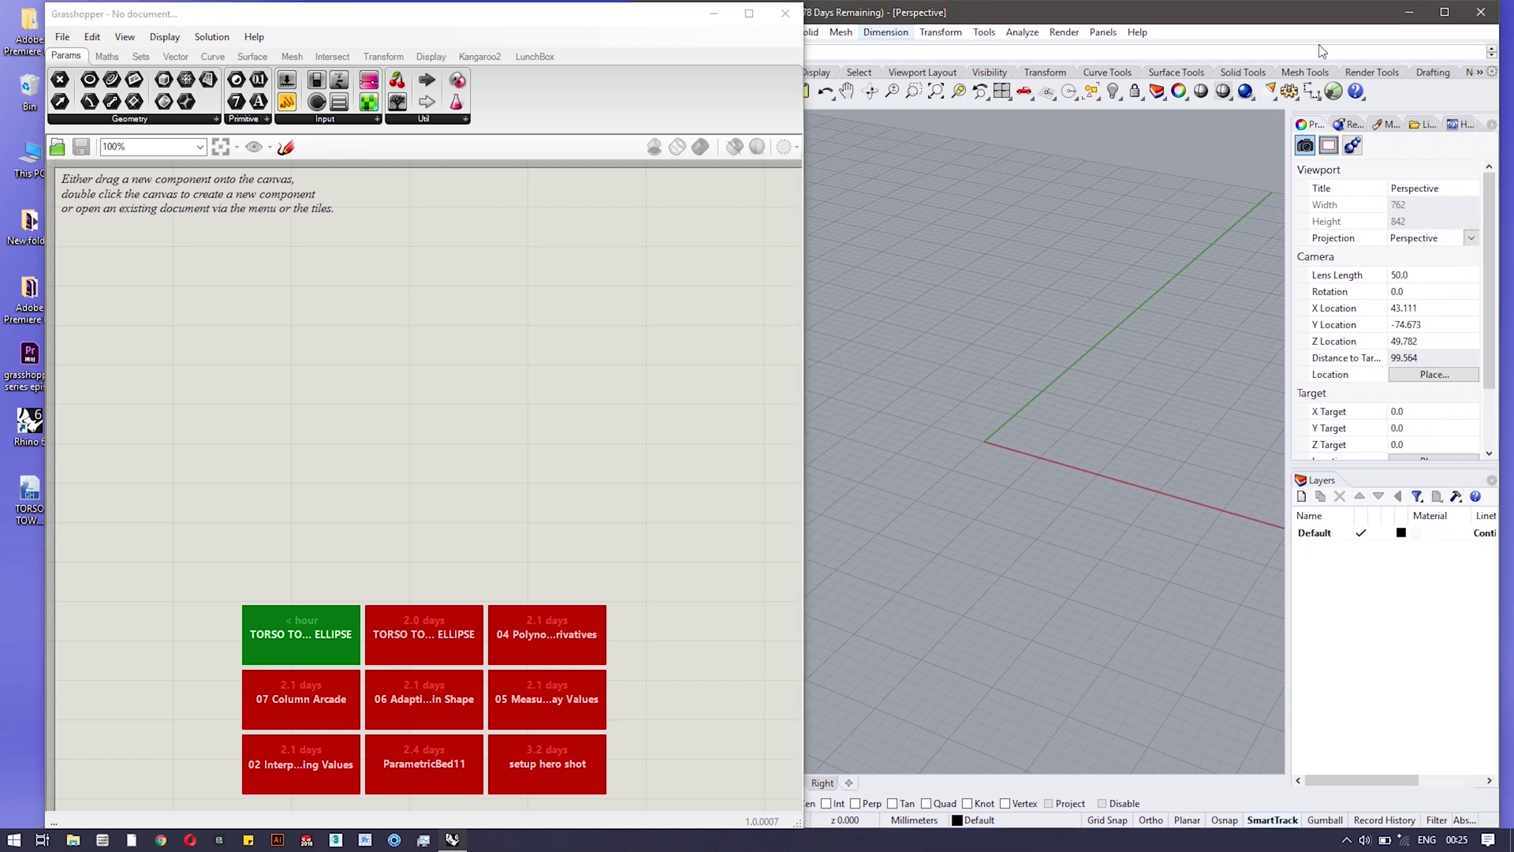
- Maximize the Rhino window and reposition the Grasshopper window floating over it
click(1448, 14)
drag(571, 19, 653, 101)
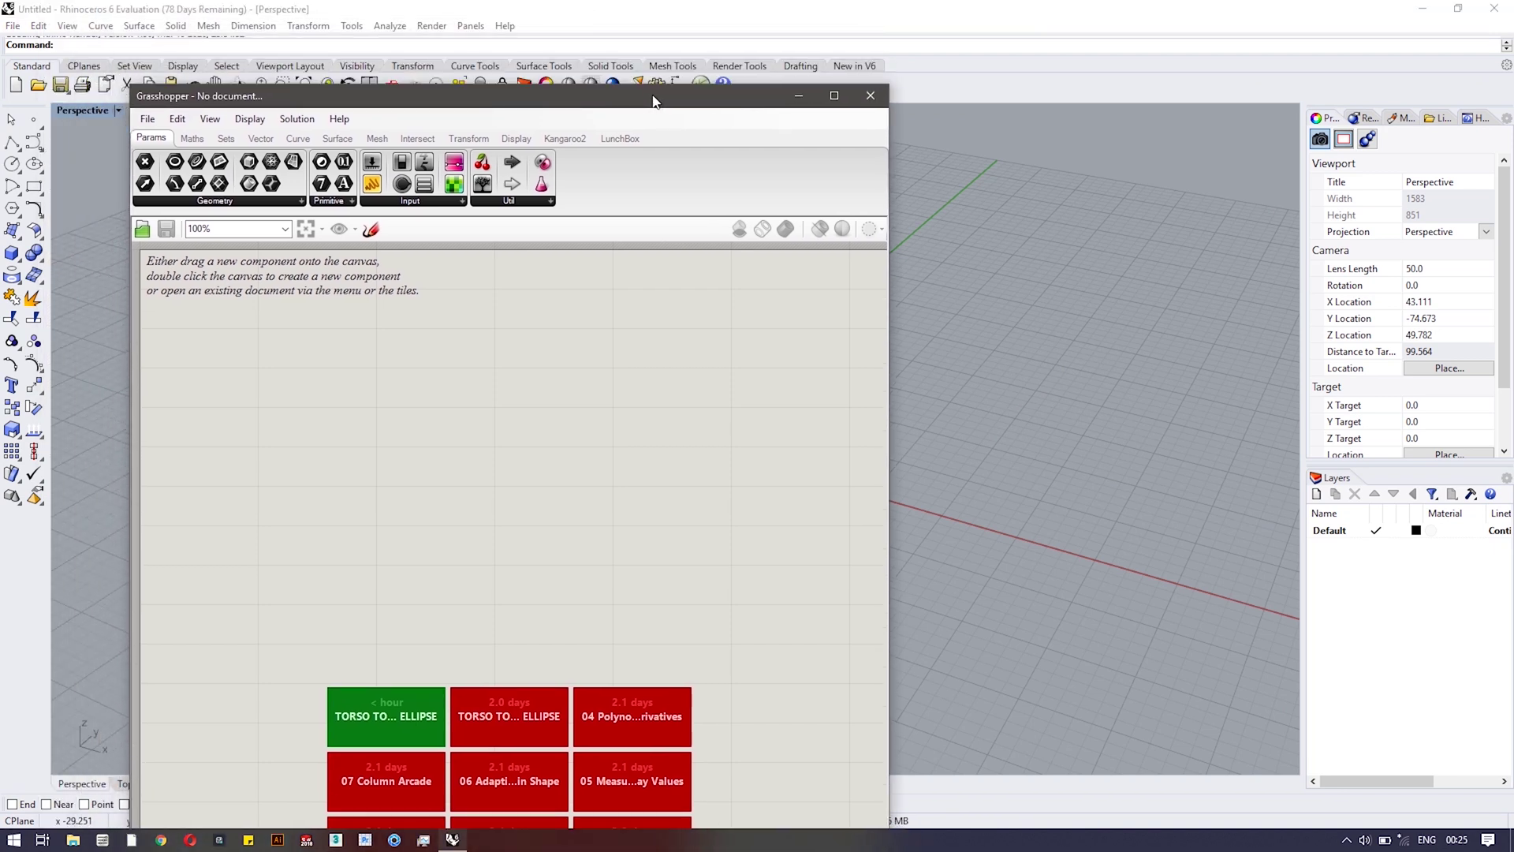
double_click(653, 101)
drag(660, 95, 1170, 26)
double_click(1170, 26)
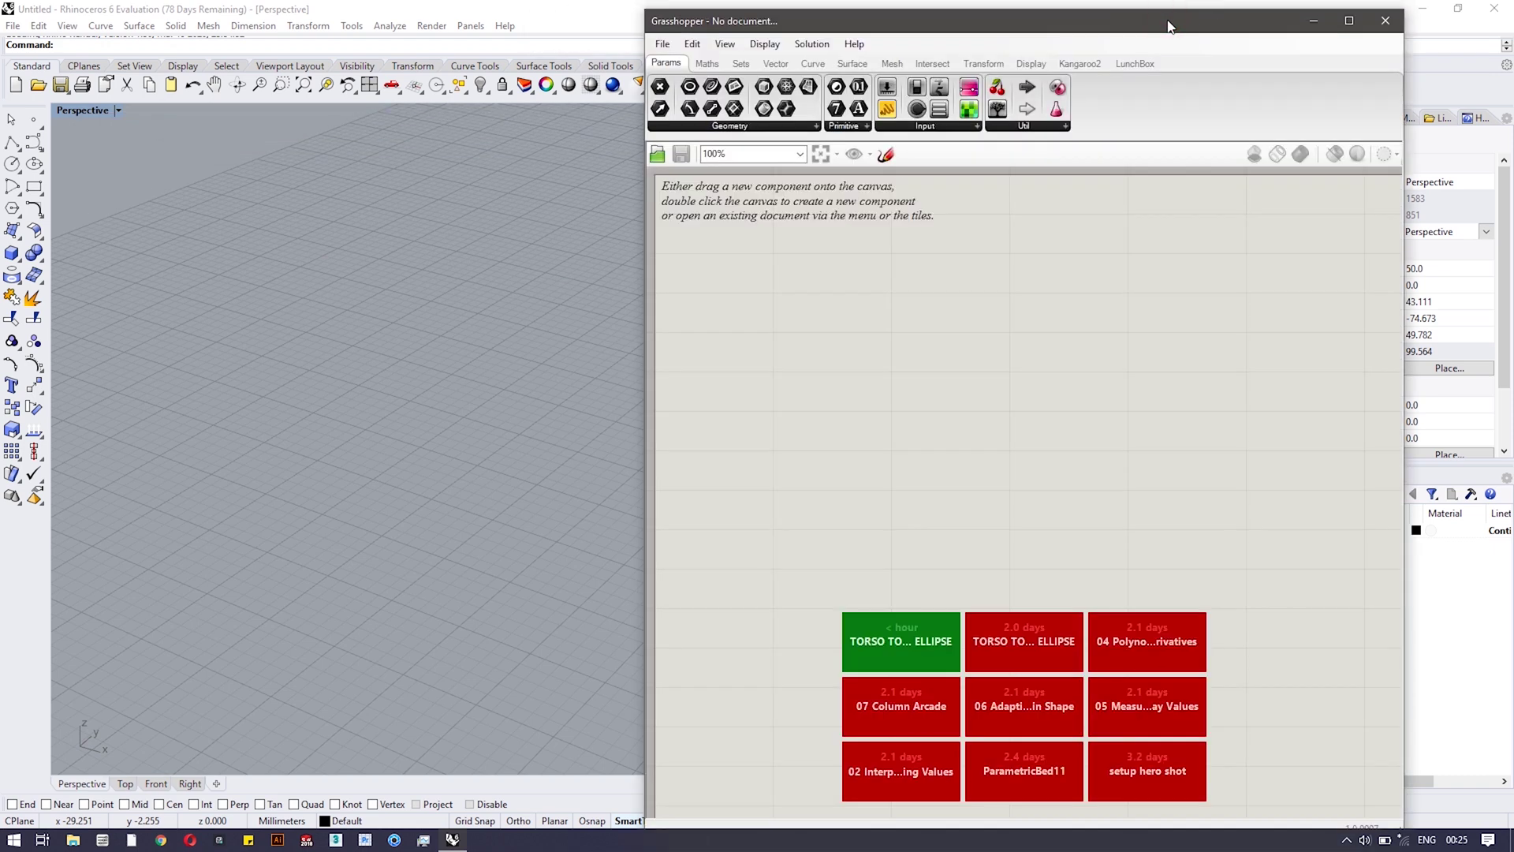
double_click(1170, 26)
double_click(1170, 26)
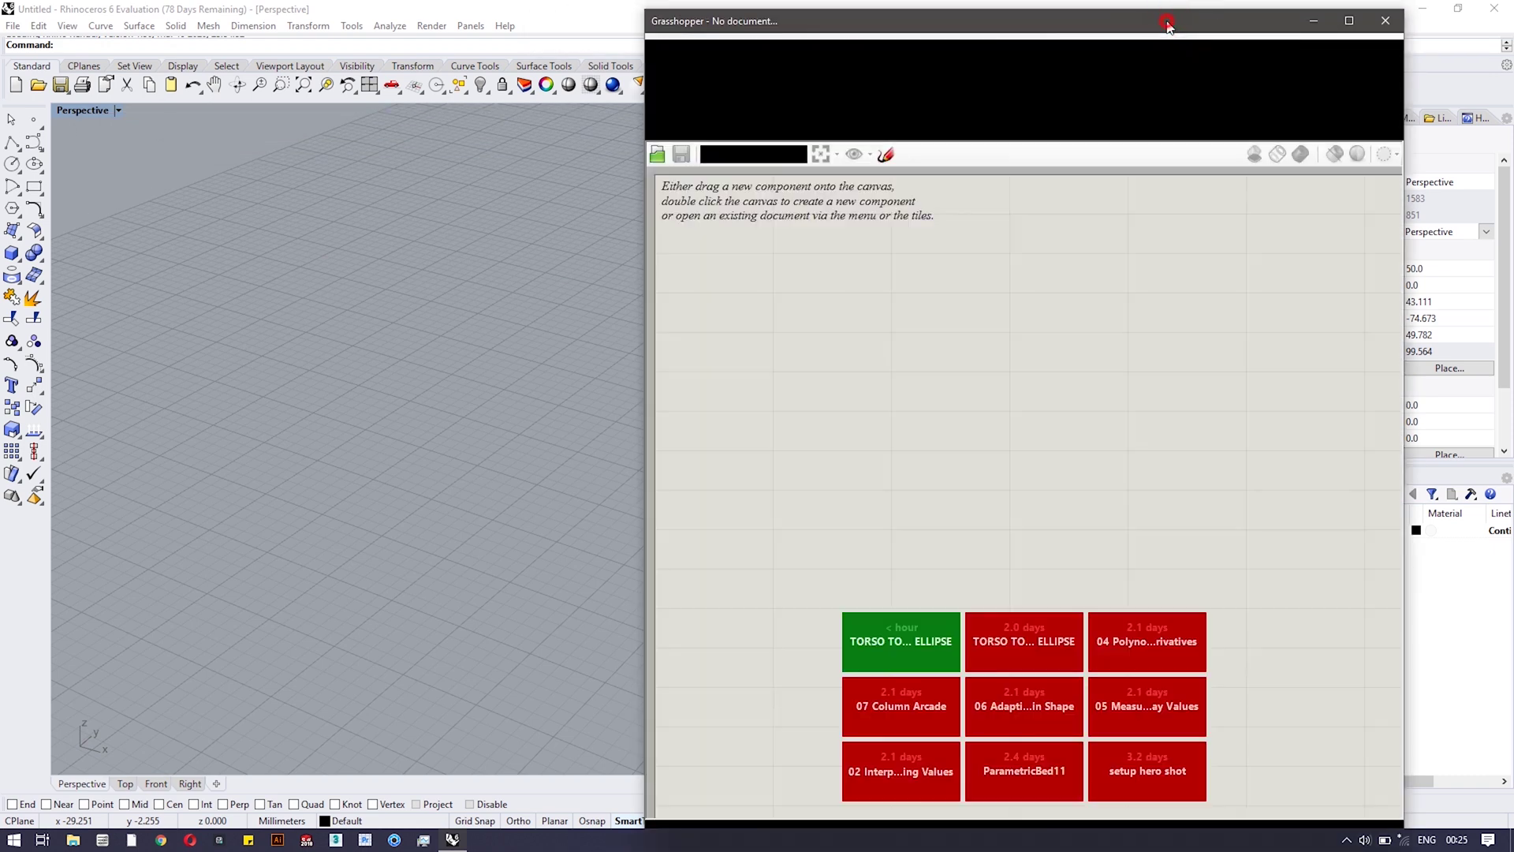
- Return Rhino to a smaller window and place it beside the Grasshopper window
drag(871, 26, 338, 32)
drag(216, 9, 1120, 63)
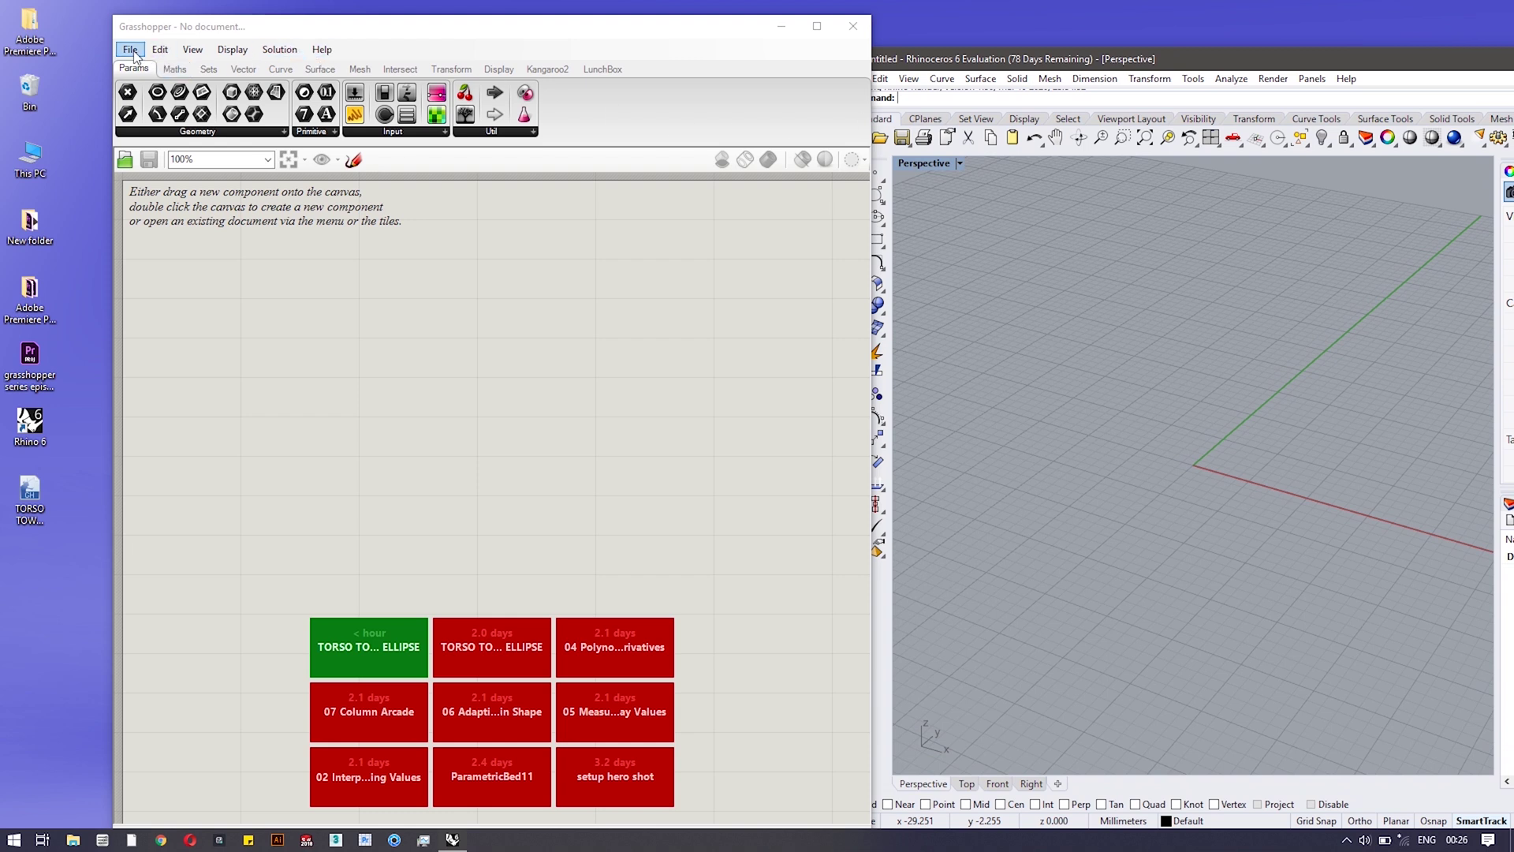
drag(229, 32, 221, 22)
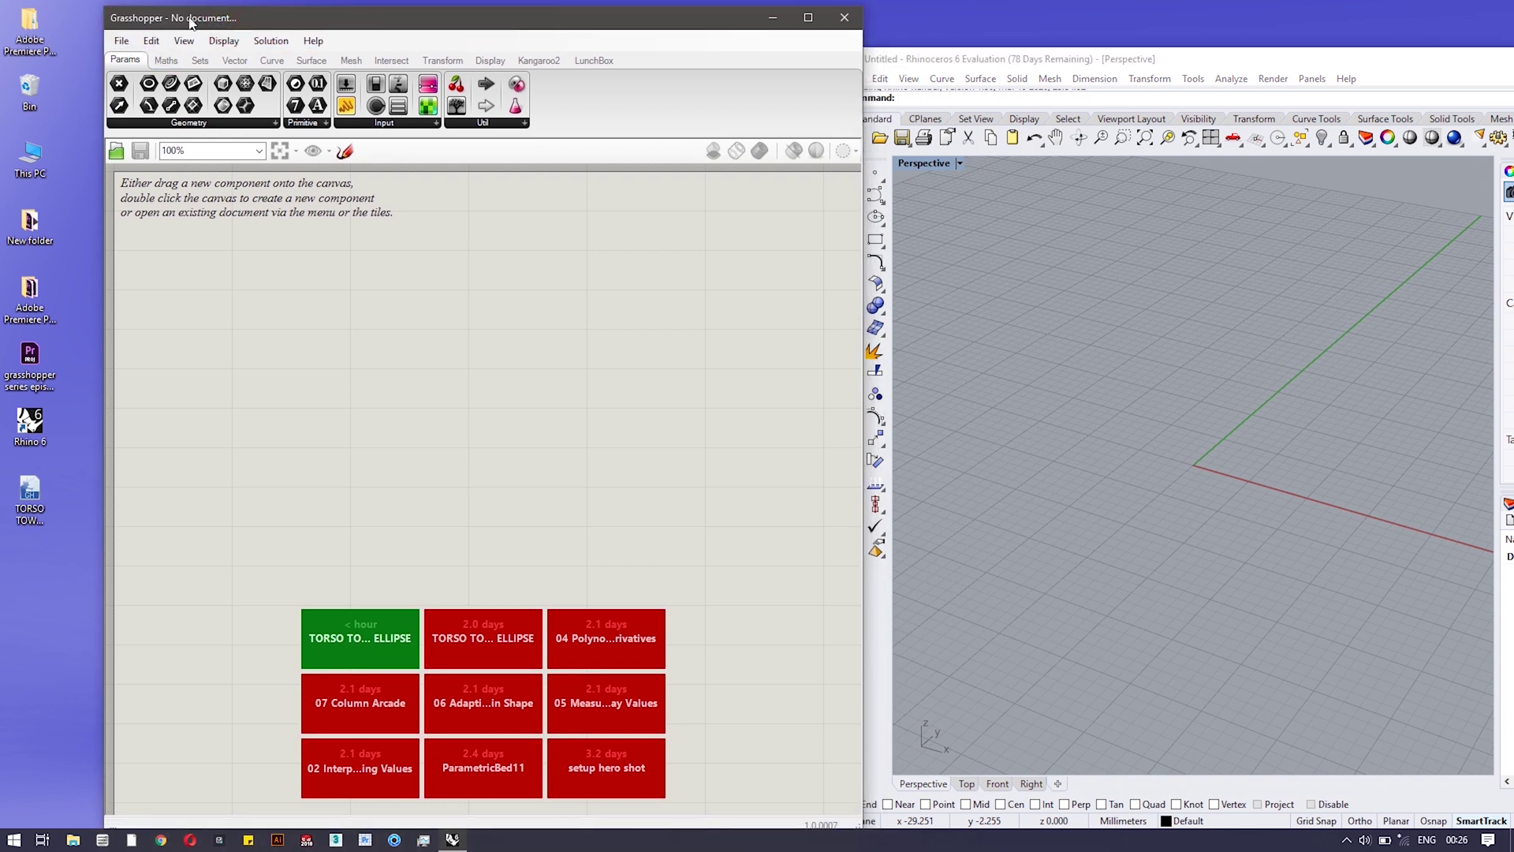
- Examine Grasshopper's document commands, special folders, view options and help resources
click(133, 45)
mouse_move(234, 48)
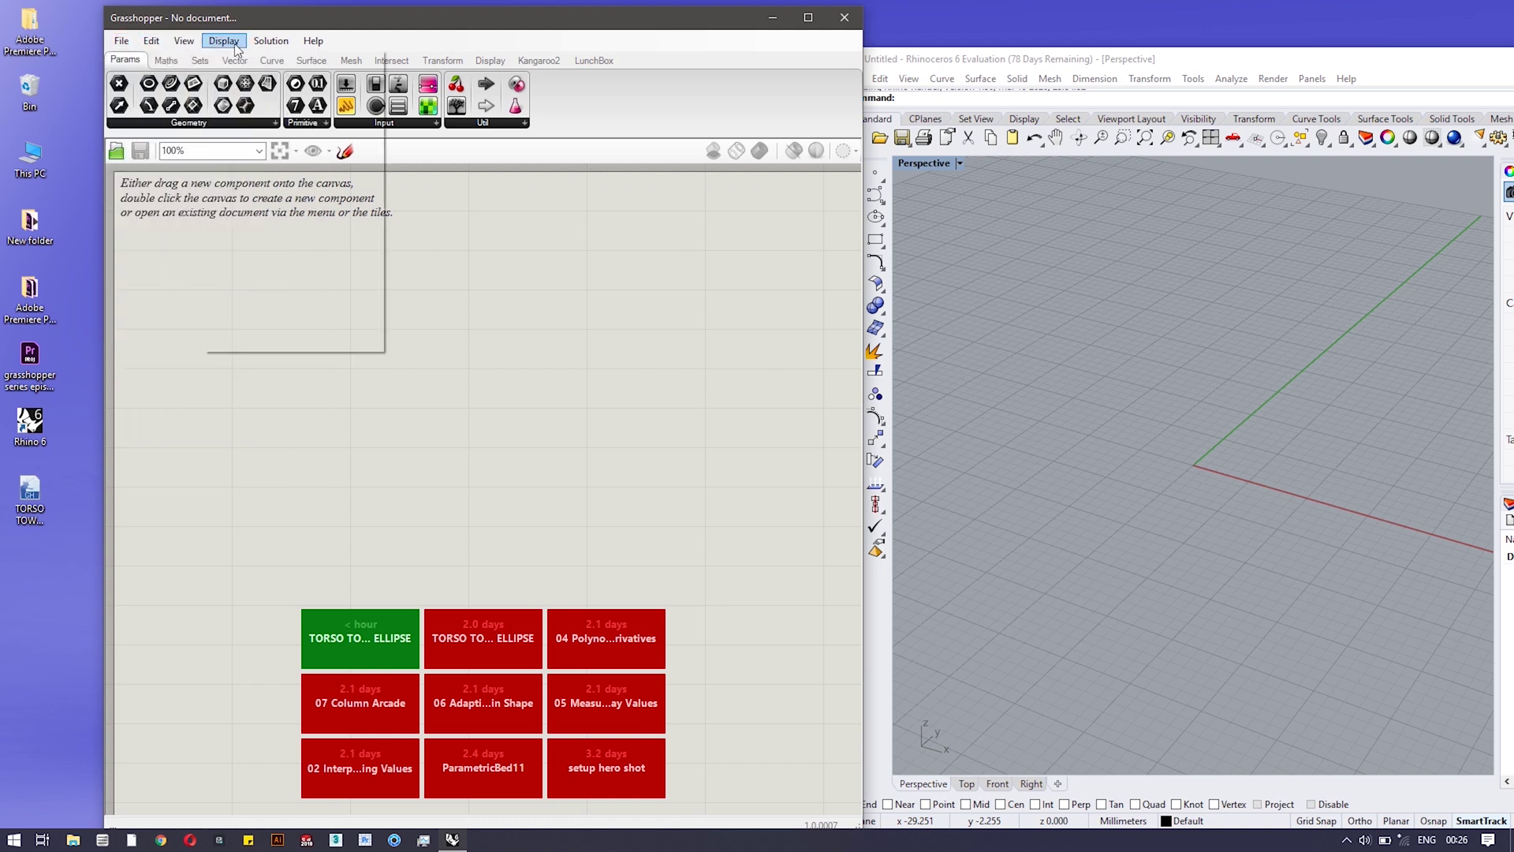
mouse_move(175, 42)
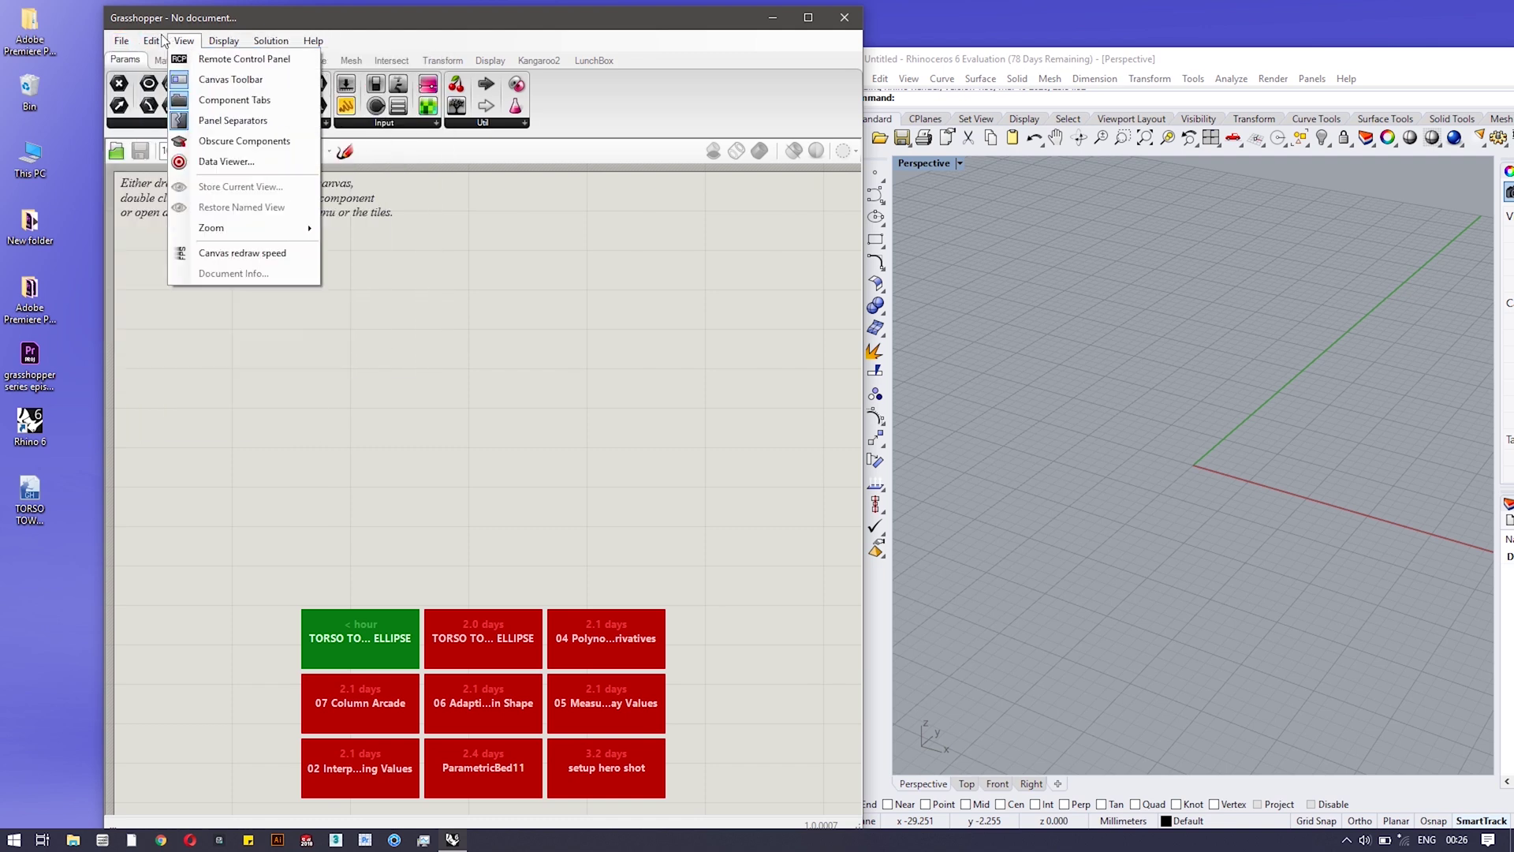
click(119, 40)
click(122, 41)
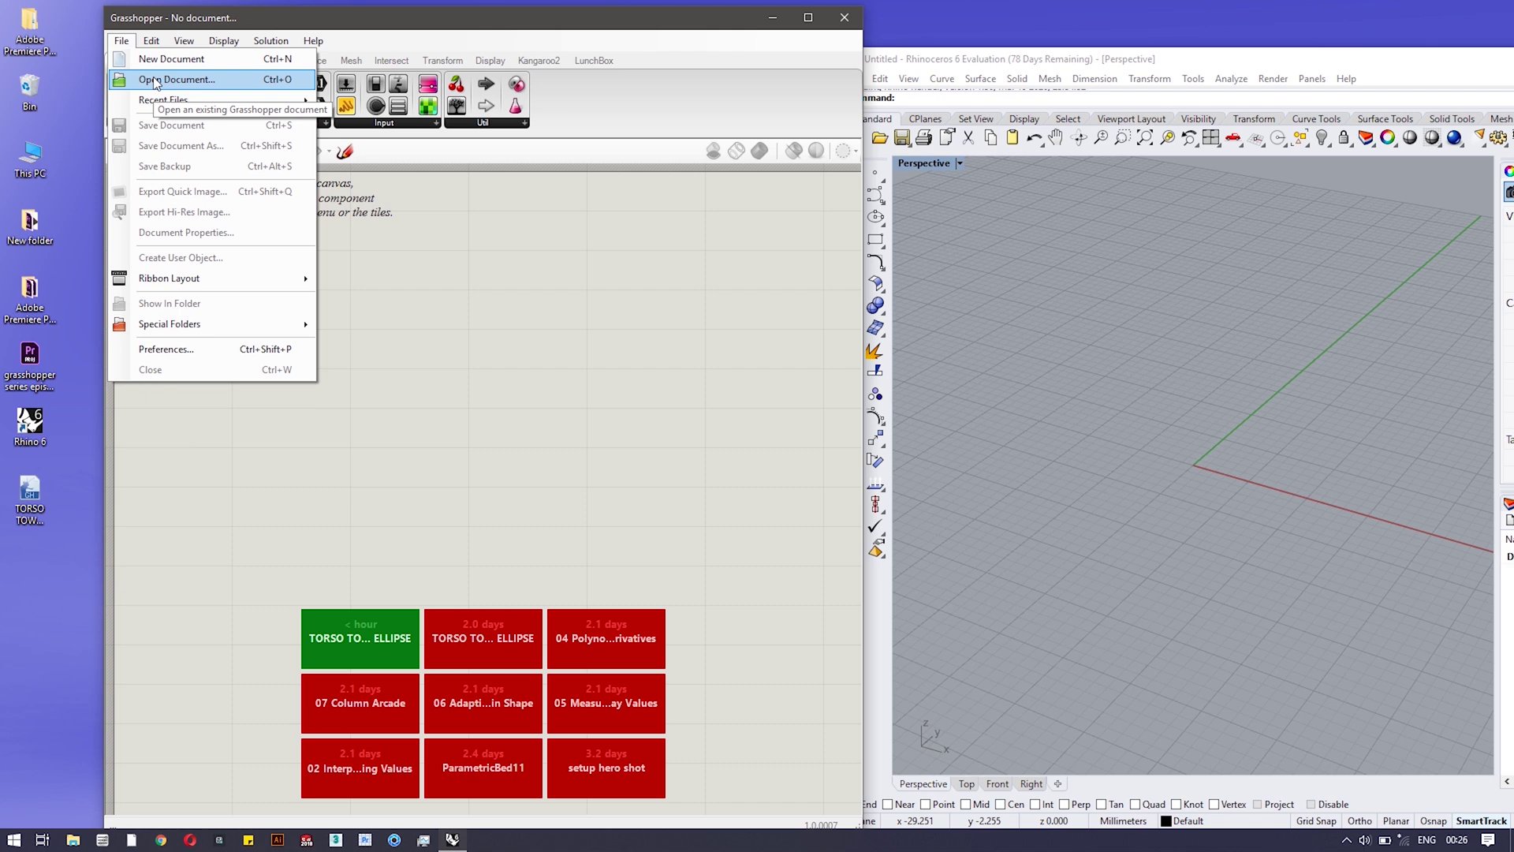
mouse_move(175, 101)
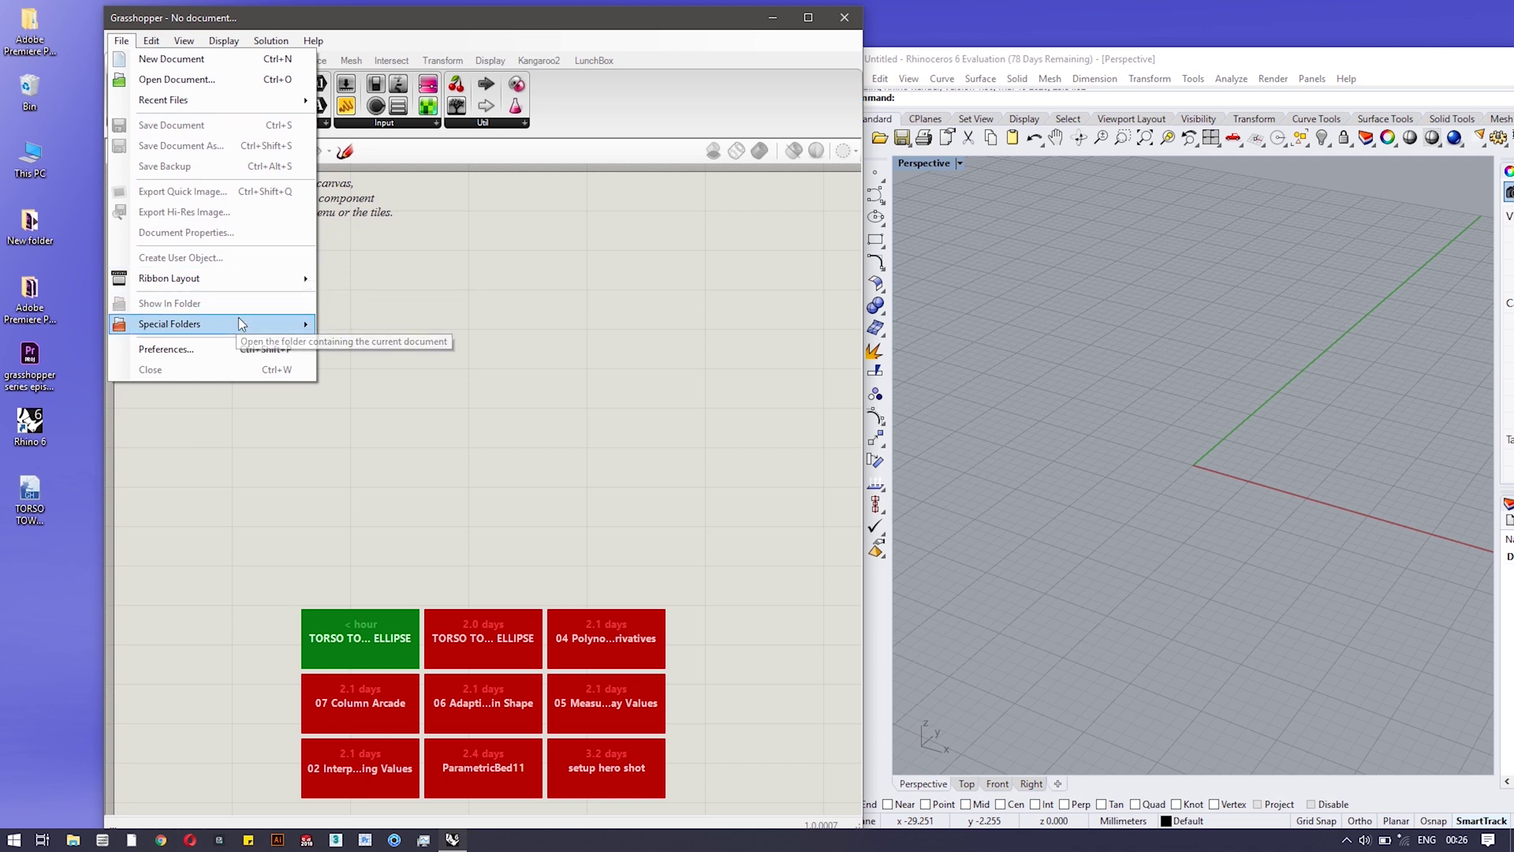
mouse_move(241, 324)
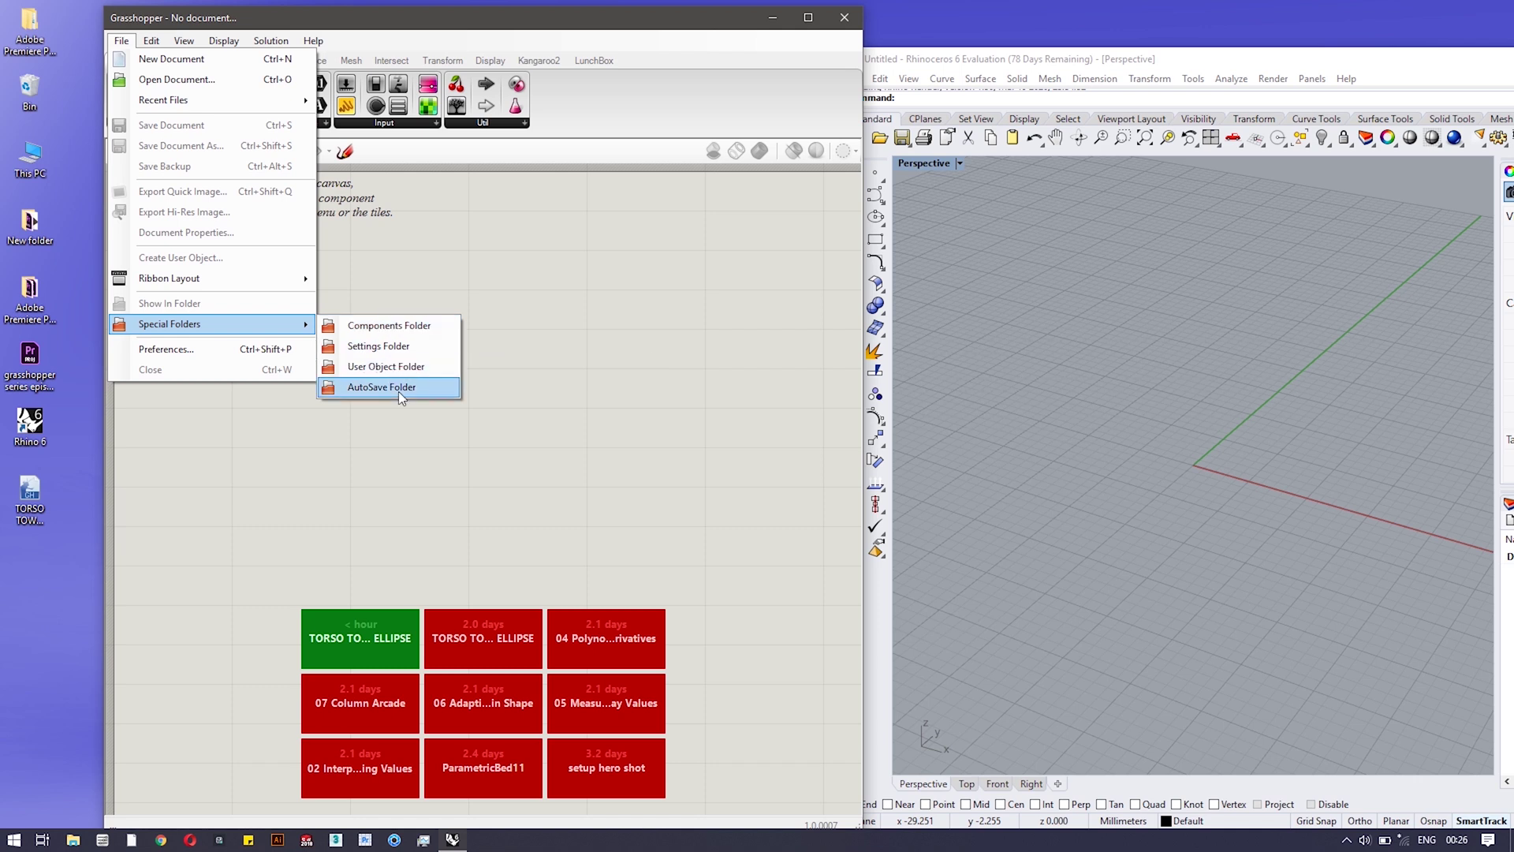
mouse_move(154, 49)
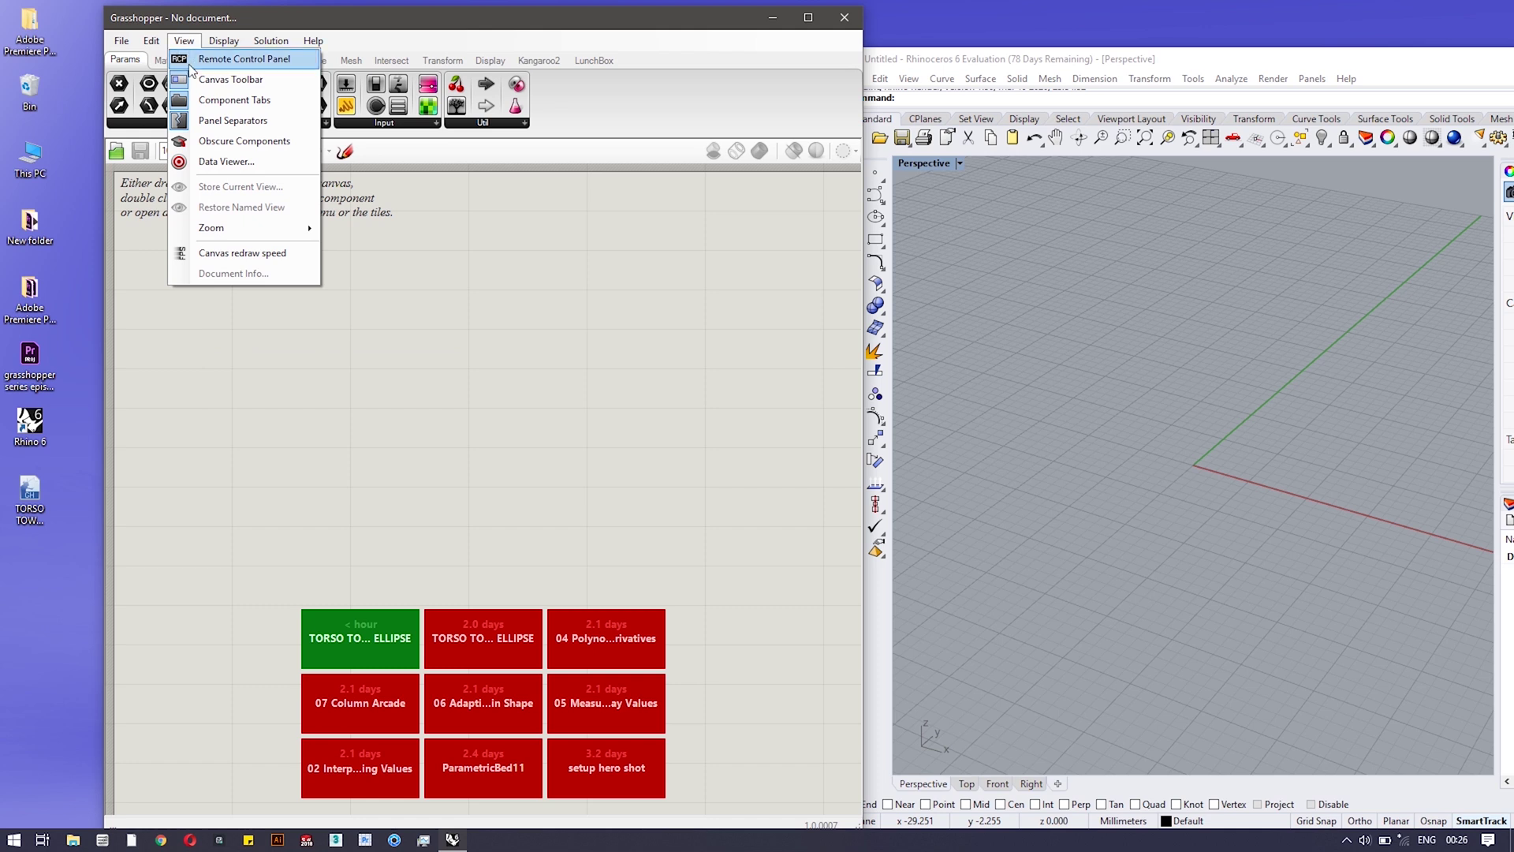
click(196, 27)
click(122, 41)
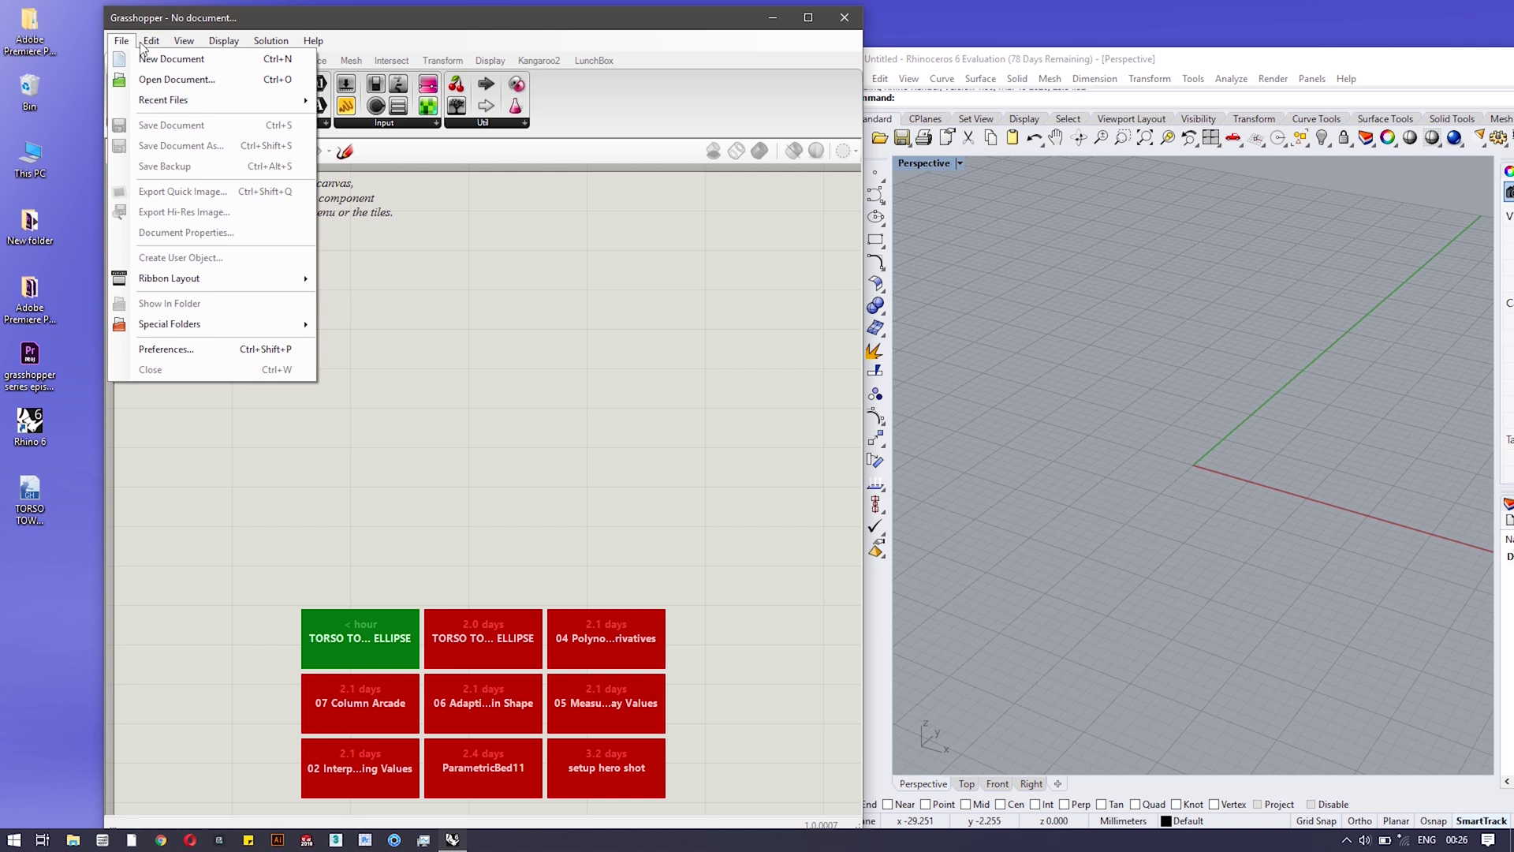
click(314, 40)
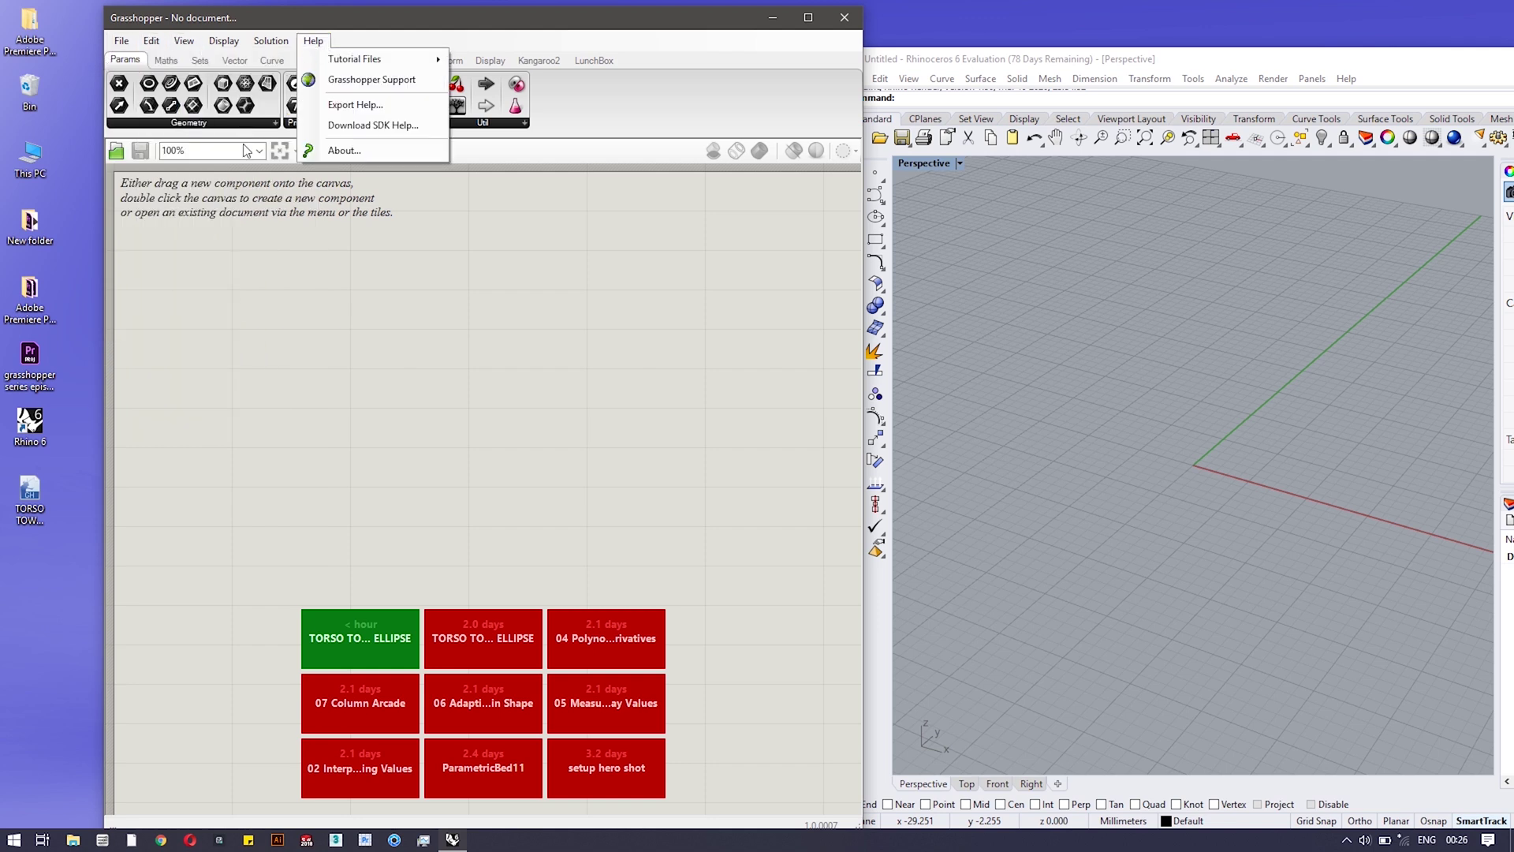
click(655, 105)
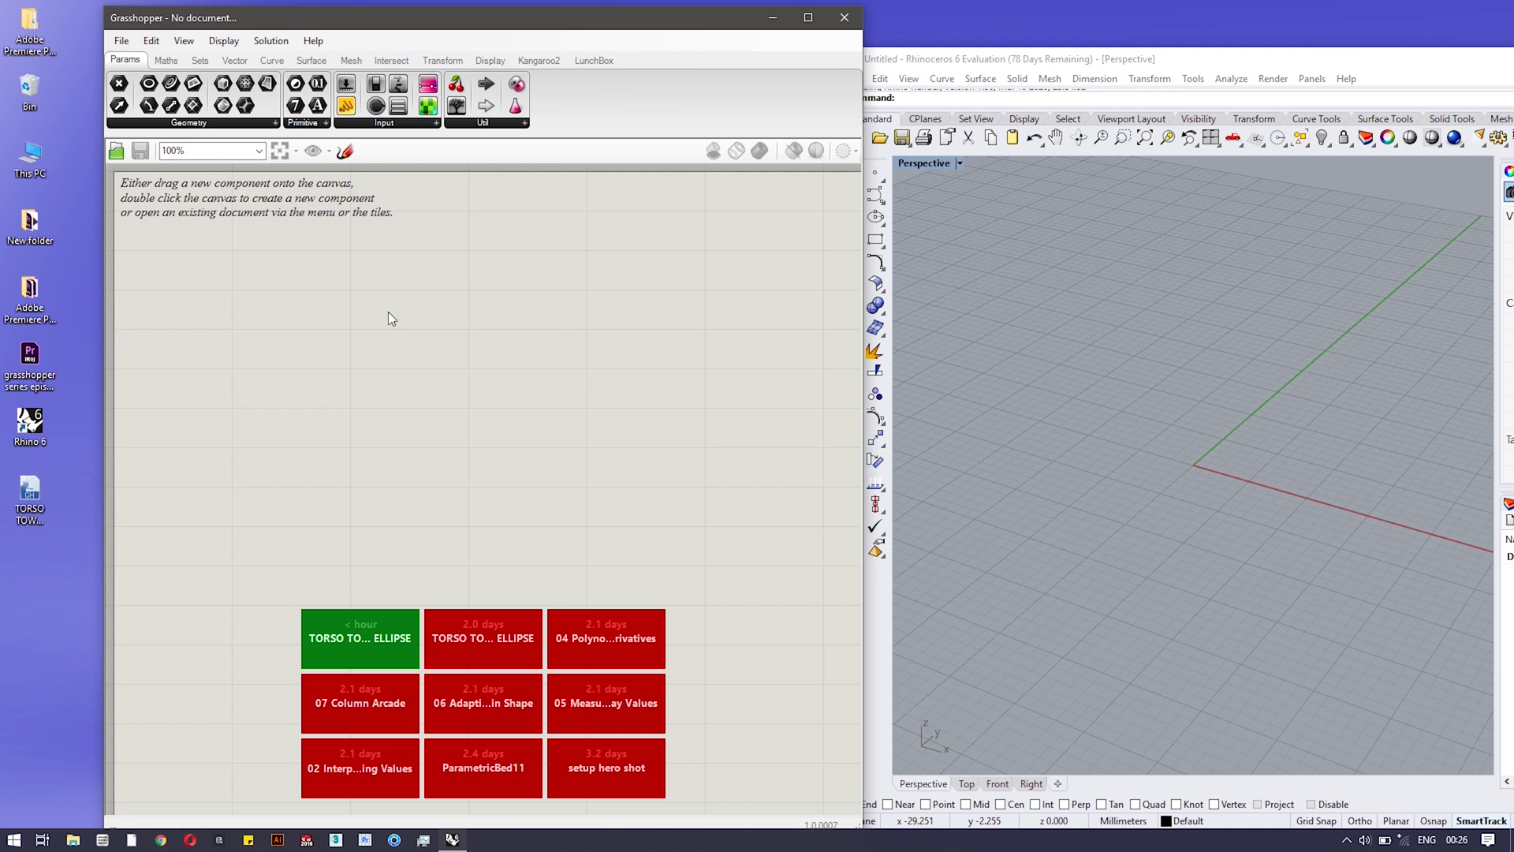
- Place a Line parameter and an Integer parameter on the Grasshopper canvas
drag(171, 105, 338, 329)
drag(293, 109, 440, 299)
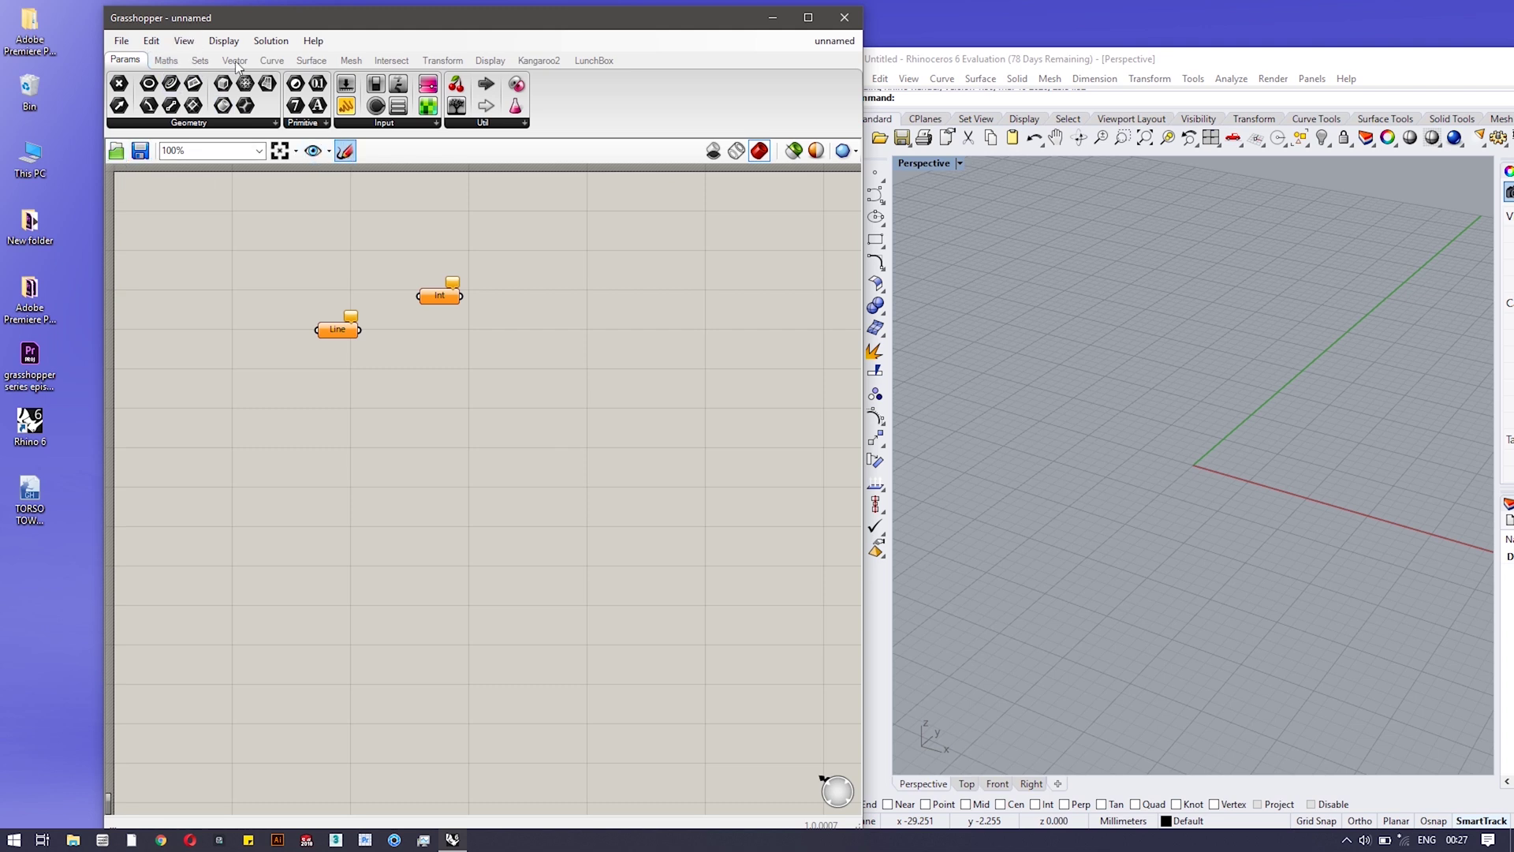
- Hide the canvas toolbar and the component tabs, and show both again
click(184, 40)
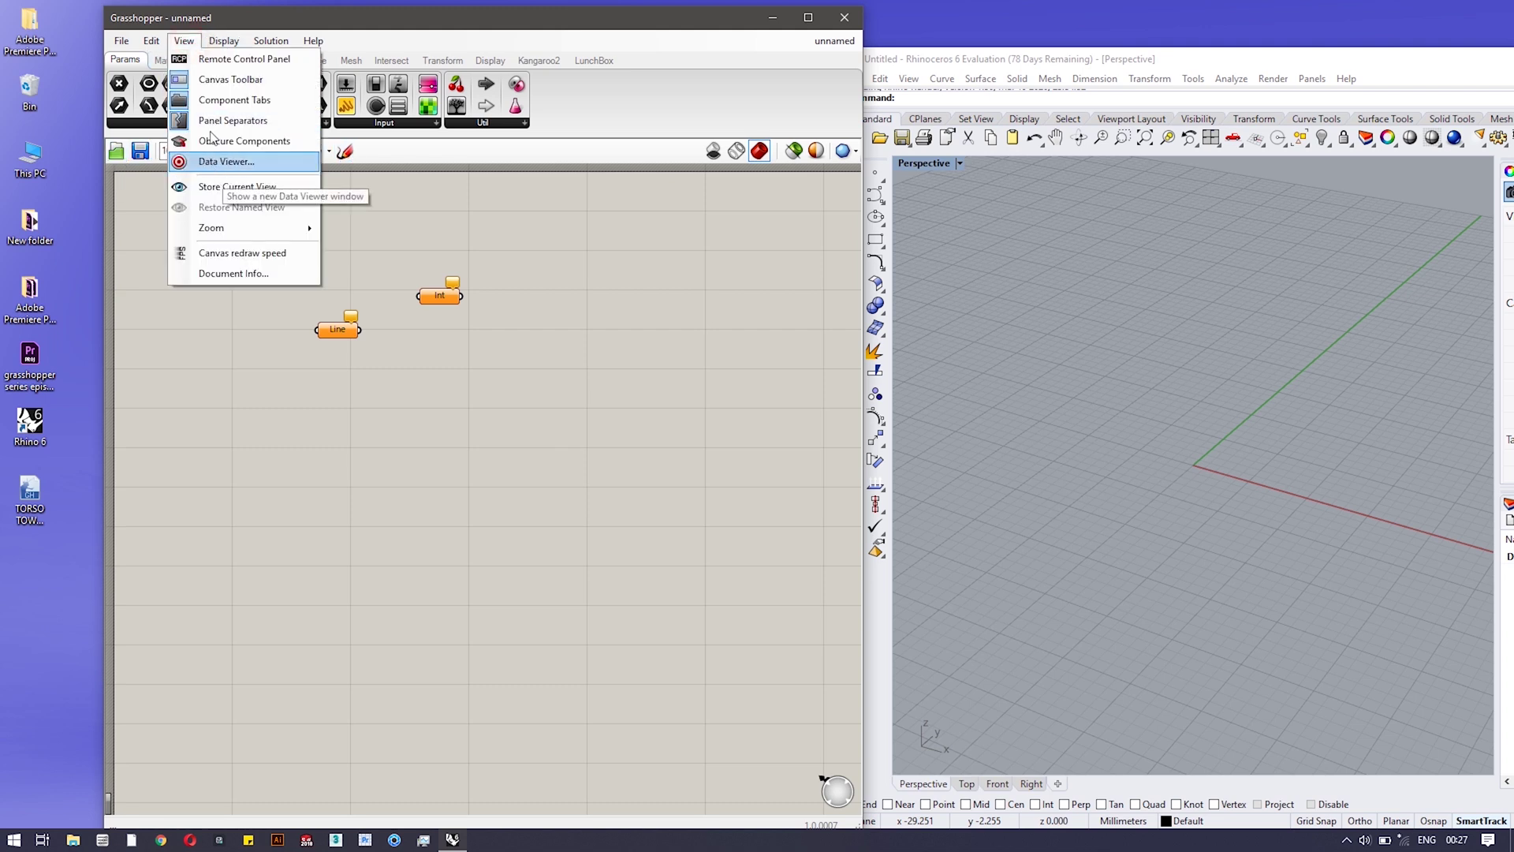
click(217, 79)
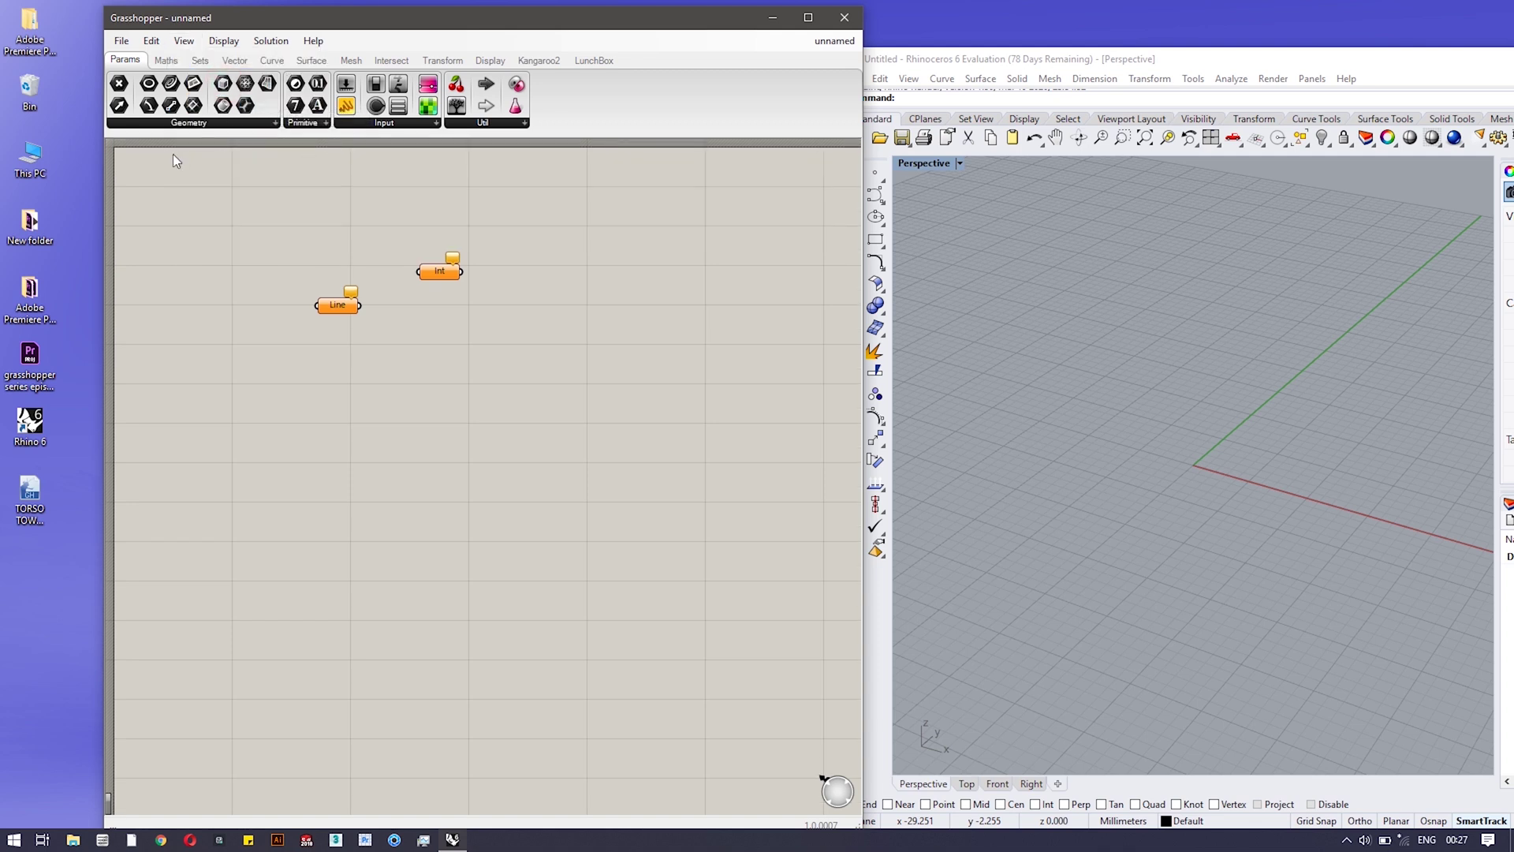
click(184, 40)
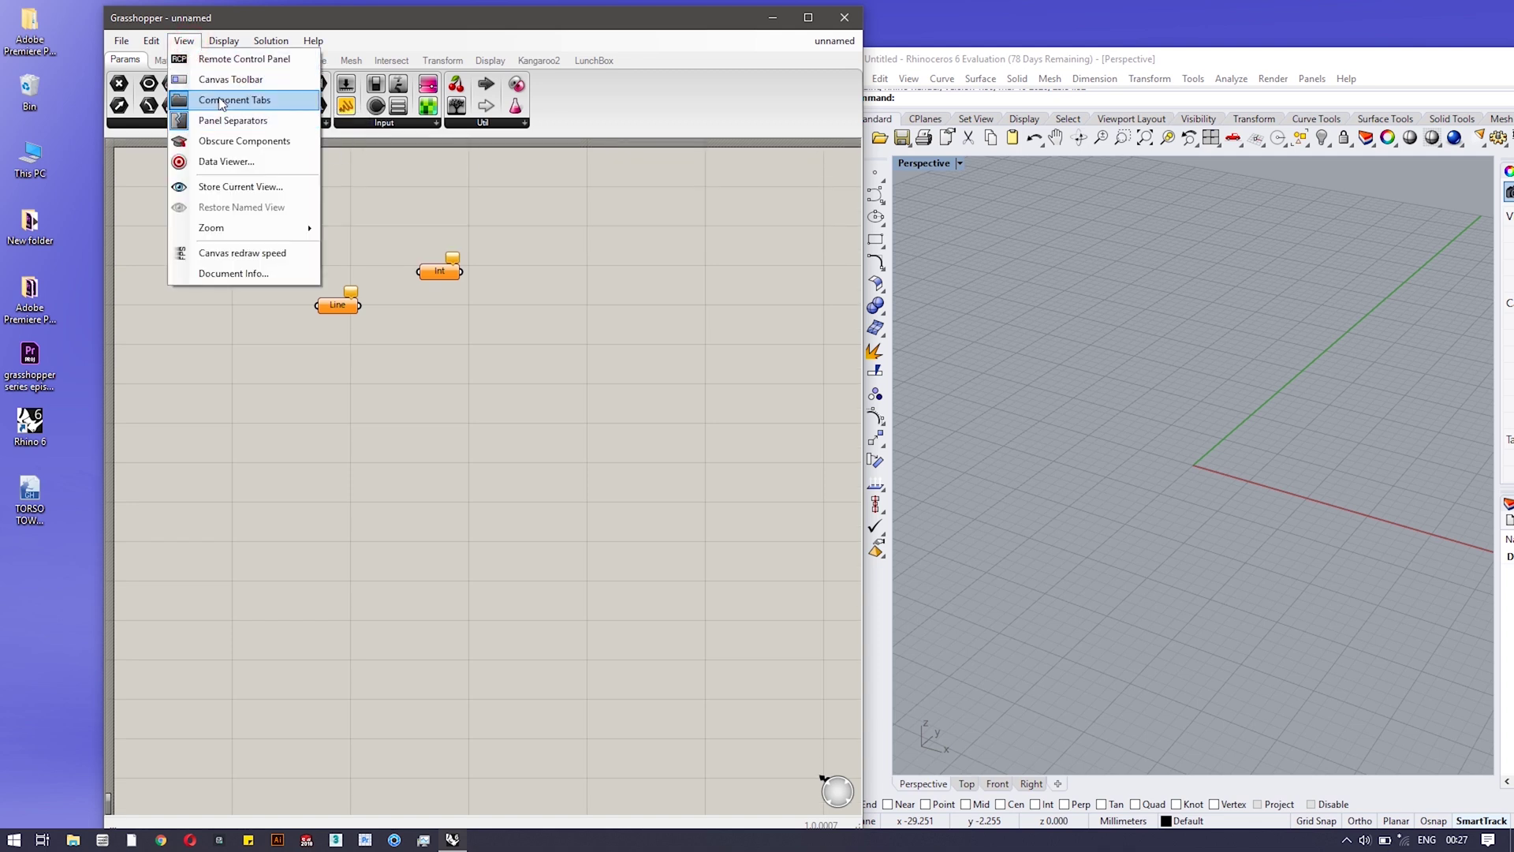
click(220, 101)
click(183, 40)
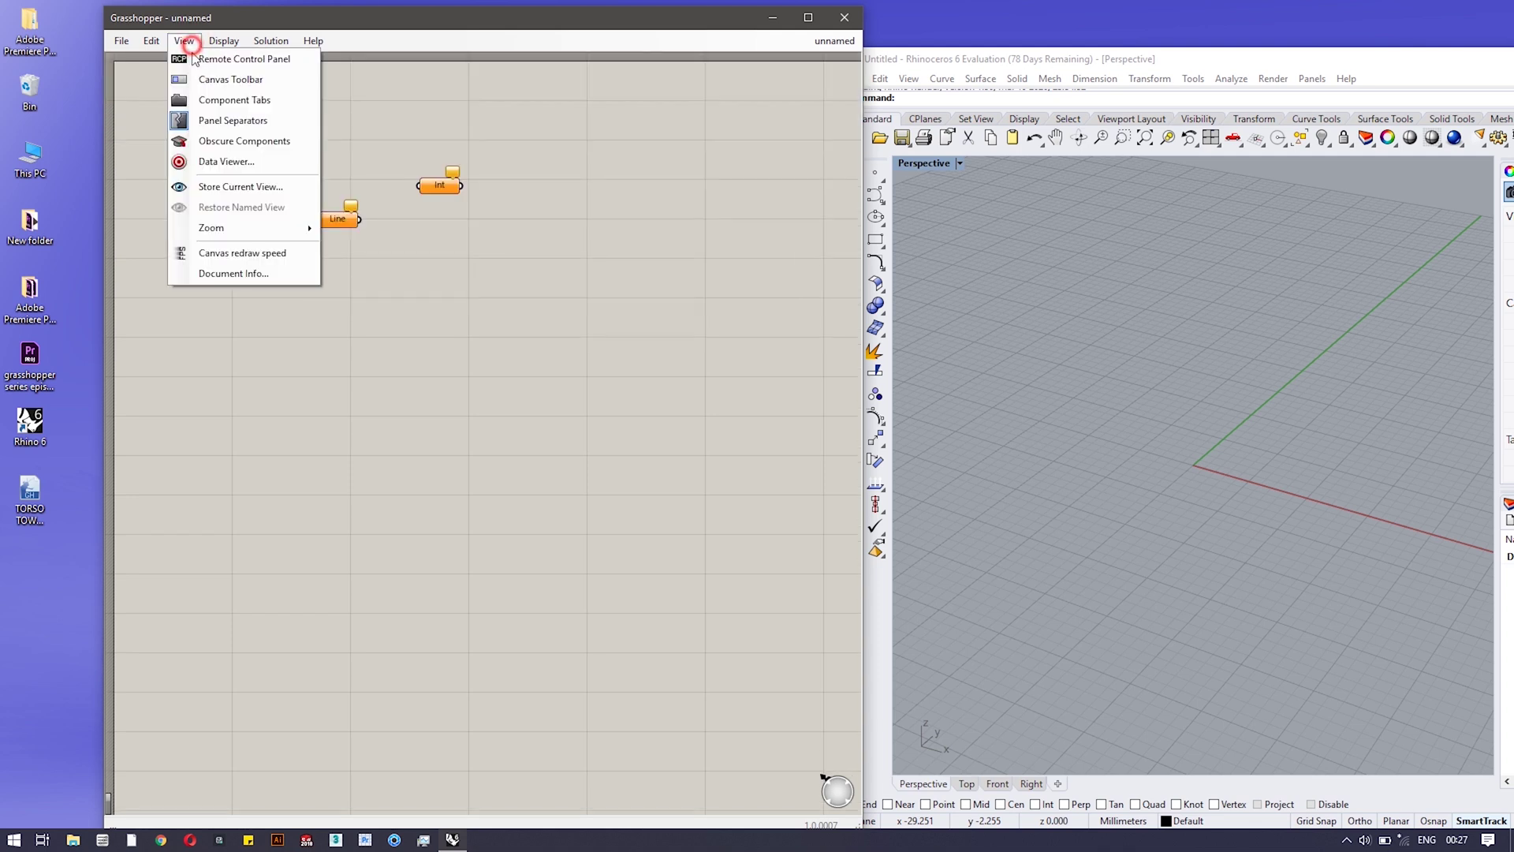
click(221, 102)
click(184, 40)
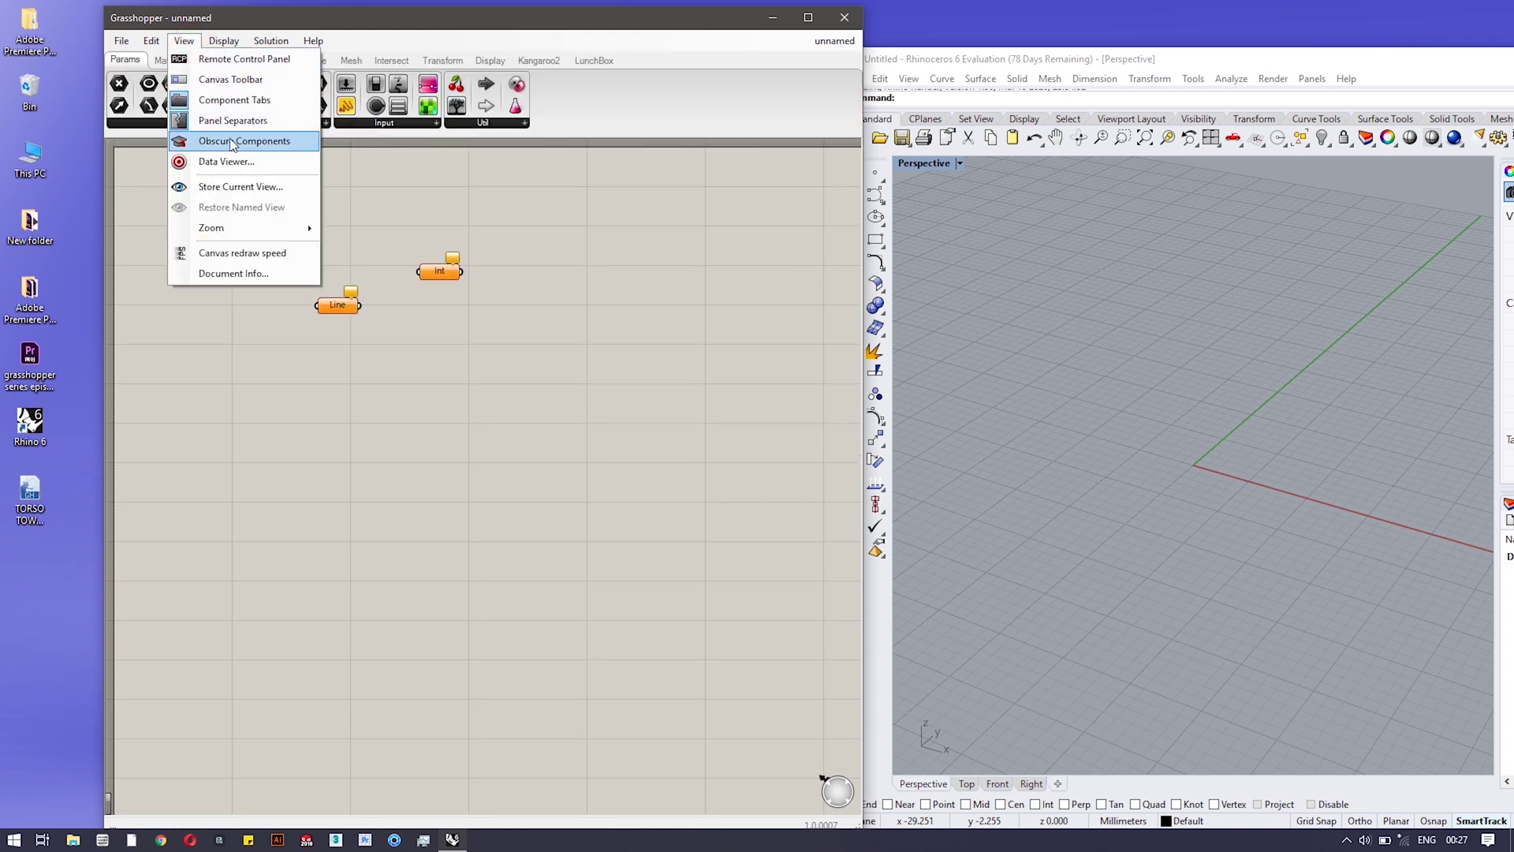
click(251, 80)
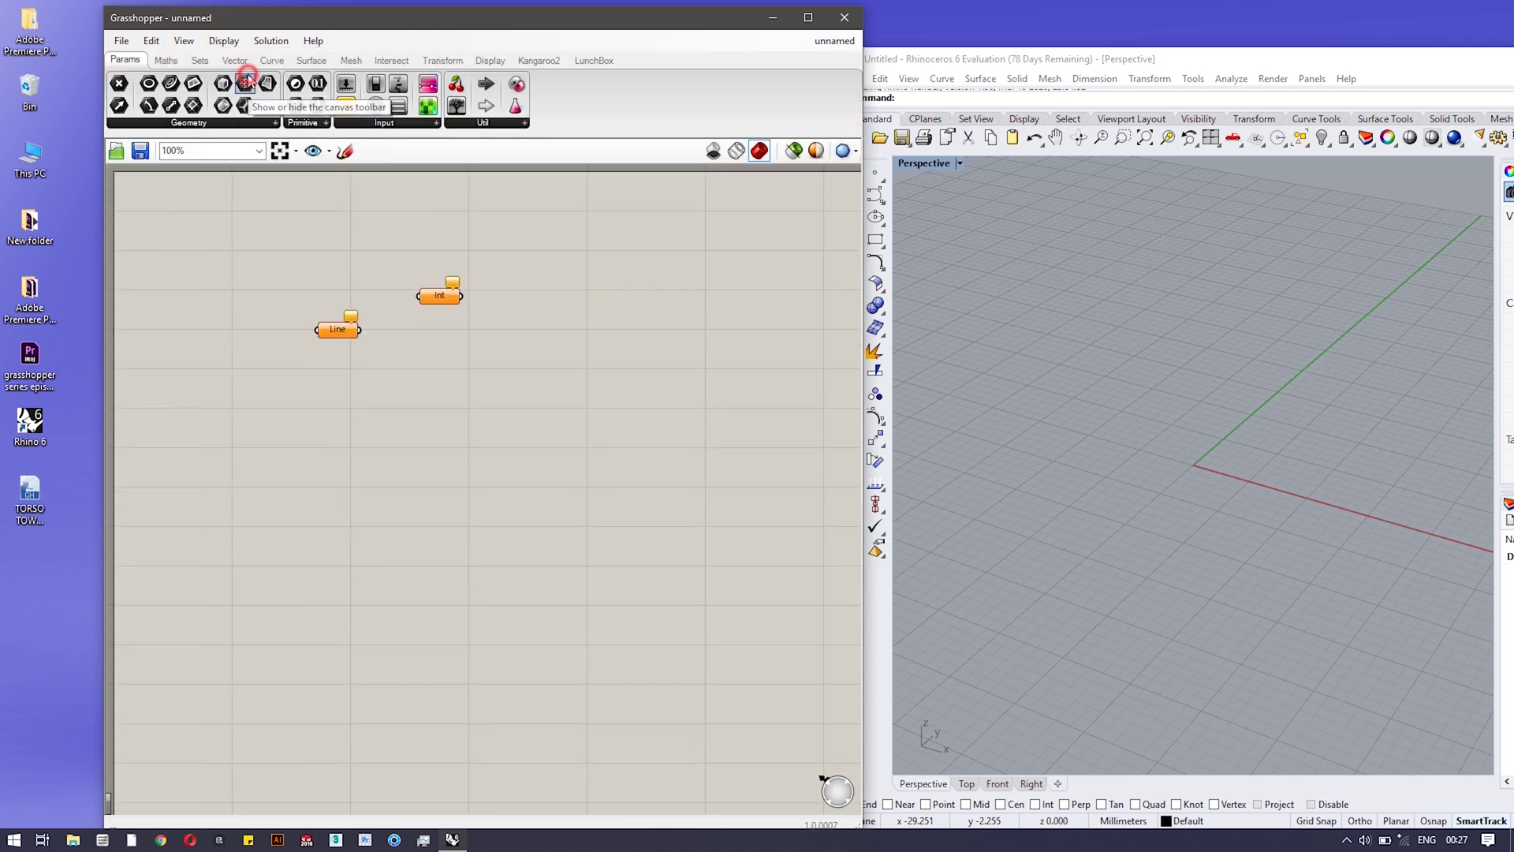
- Examine the display and canvas widget options, the solution commands and the help resources
click(213, 43)
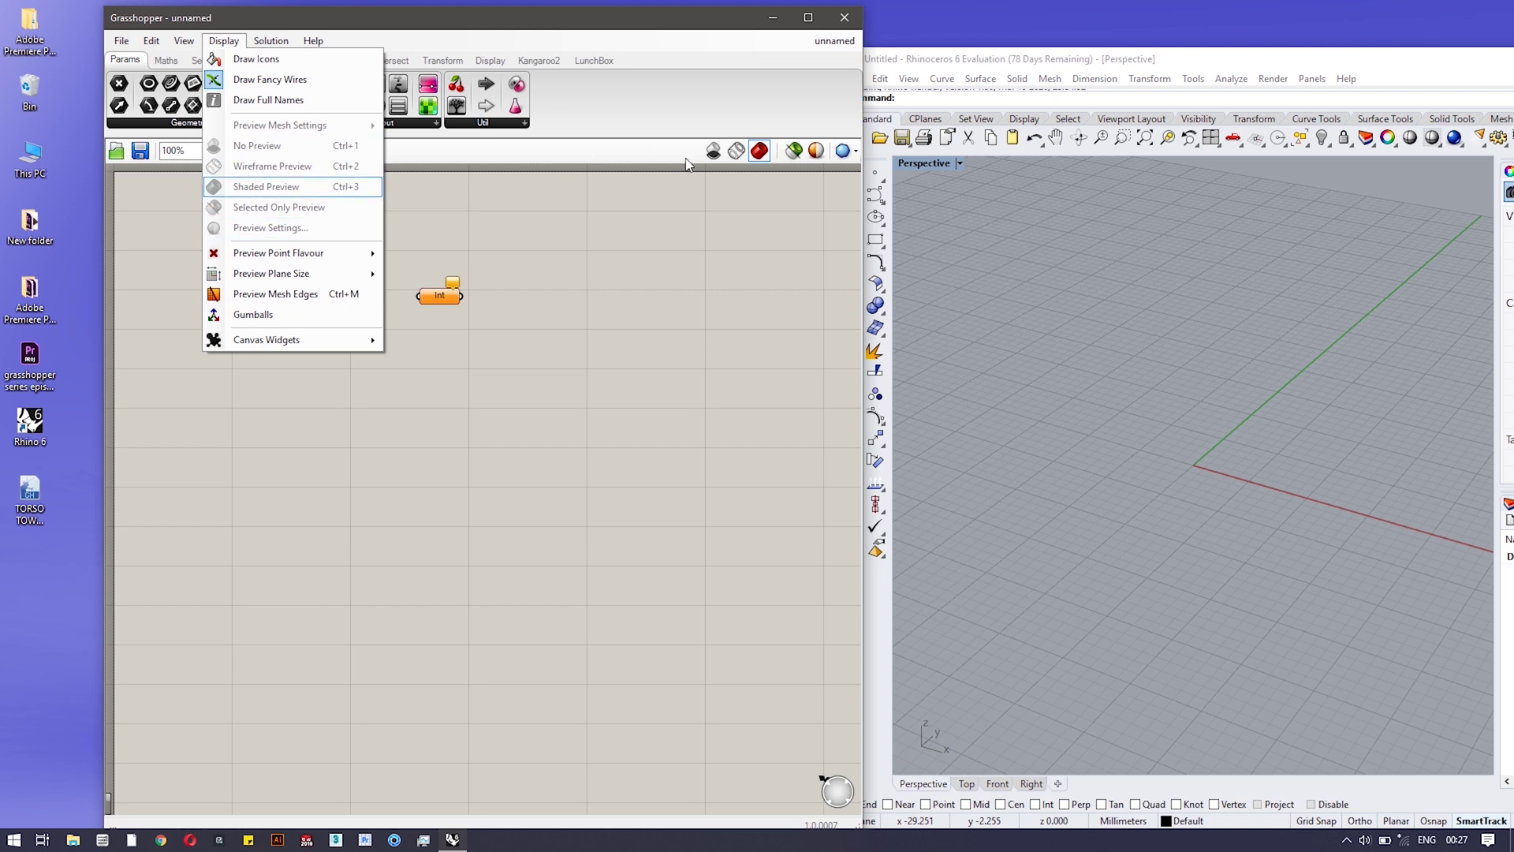
mouse_move(339, 340)
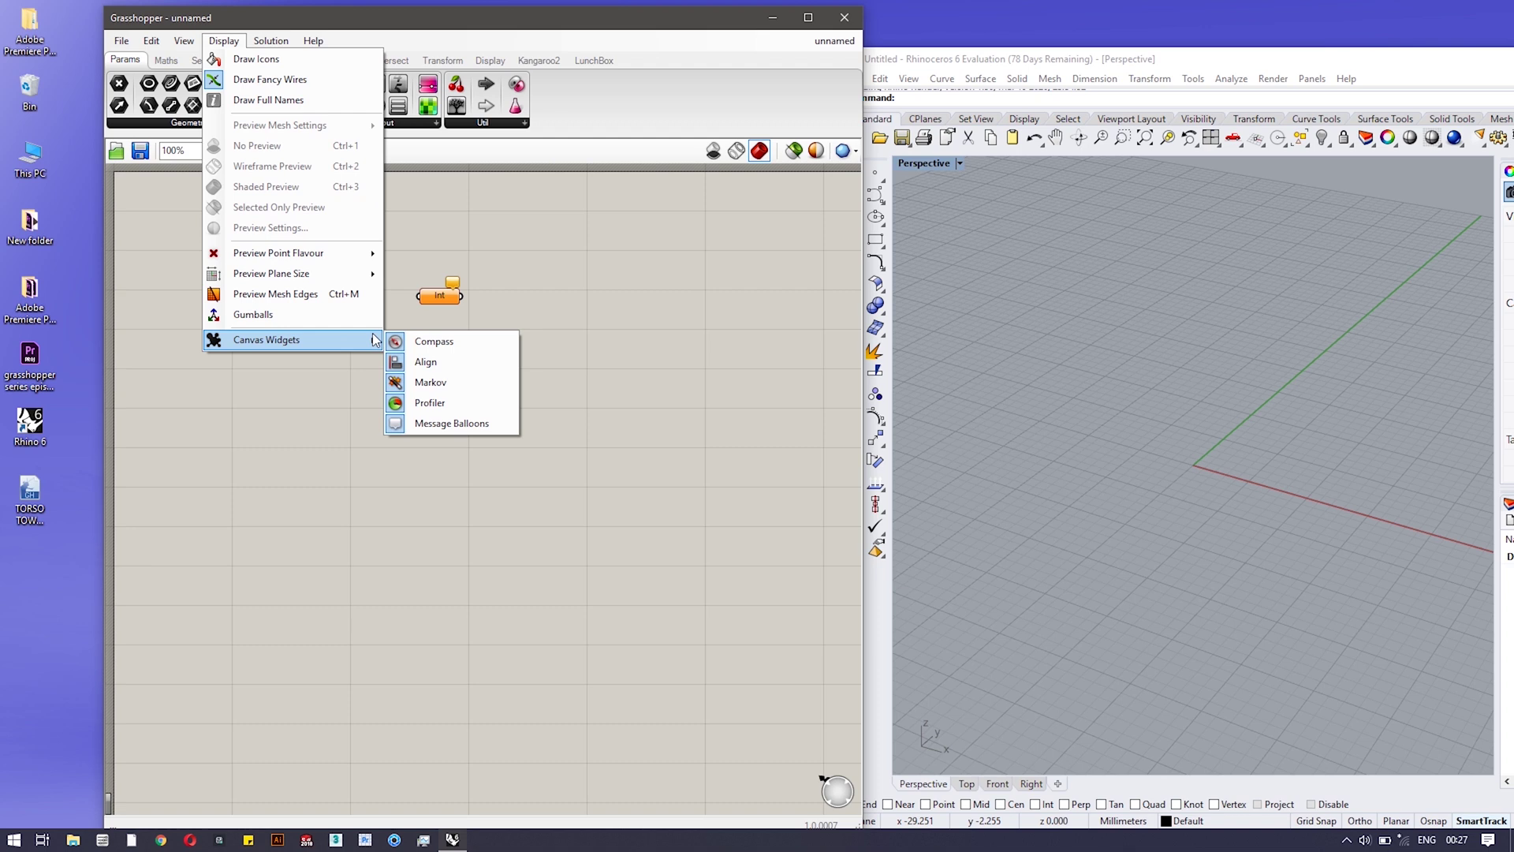
mouse_move(284, 44)
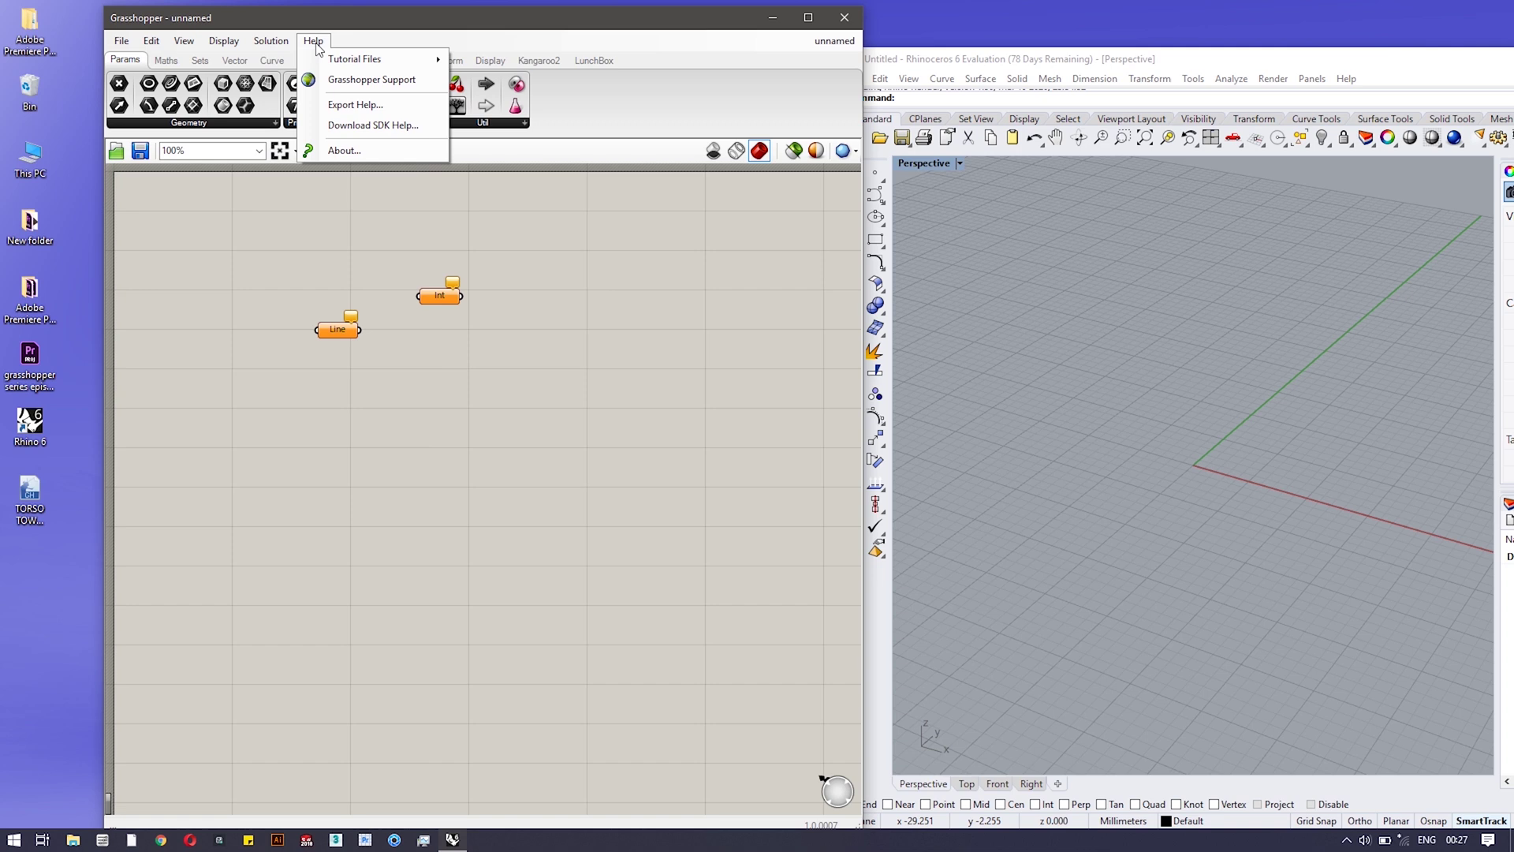
mouse_move(328, 67)
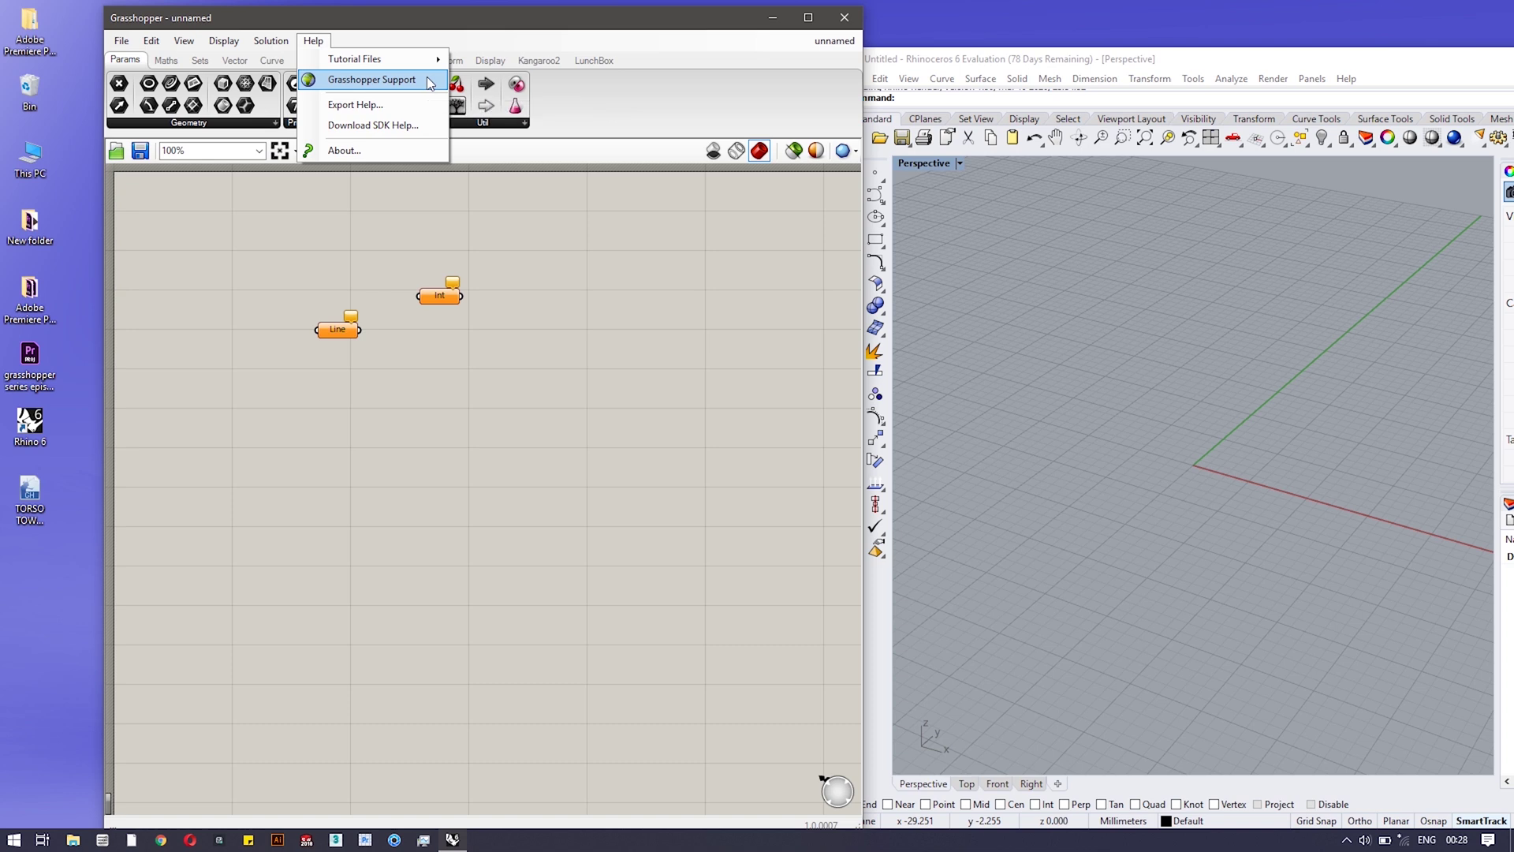
click(552, 103)
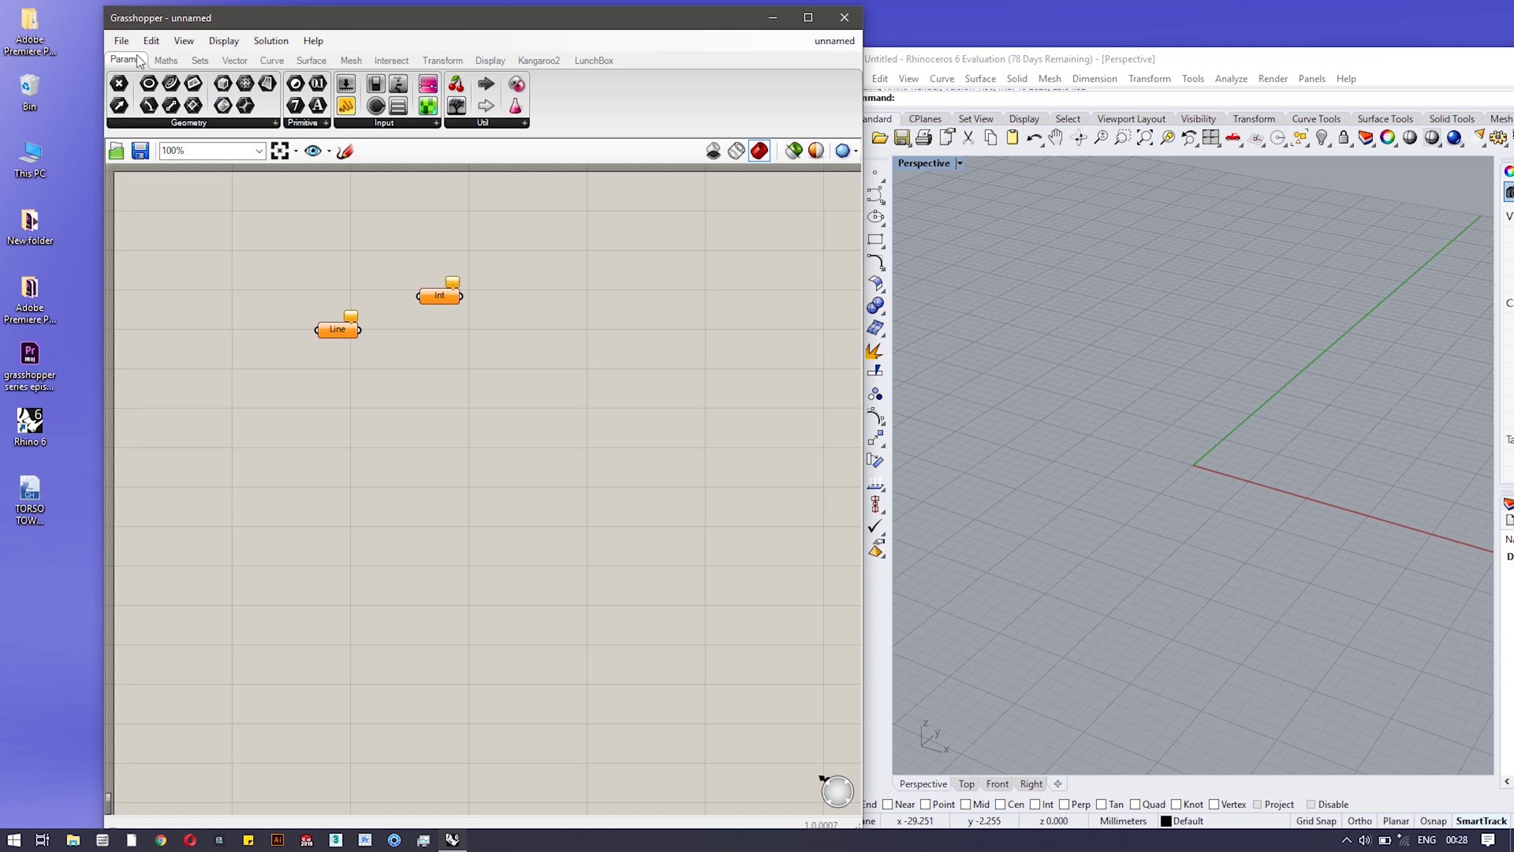
- Browse the Maths, Sets, Vector, Curve and Surface component categories and return to Params
click(166, 60)
click(199, 60)
click(234, 60)
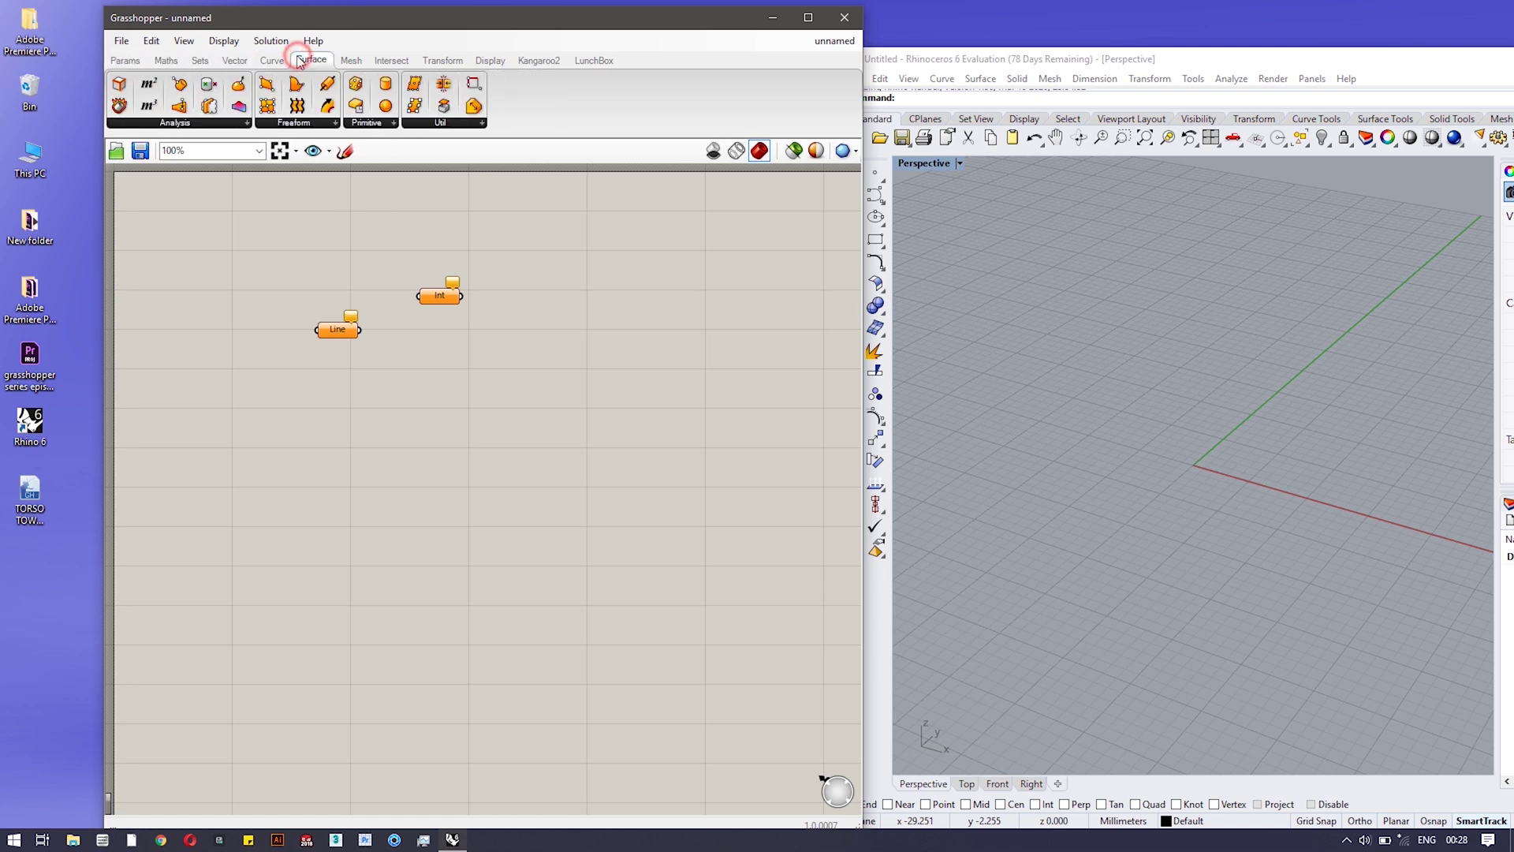
click(271, 60)
click(126, 61)
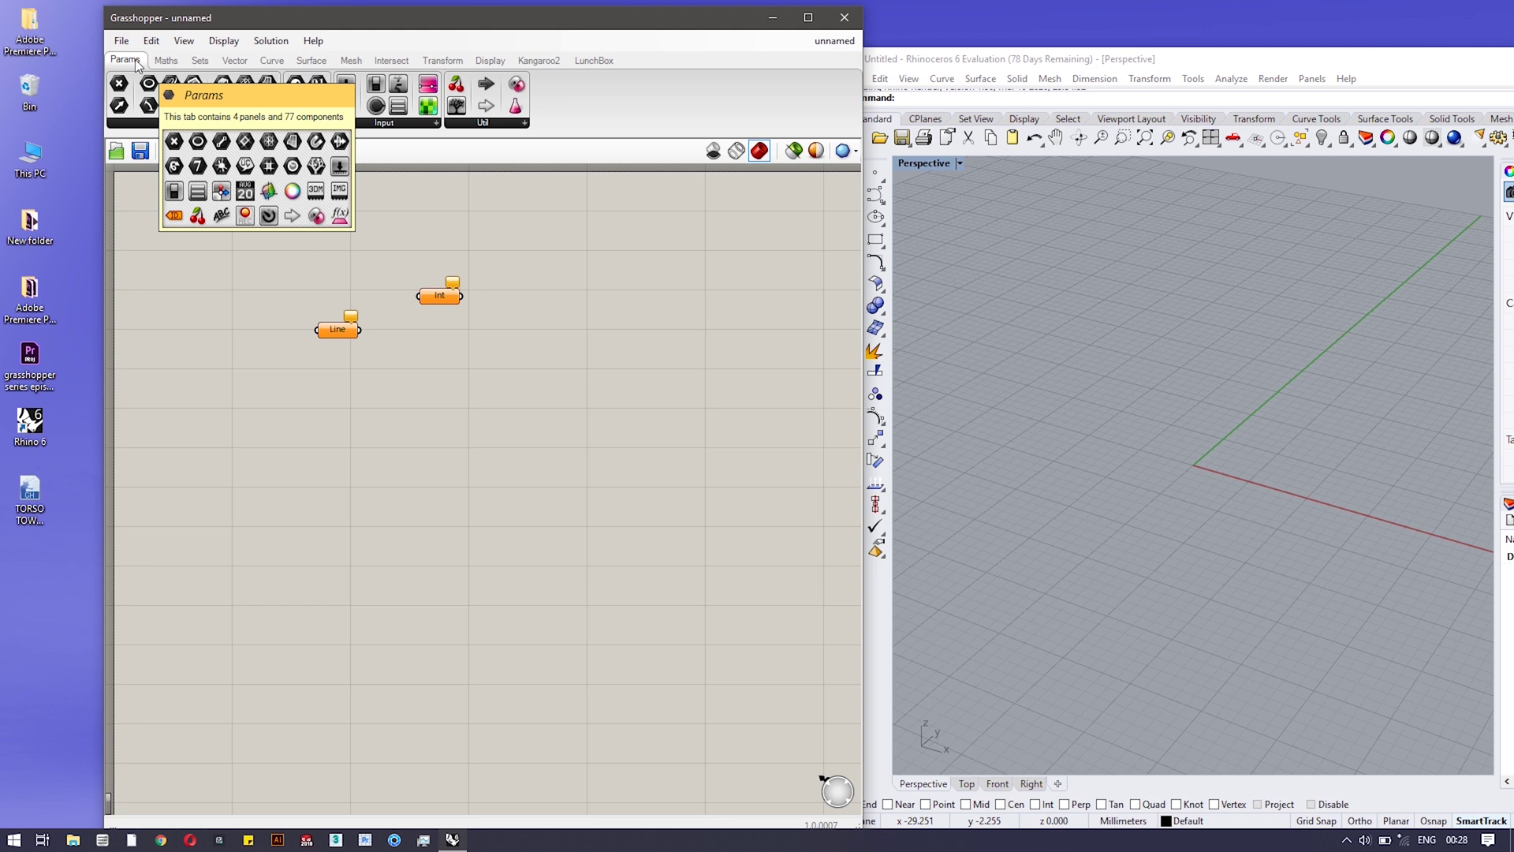
- Examine the full component lists of the Params groups and of the Maths groups such as Operators, Polynomials and Script
click(187, 123)
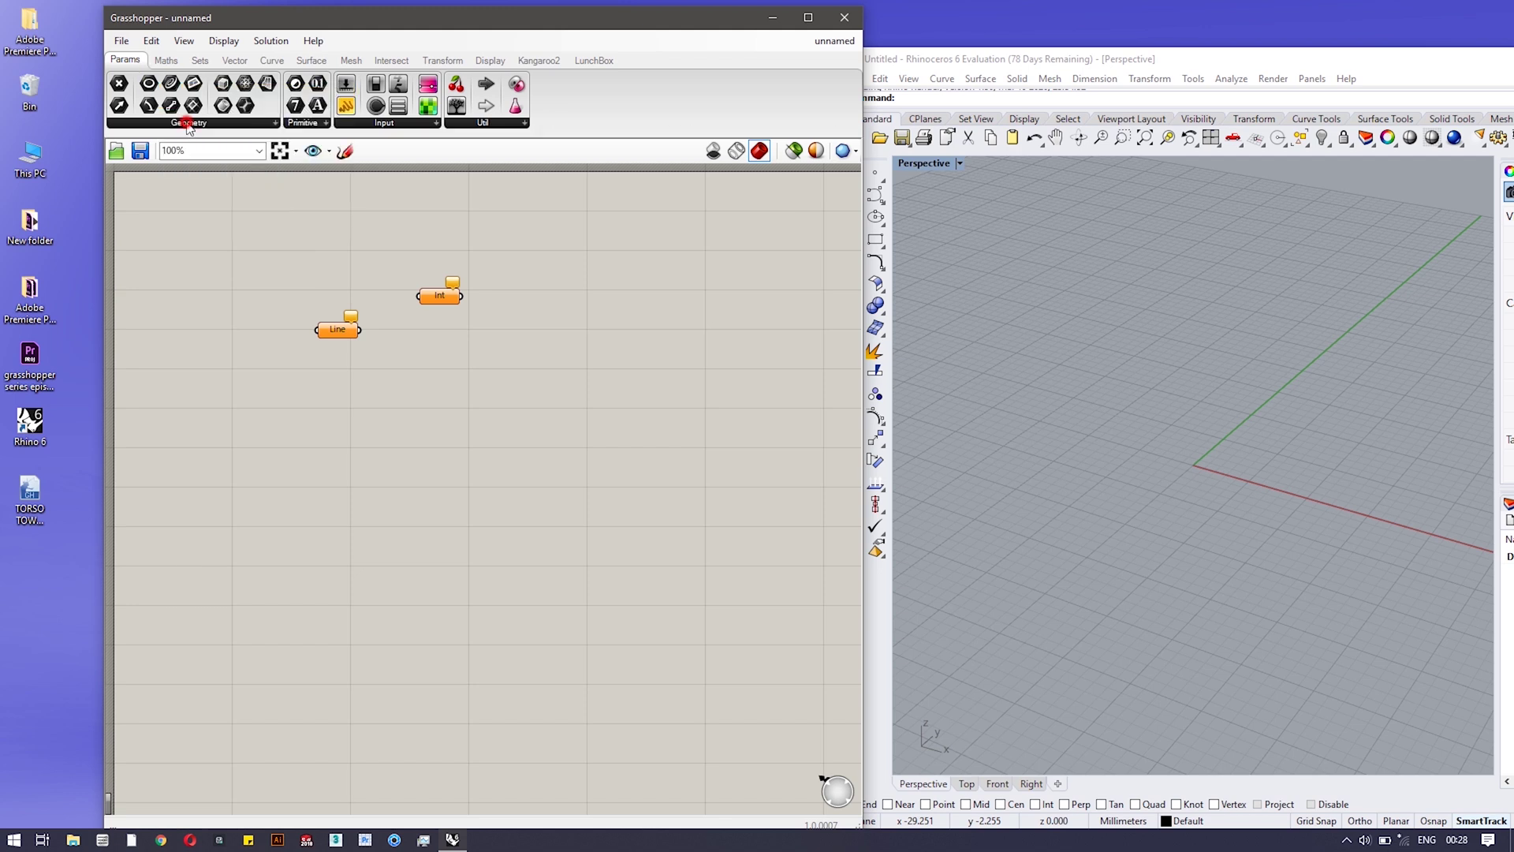
click(296, 123)
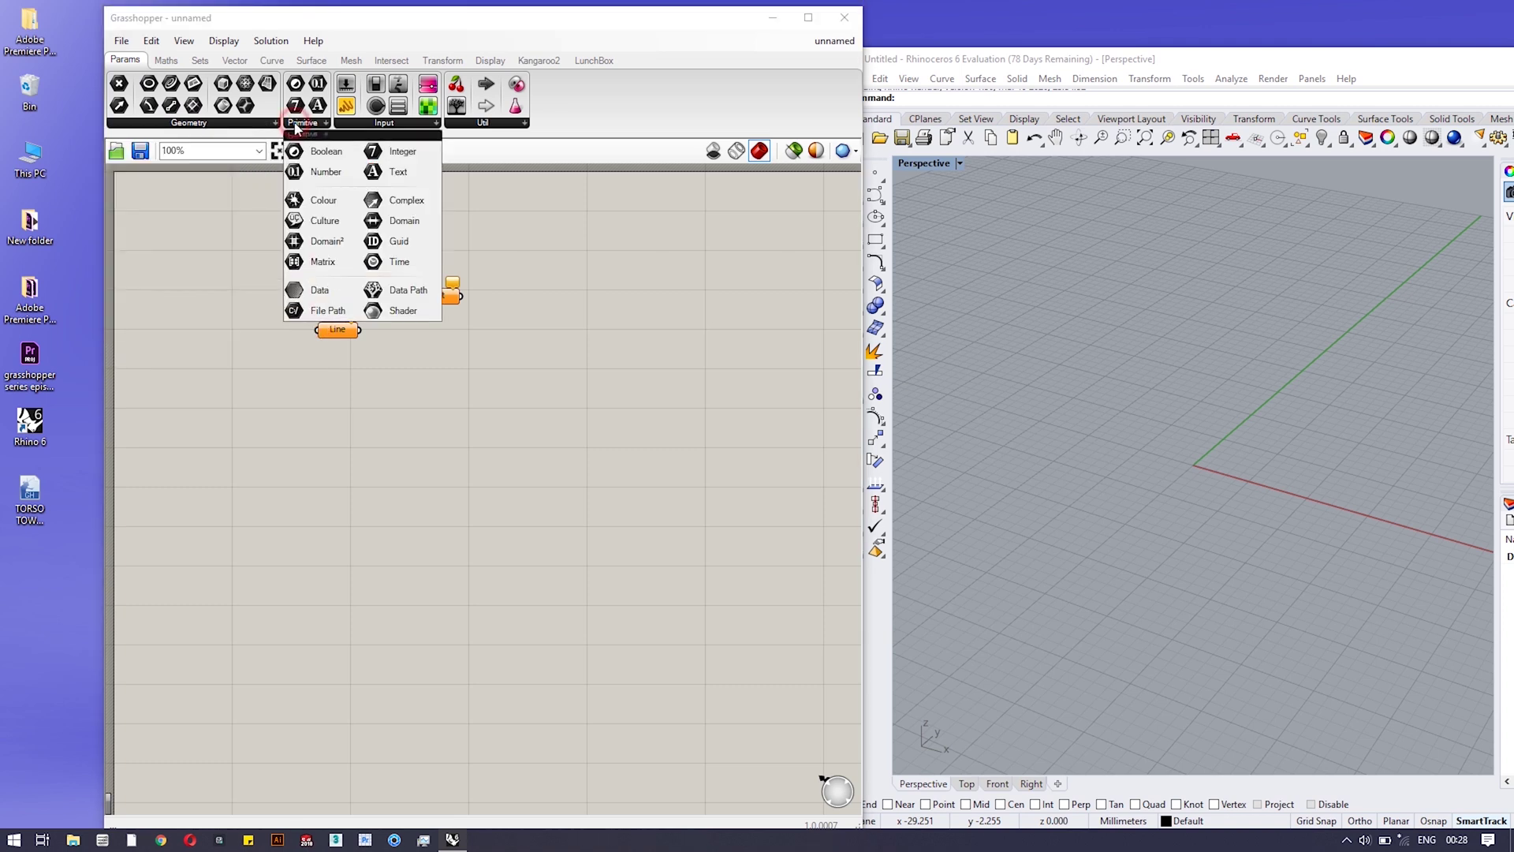
click(383, 123)
click(483, 123)
click(166, 60)
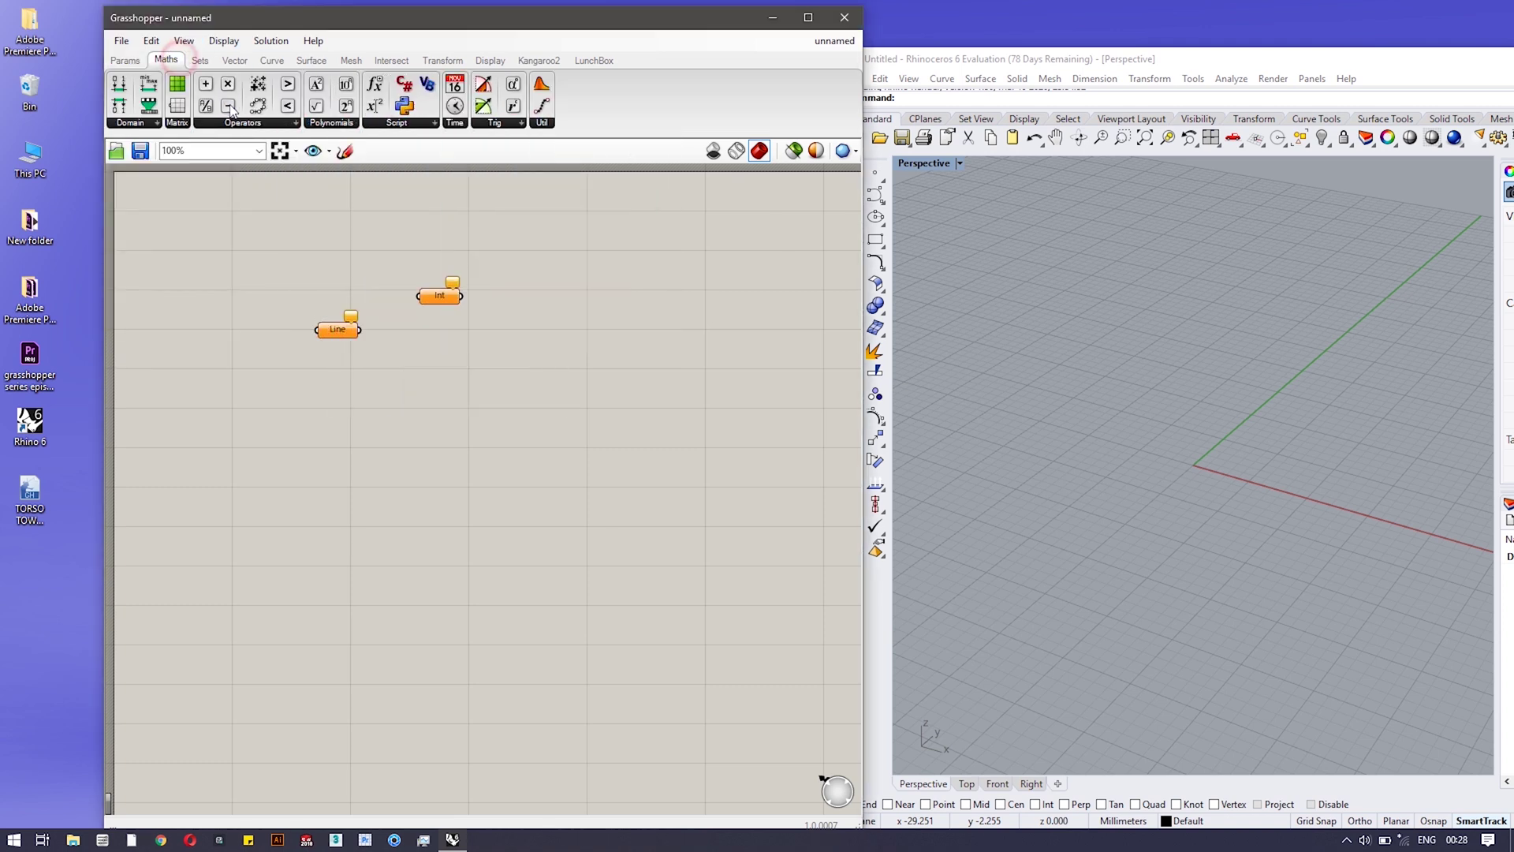
click(242, 122)
click(347, 123)
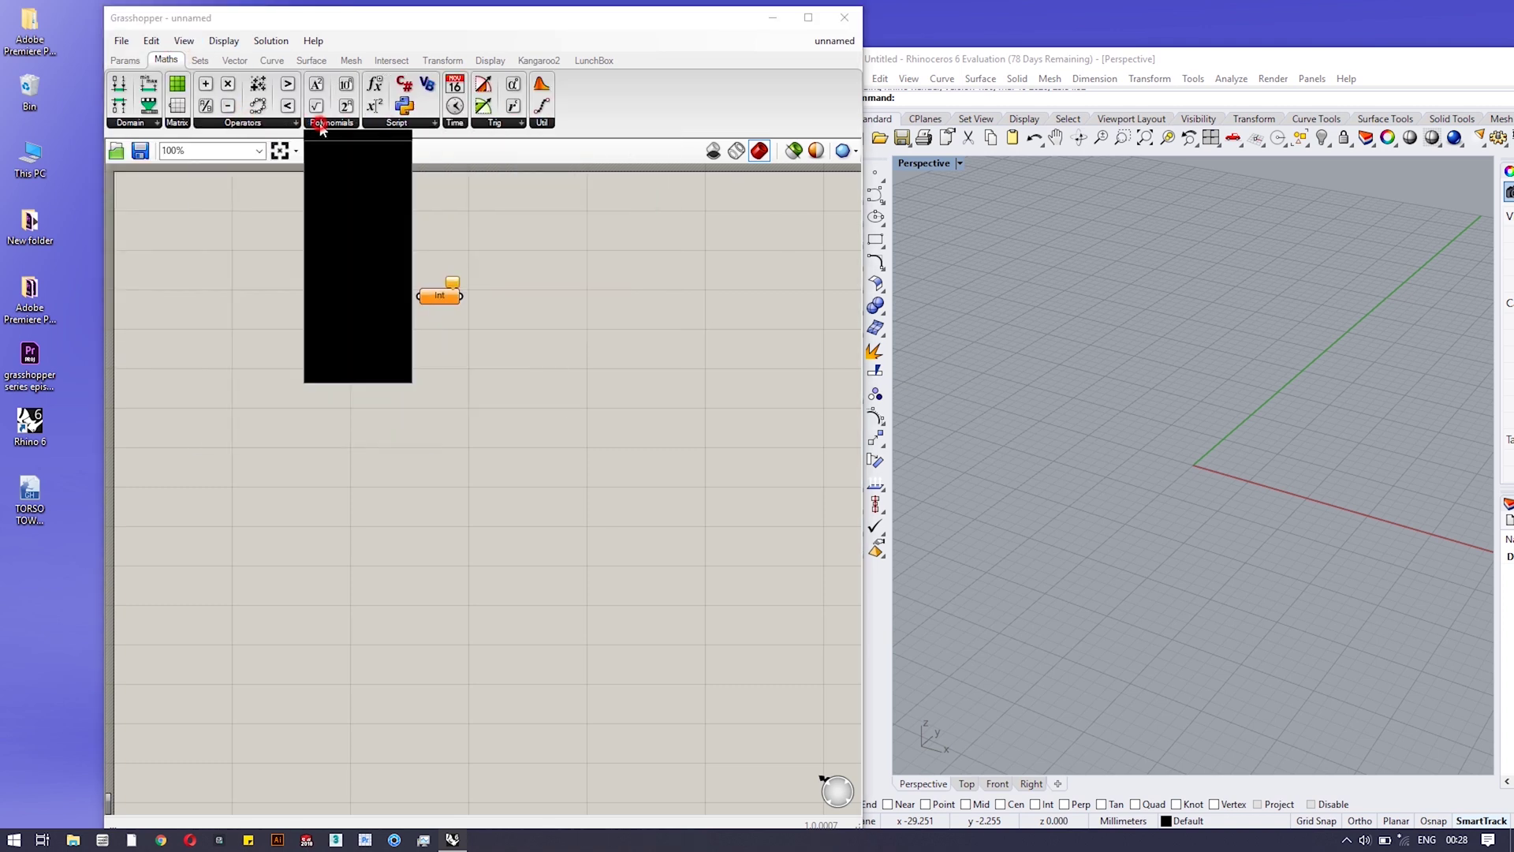
click(387, 123)
click(455, 123)
click(140, 61)
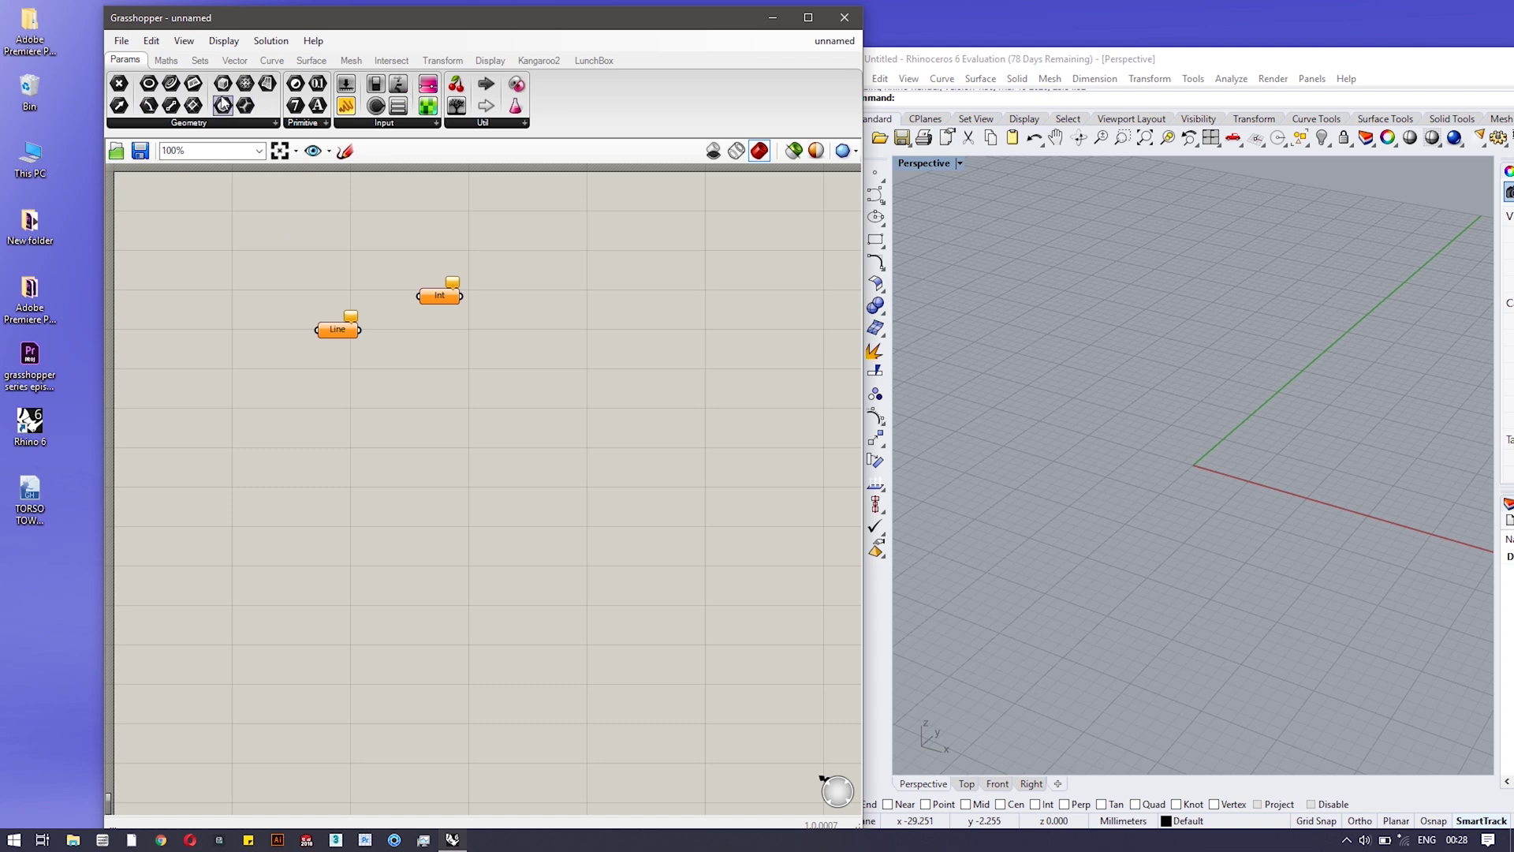
- Review the Maths operators and the Sets, Vector, Curve and Surface components, ending on the Params components
click(166, 60)
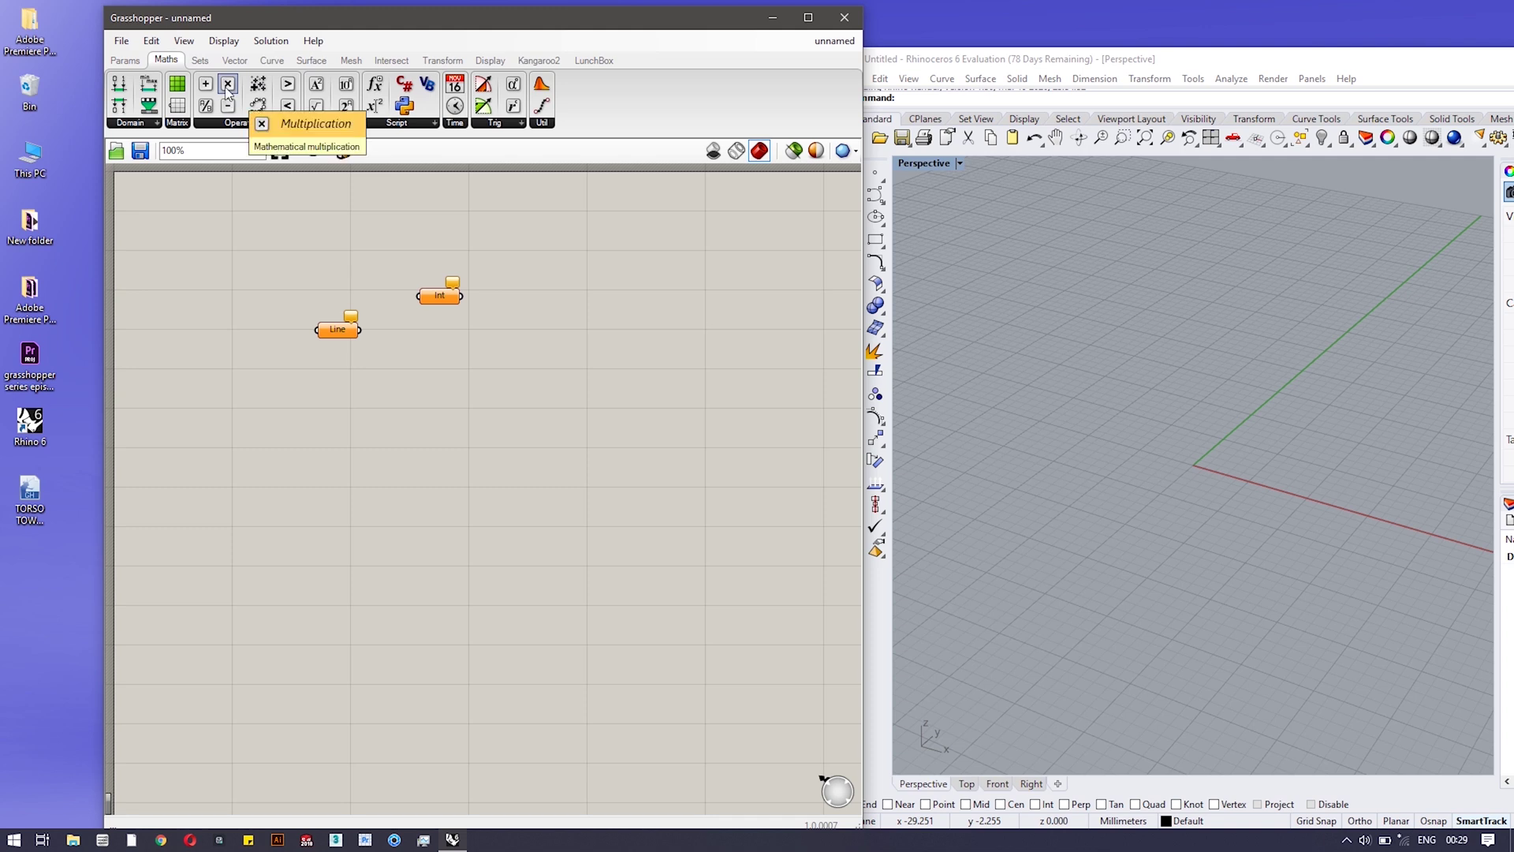
click(197, 60)
click(235, 60)
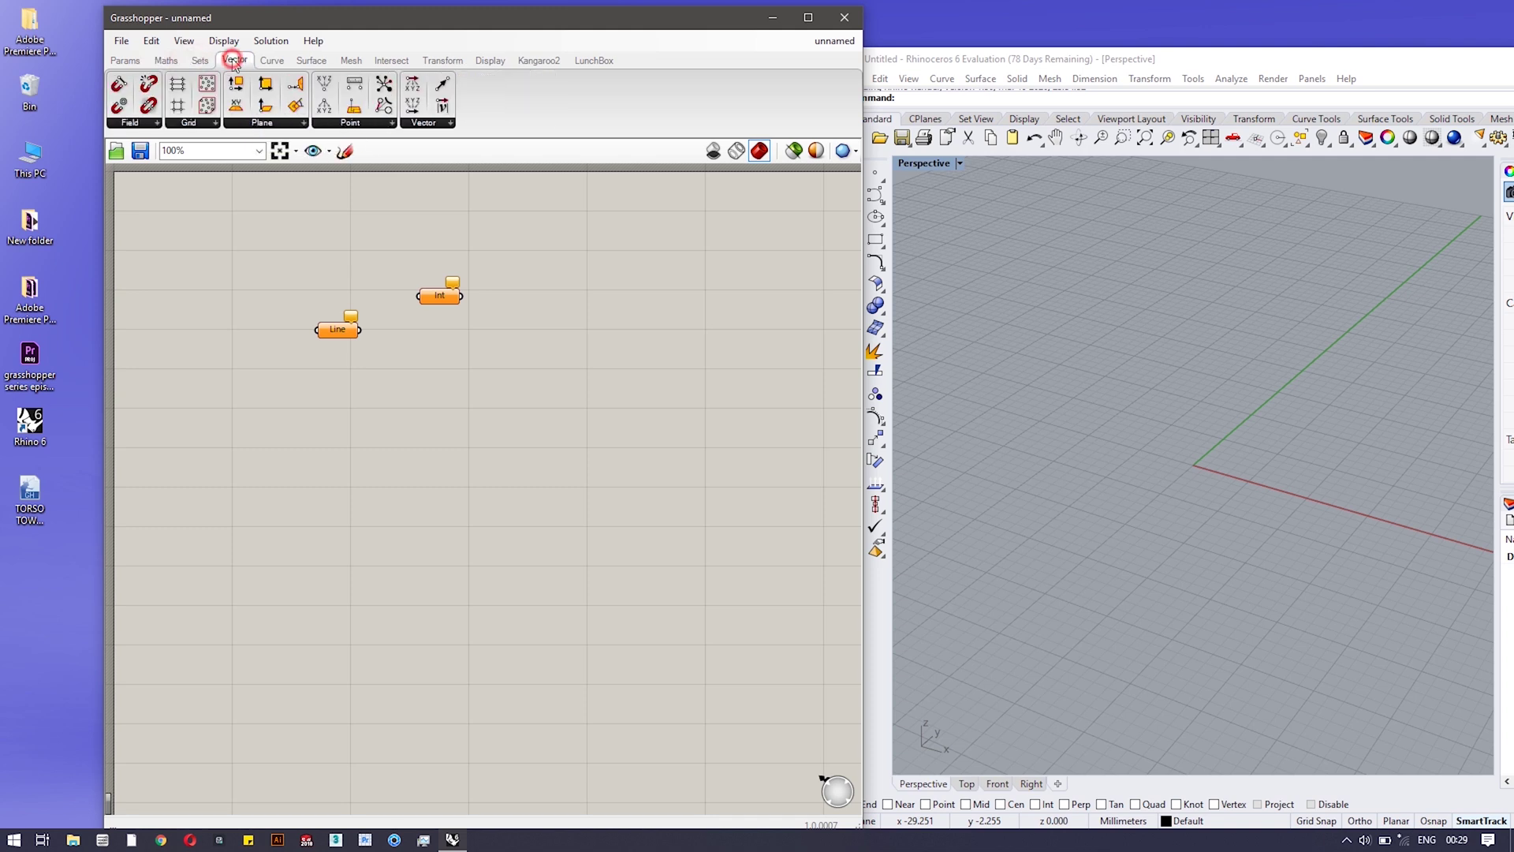
click(272, 60)
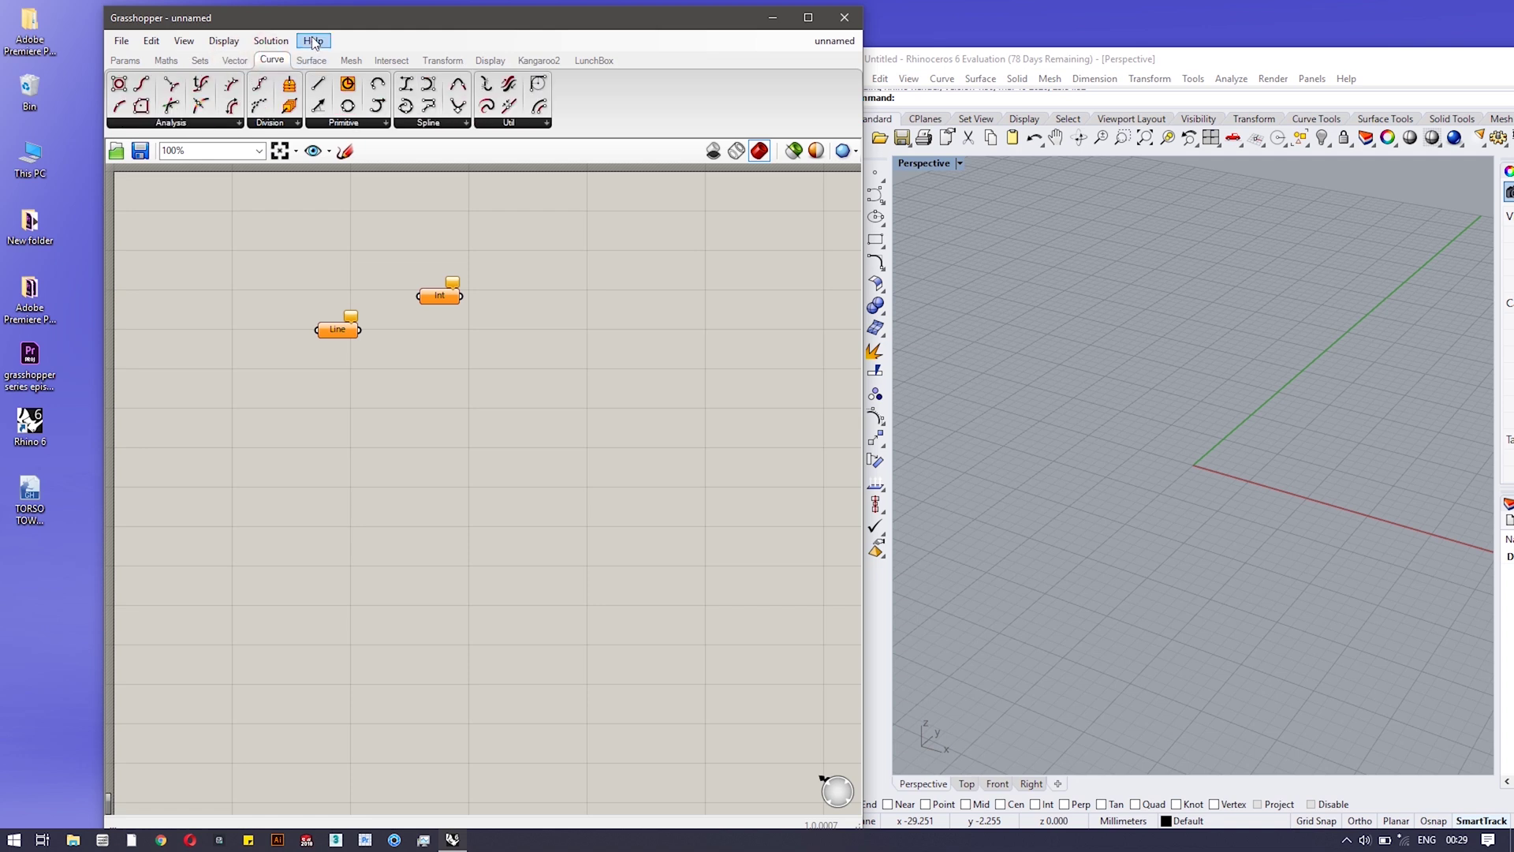
click(311, 60)
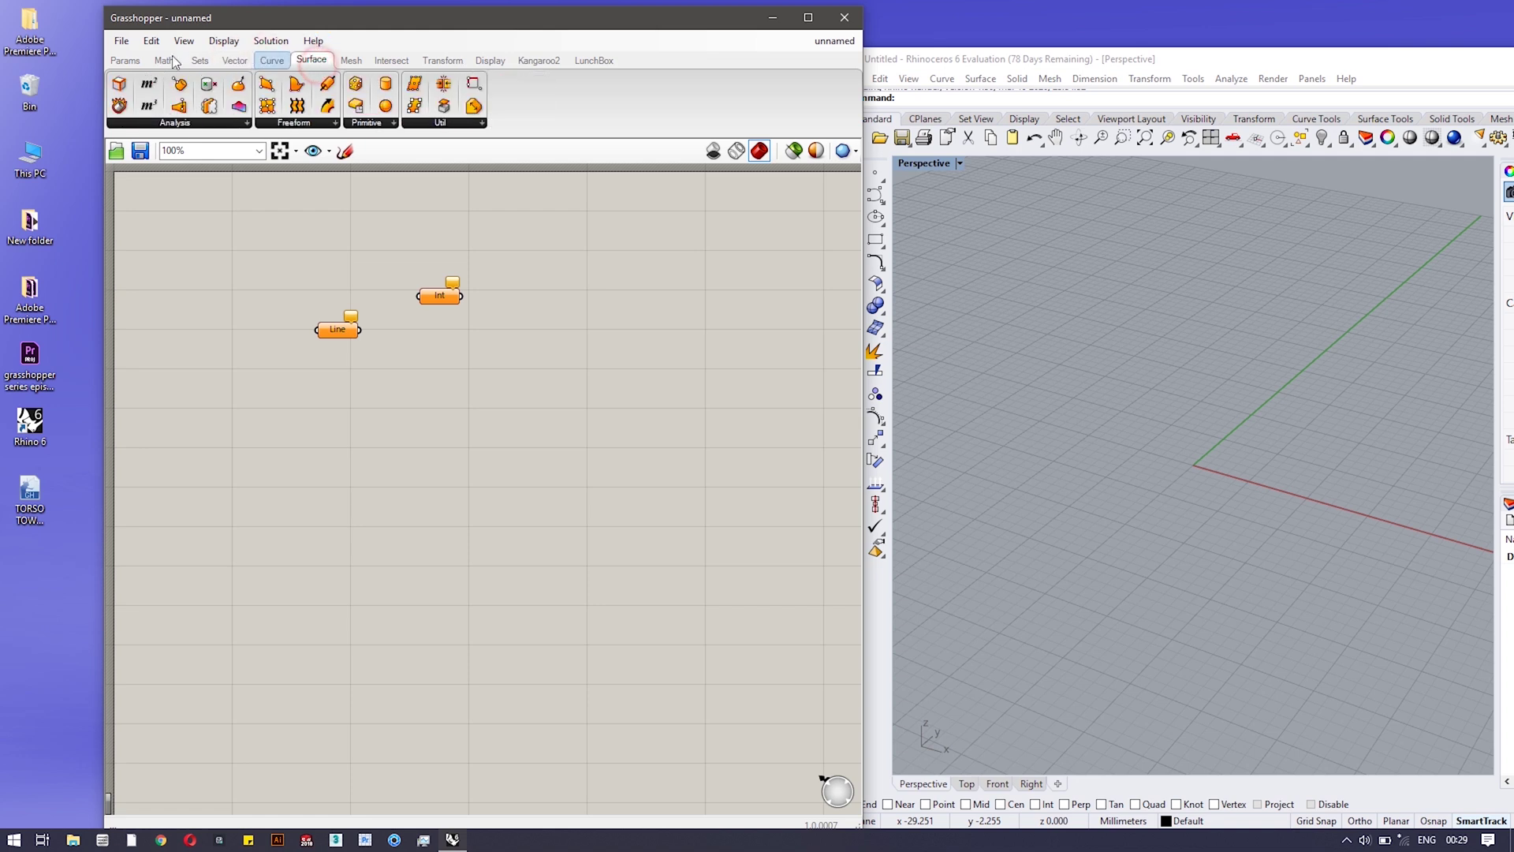
click(126, 61)
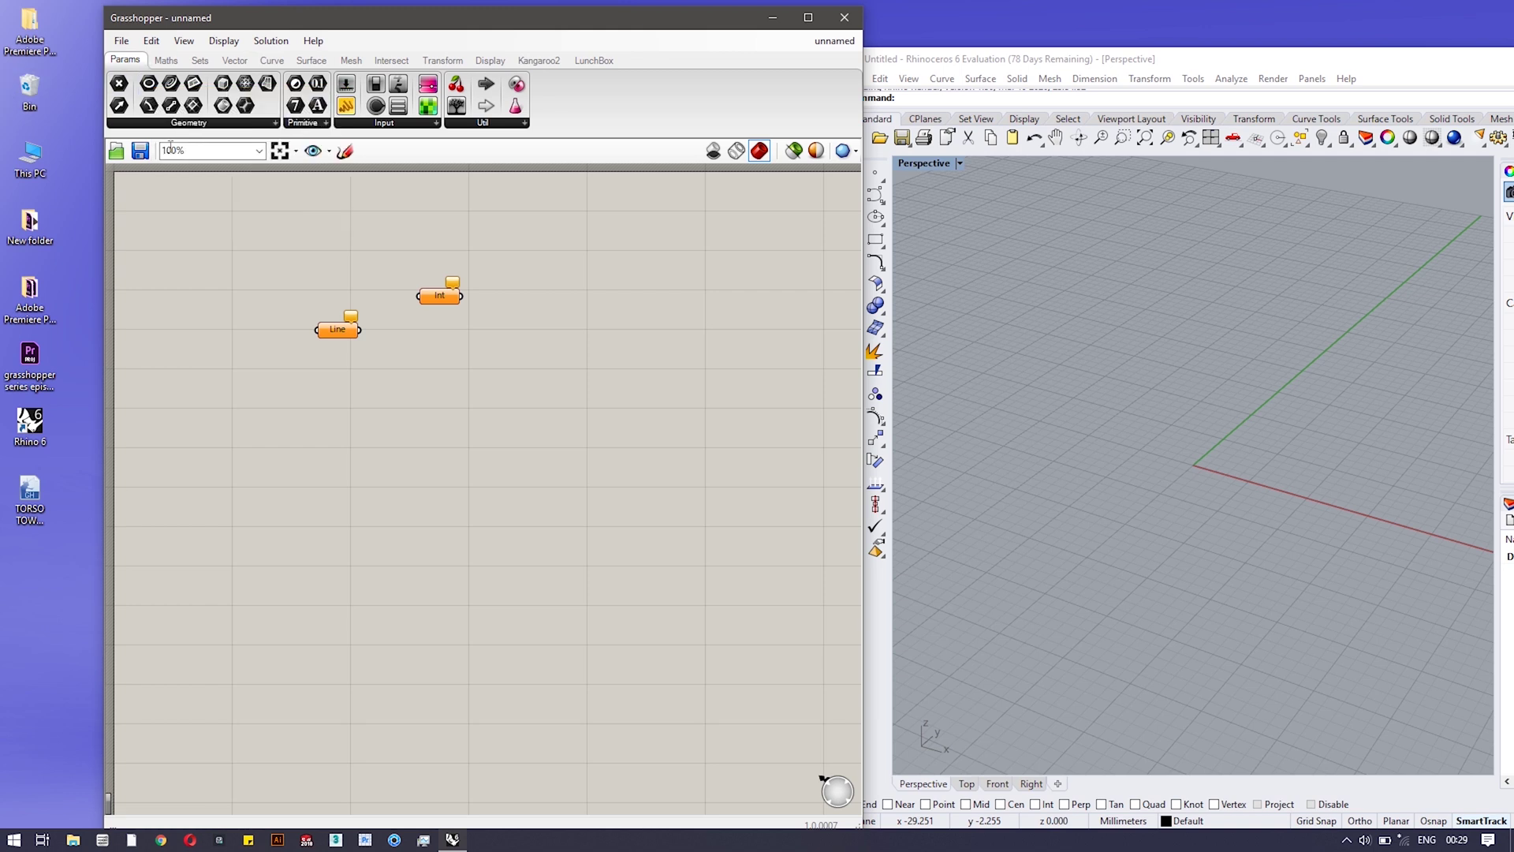
- Place a Circle parameter and a Circular Arc parameter on the canvas below the Line parameter
click(178, 124)
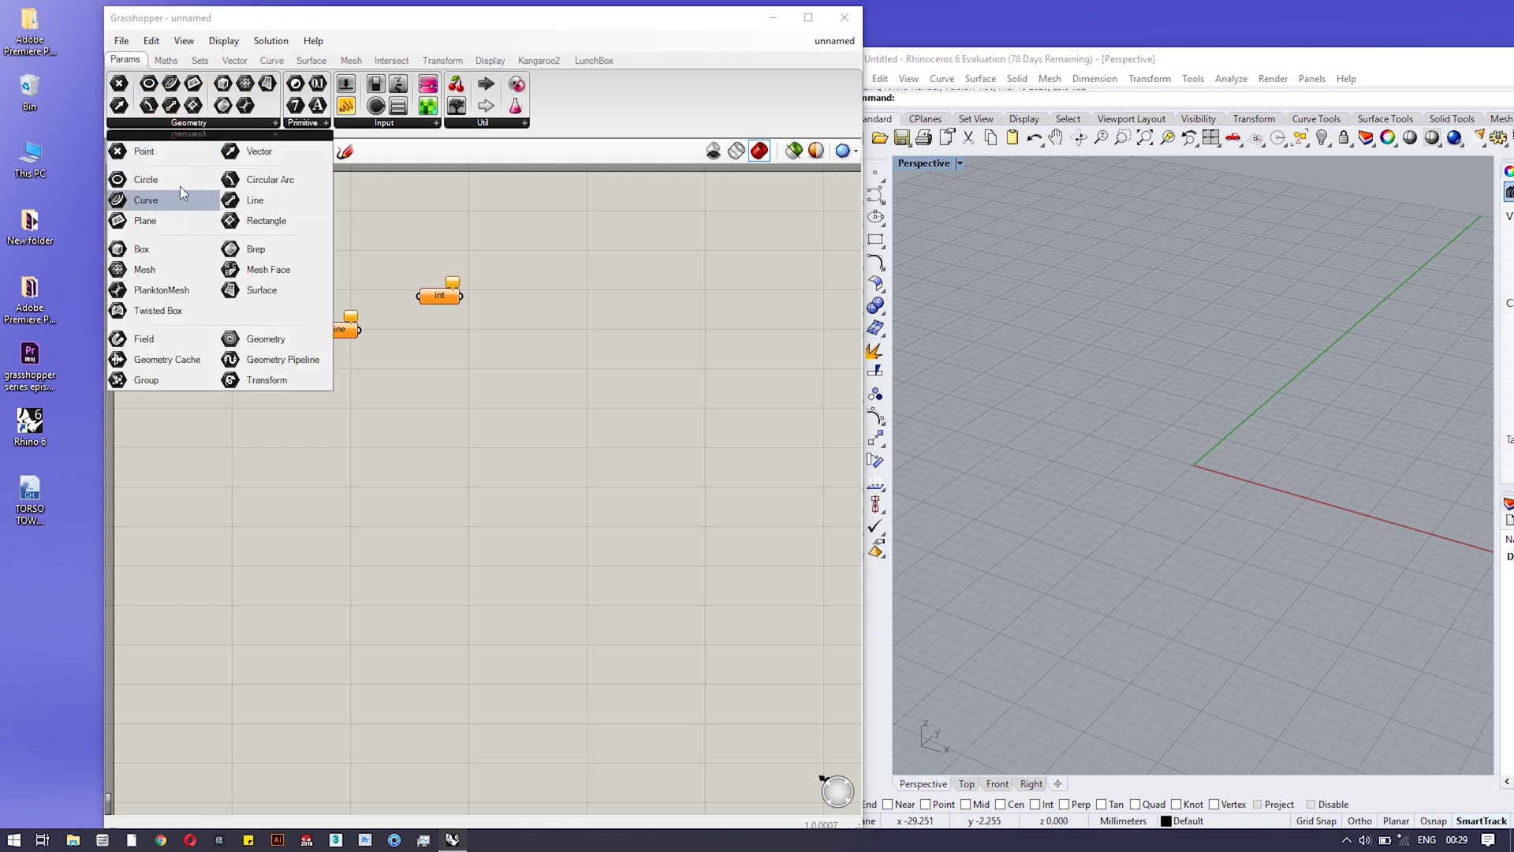
drag(178, 189, 425, 406)
click(178, 124)
drag(260, 180, 315, 399)
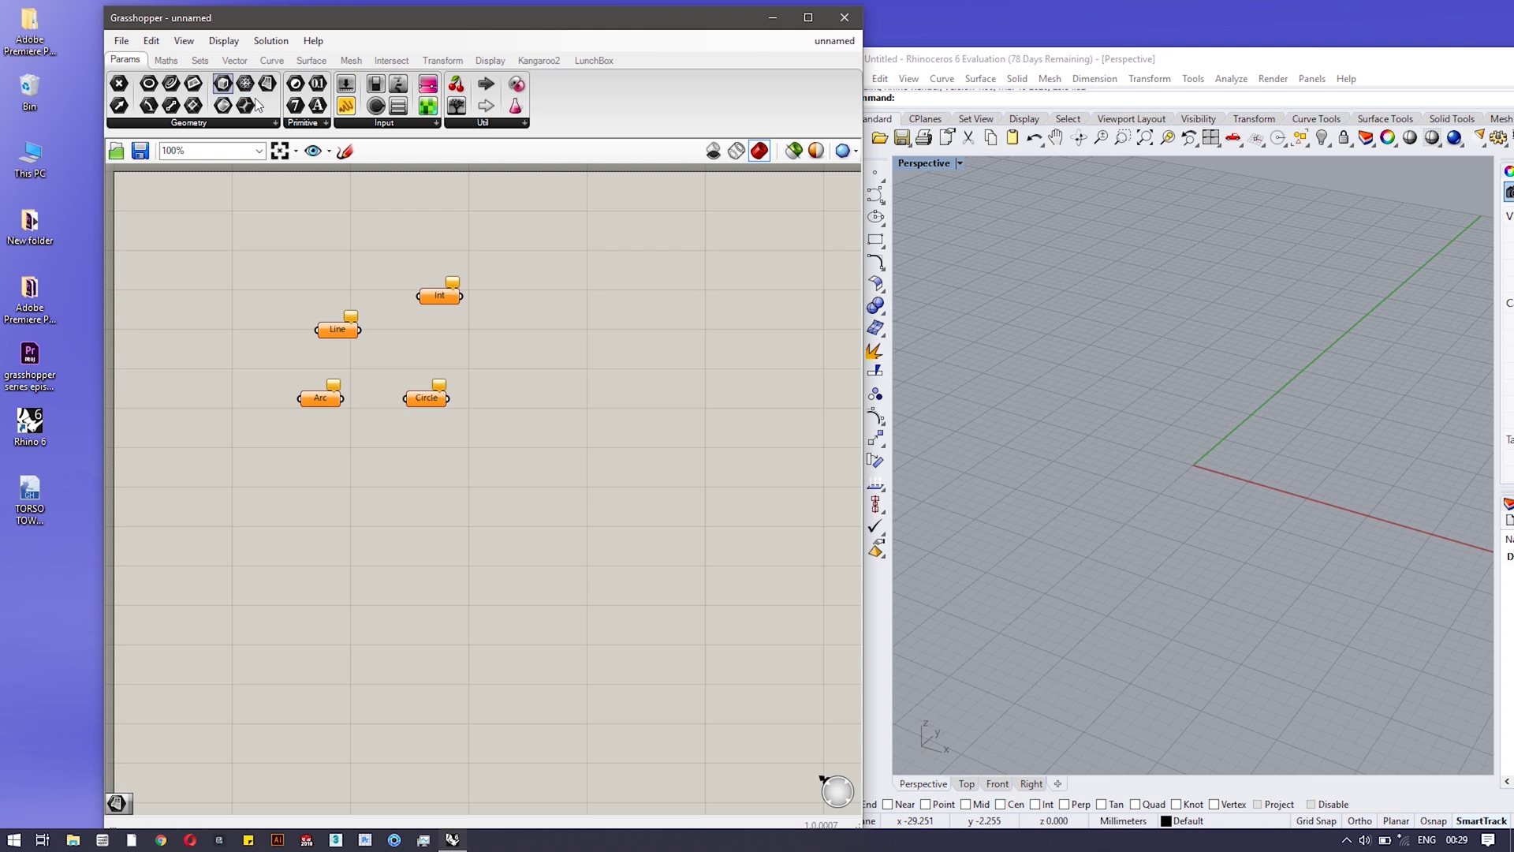
click(242, 123)
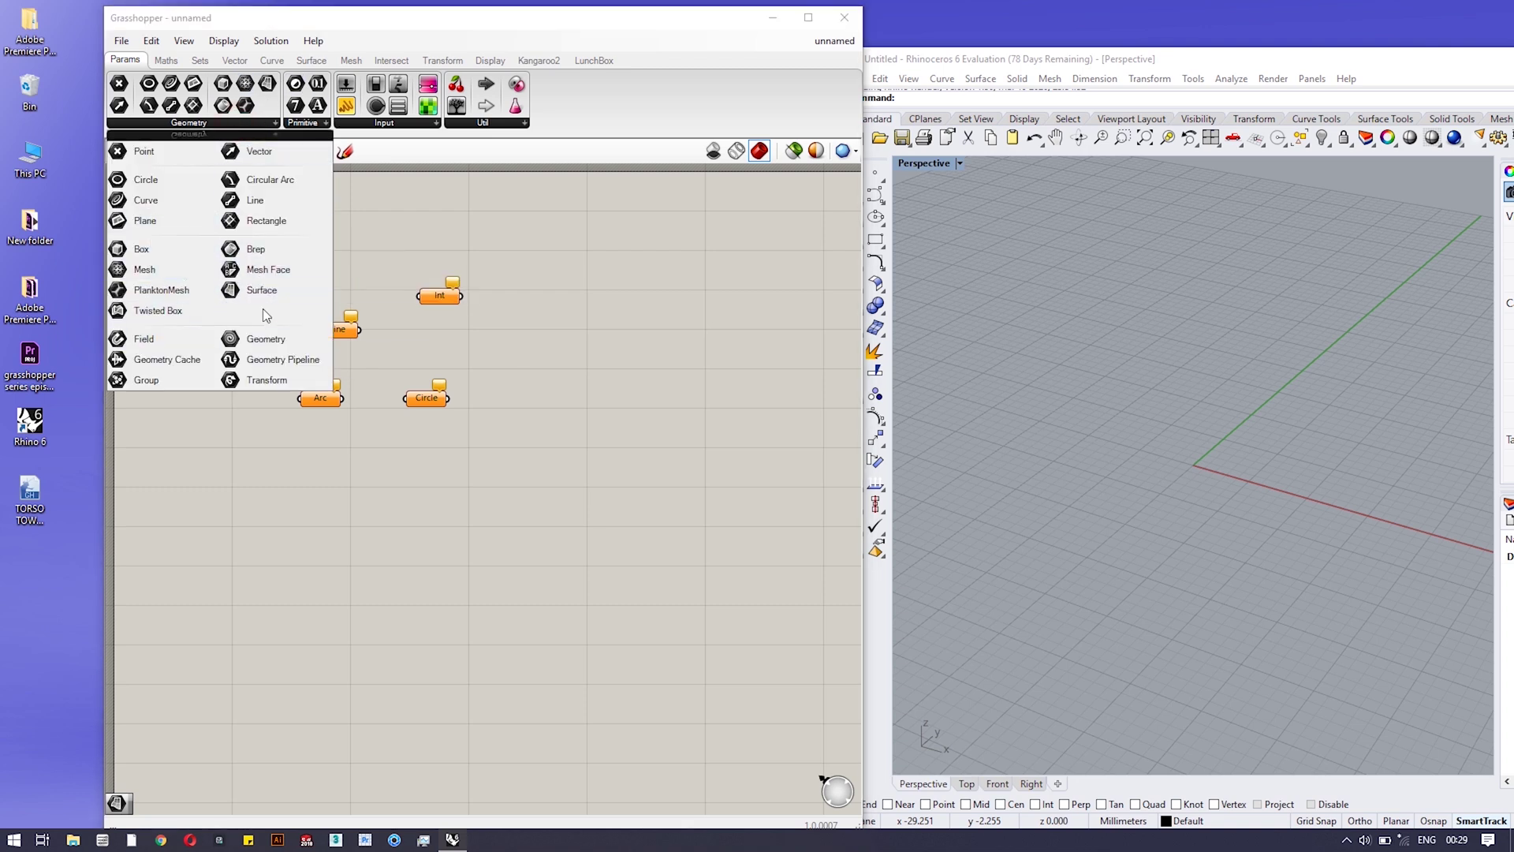
click(511, 356)
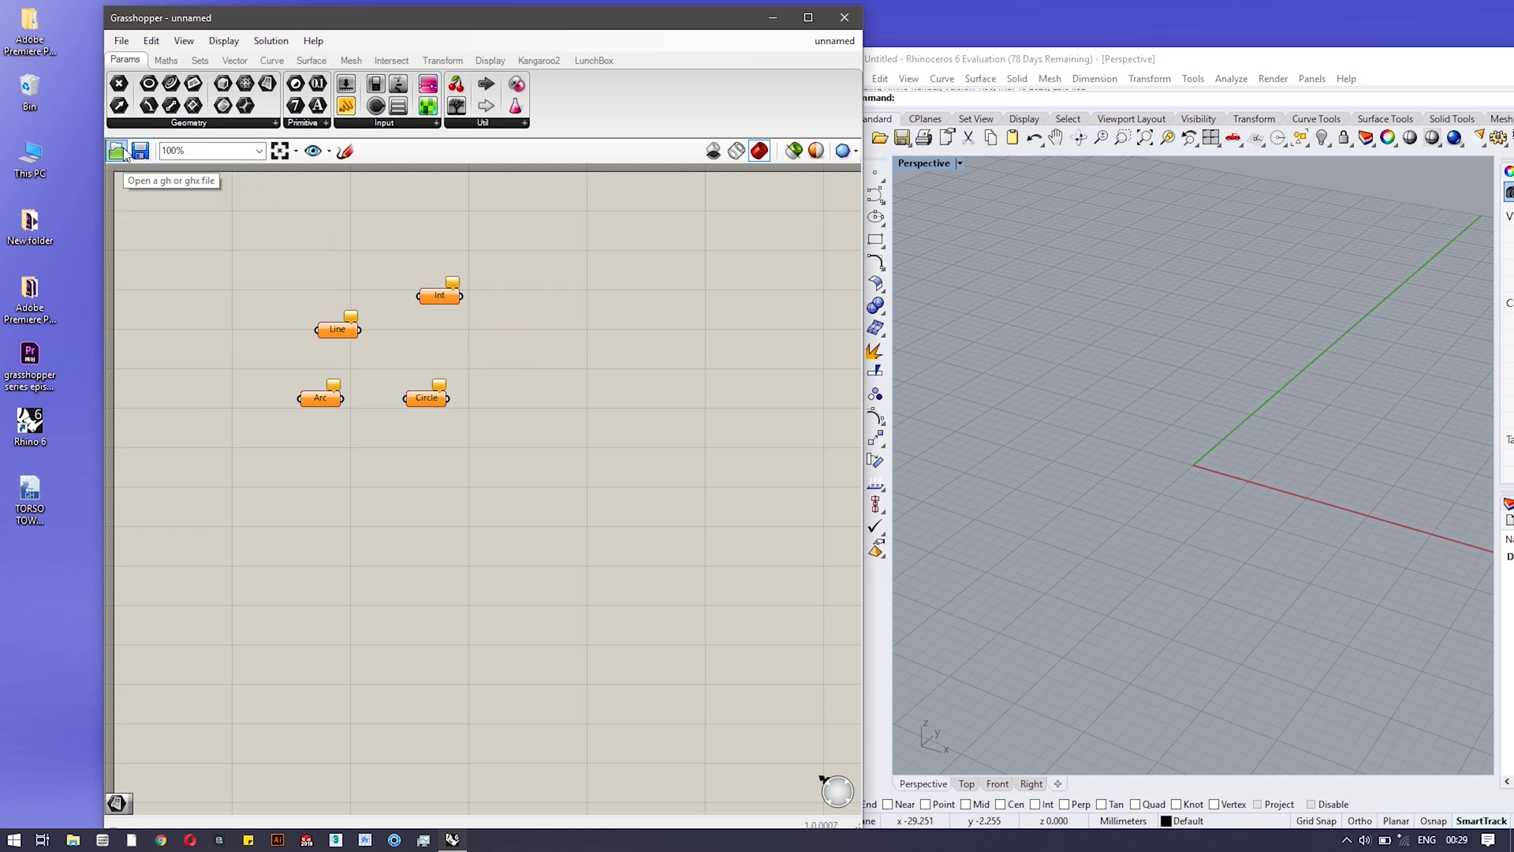
- Move the Grasshopper window clear of Rhino's toolbar, and set the canvas zoom to 25% and back to 100%
drag(506, 22, 483, 23)
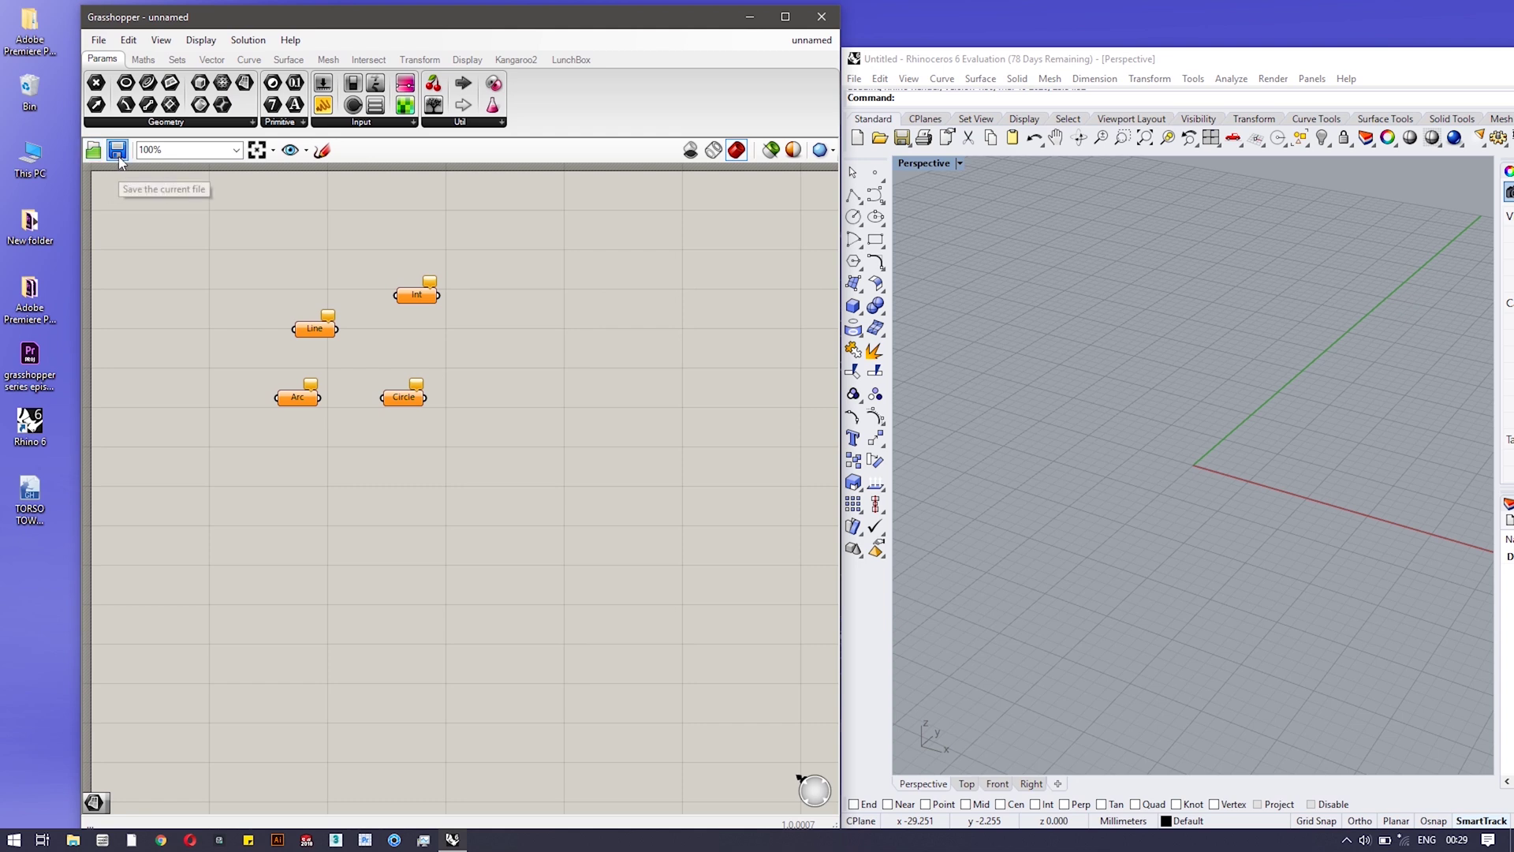
click(235, 149)
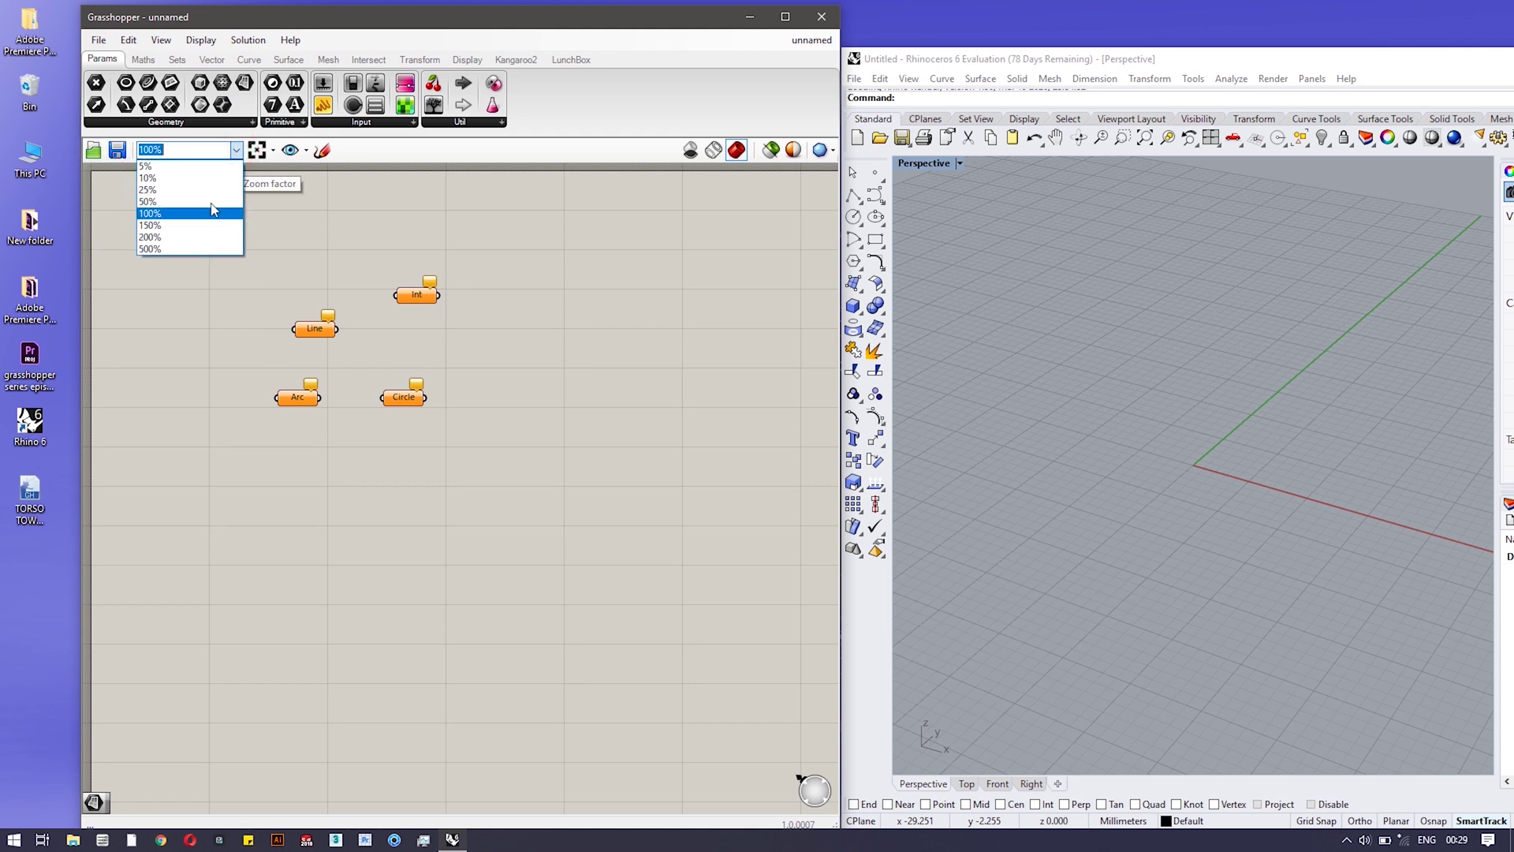
click(210, 189)
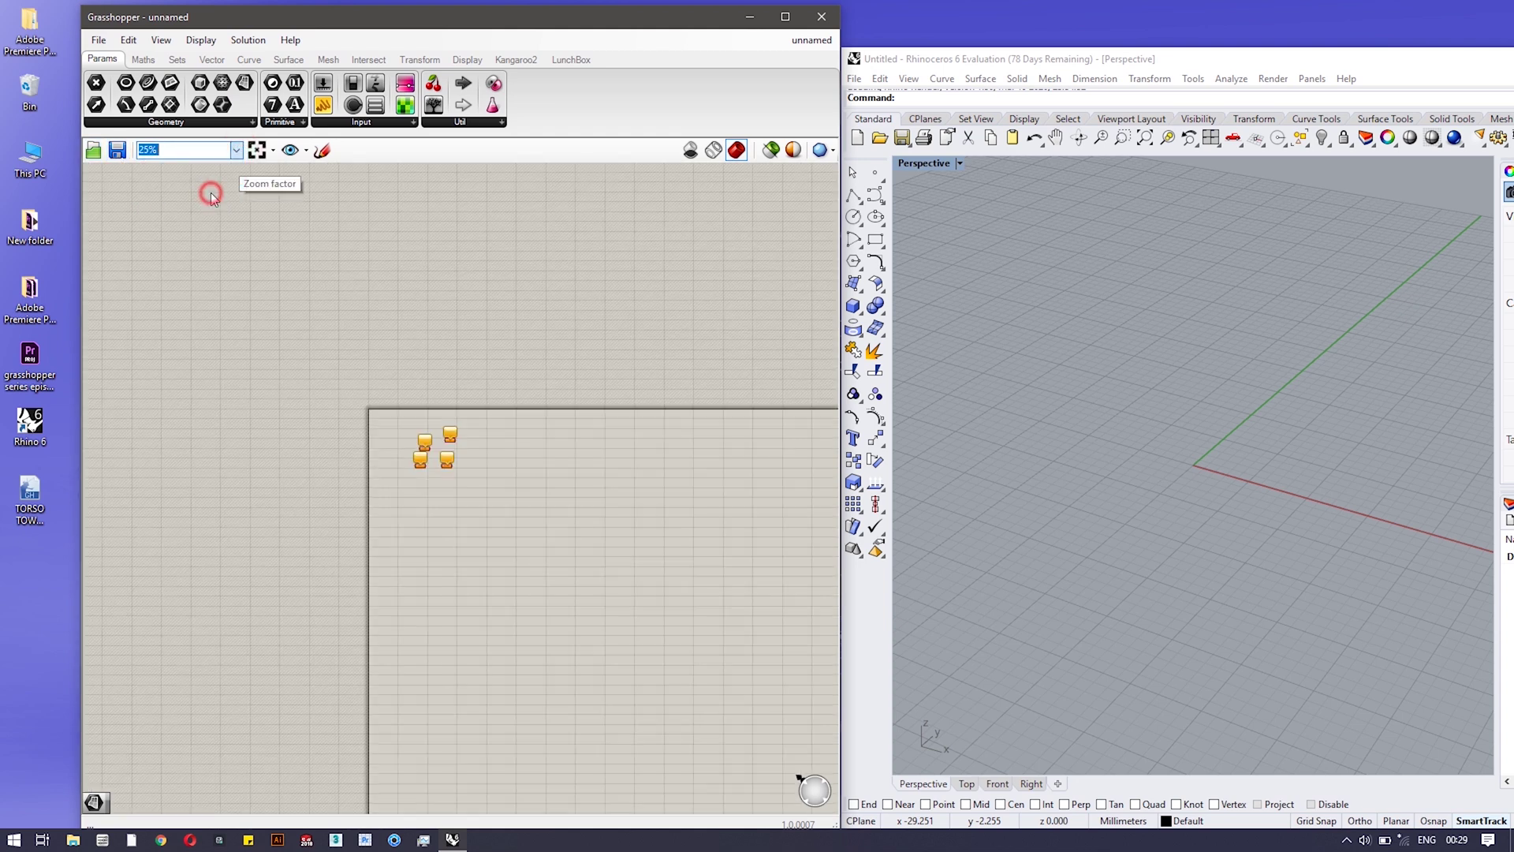
click(236, 150)
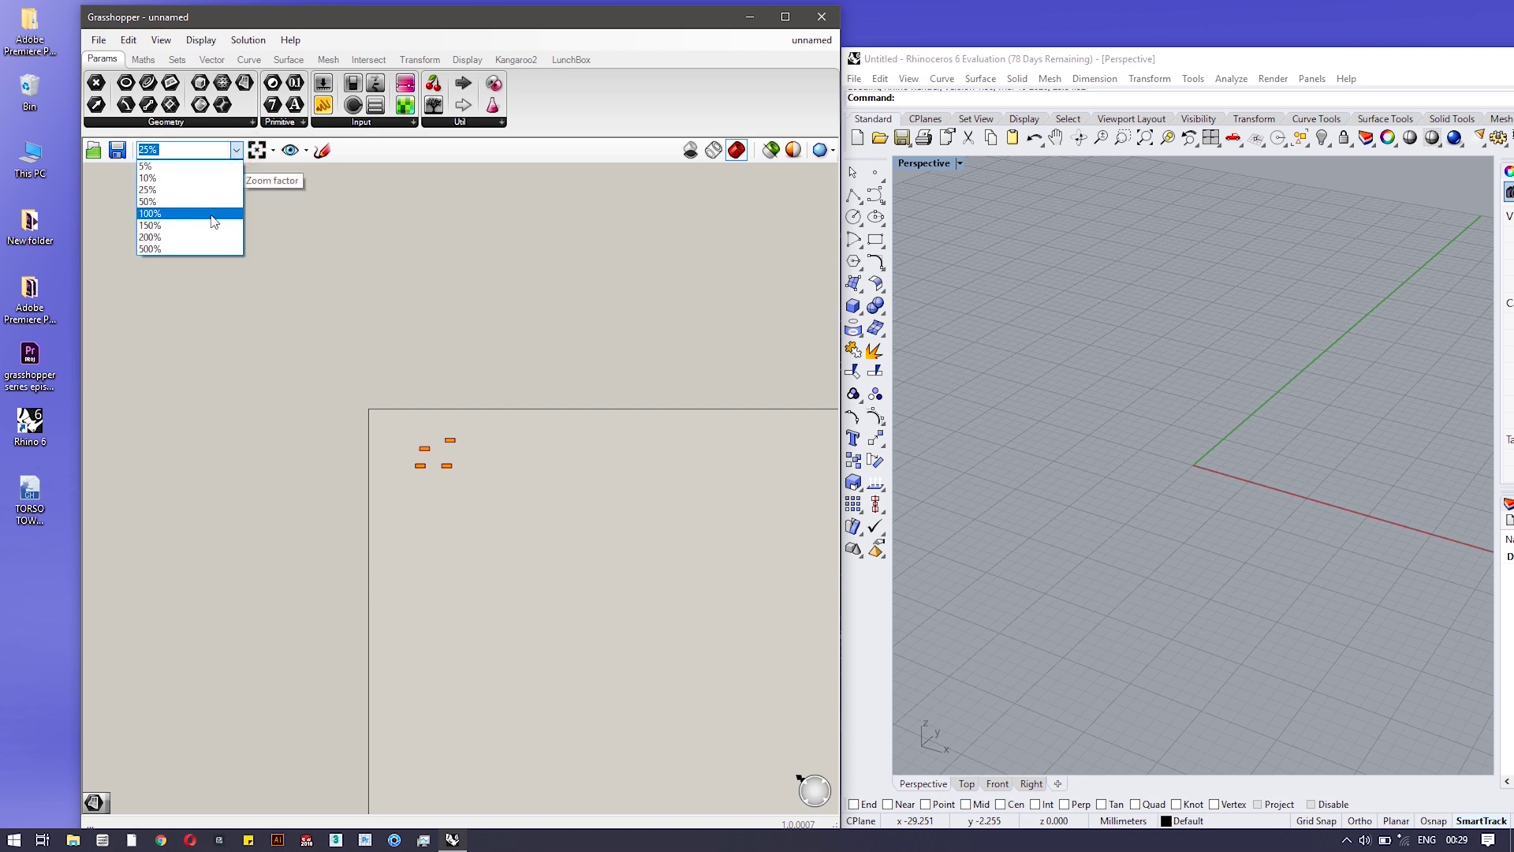
click(212, 219)
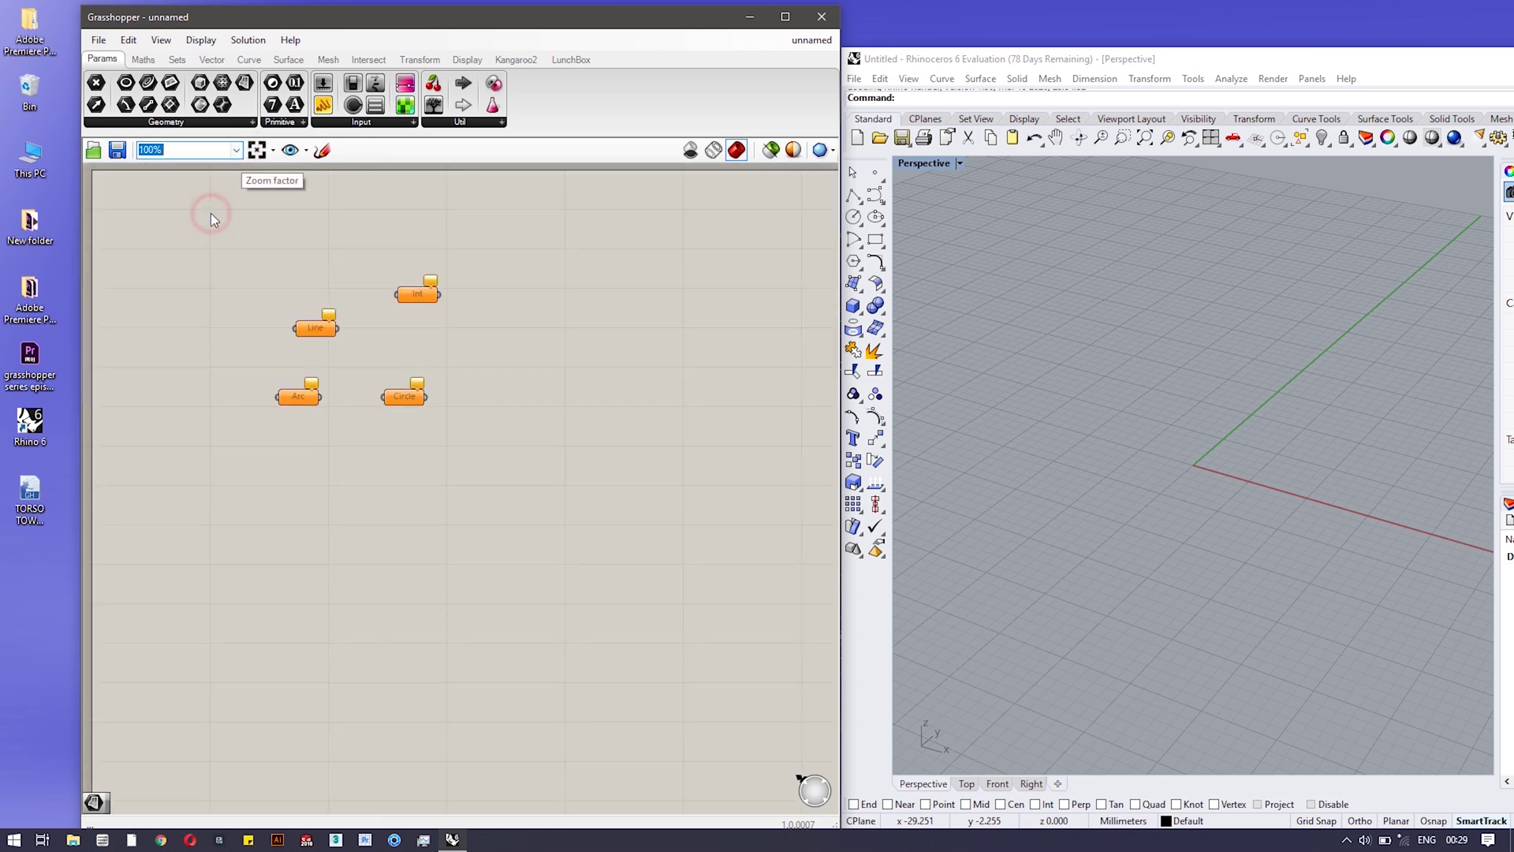
- Place three geometry parameters on the canvas well to the right of the existing four components
click(272, 150)
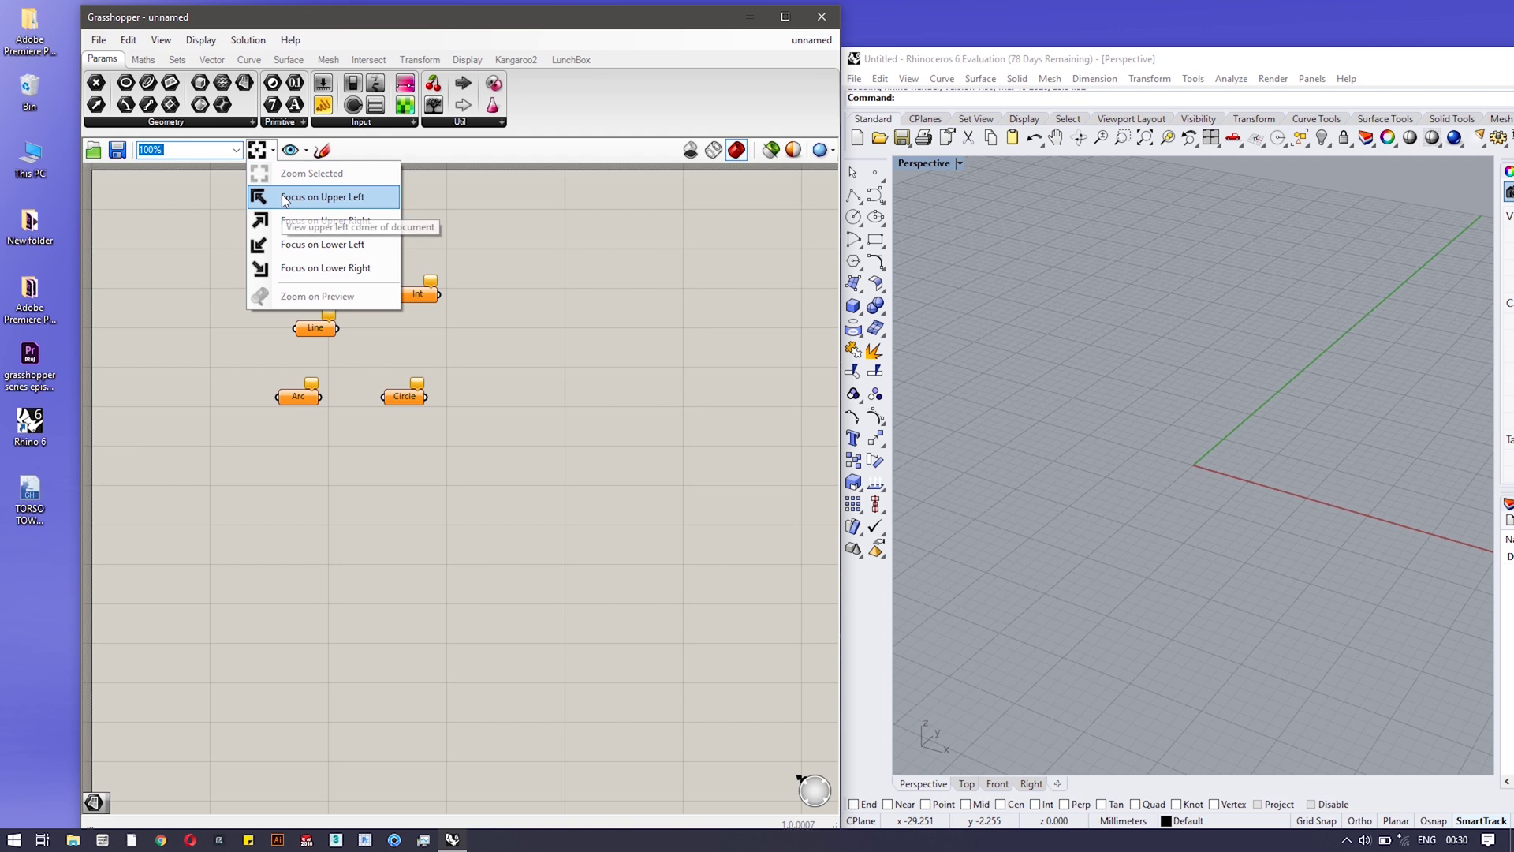
scroll(511, 417, down, 3)
middle_click(660, 501)
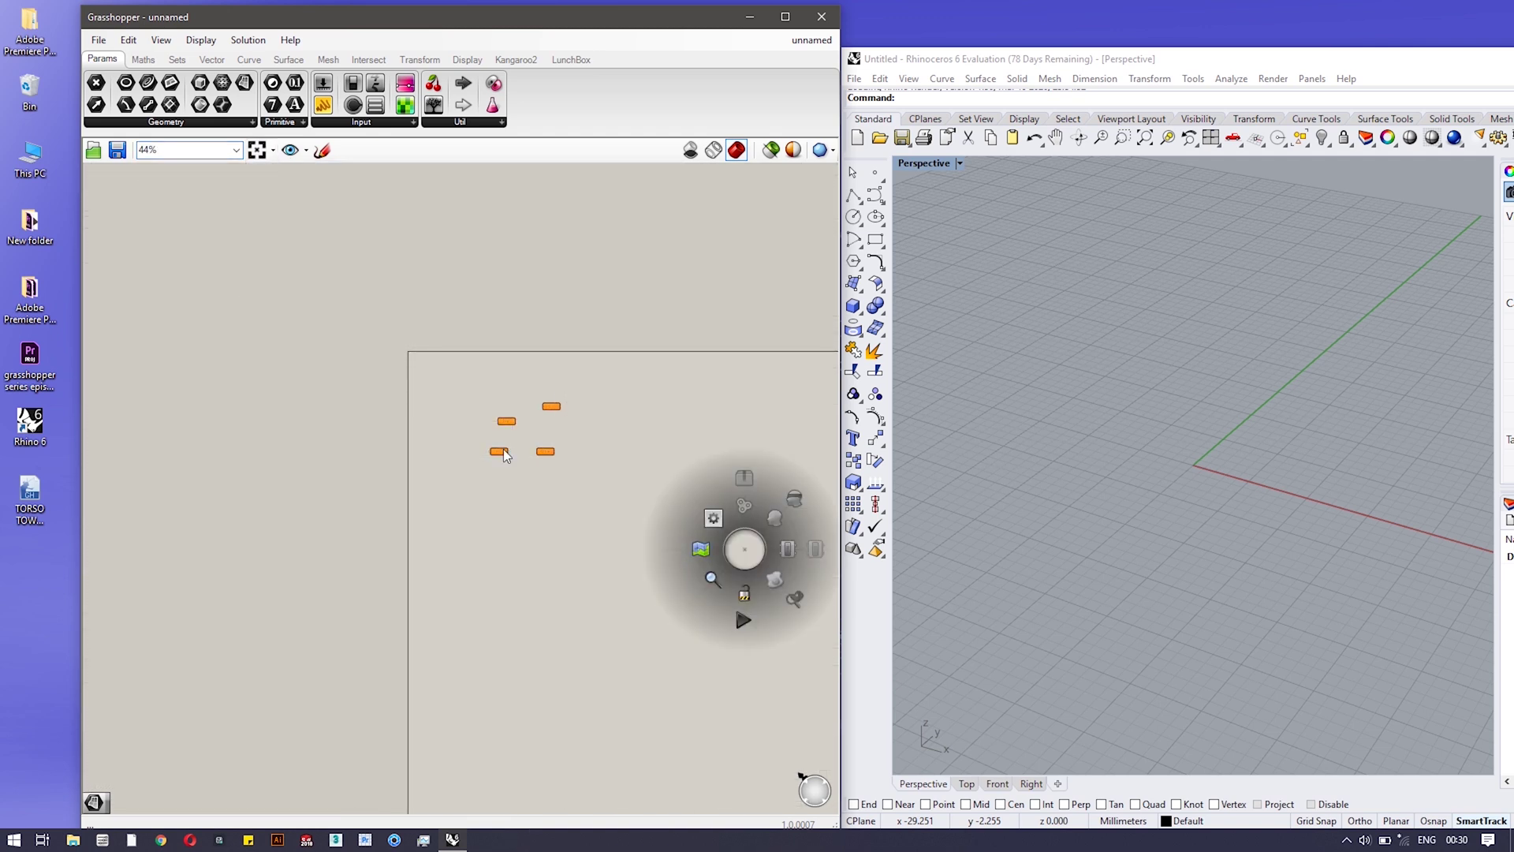
right_drag(692, 595, 411, 472)
drag(264, 104, 699, 375)
drag(224, 105, 713, 359)
drag(223, 105, 705, 404)
- Place three more parameters as a separate group well below the original four components
drag(148, 103, 242, 667)
drag(120, 90, 186, 631)
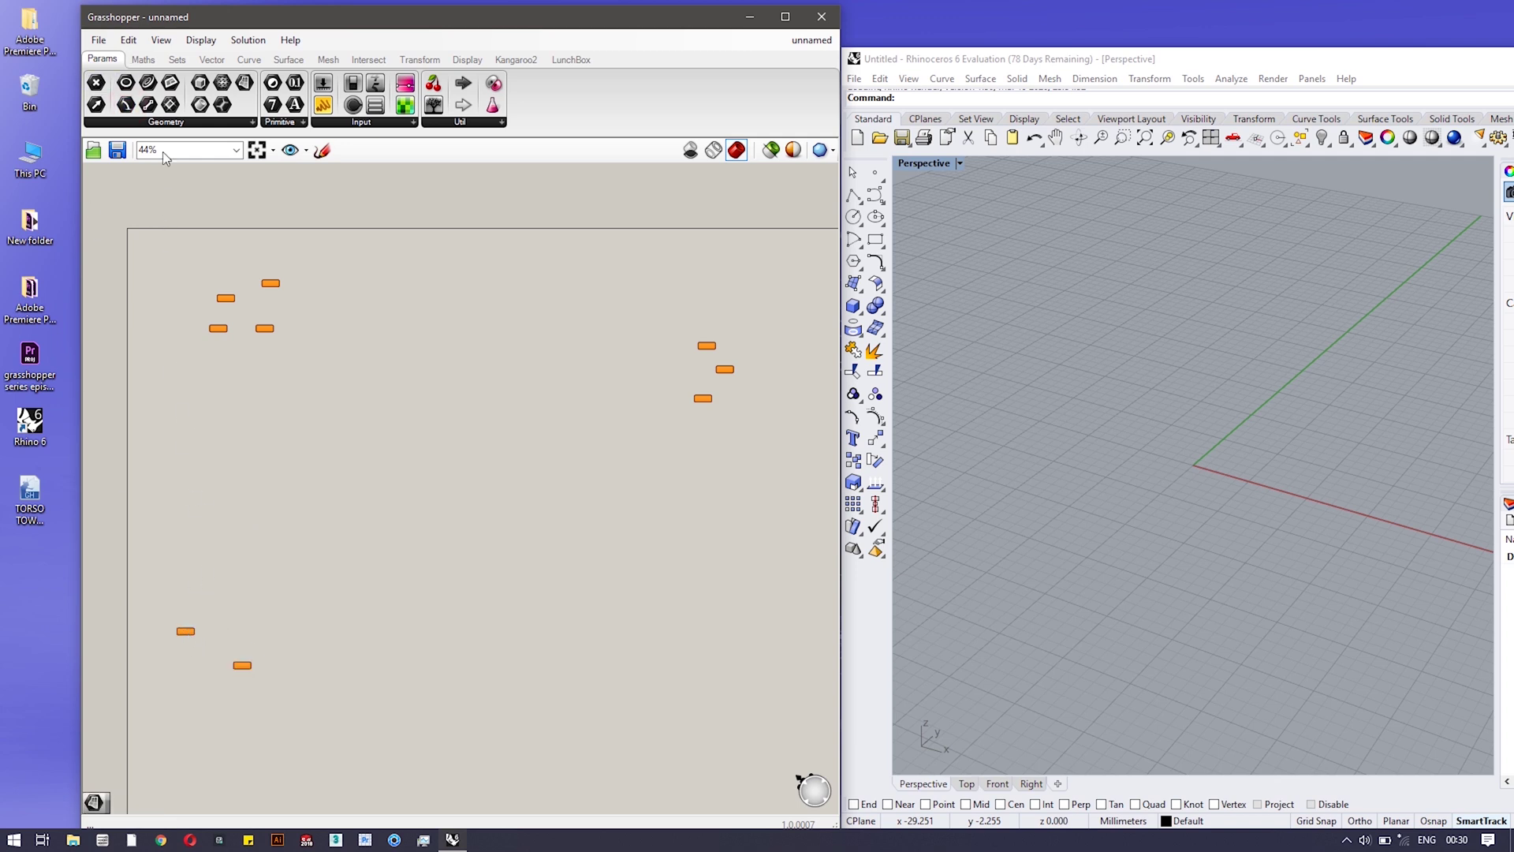
drag(250, 638, 249, 635)
- Place a Number Slider, another input component and a primitive parameter as a group in the canvas's lower-right area
drag(367, 84, 730, 608)
drag(323, 83, 724, 672)
drag(294, 82, 748, 623)
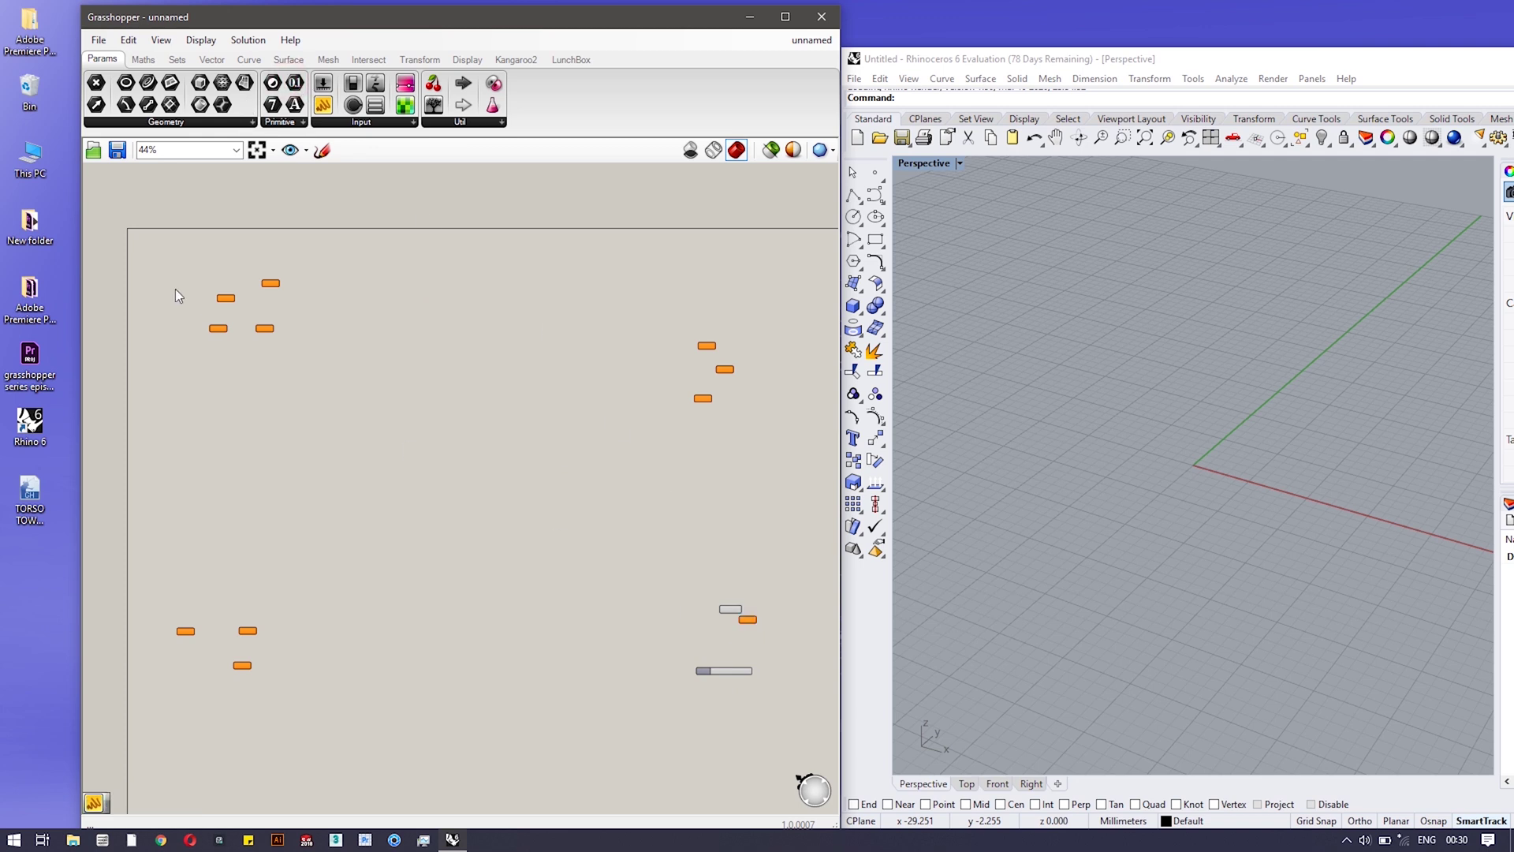
- Focus the canvas view on the document's upper-left corner and on its lower-left corner
scroll(175, 289, up, 5)
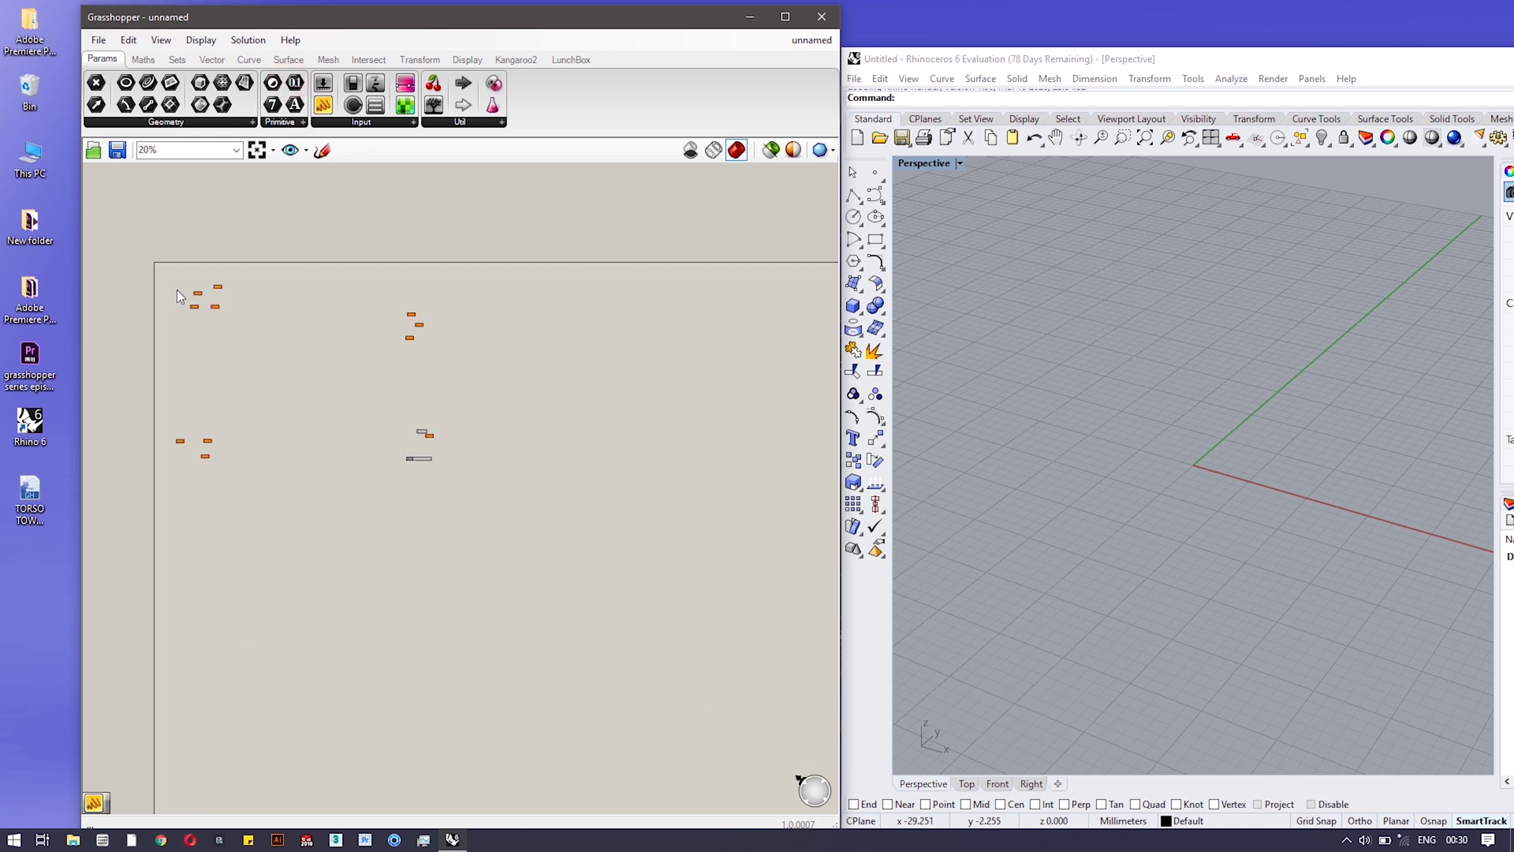
middle_click(216, 310)
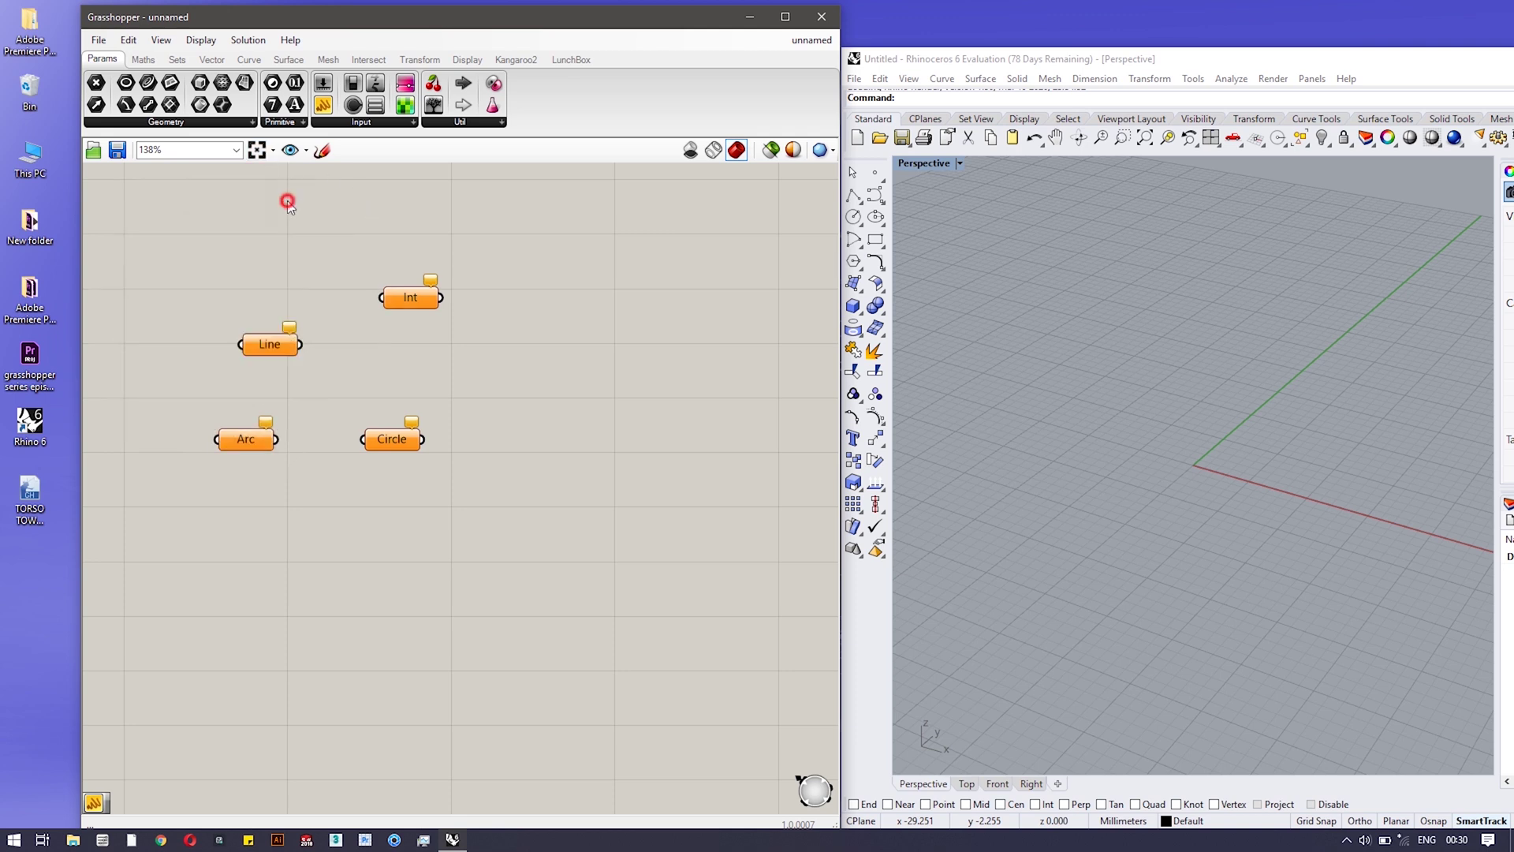
click(273, 150)
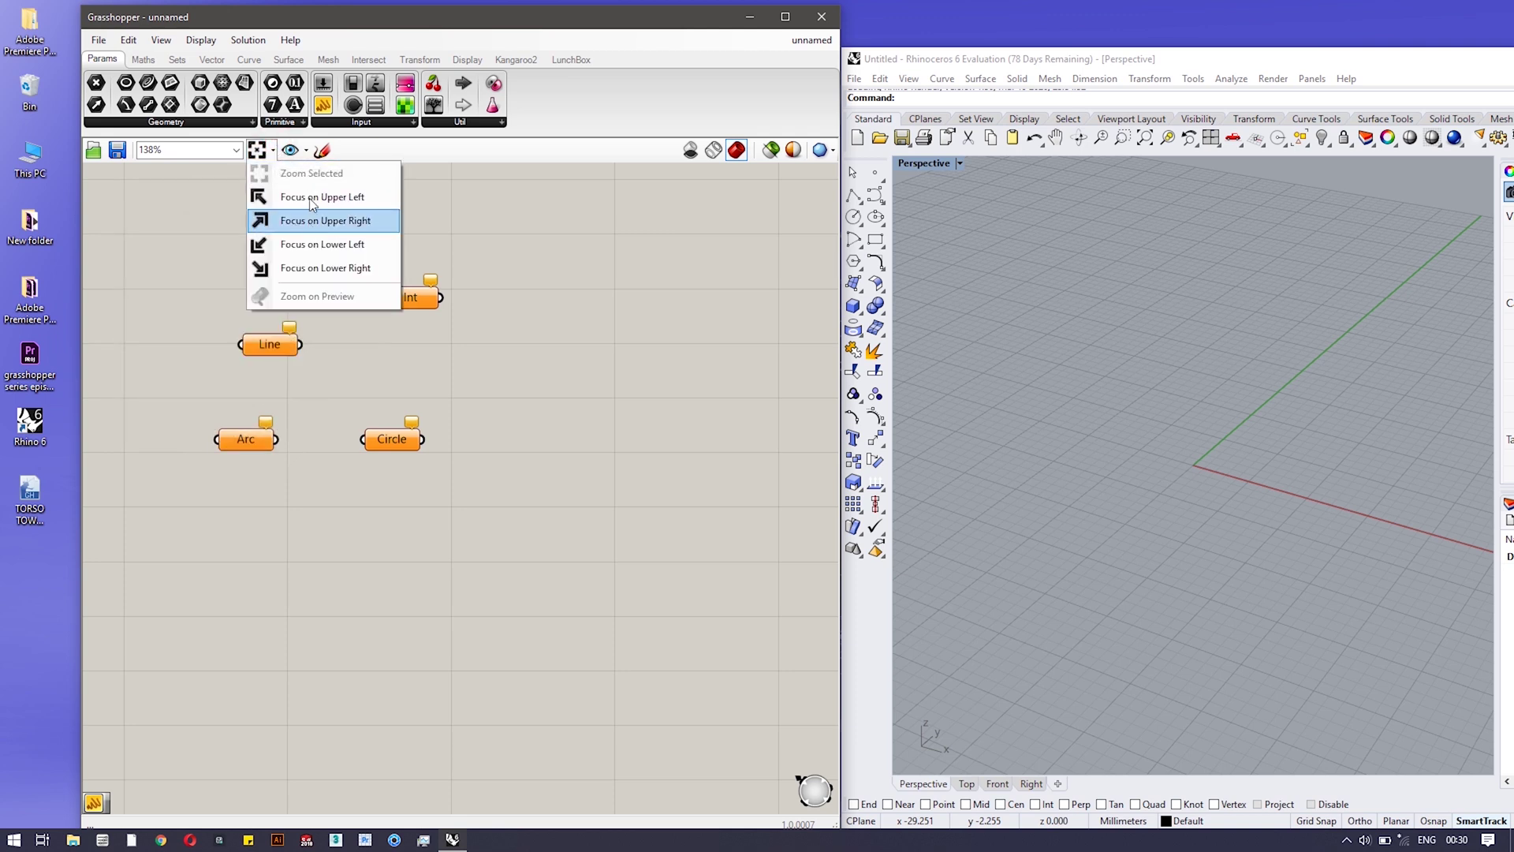
click(341, 202)
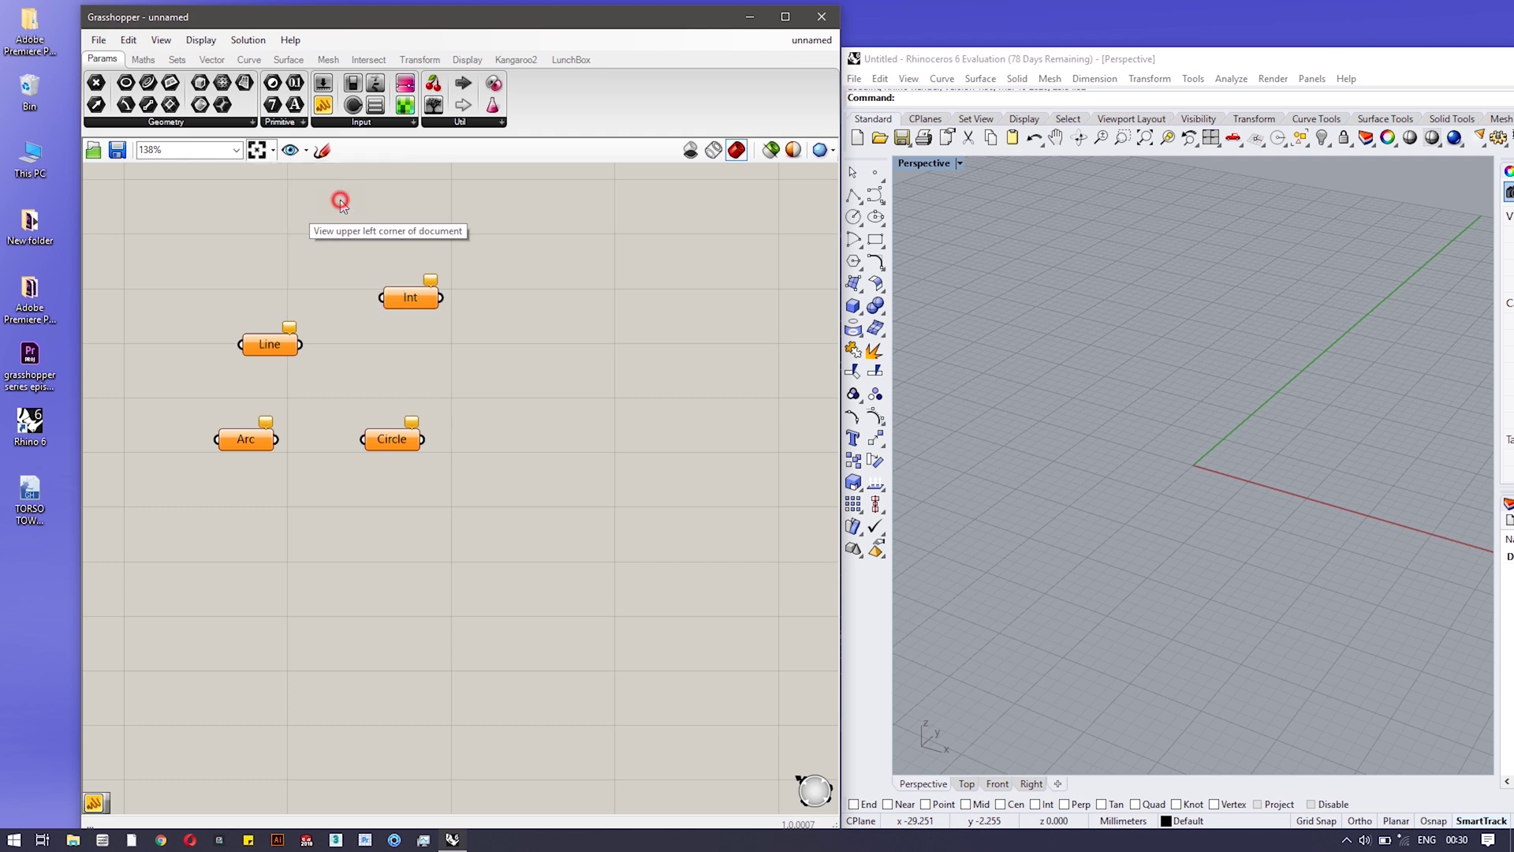
click(271, 150)
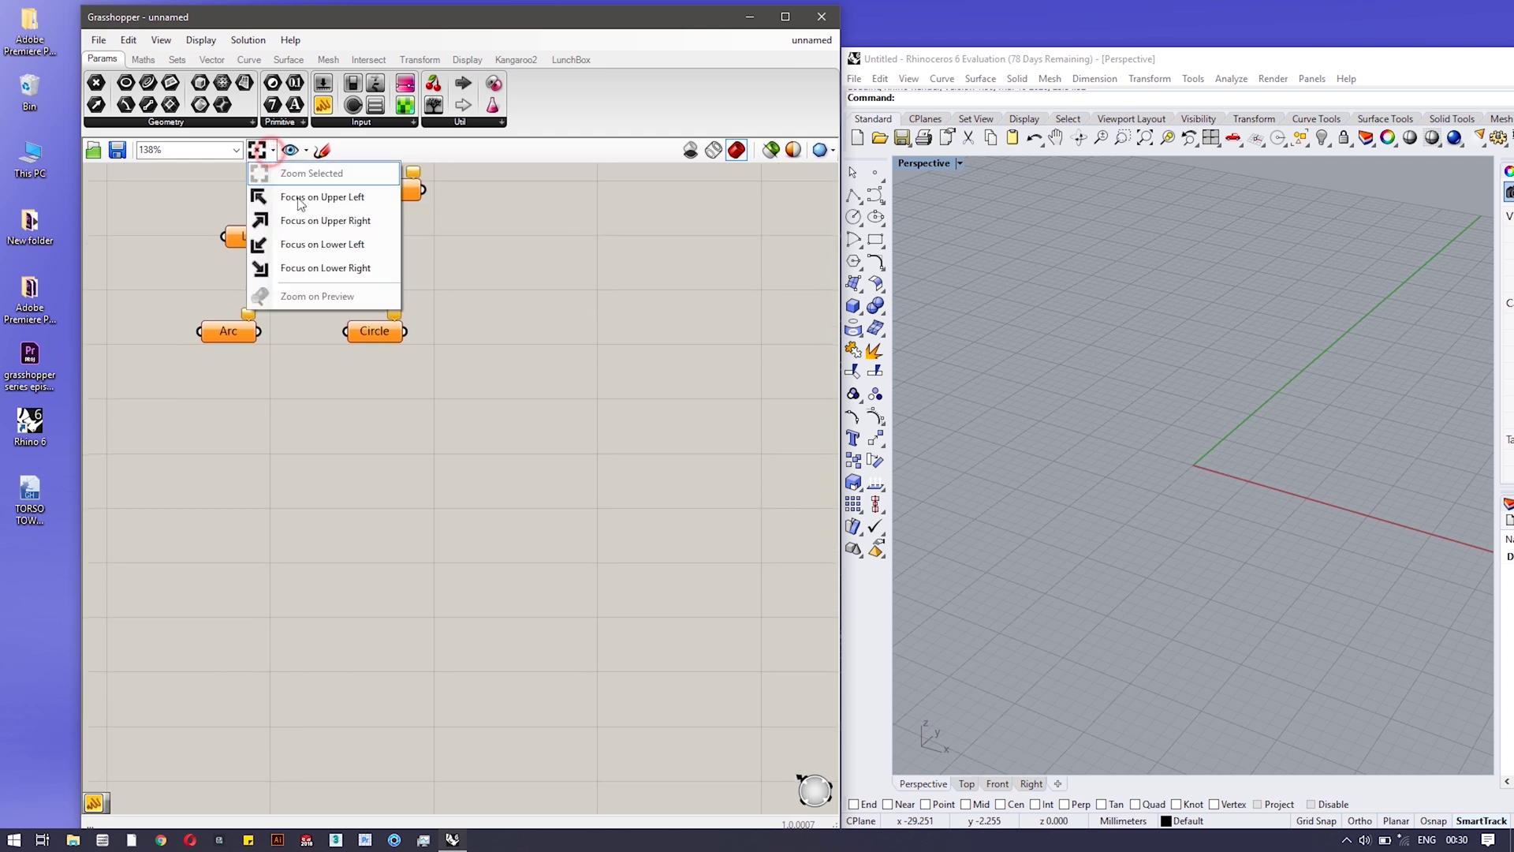
click(365, 246)
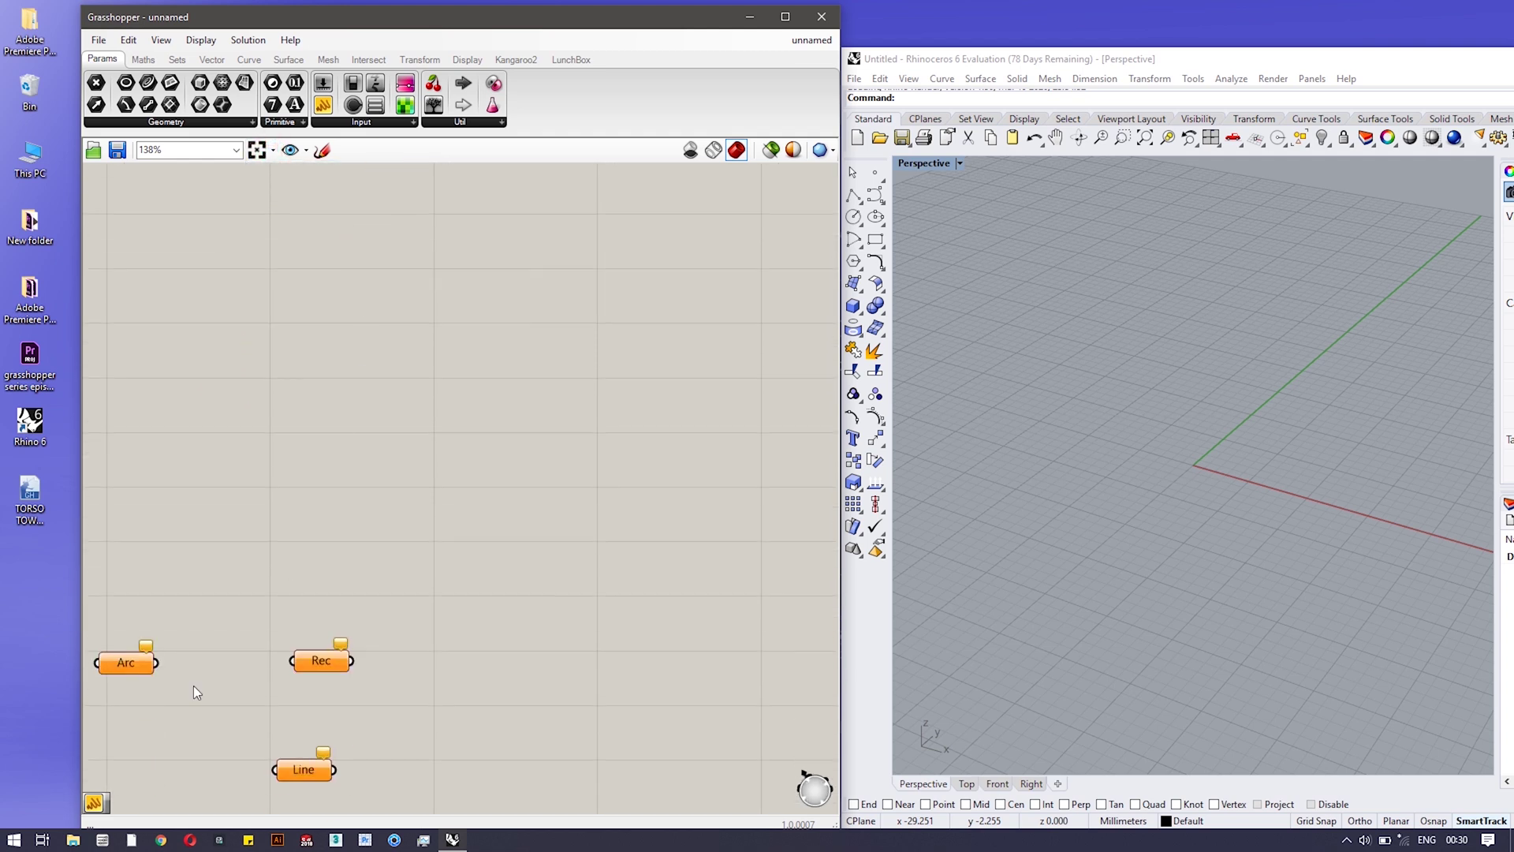
scroll(261, 405, up, 3)
scroll(260, 406, down, 3)
scroll(322, 164, down, 5)
scroll(320, 205, up, 3)
scroll(318, 216, down, 2)
- Save a close view of the Int, Line, Arc and Circle components as a named view called "group1"
right_drag(318, 216, 410, 625)
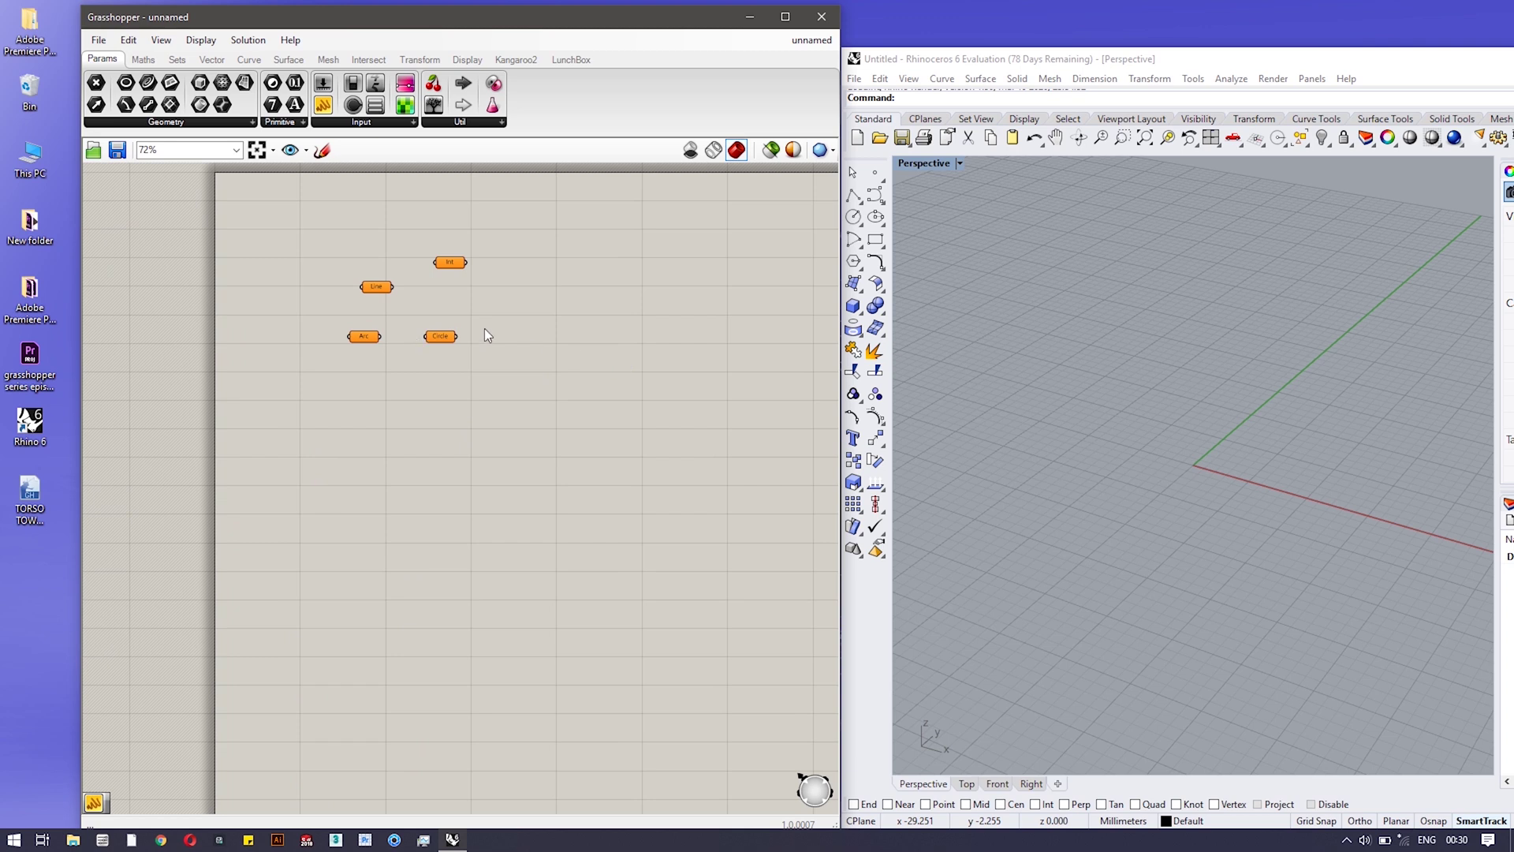
right_drag(698, 280, 102, 348)
click(820, 476)
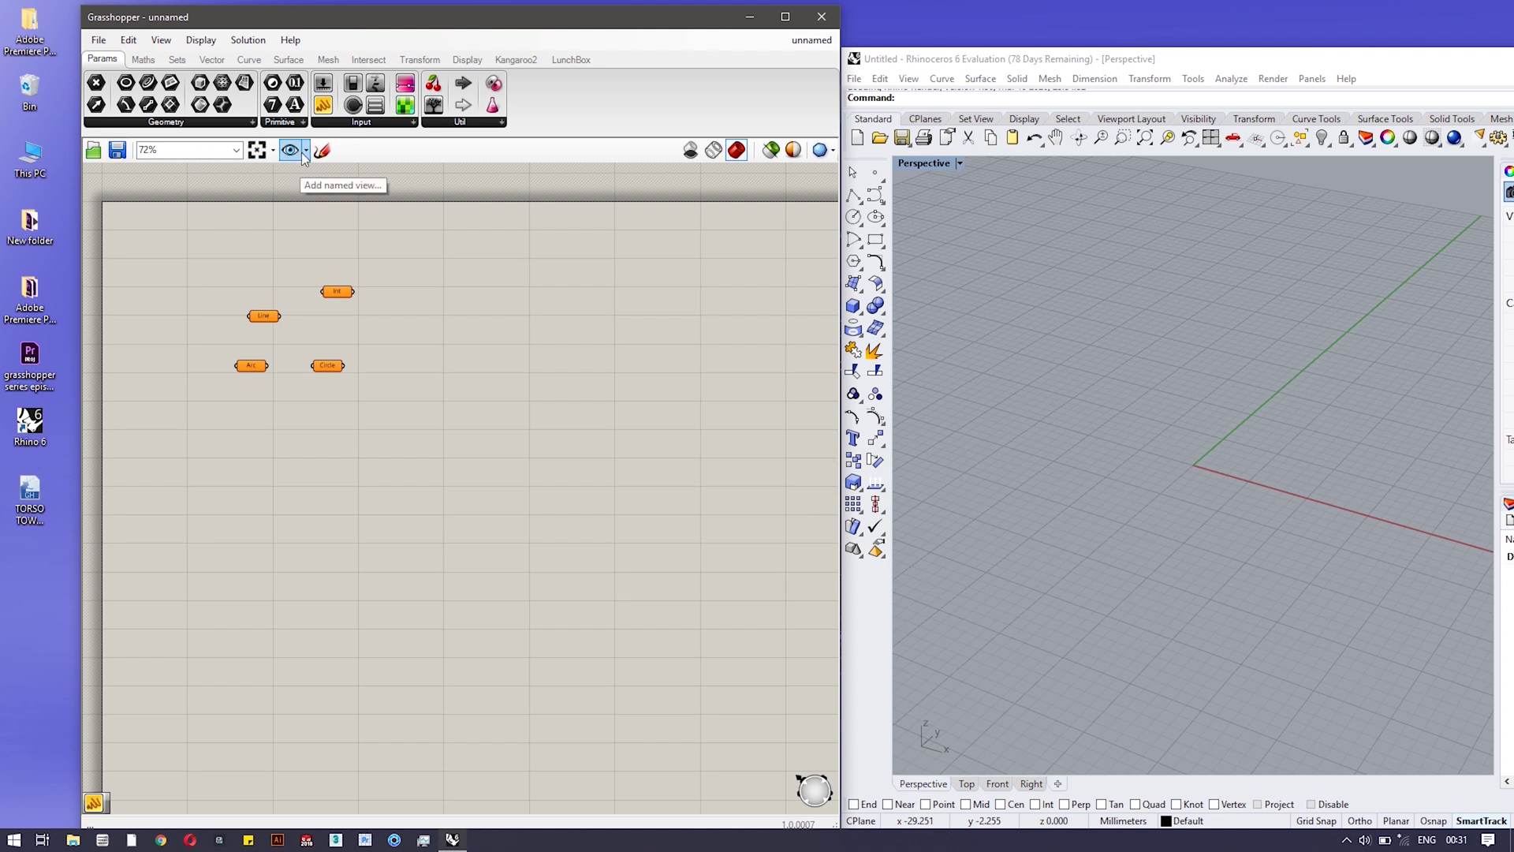
scroll(165, 282, up, 3)
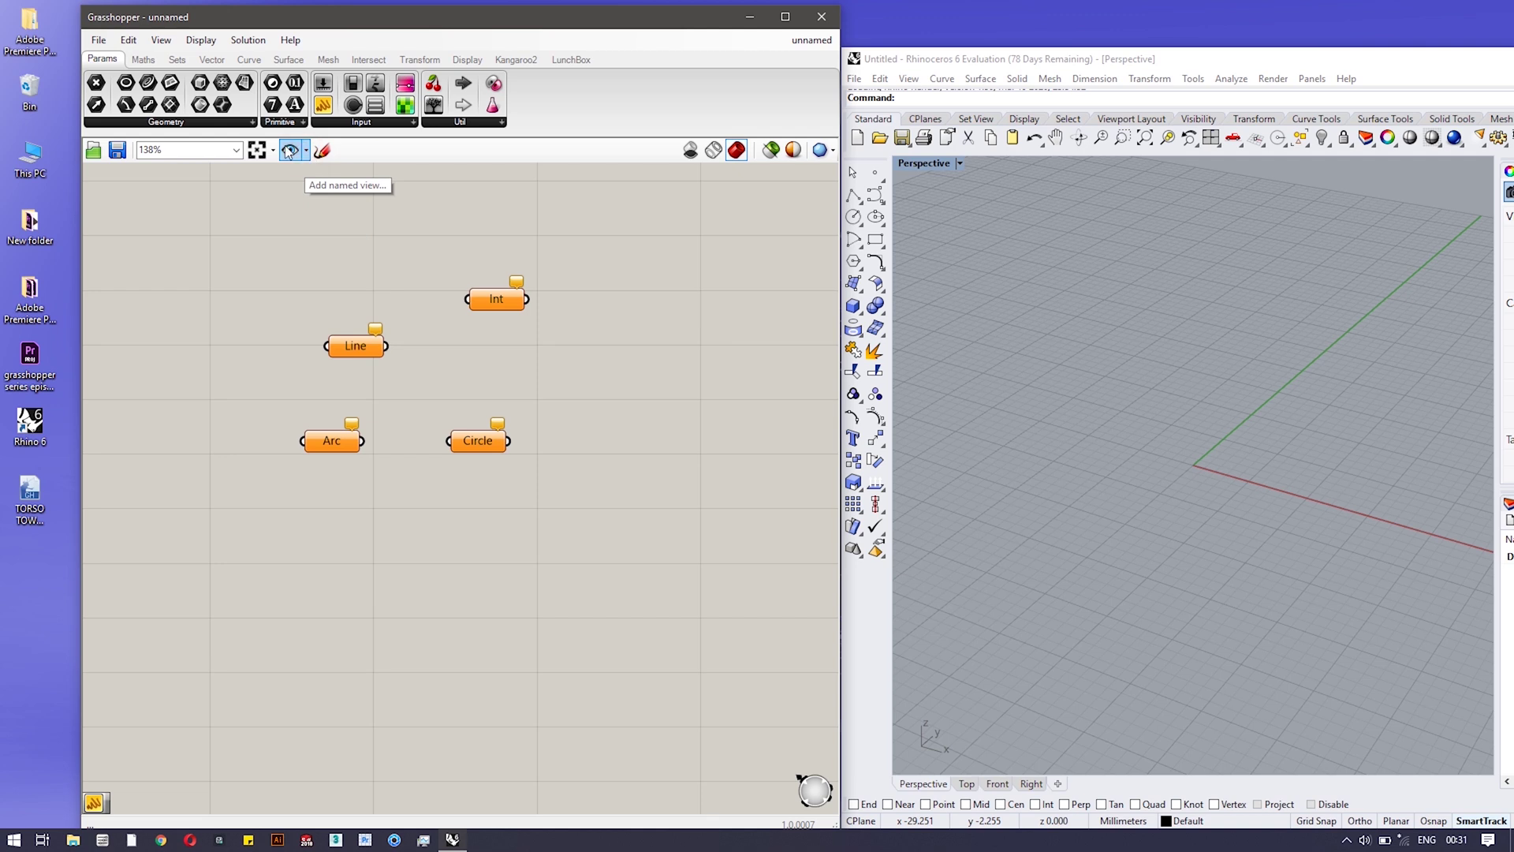
click(290, 150)
text(group1)
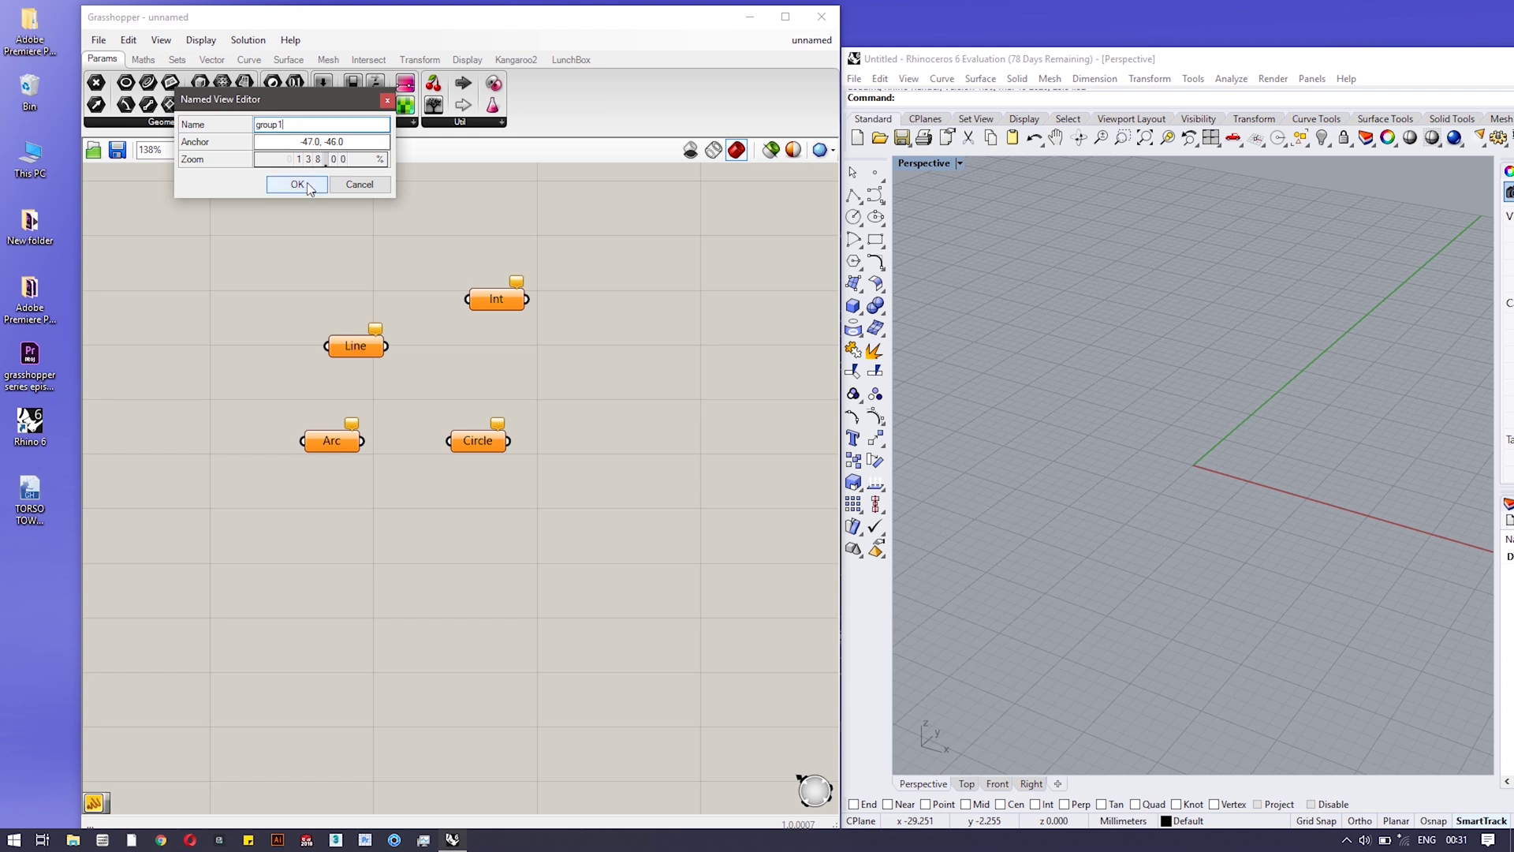
click(307, 183)
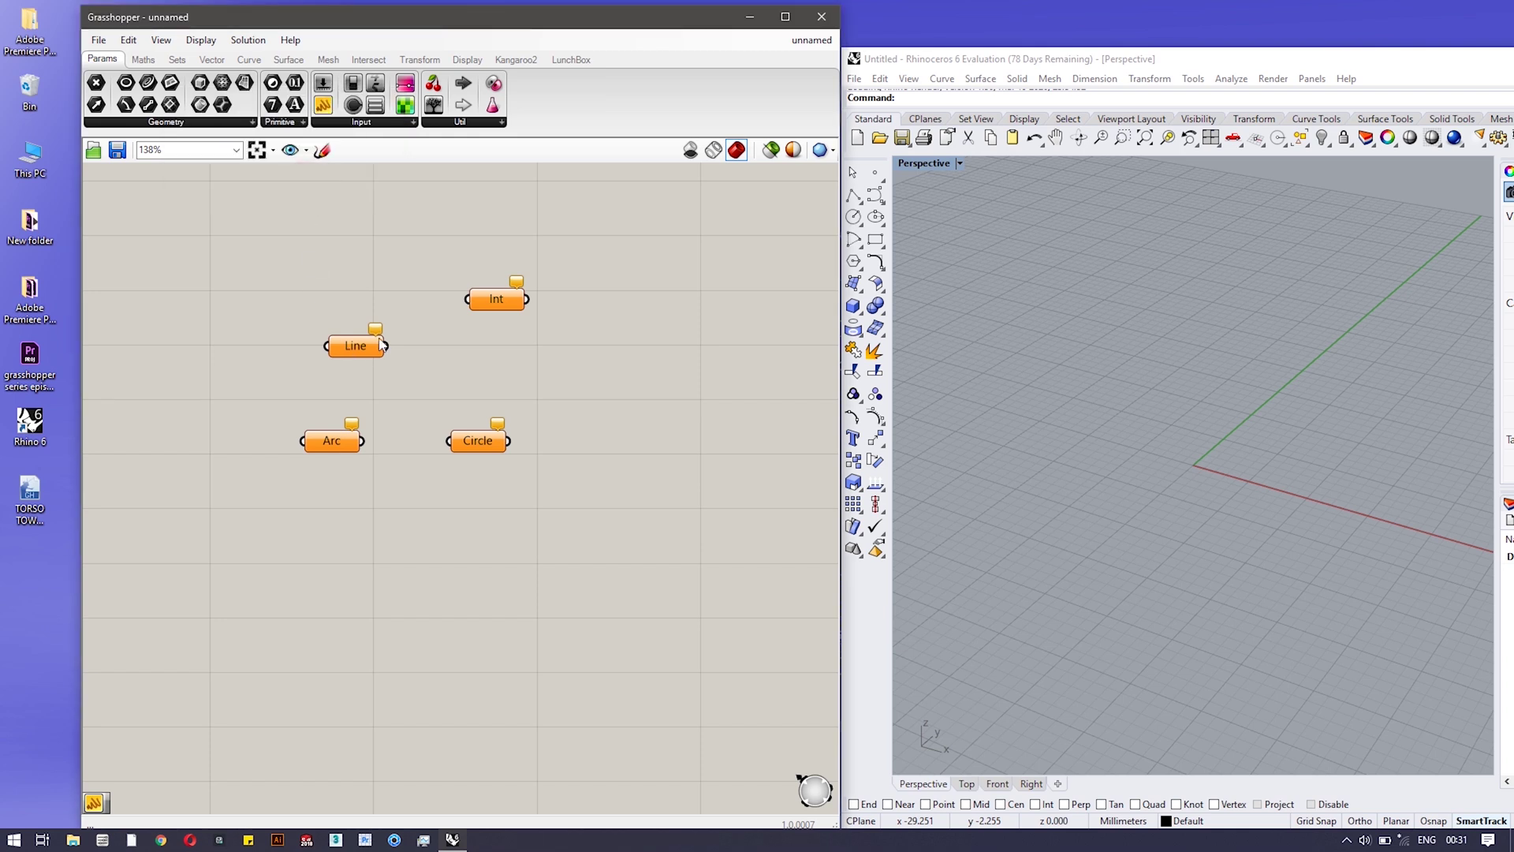
- Save a close view of the Srf and two PMesh components as a named view called "group2"
scroll(310, 387, up, 2)
scroll(310, 387, down, 4)
scroll(641, 494, down, 3)
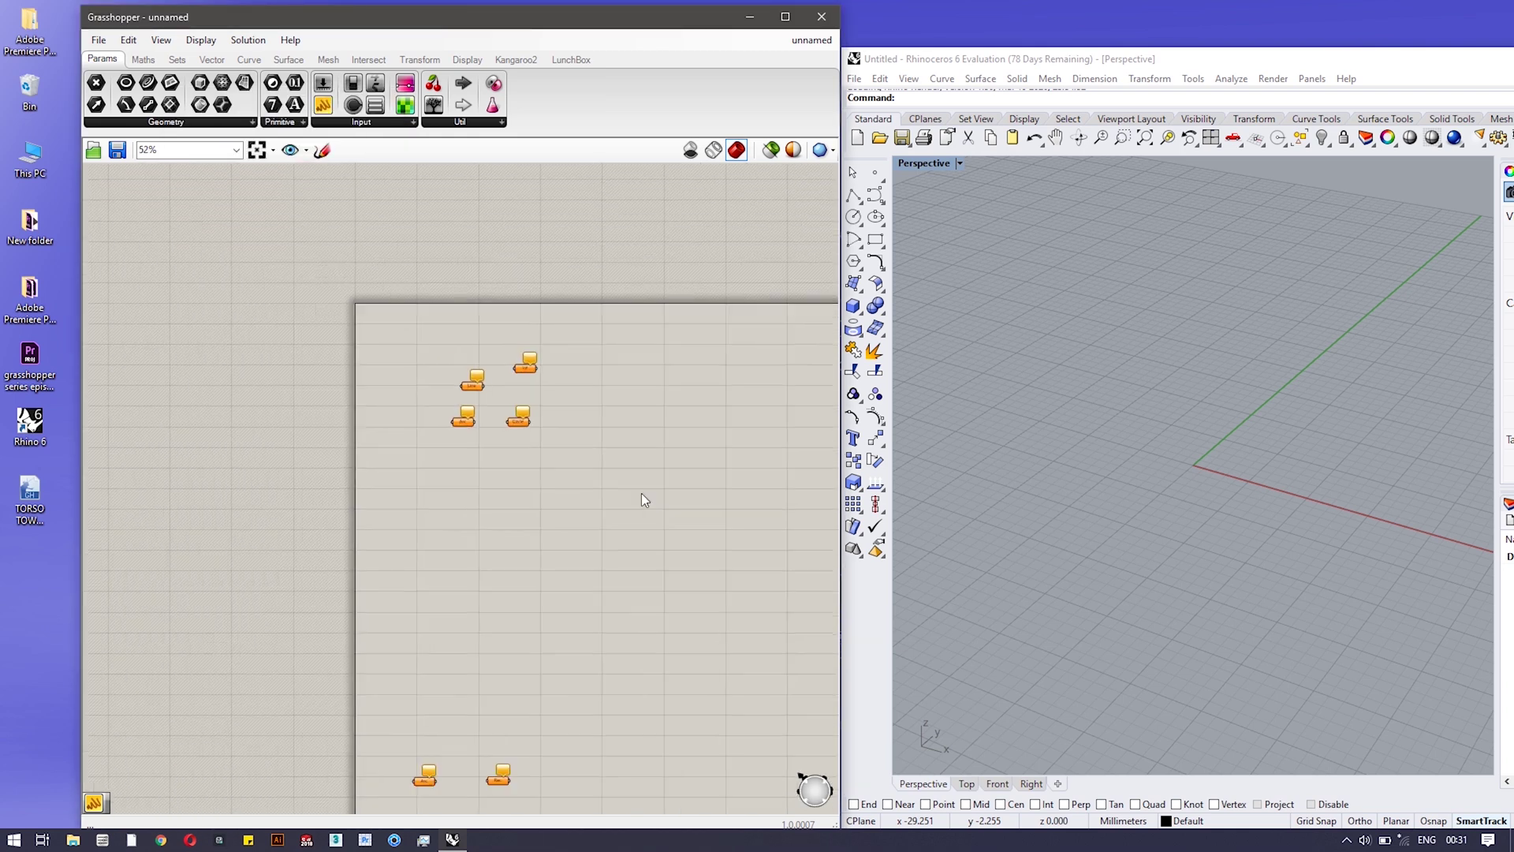
scroll(474, 483, up, 1)
scroll(544, 465, up, 4)
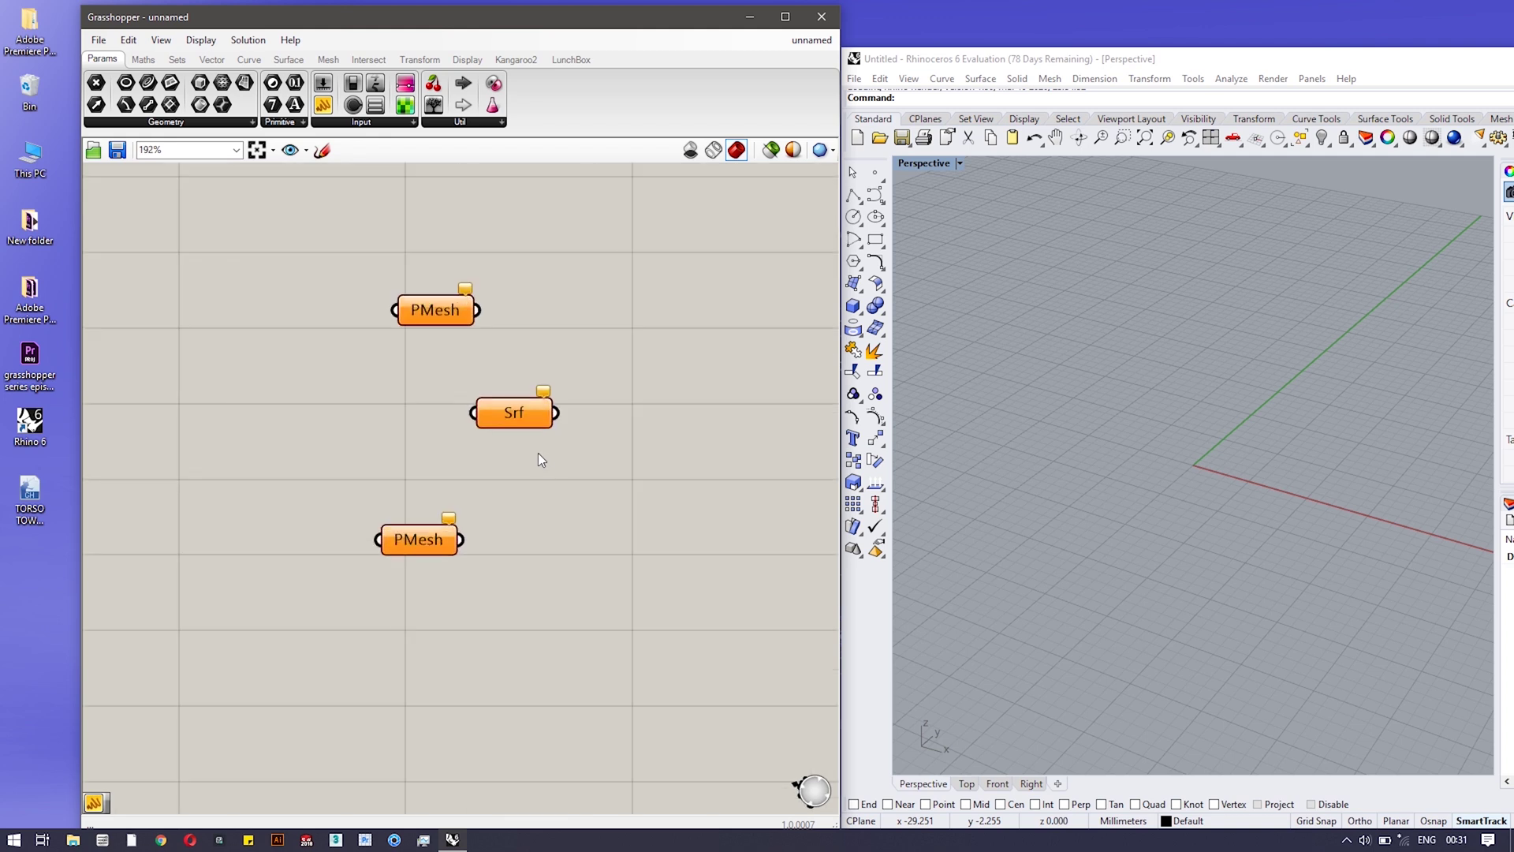
click(290, 154)
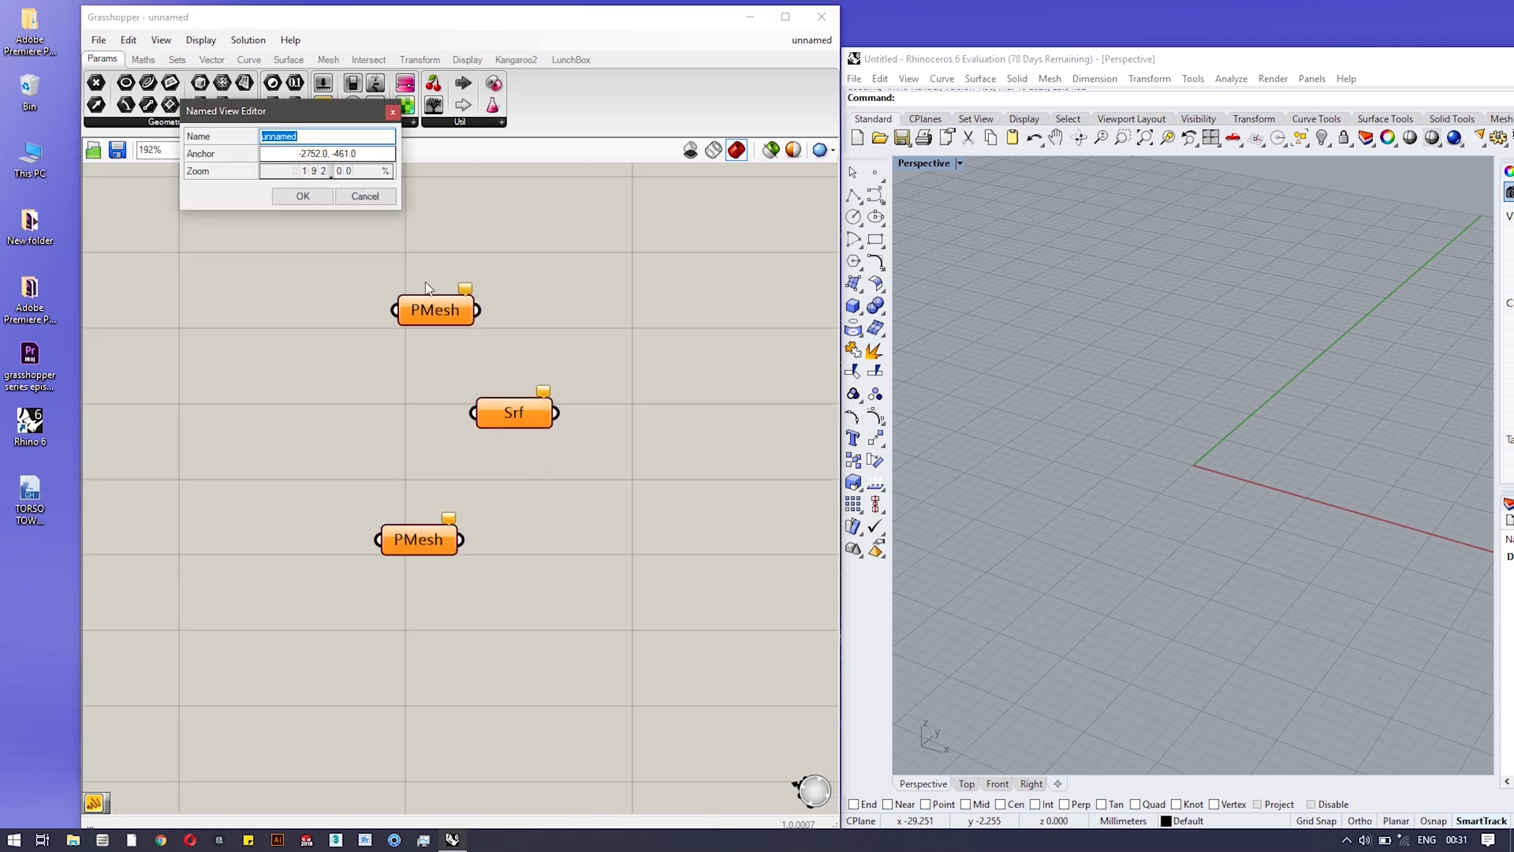
text(gro)
click(303, 196)
- Save a close view of the "One" value list and Num component as a named view called "group3"
scroll(480, 503, down, 1)
scroll(490, 516, up, 1)
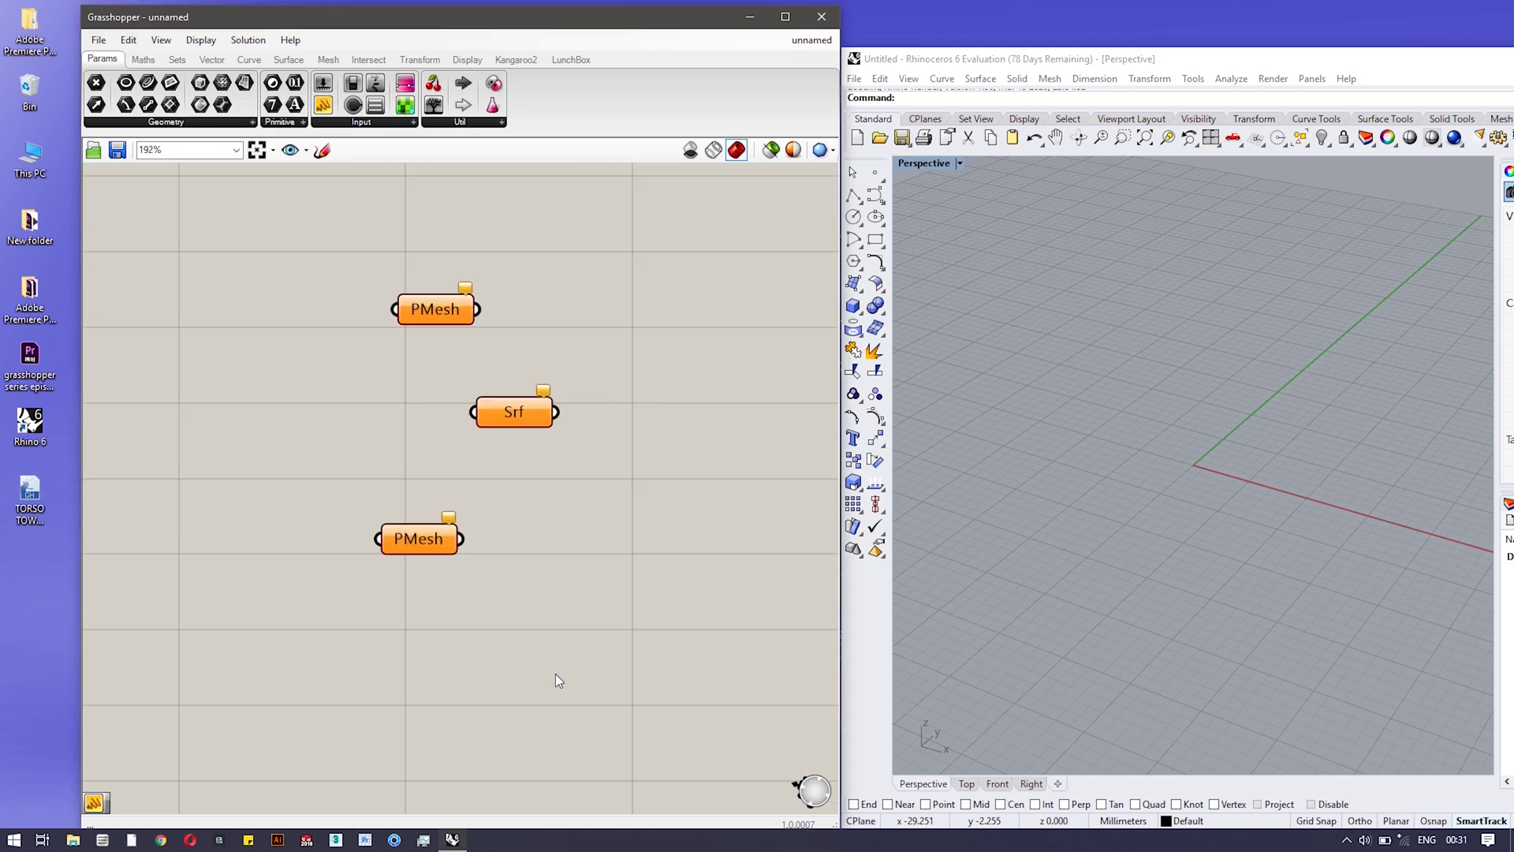
scroll(556, 682, down, 2)
scroll(528, 599, down, 2)
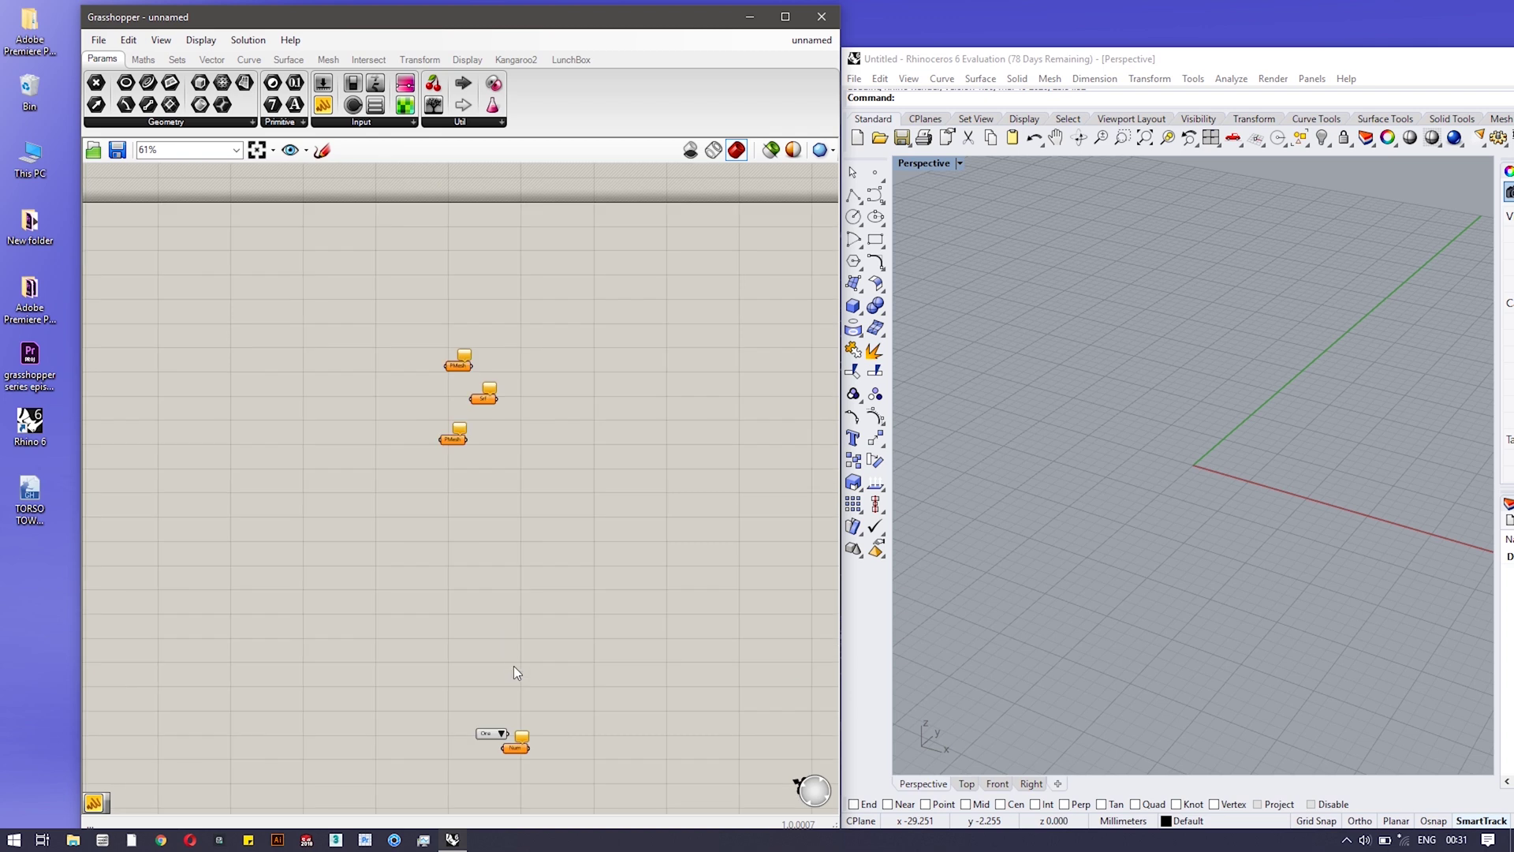
right_click(517, 722)
click(502, 754)
scroll(503, 754, up, 10)
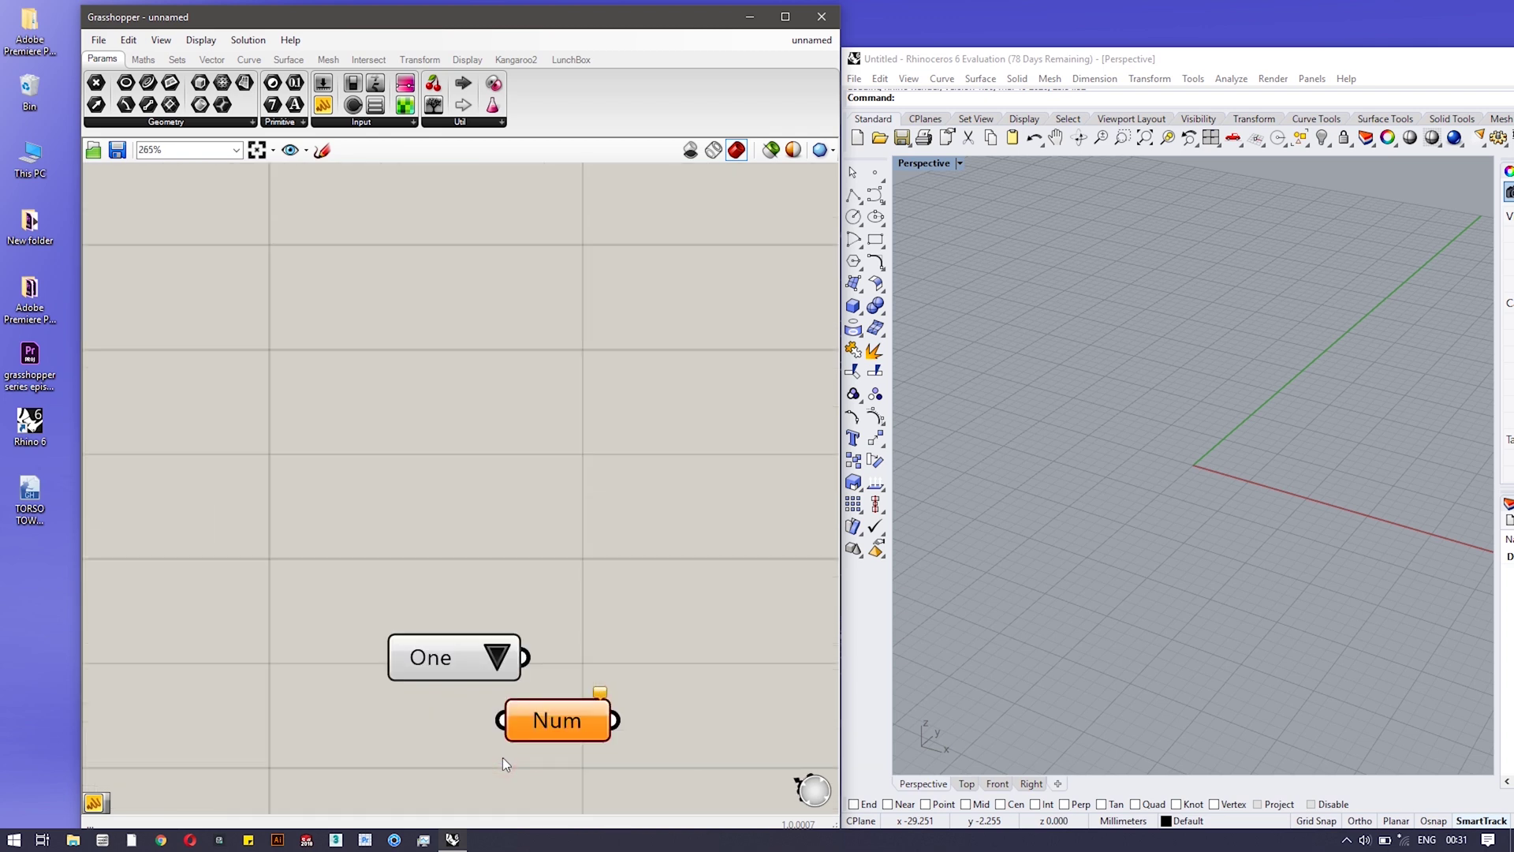
click(290, 150)
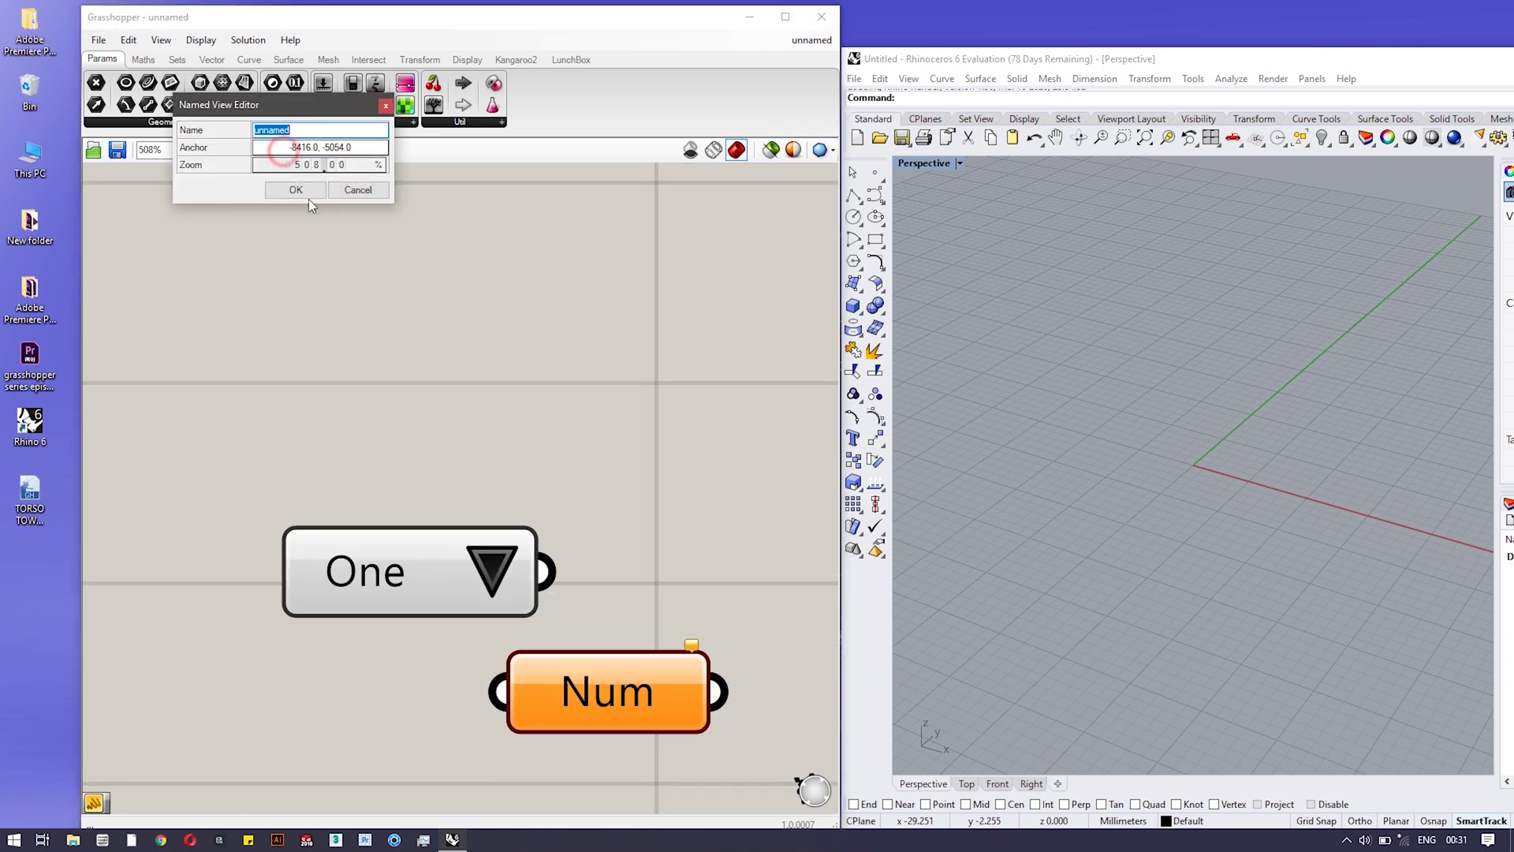
text(group)
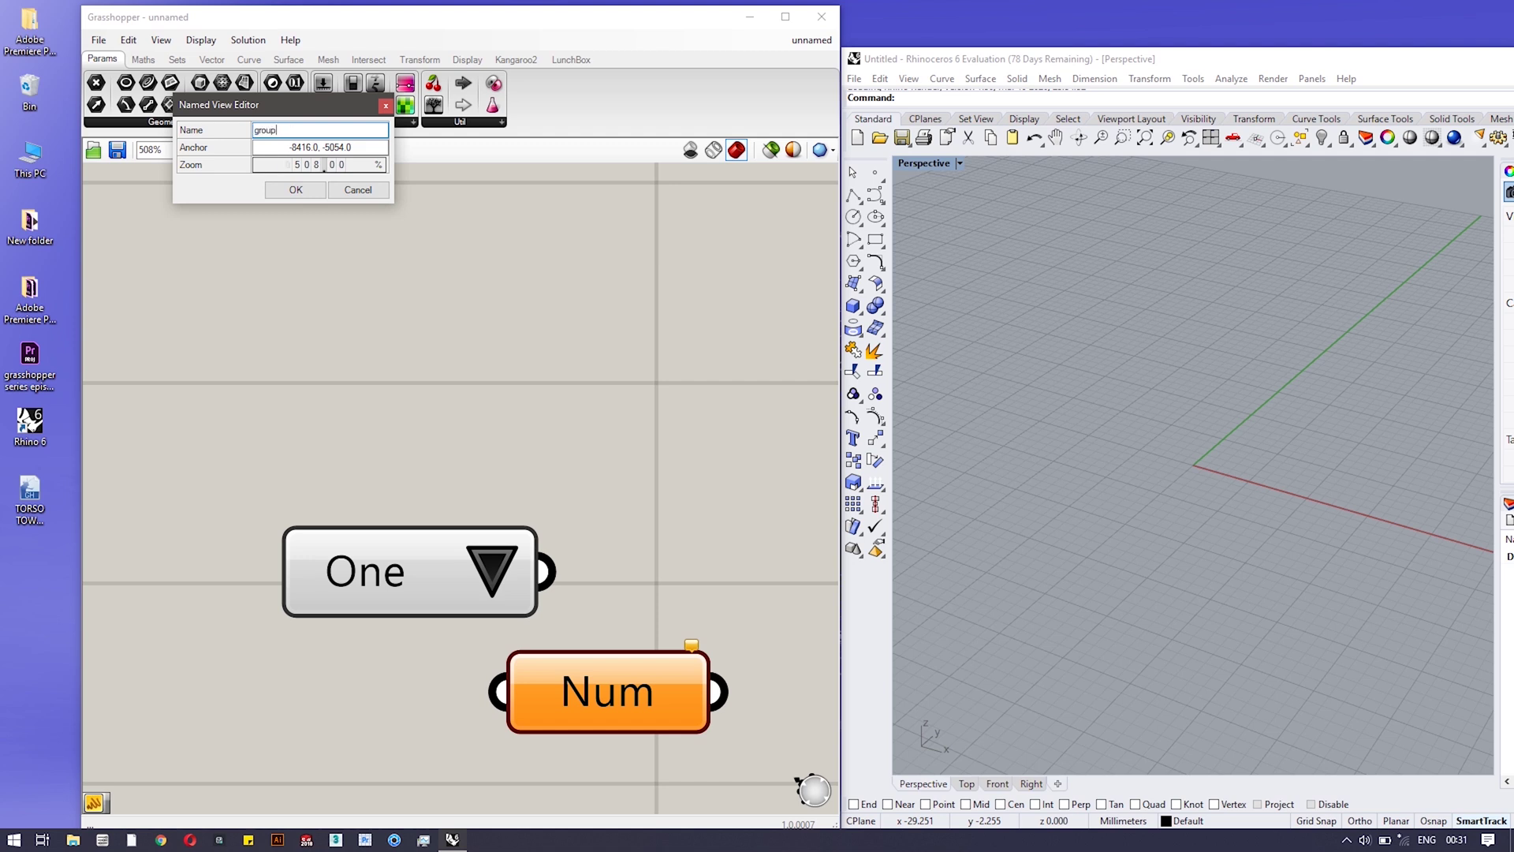
click(296, 190)
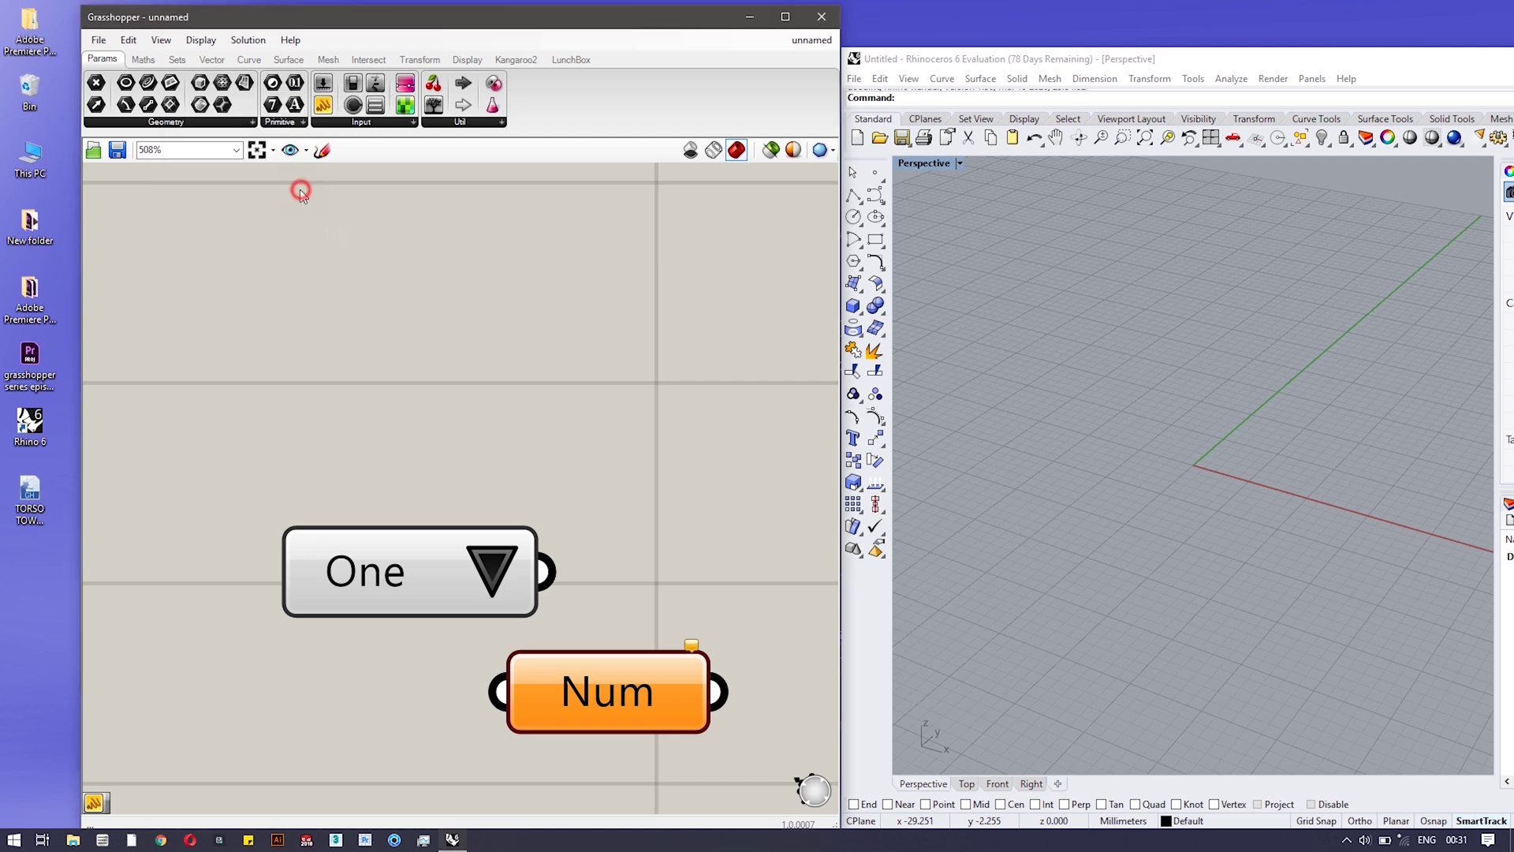
- Bring the canvas back to the saved view "group1" using the named views list
click(306, 150)
mouse_move(297, 171)
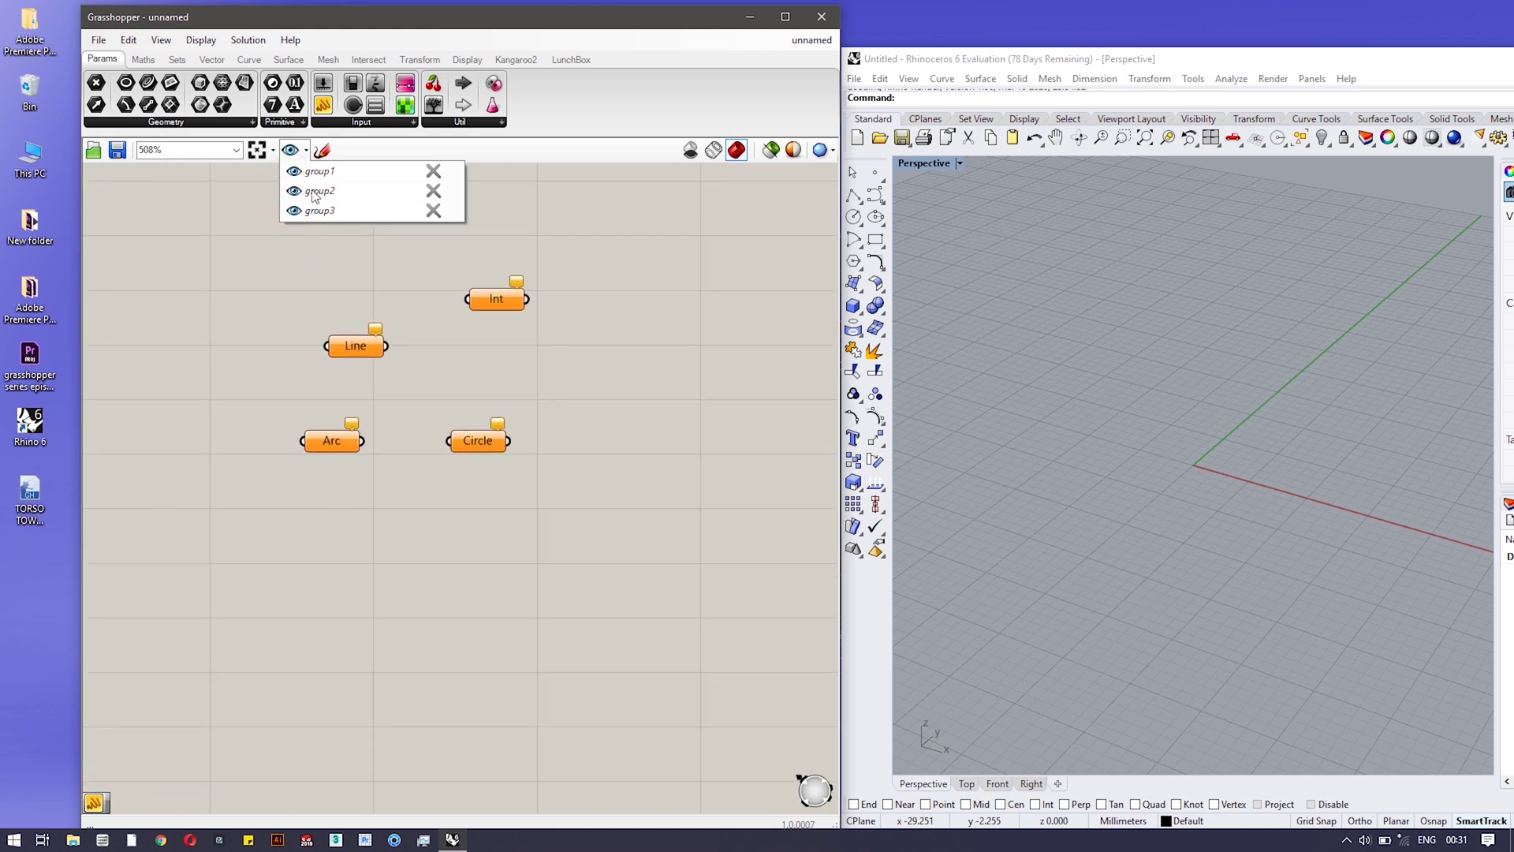
click(559, 347)
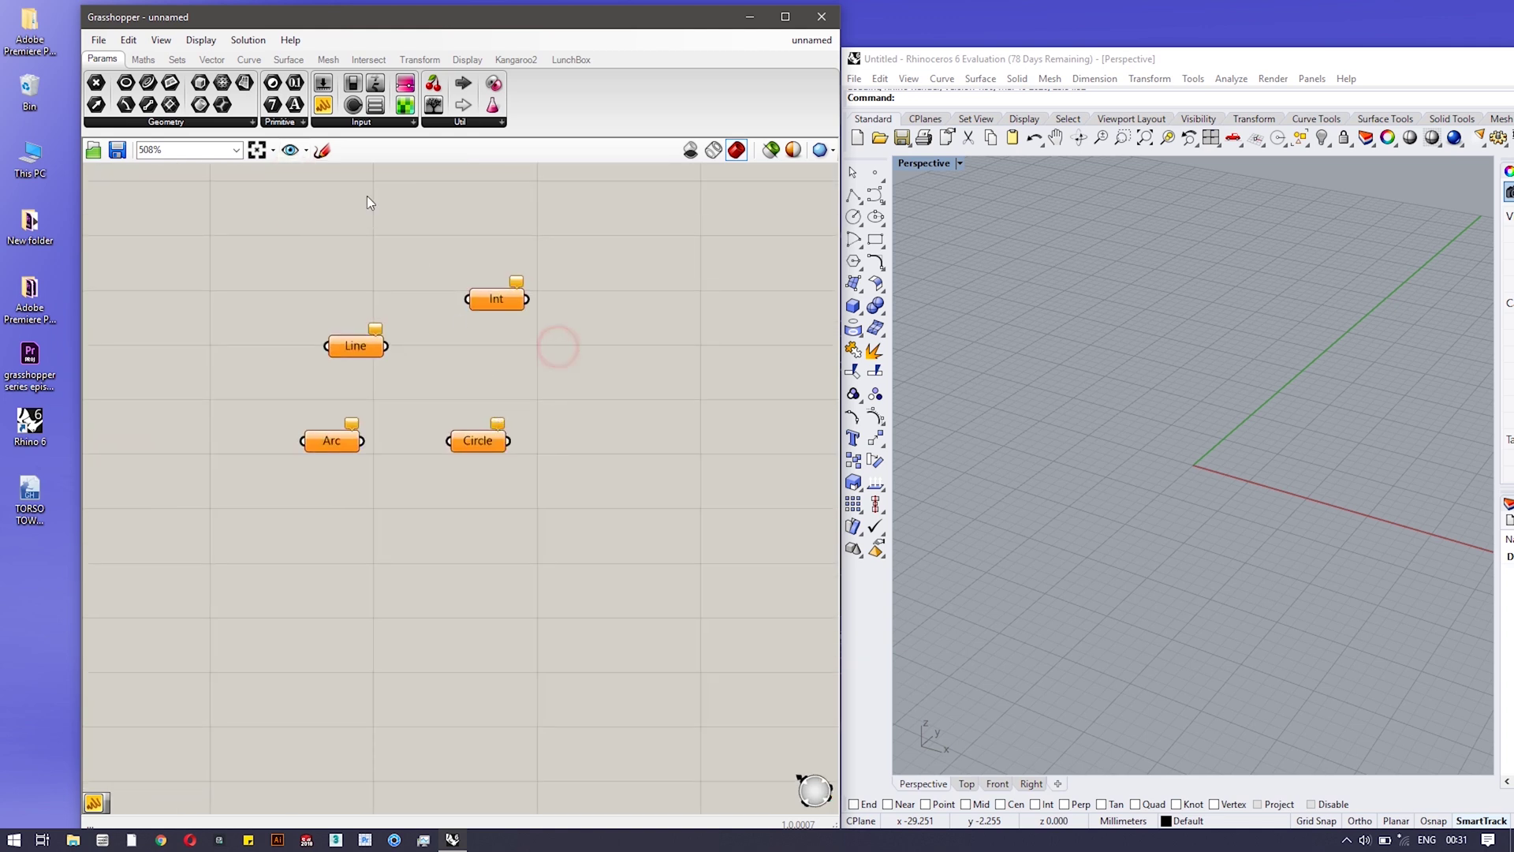
- Try the sketch tool with a freehand scribble to the right of the Int component, and discard it
click(328, 154)
mouse_move(625, 232)
mouse_down()
mouse_move(691, 365)
mouse_move(697, 283)
mouse_move(701, 329)
mouse_up()
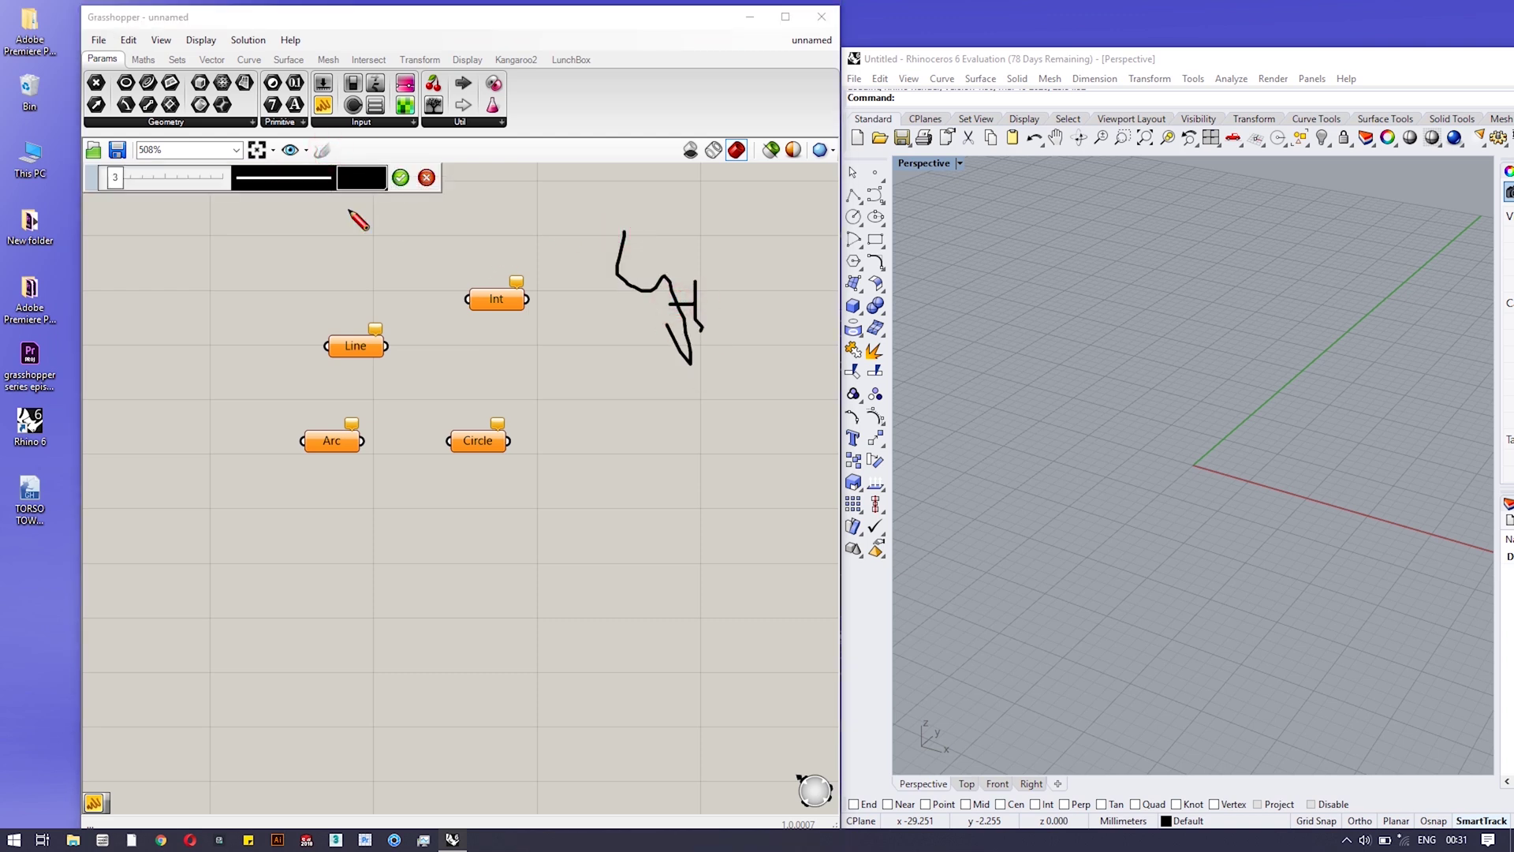
click(427, 177)
- Place a Plane parameter in the middle of the Int, Line, Arc and Circle components
scroll(616, 388, up, 3)
scroll(616, 388, down, 5)
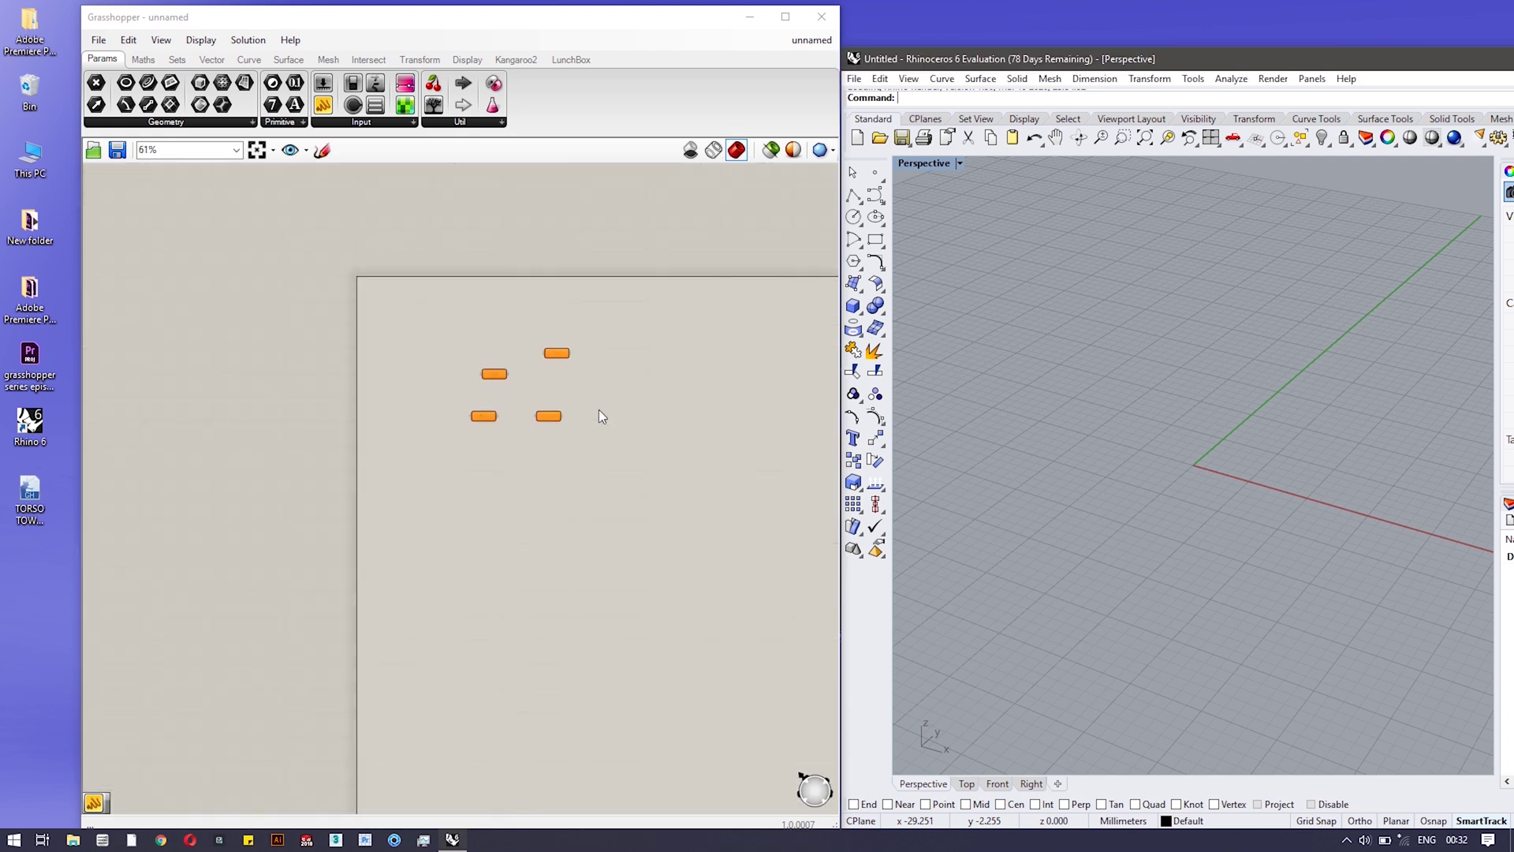
scroll(595, 499, up, 1)
scroll(491, 265, up, 2)
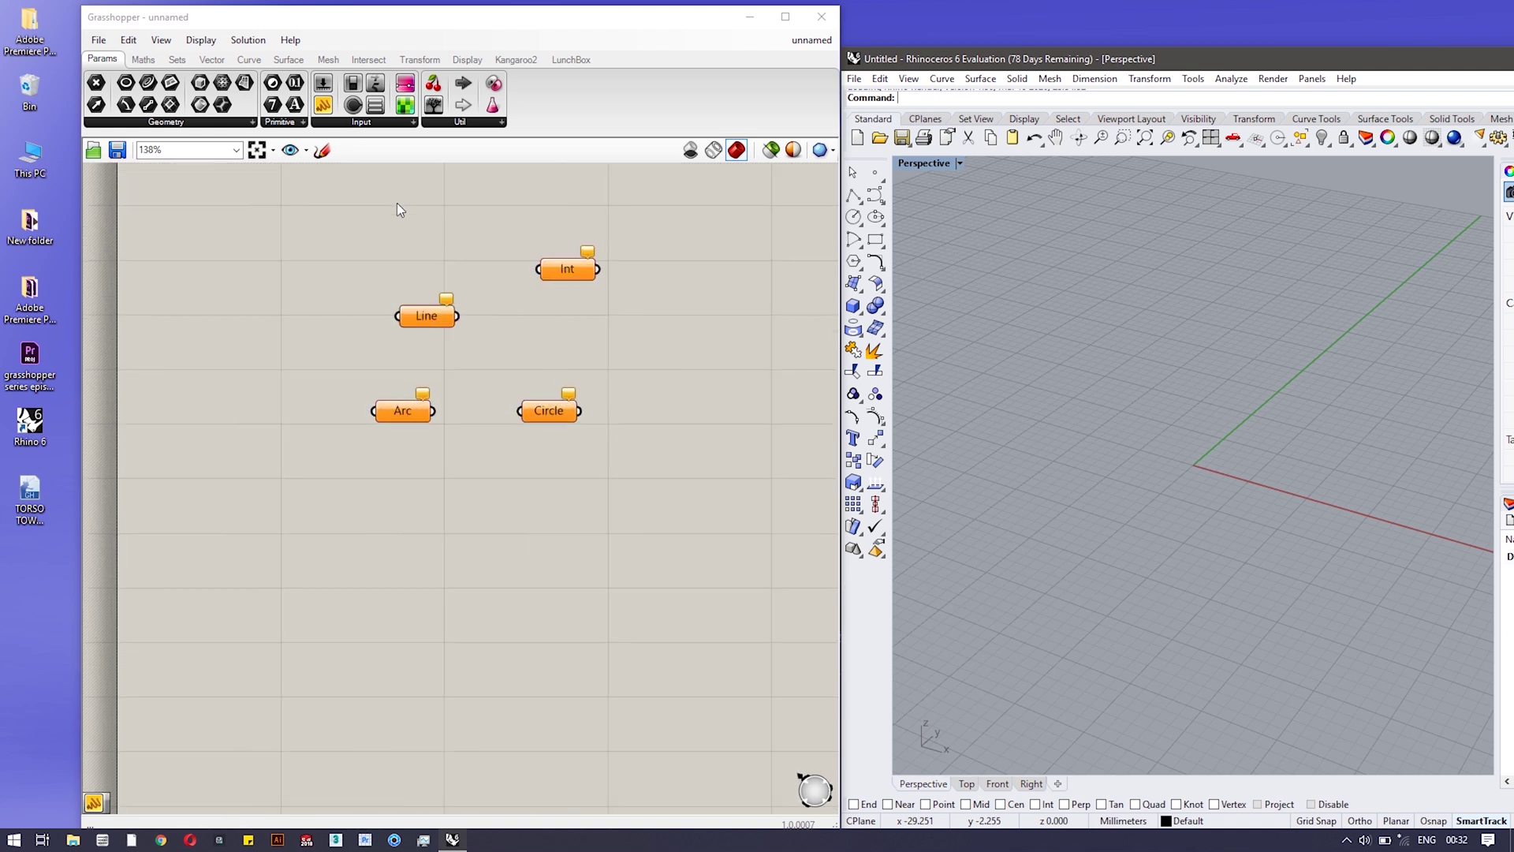
scroll(464, 219, up, 2)
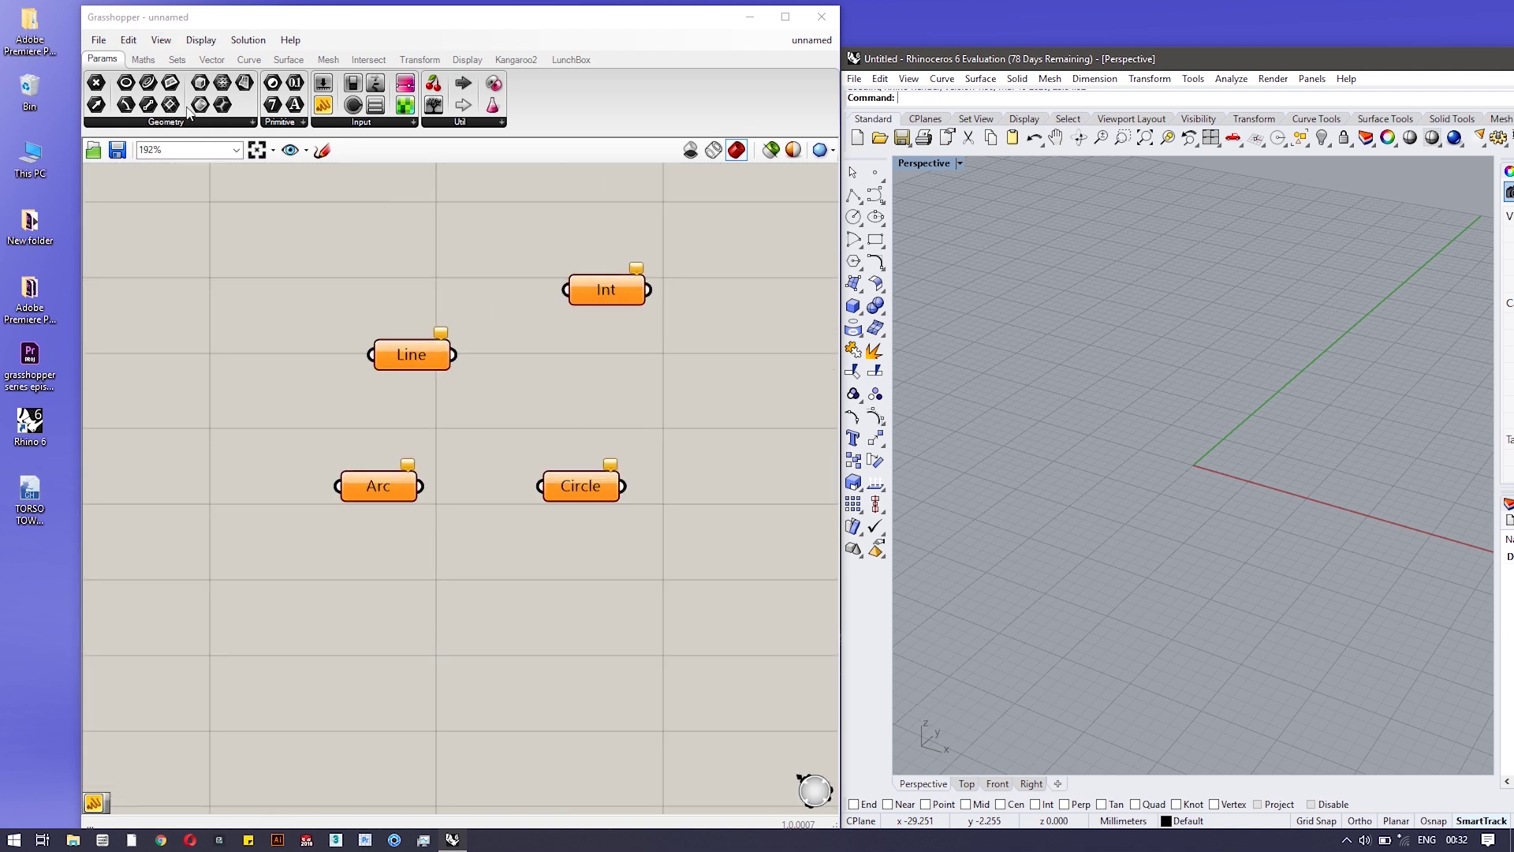
drag(171, 82, 544, 417)
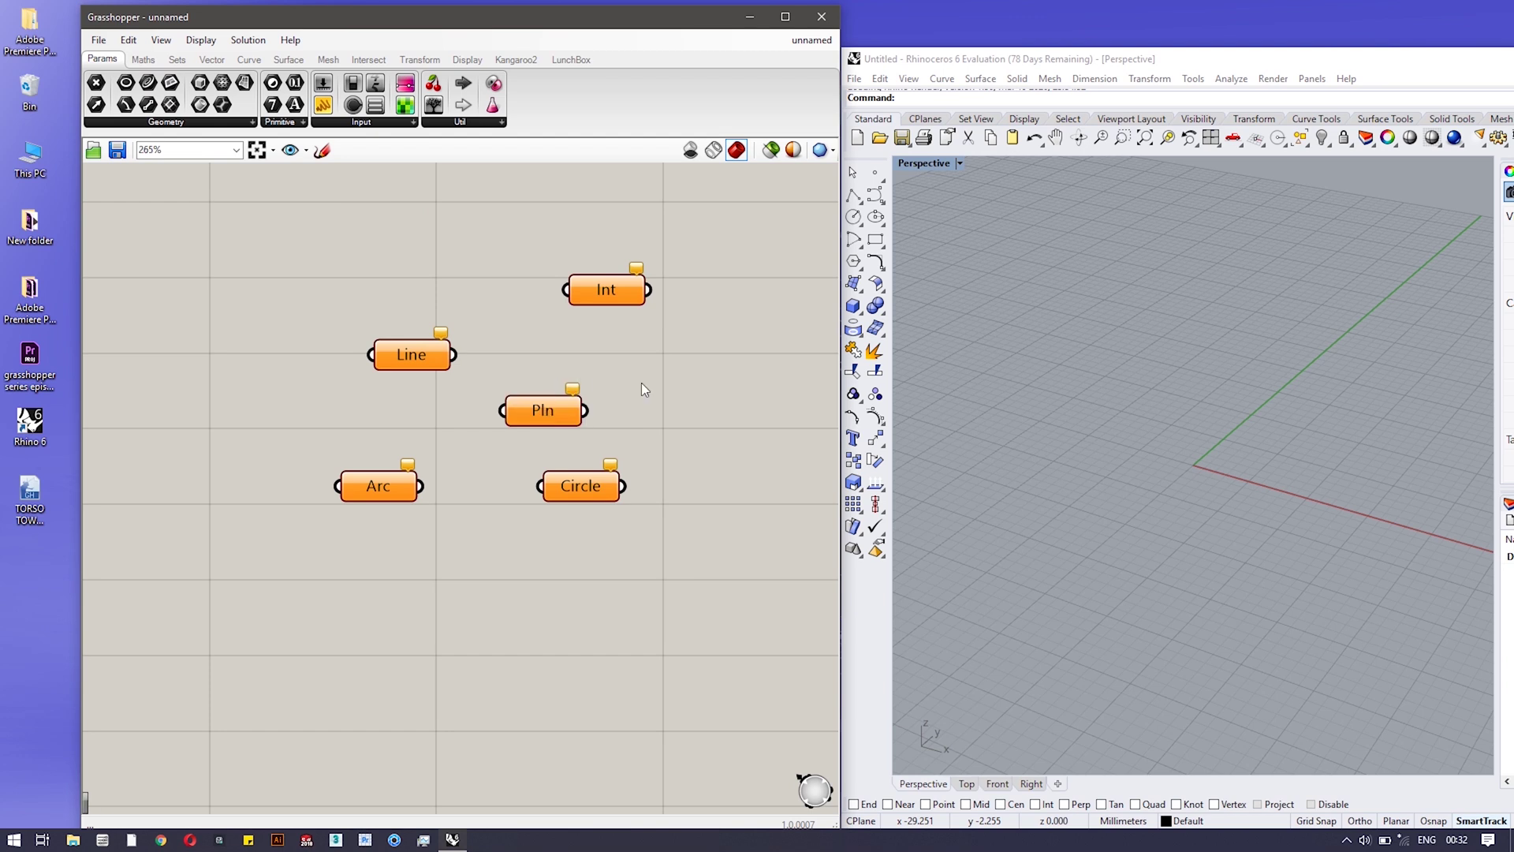
- Place a Line, two Rectangle and a PMesh parameter as a cluster right of the first one, moving PMesh clear of Line
scroll(635, 387, down, 2)
middle_click(628, 388)
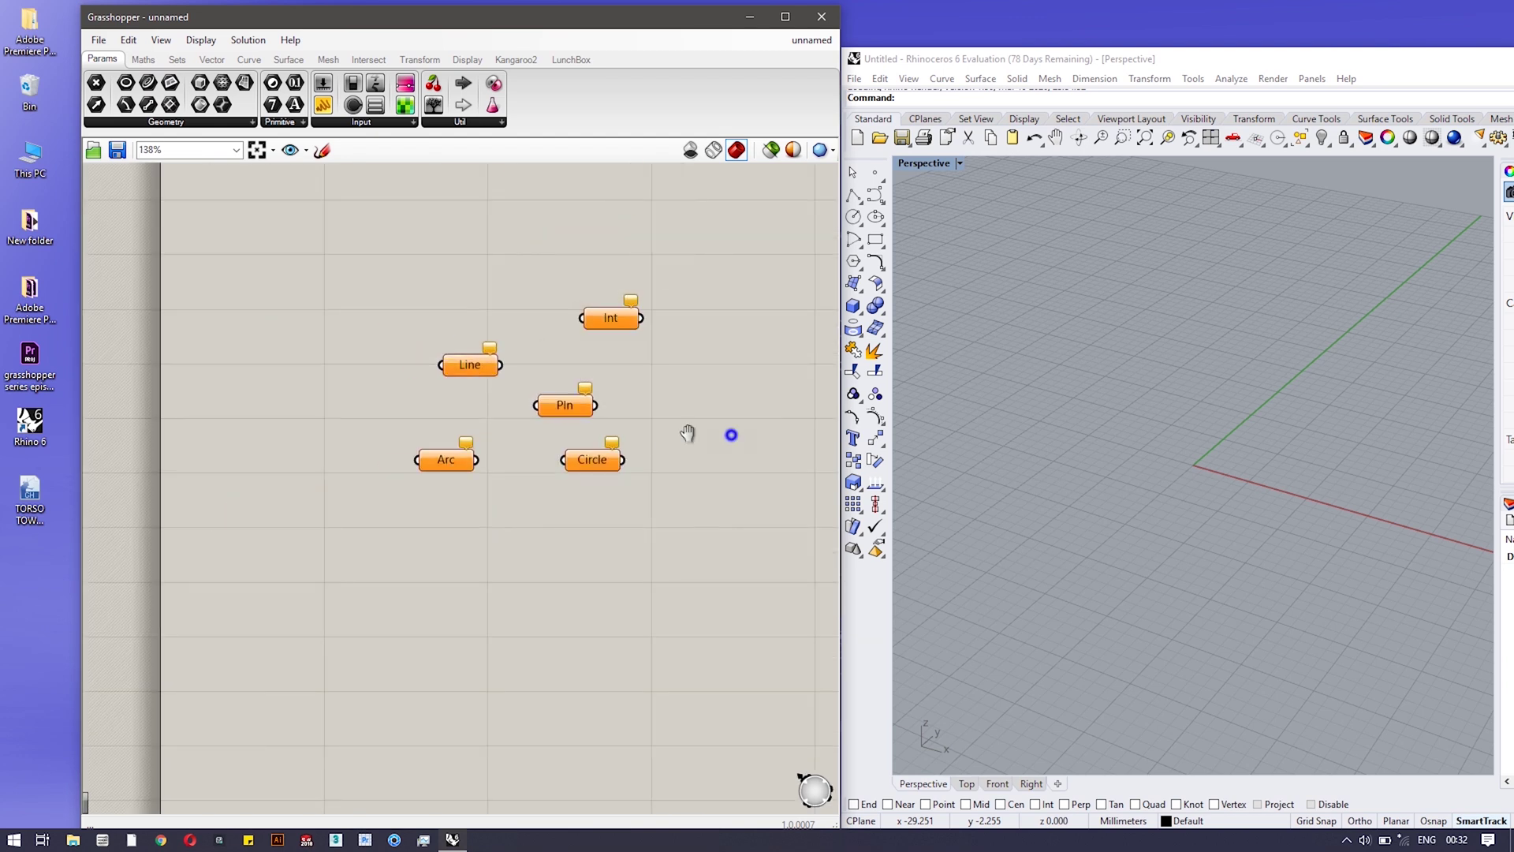
right_drag(686, 433, 462, 435)
scroll(462, 436, down, 3)
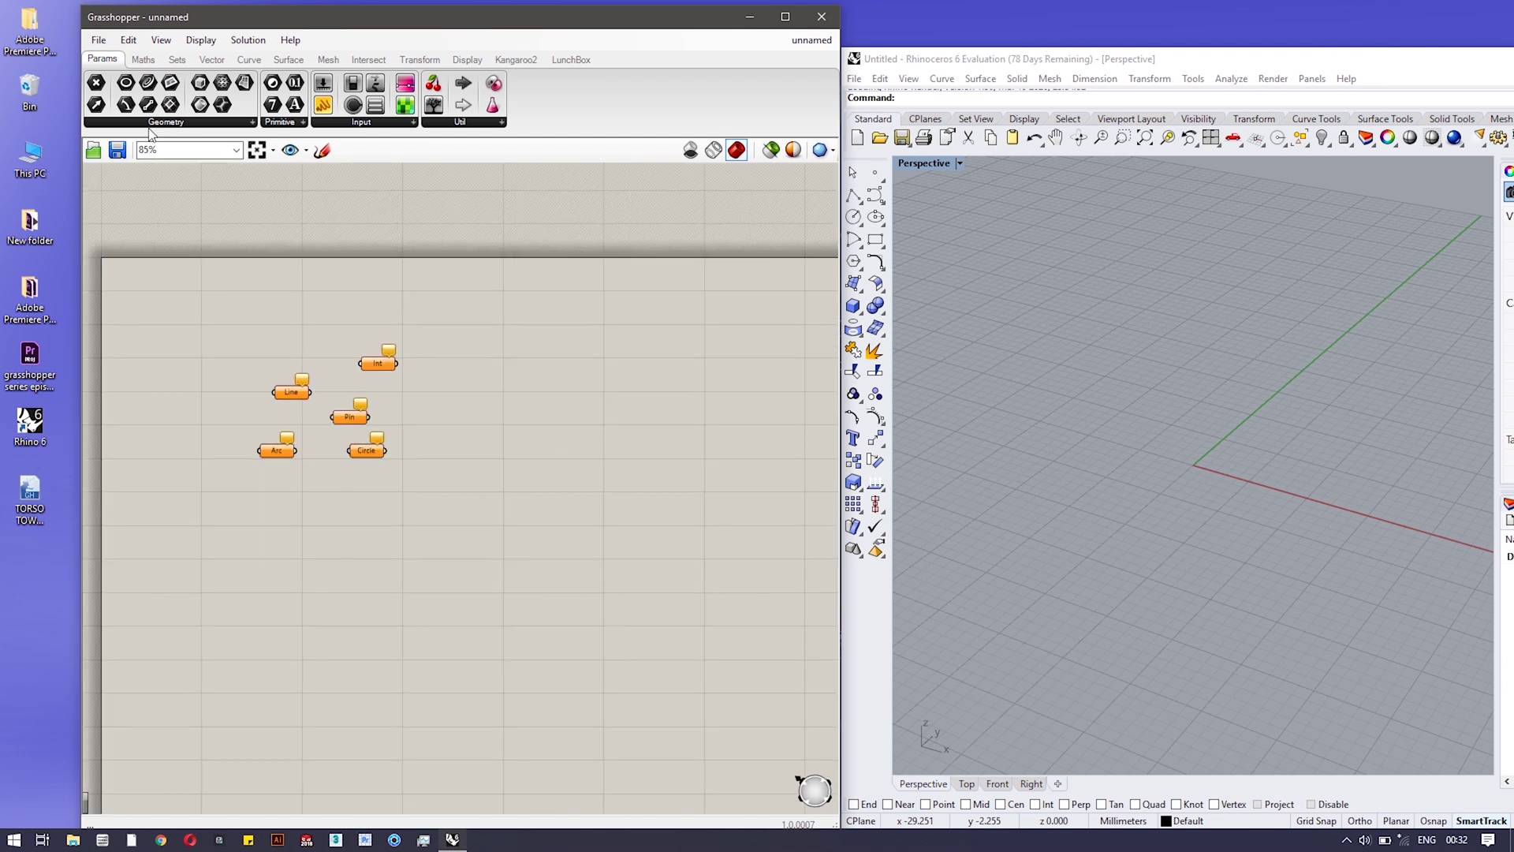
drag(148, 104, 588, 397)
drag(170, 104, 551, 443)
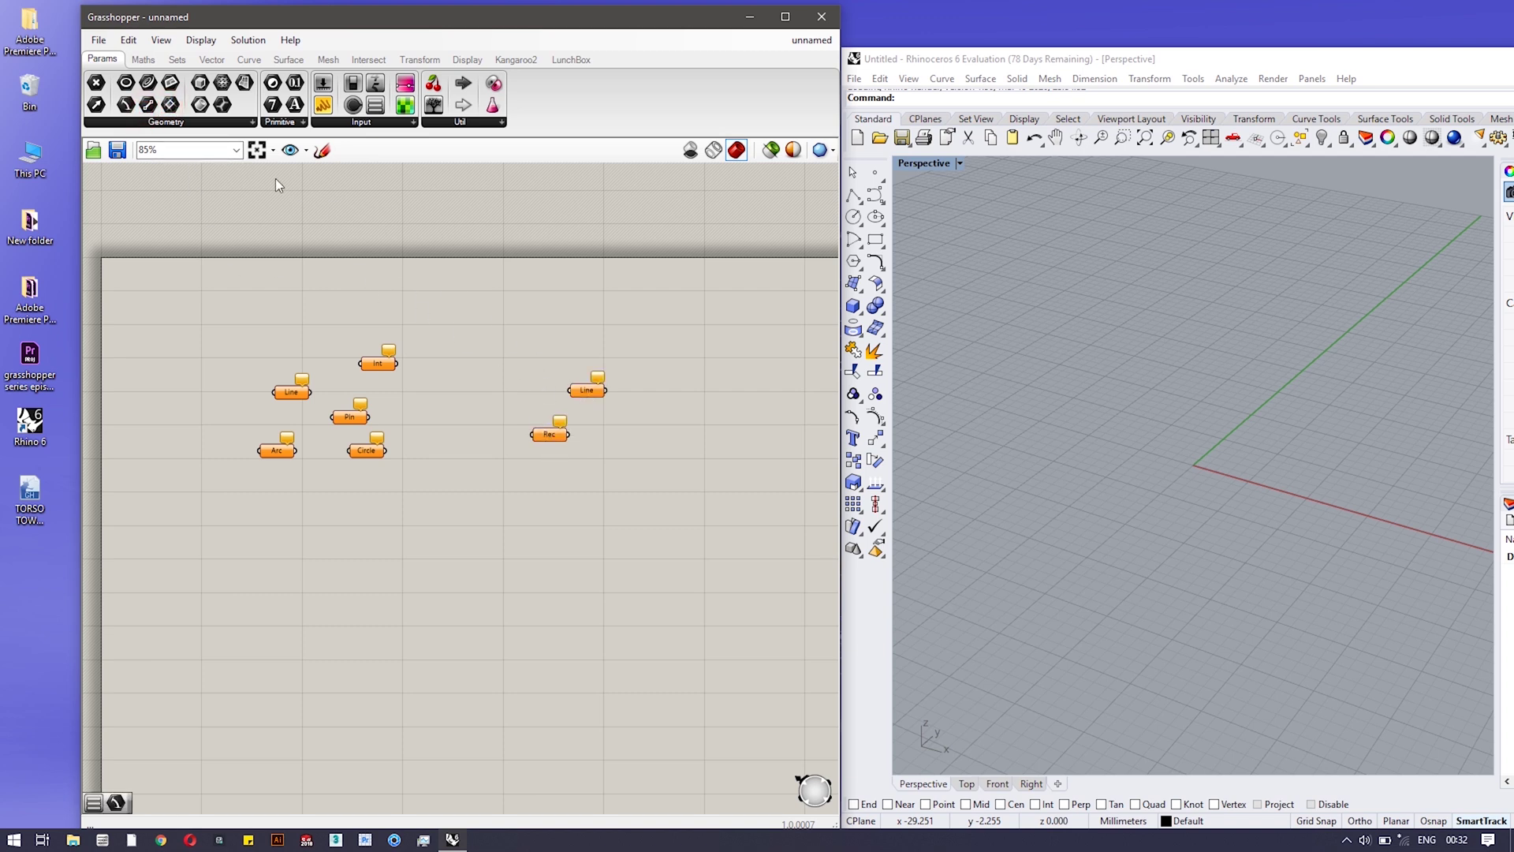
drag(171, 104, 605, 424)
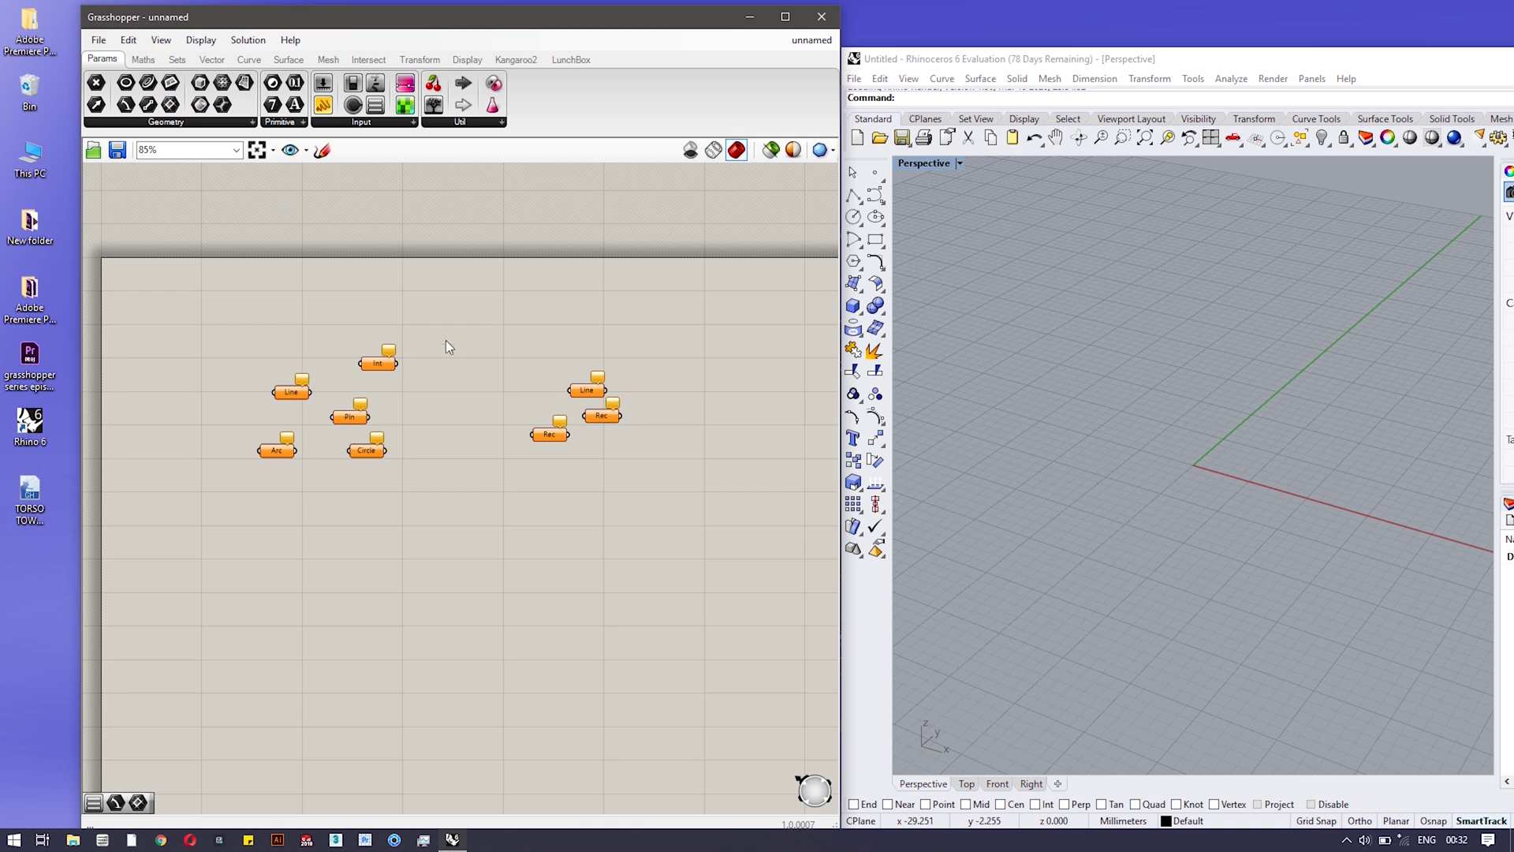
drag(221, 106, 565, 402)
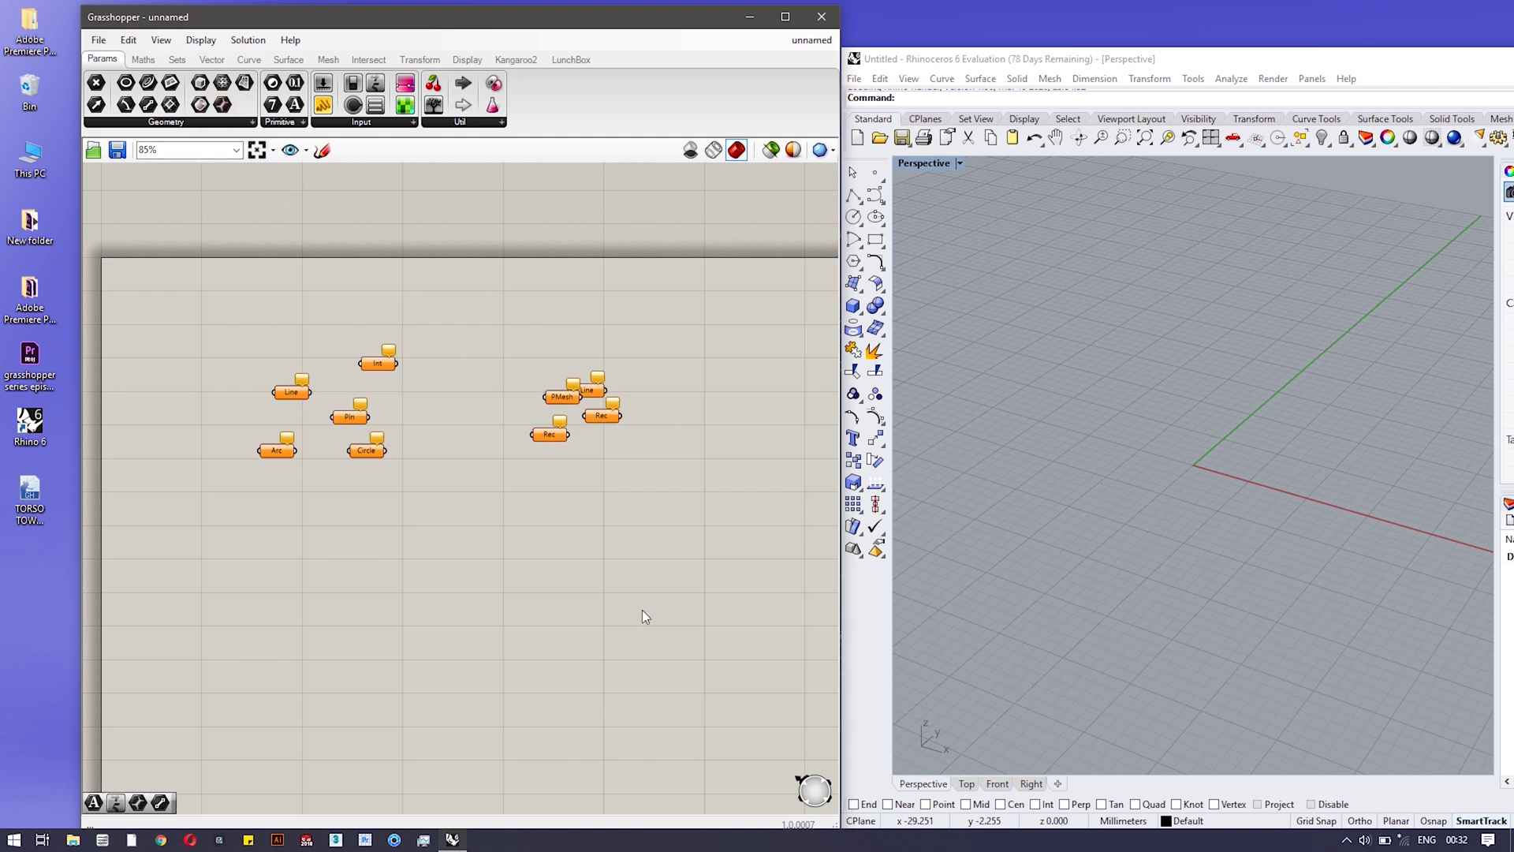
drag(563, 397, 540, 390)
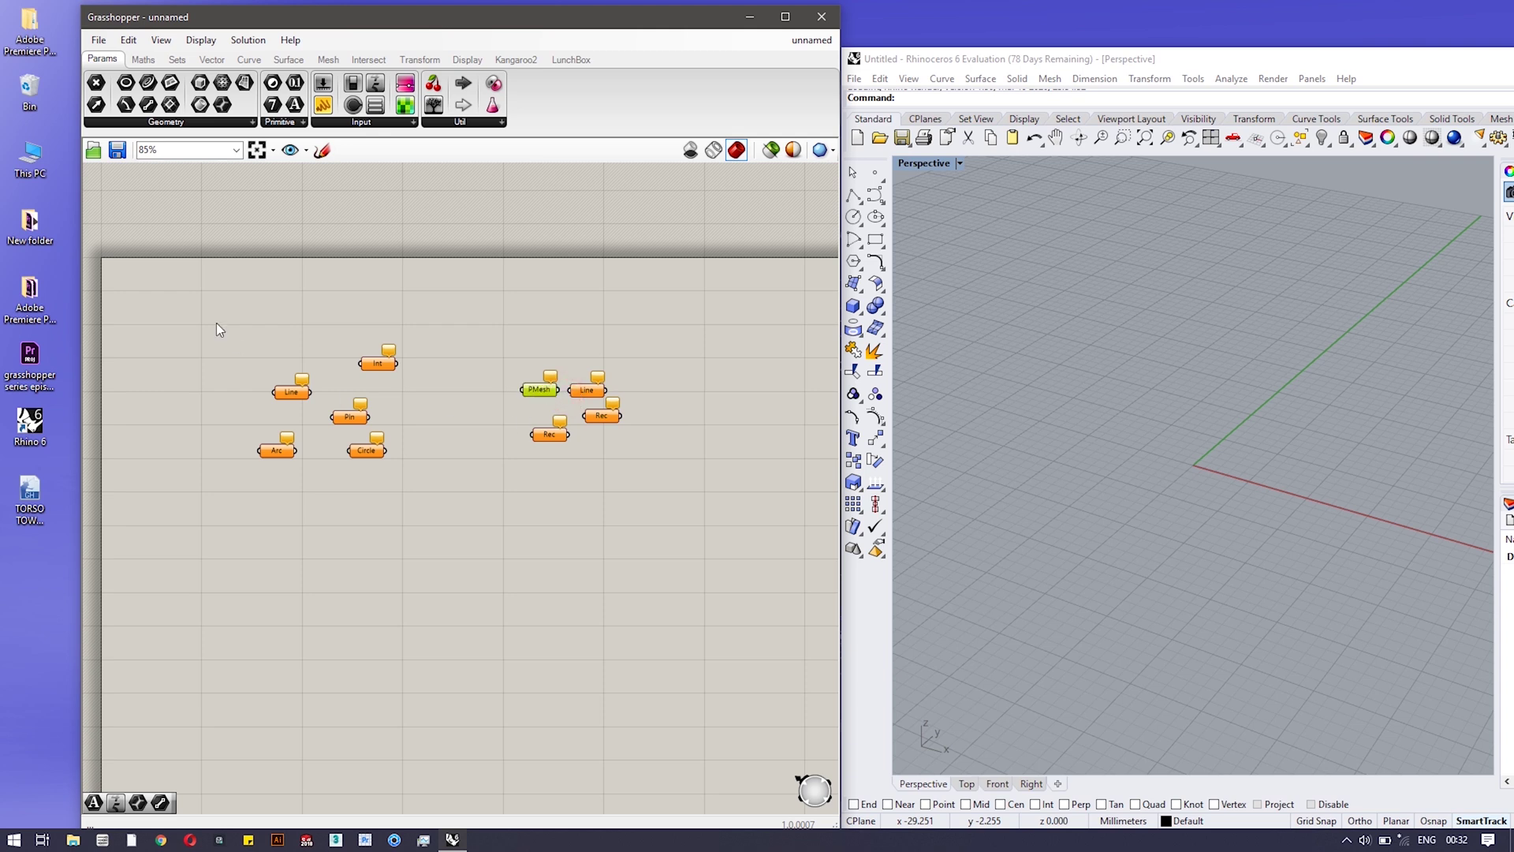
- Group the Int, Line, Pln, Arc and Circle components together
mouse_move(202, 305)
mouse_down()
mouse_move(429, 582)
mouse_move(214, 300)
mouse_up()
drag(198, 300, 450, 553)
key(ctrl+g)
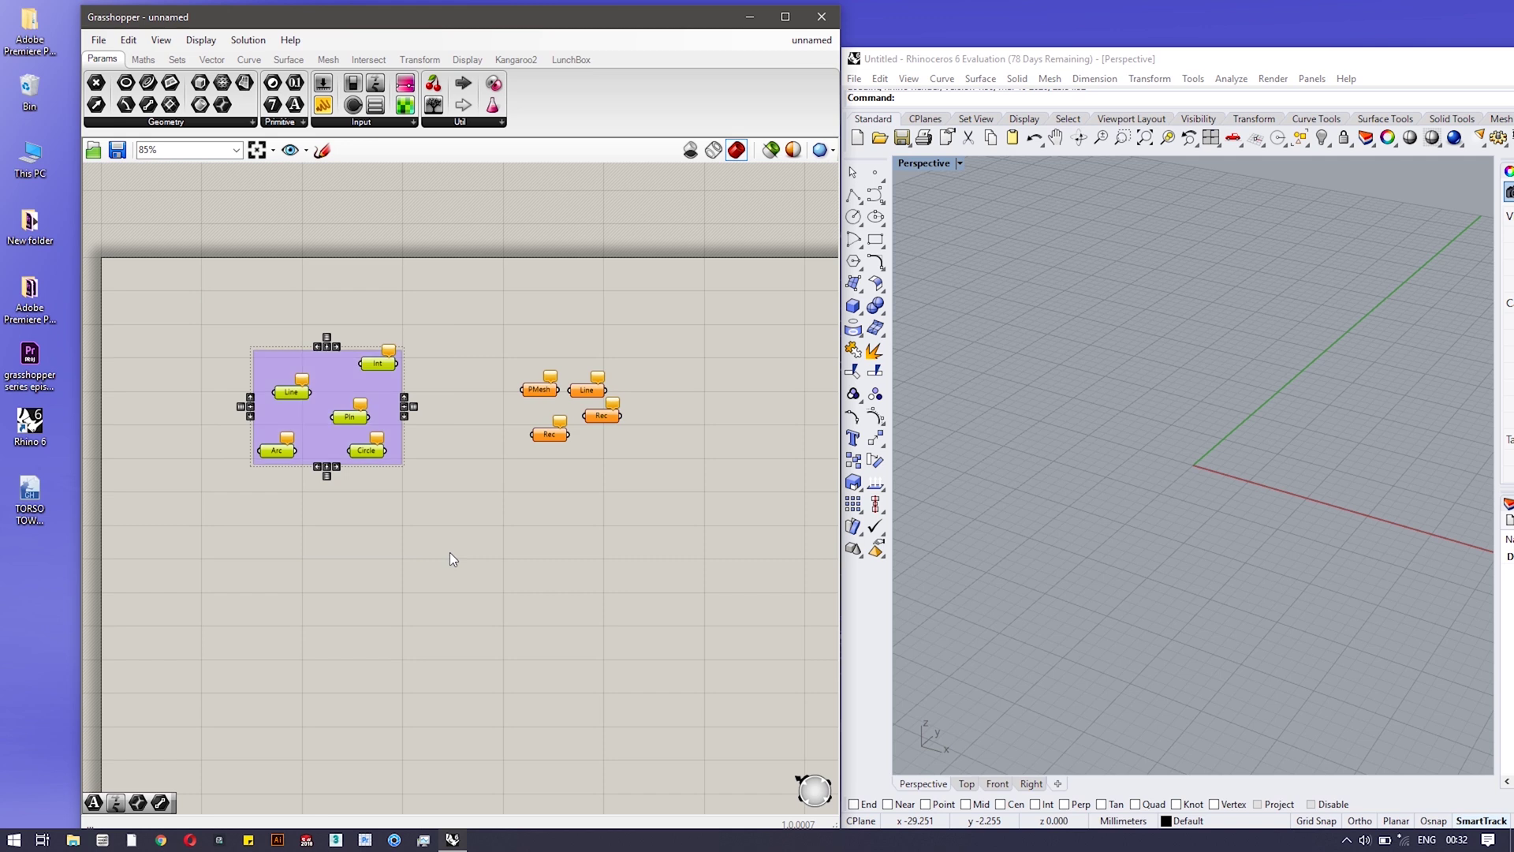
- Group the PMesh, Line and two Rec components together
drag(488, 337, 656, 516)
scroll(656, 515, up, 1)
click(658, 514)
drag(462, 290, 735, 513)
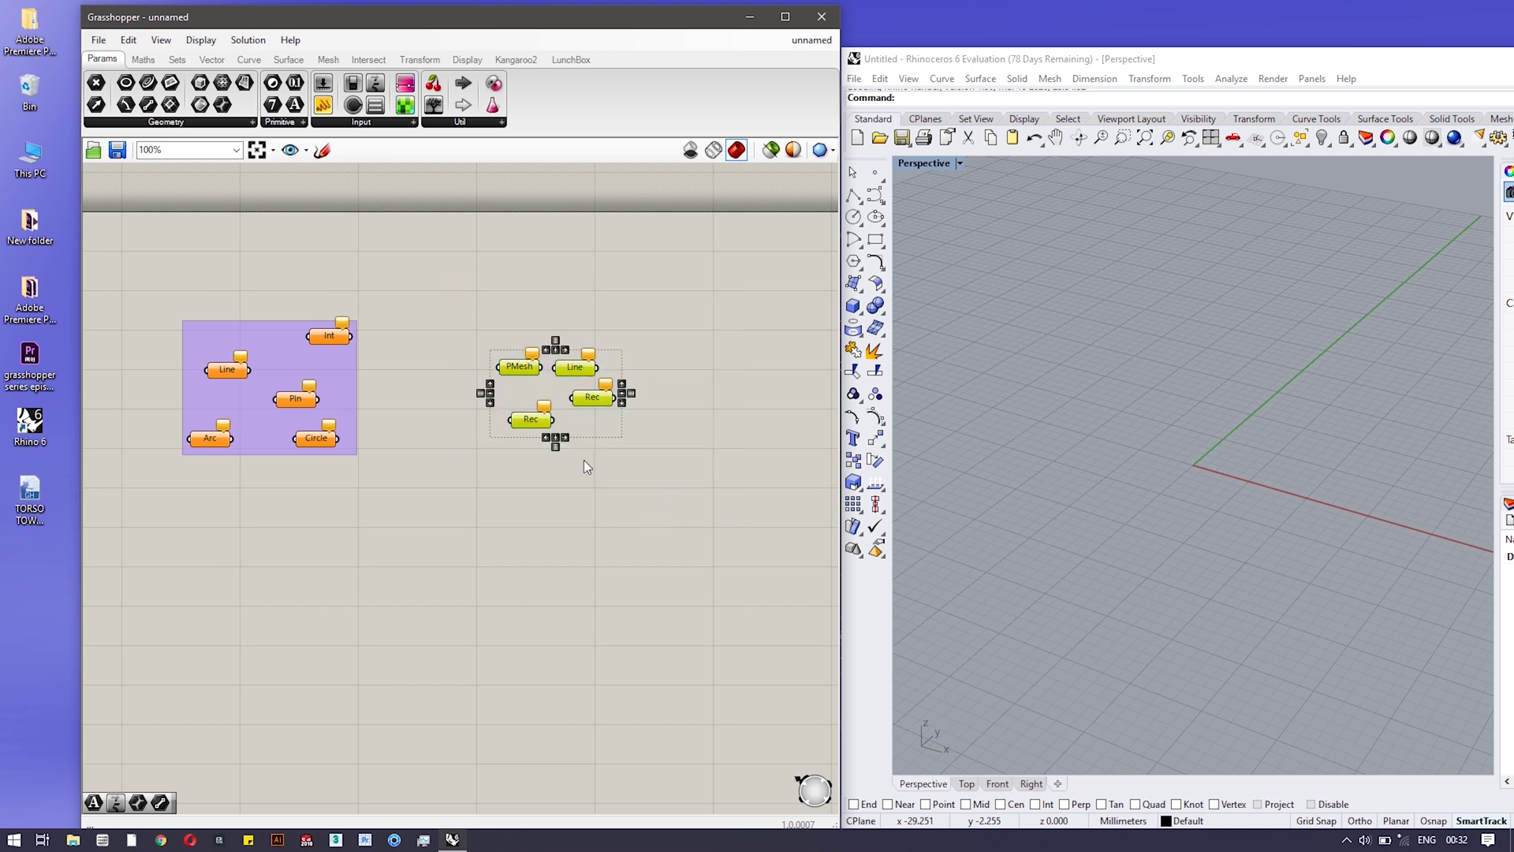
key(ctrl+g)
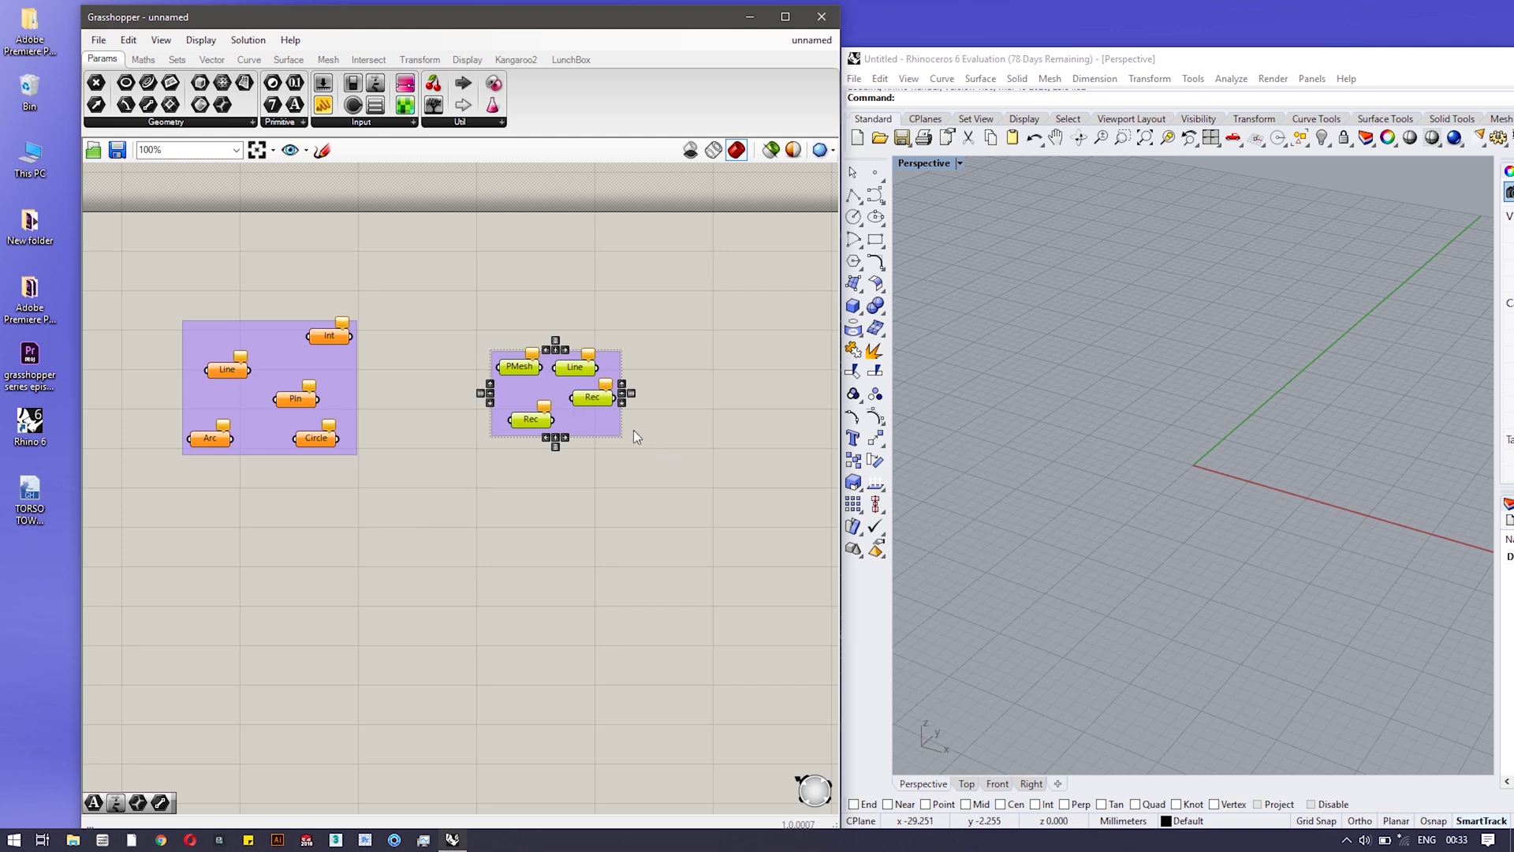
- Change both component groups, the PMesh cluster and the Int, Line, Pln, Arc and Circle cluster, to a Blob outline
right_click(590, 419)
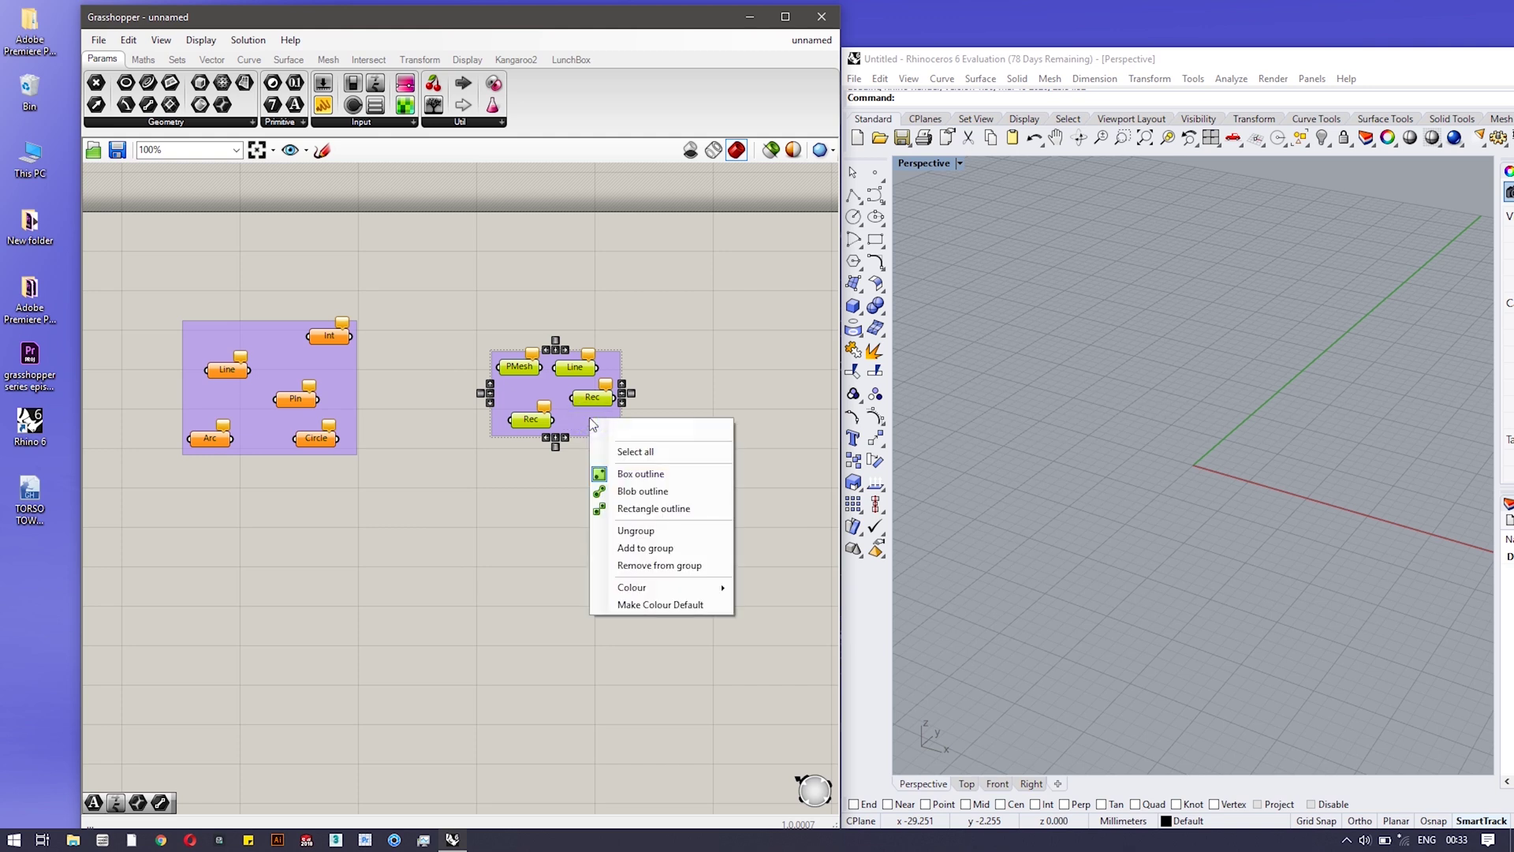
click(642, 494)
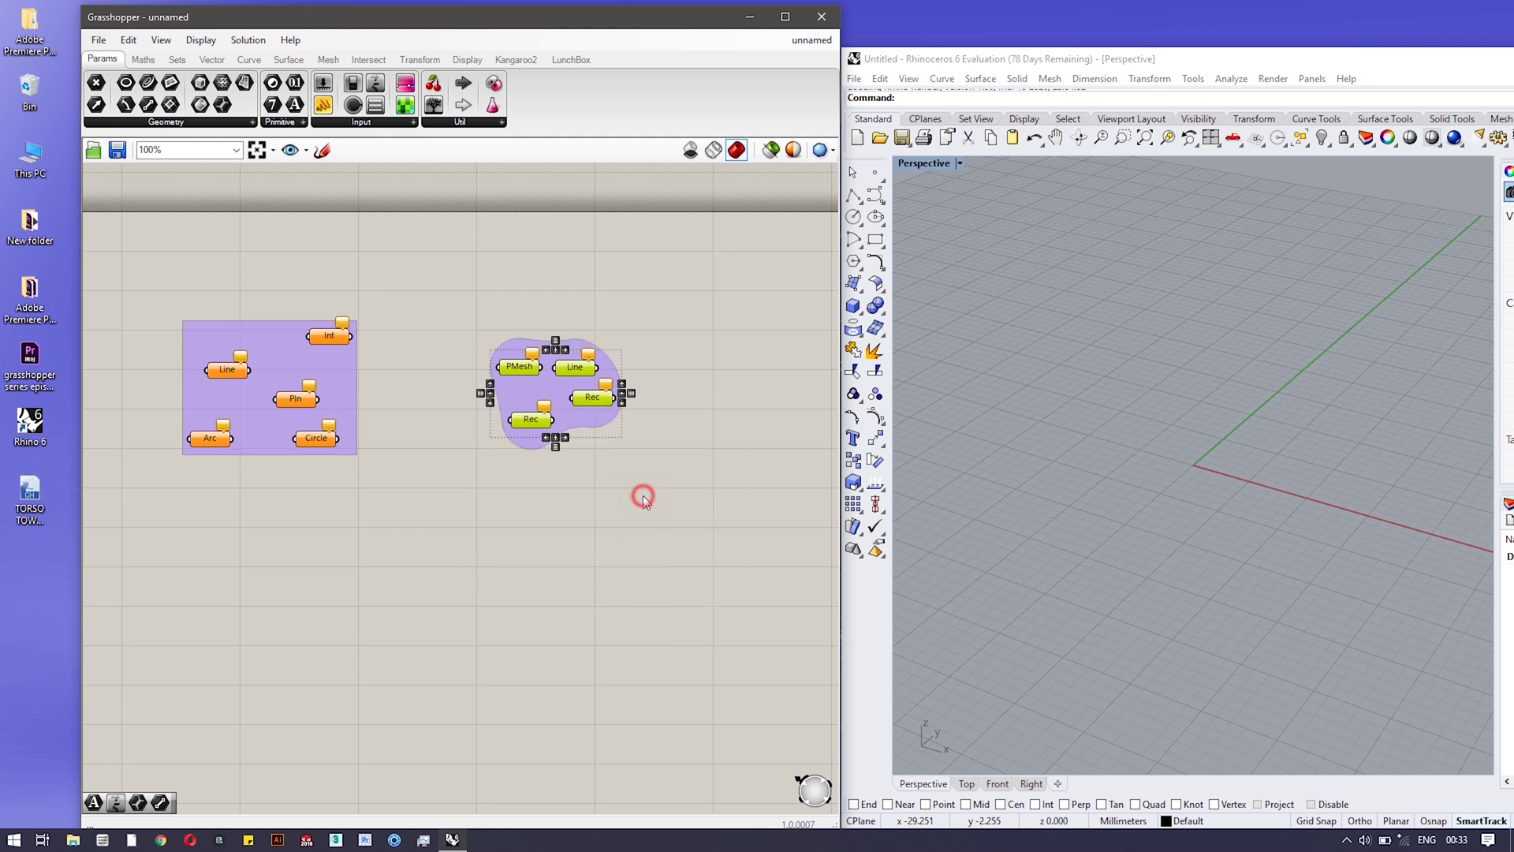
click(260, 330)
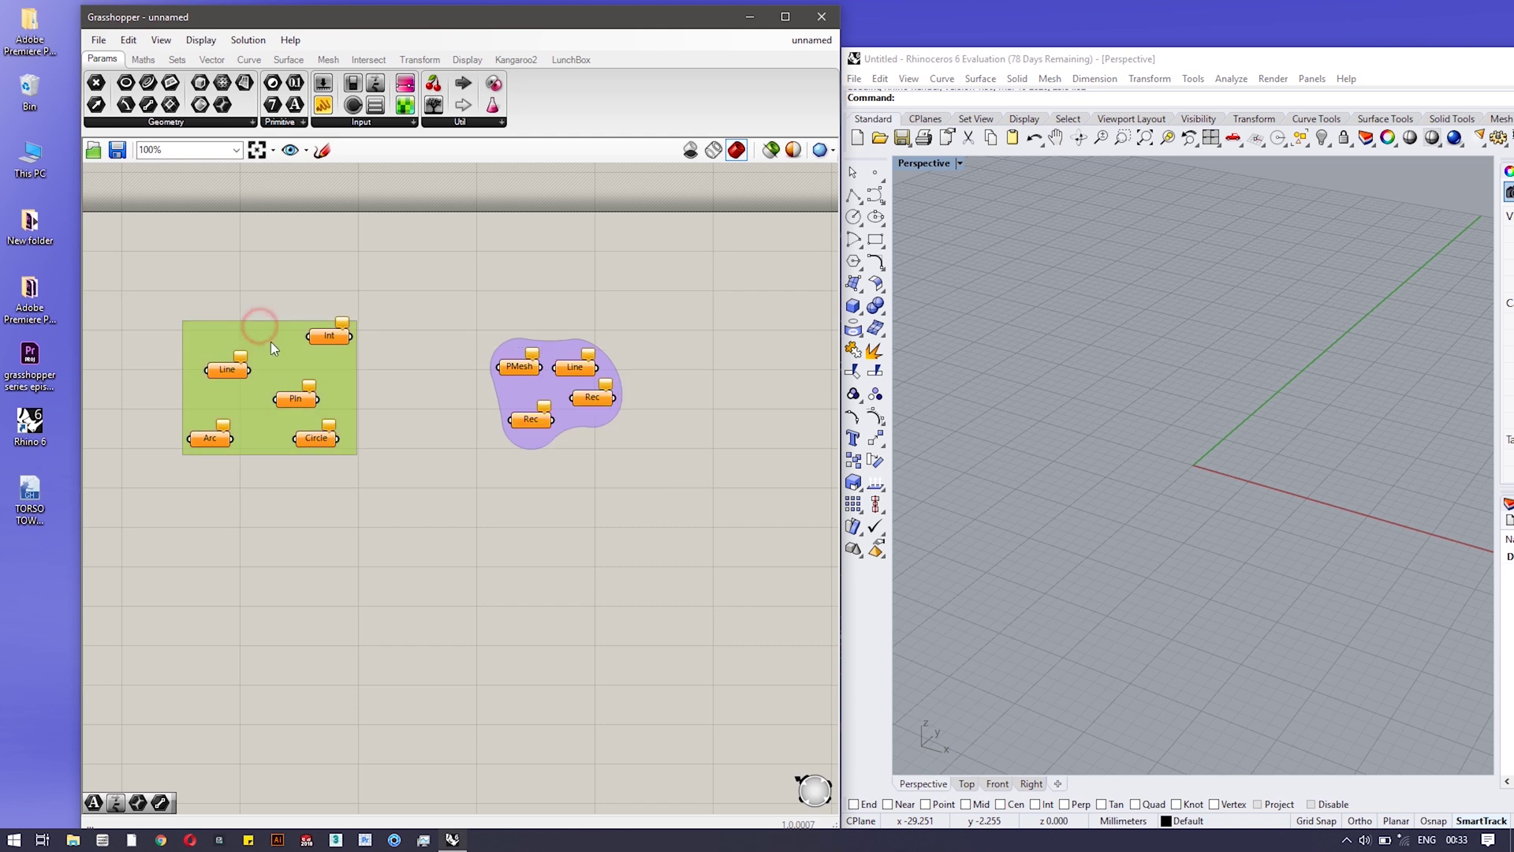
right_click(271, 342)
click(345, 417)
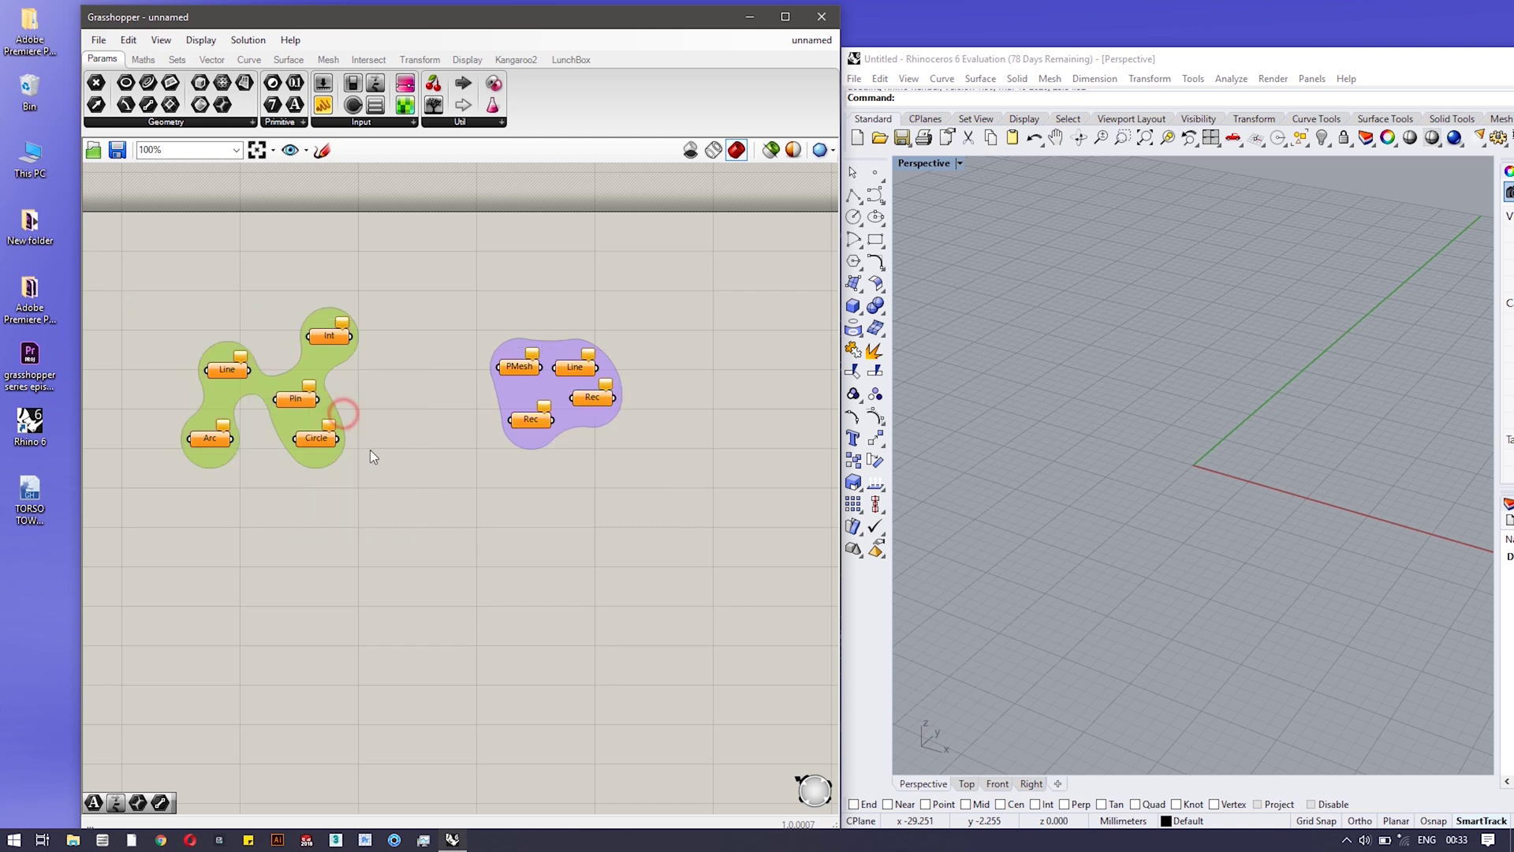
right_drag(310, 363, 388, 400)
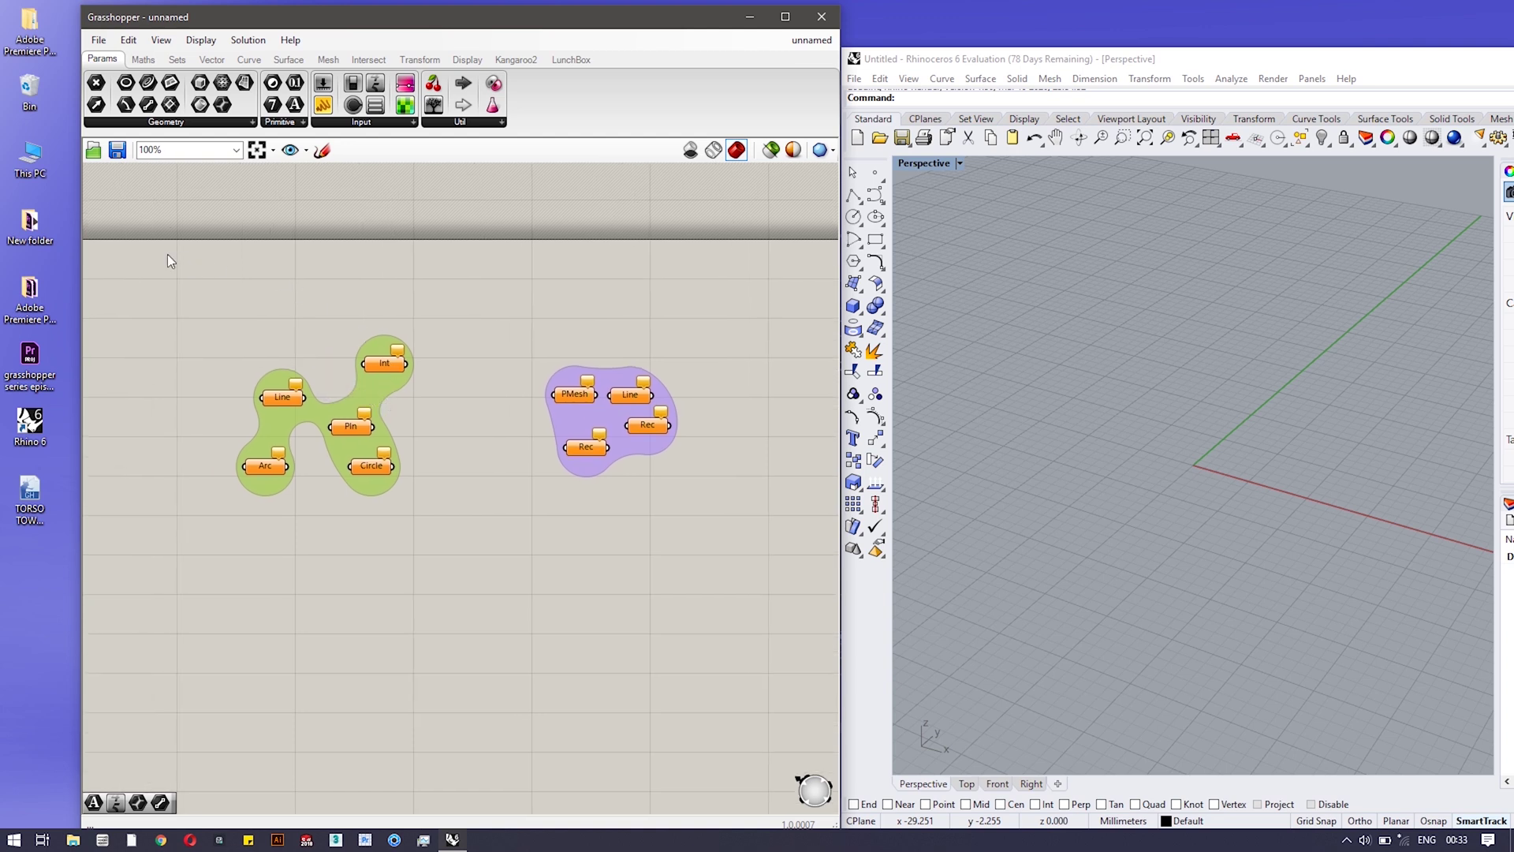
- Enclose both existing groups in one outer group and give it a Blob outline
drag(164, 254, 773, 622)
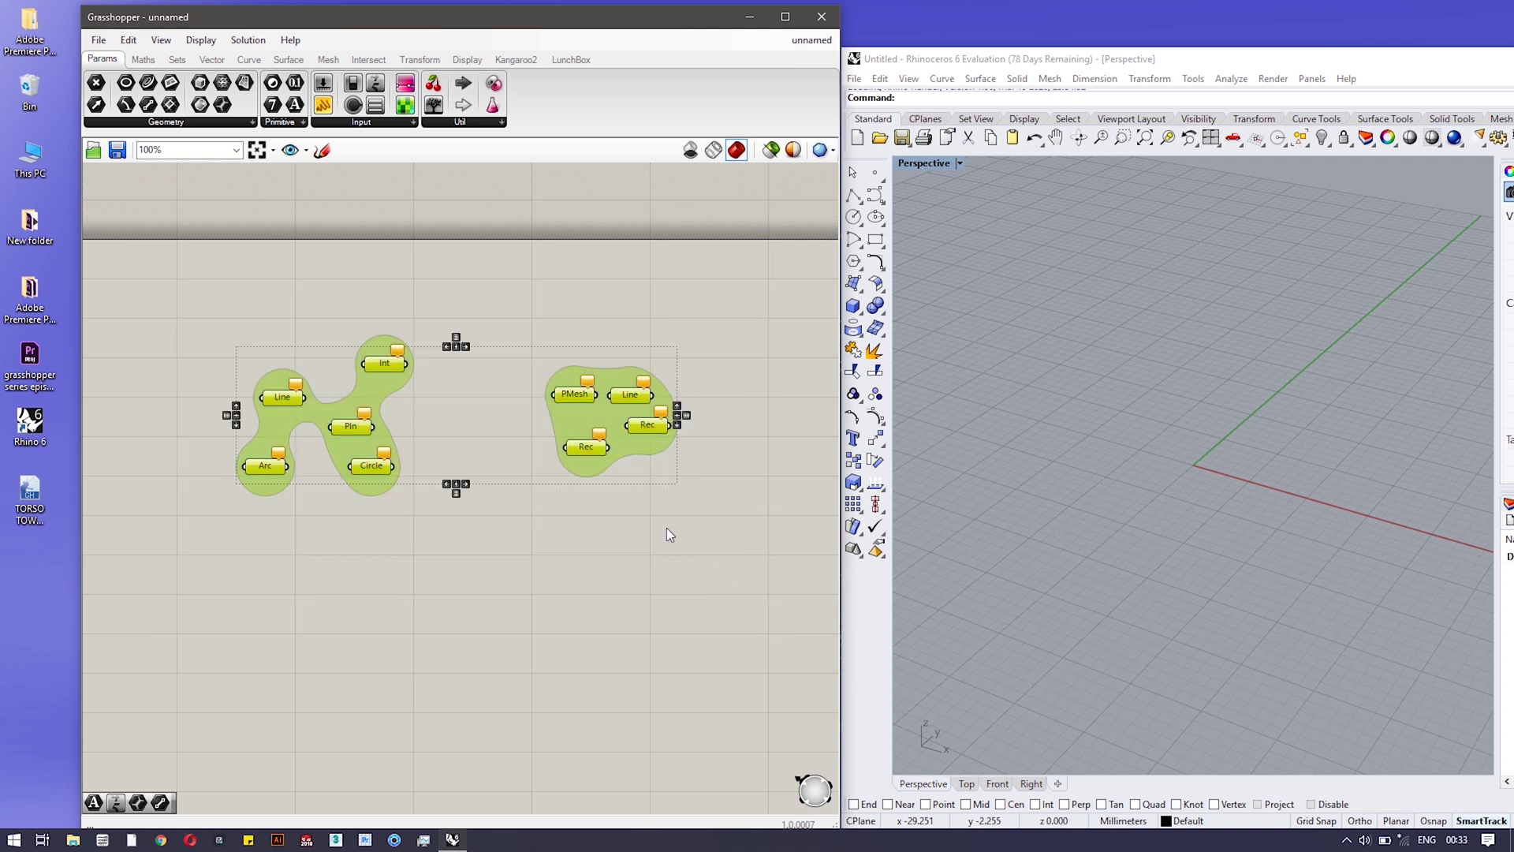
key(ctrl+g)
right_click(549, 467)
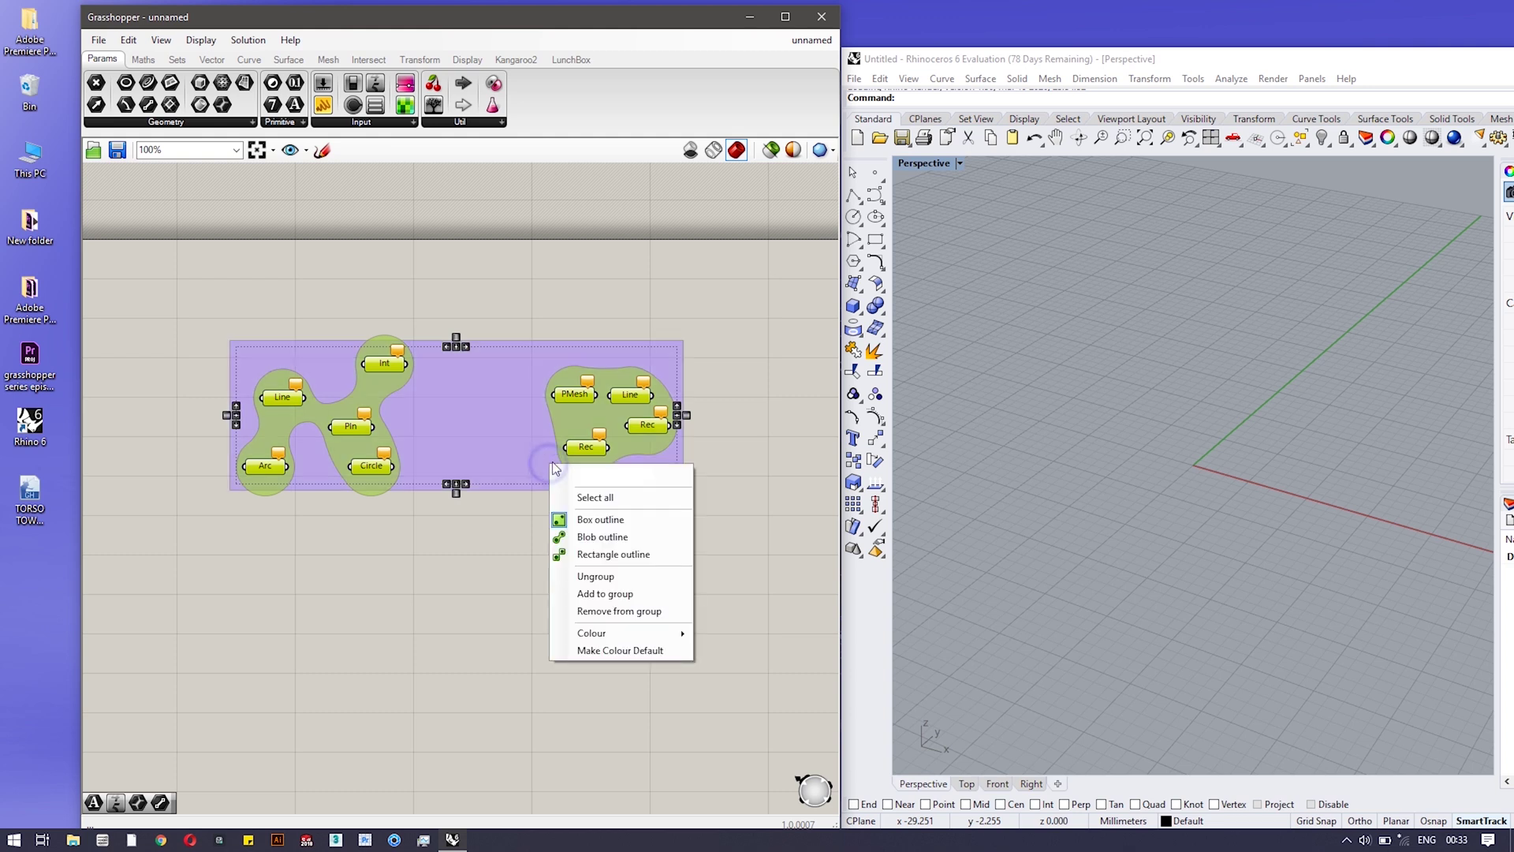
click(619, 540)
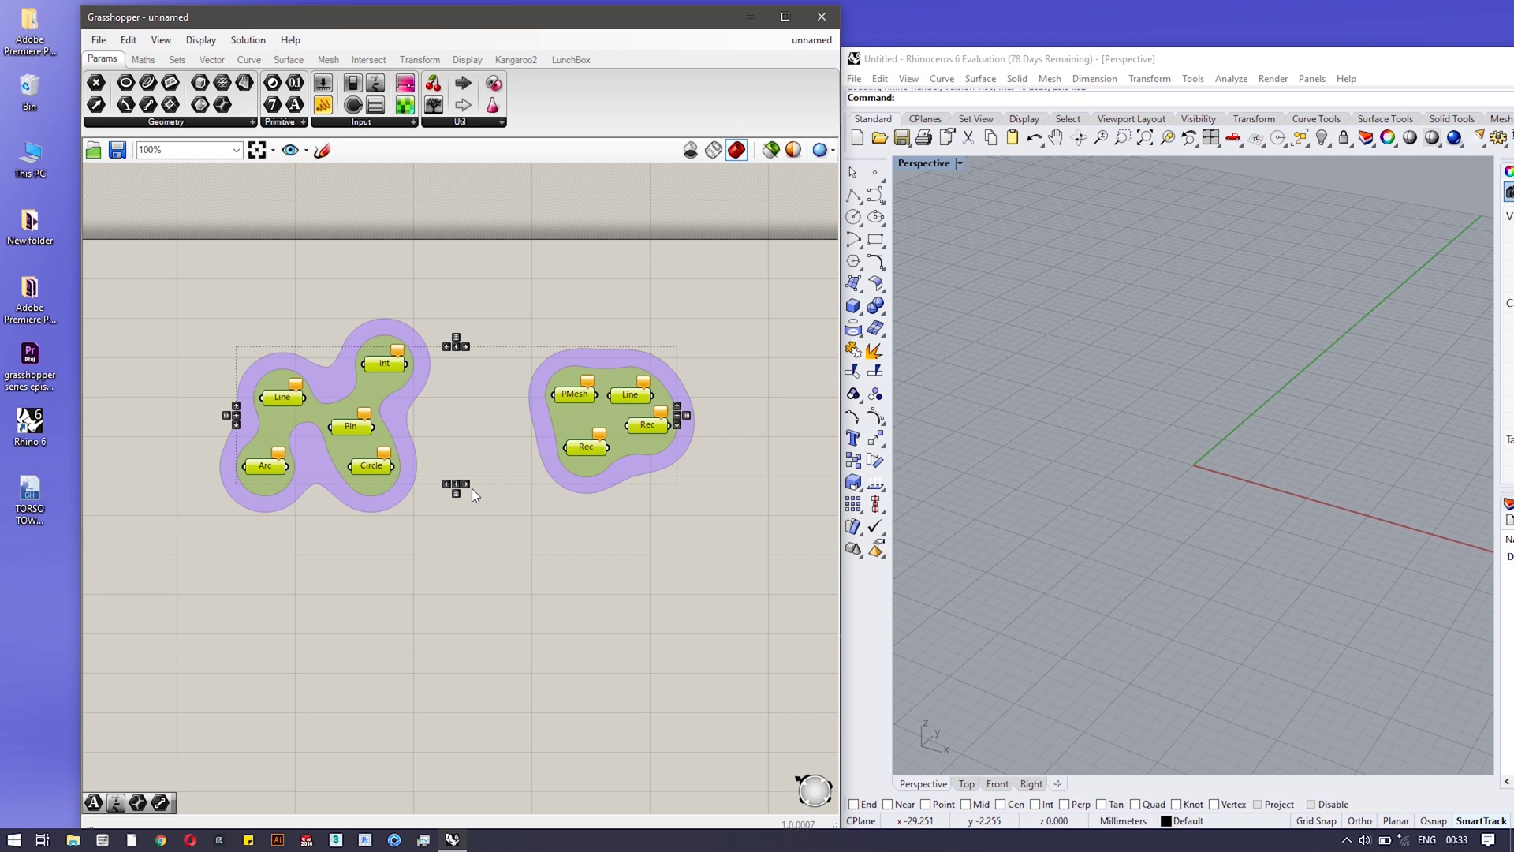
click(447, 288)
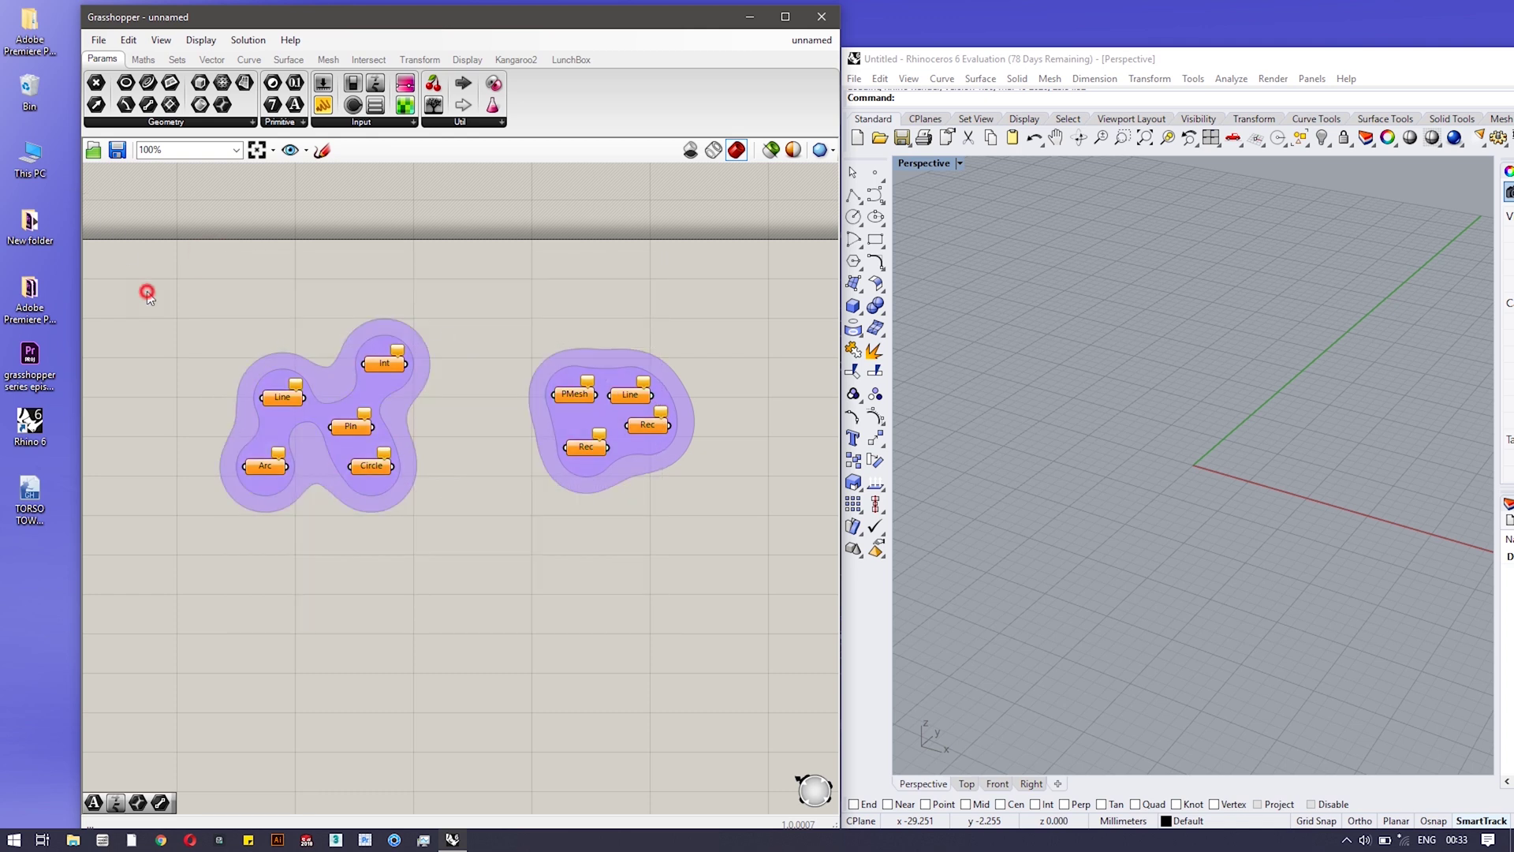
- Open the TORSO TOWER FROM ELLIPSE Grasshopper document and bring its Loft to Cap Holes components into view
click(97, 40)
click(153, 78)
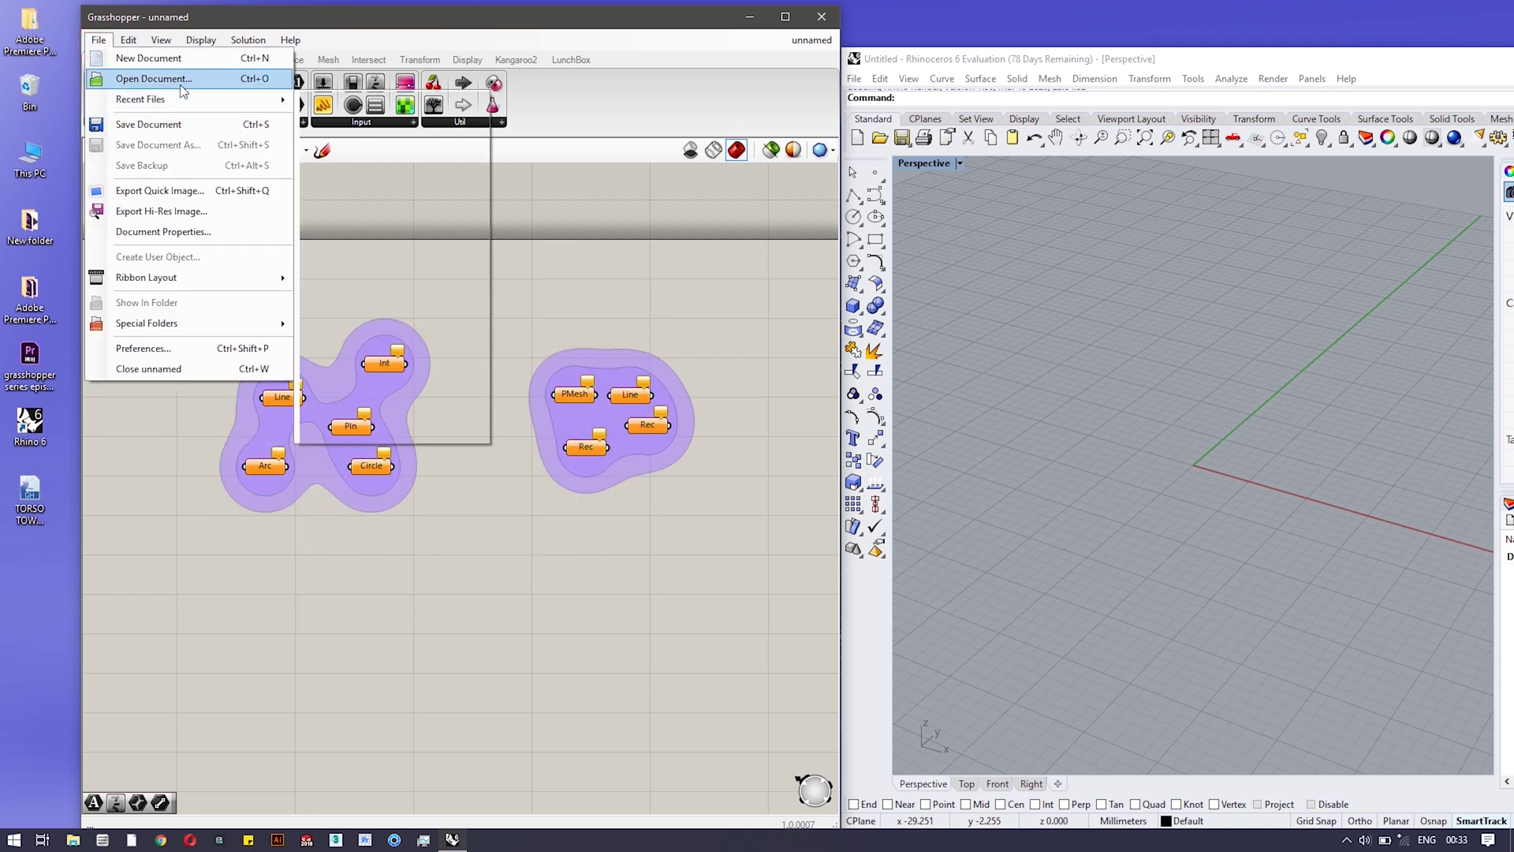
double_click(526, 162)
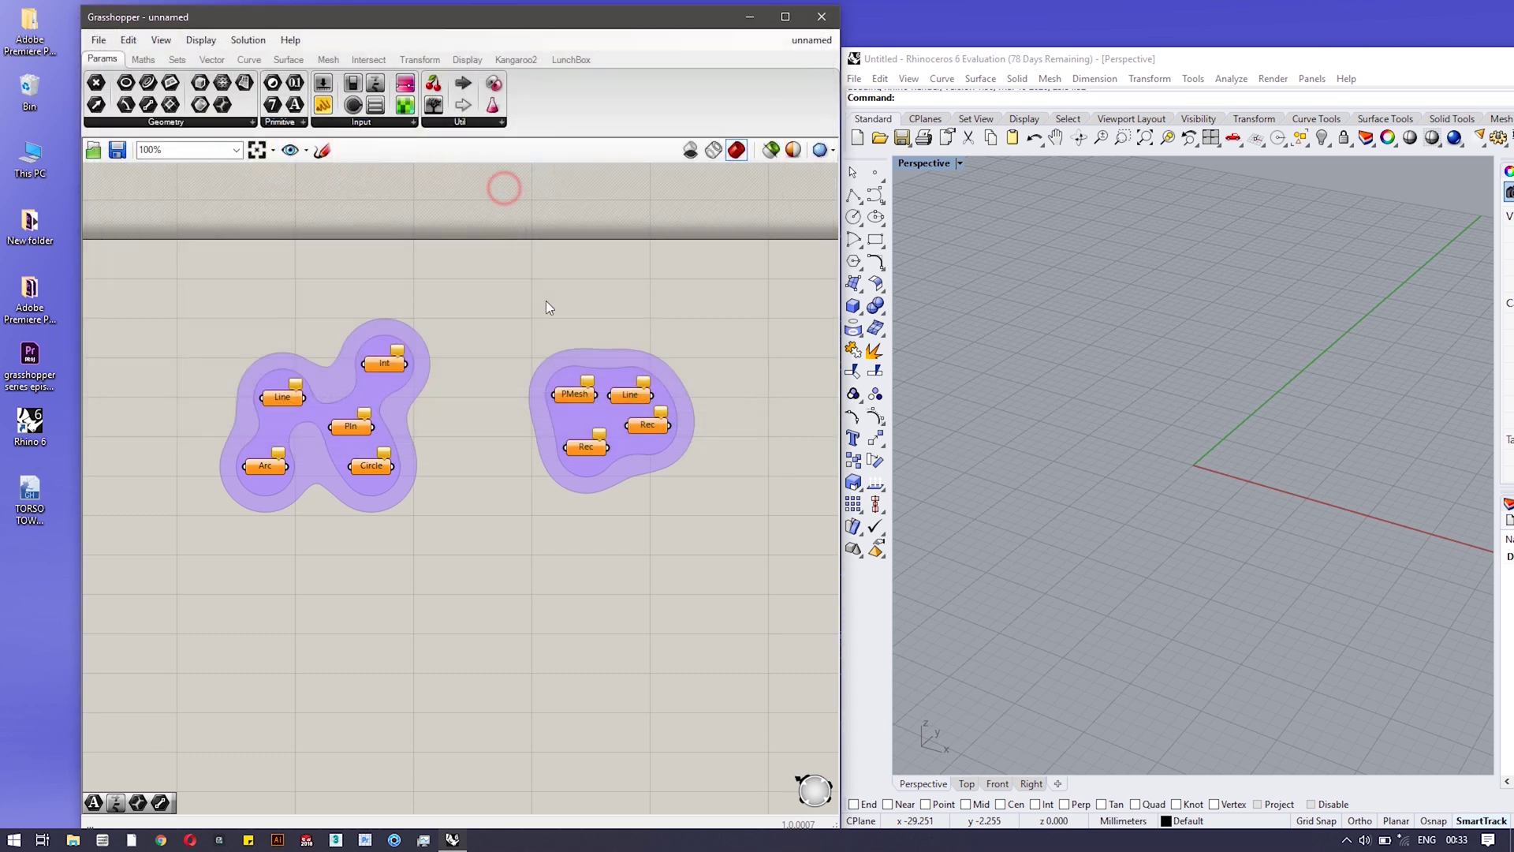
scroll(607, 494, down, 4)
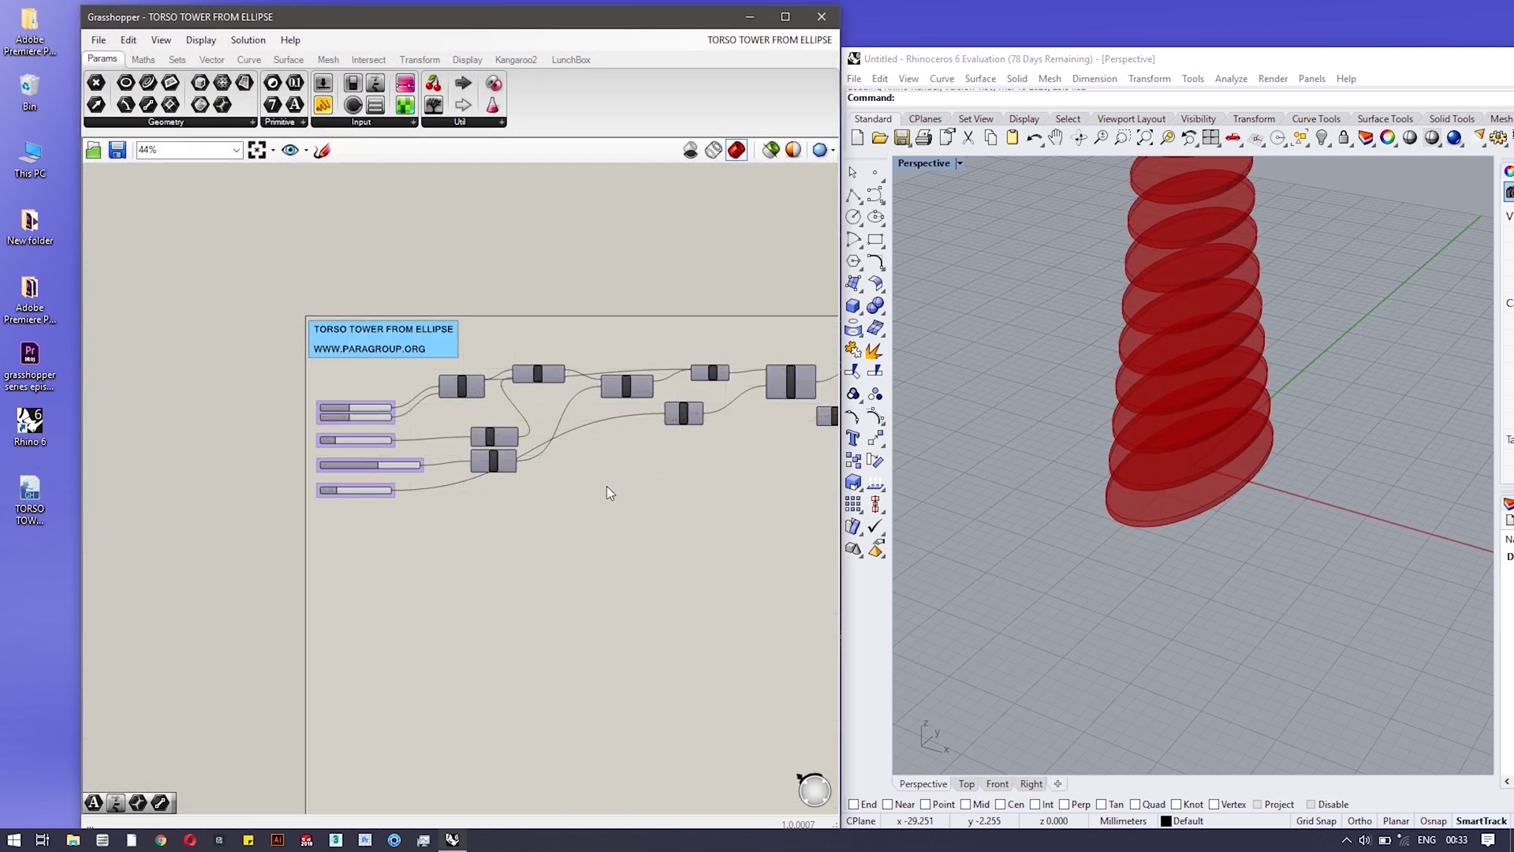
middle_click(608, 488)
click(415, 588)
scroll(629, 500, up, 3)
right_drag(695, 515, 297, 575)
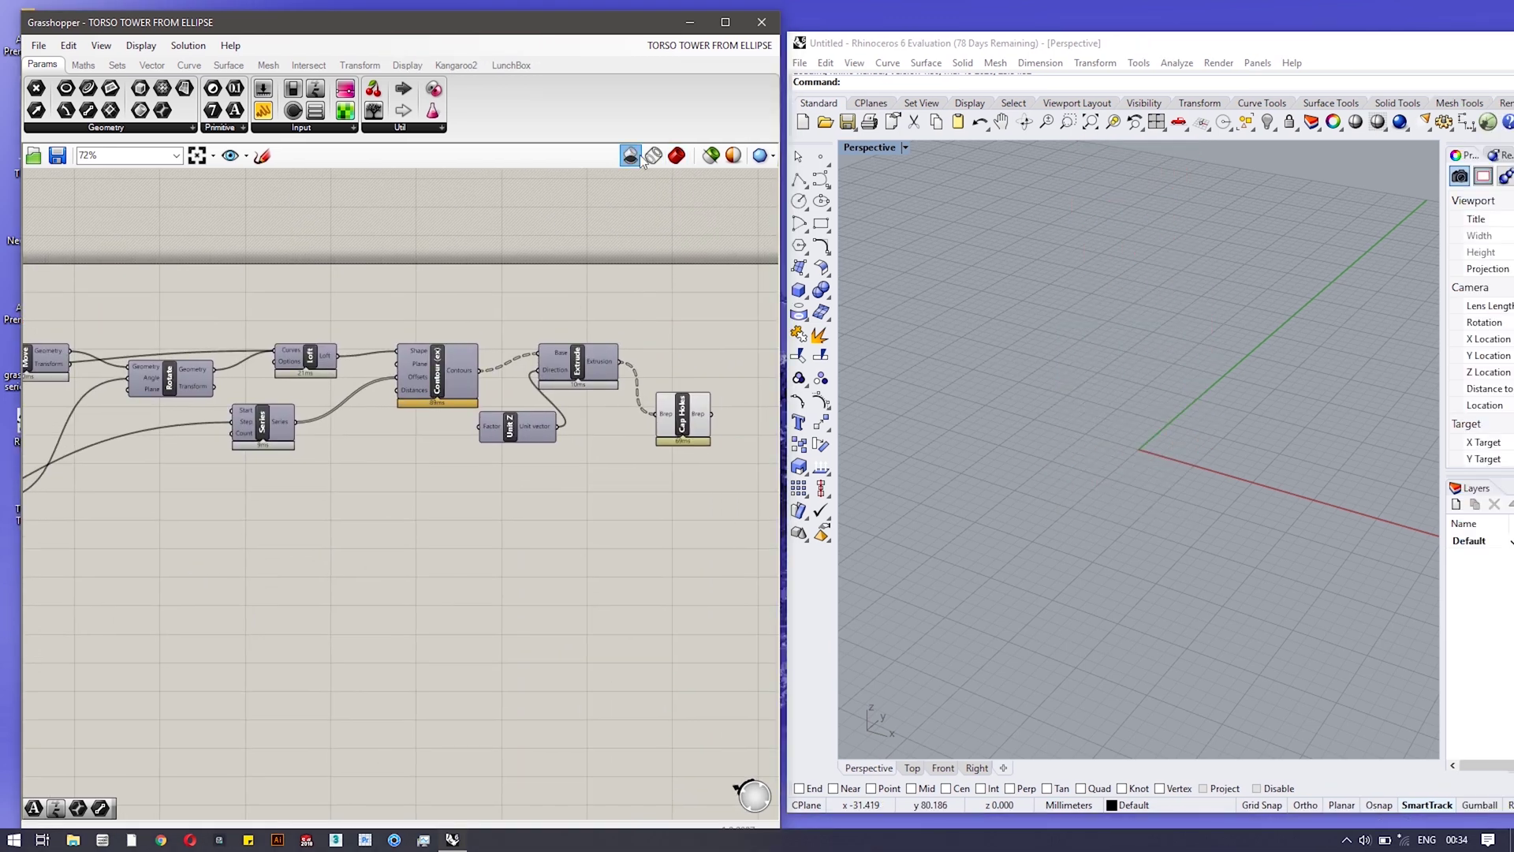
- Cycle the geometry preview through wireframe, none and shaded, and inspect the shaded tower in the Perspective viewport
click(653, 156)
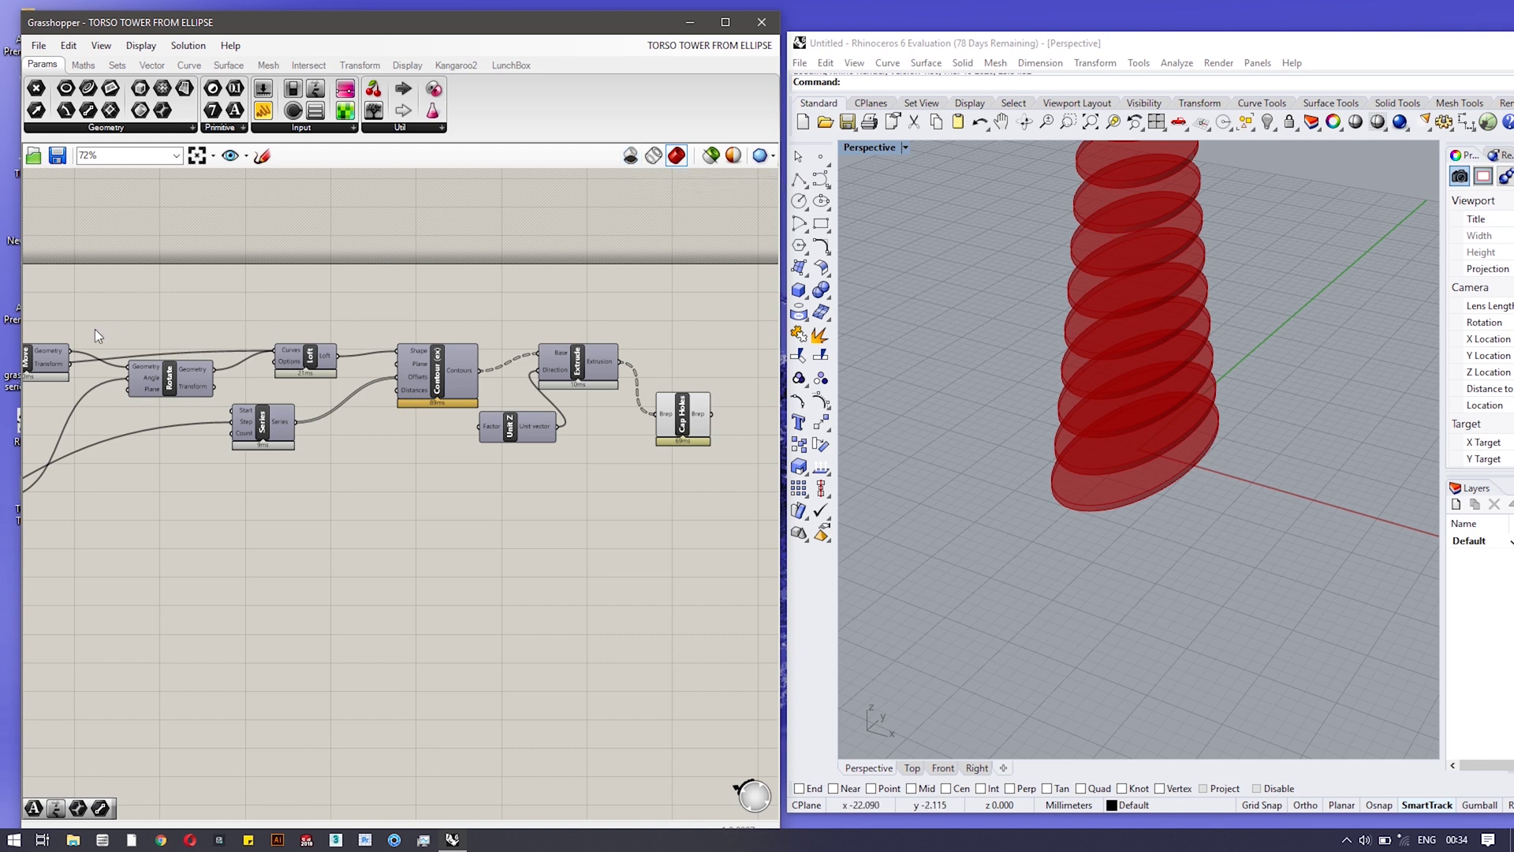
click(630, 155)
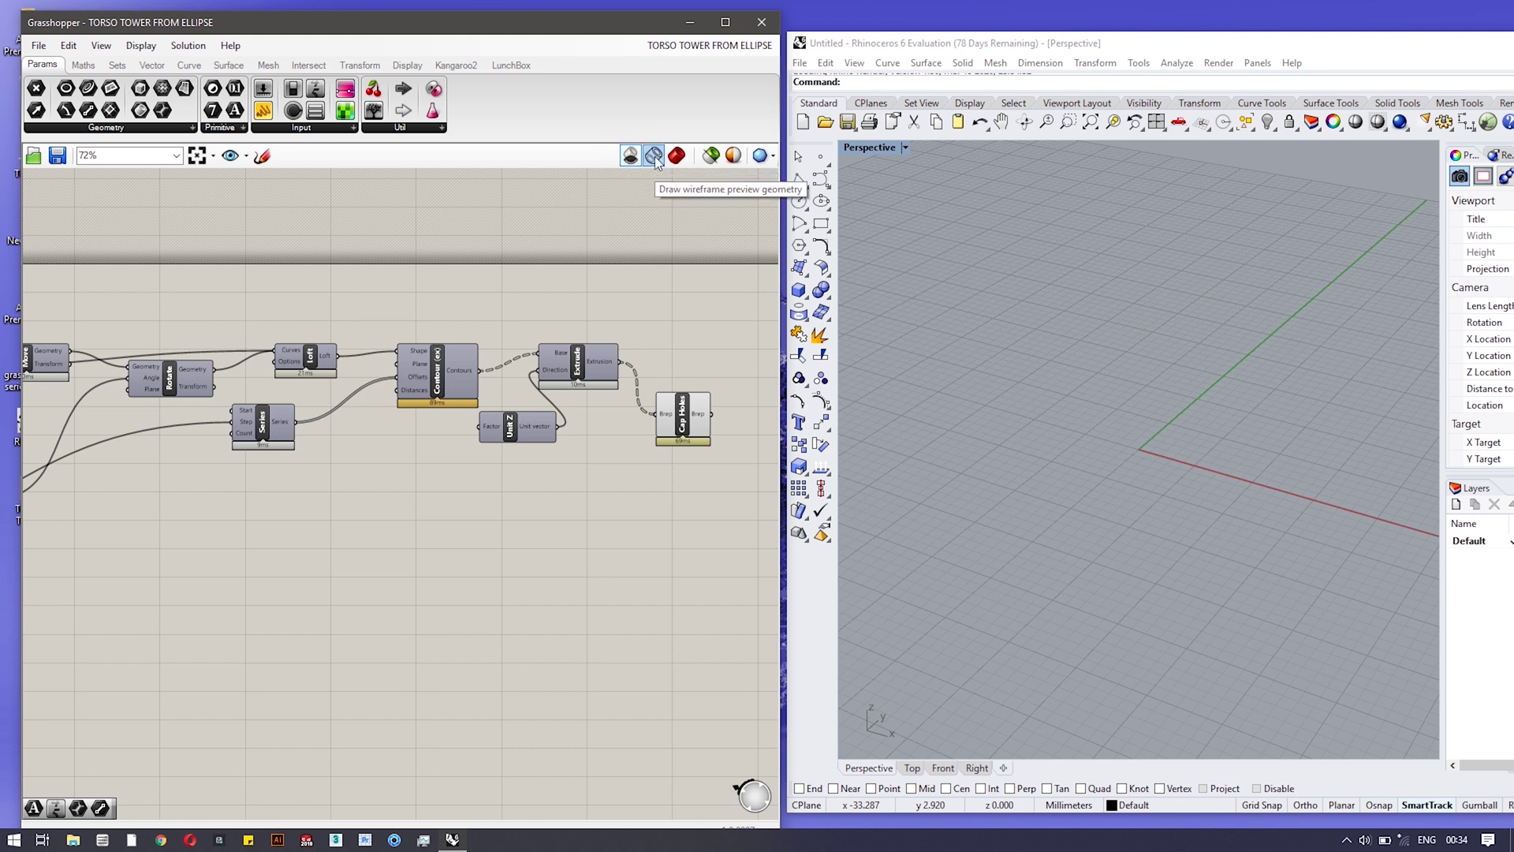
click(654, 156)
click(676, 156)
scroll(1061, 276, down, 3)
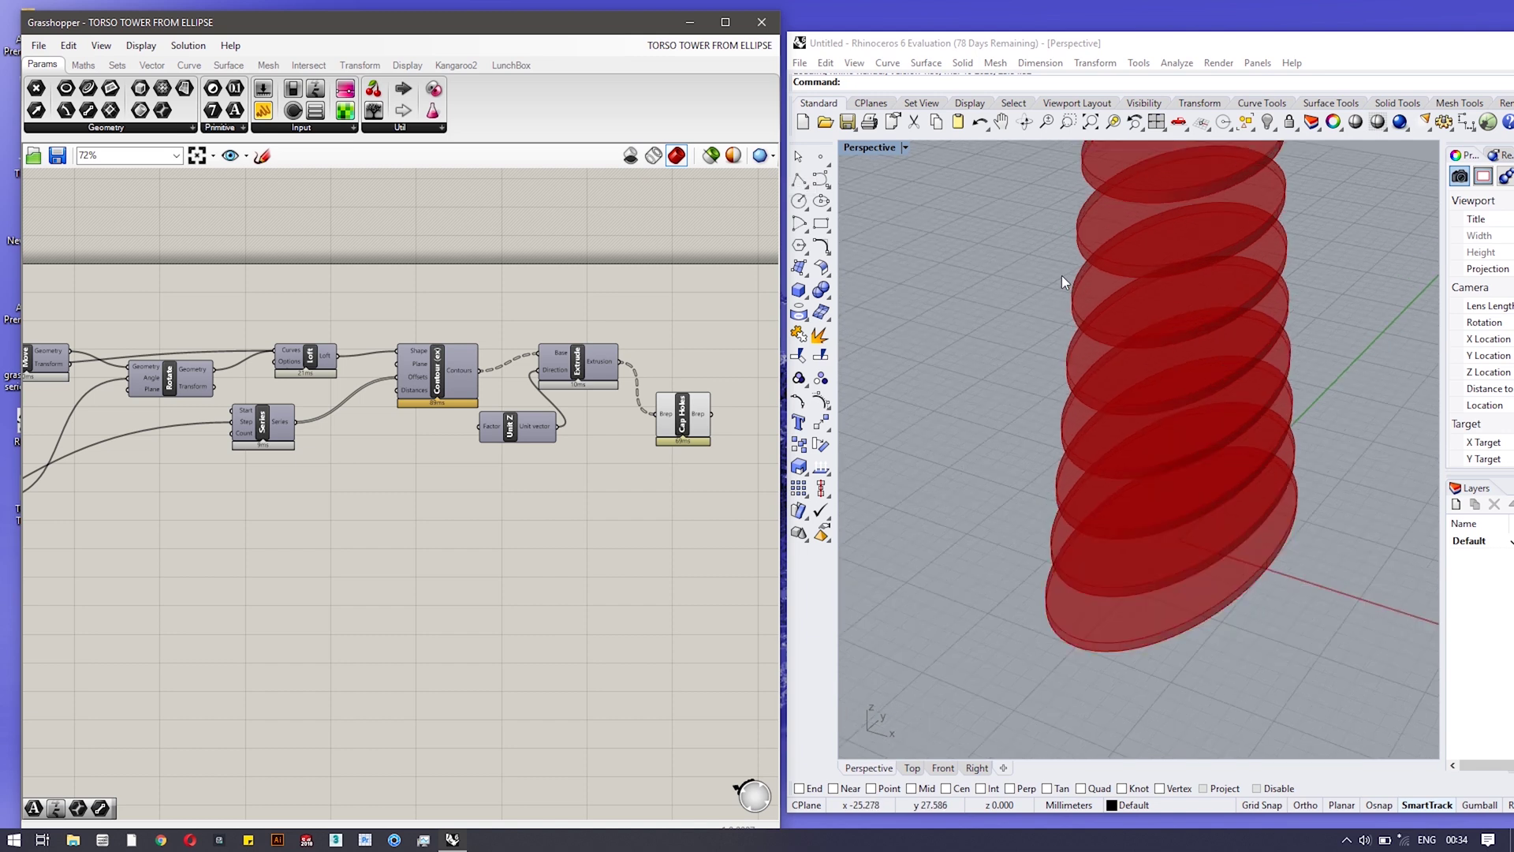
middle_click(1062, 272)
right_drag(904, 247, 1014, 223)
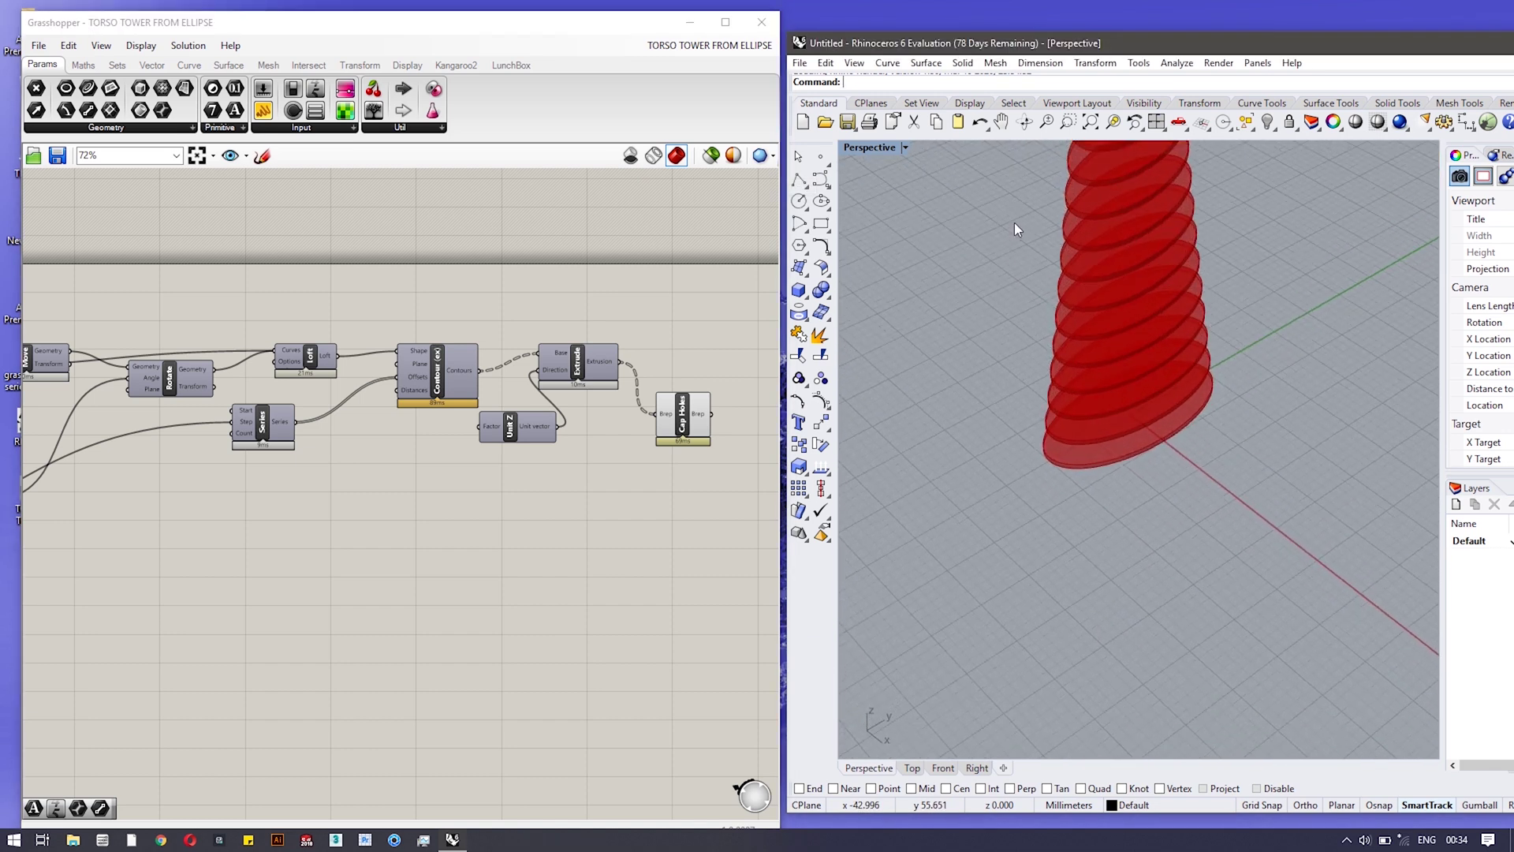
- Look at the selected-objects-only preview option and the preview mesh quality choices, leaving the quality setting alone
click(711, 156)
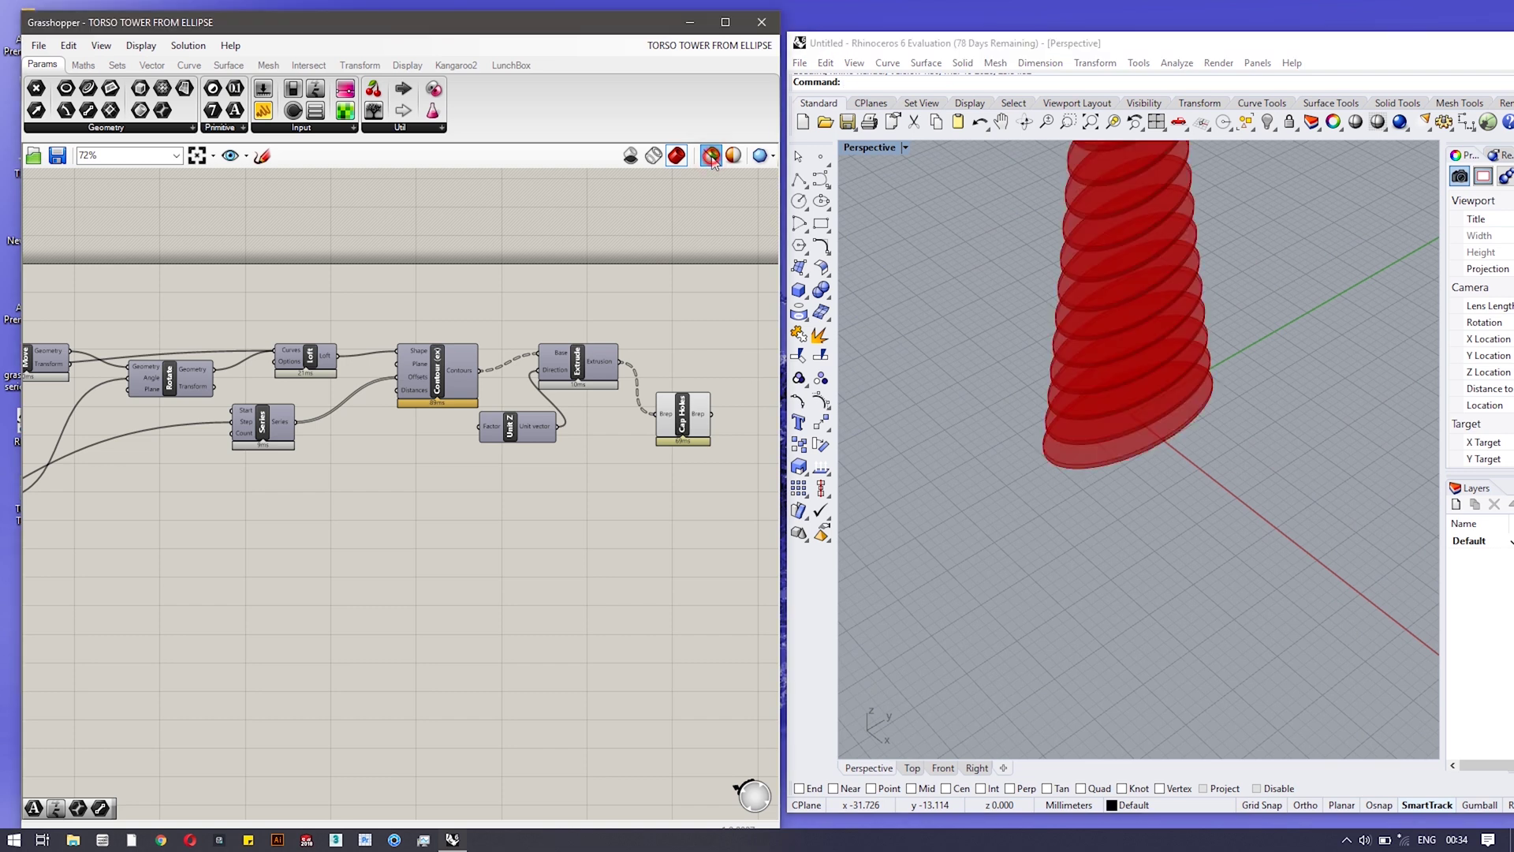
click(761, 157)
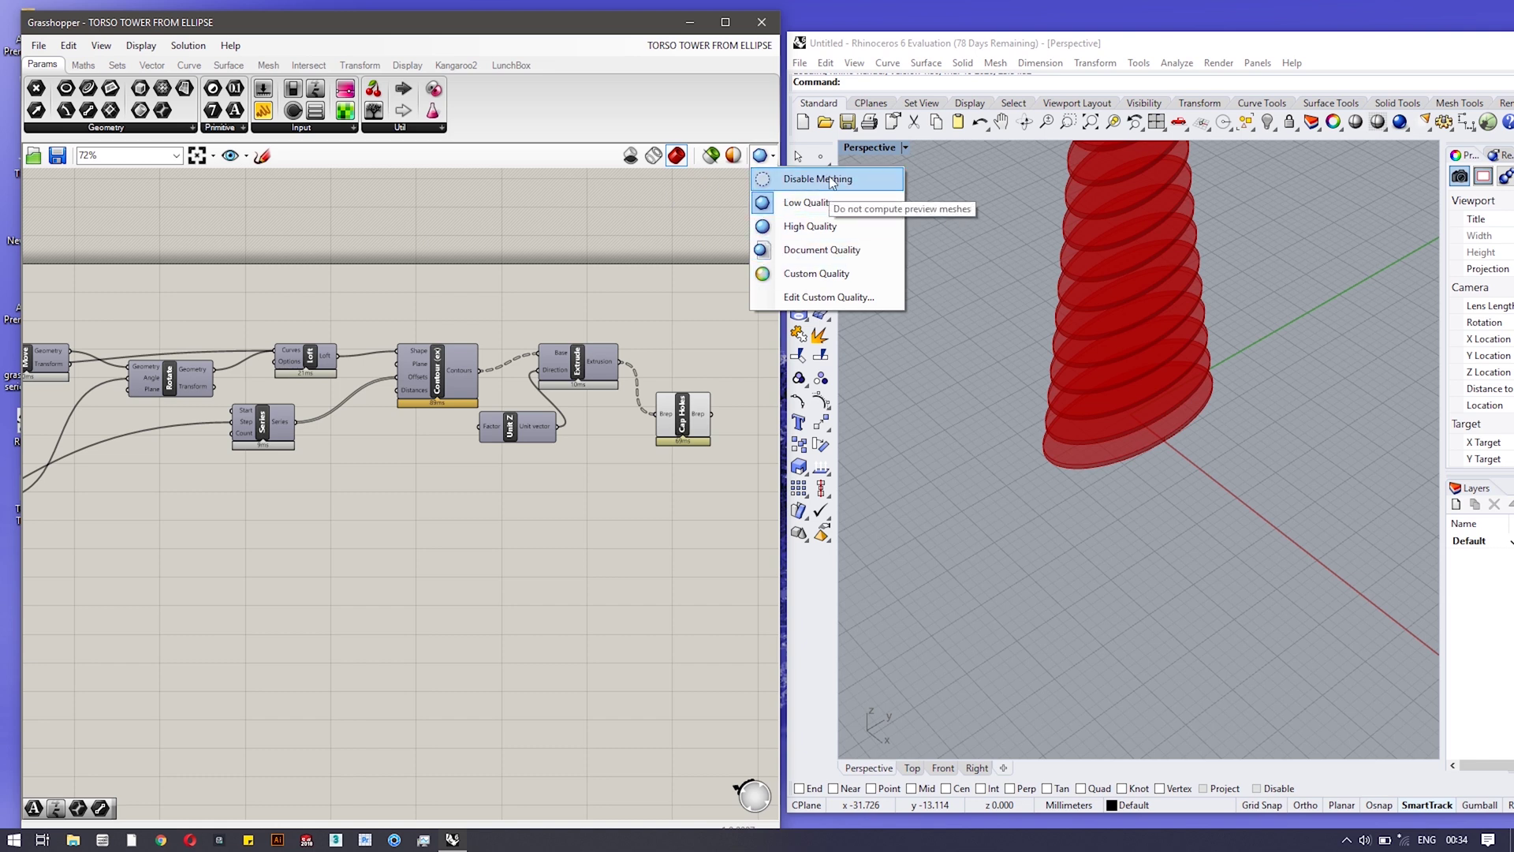
click(648, 288)
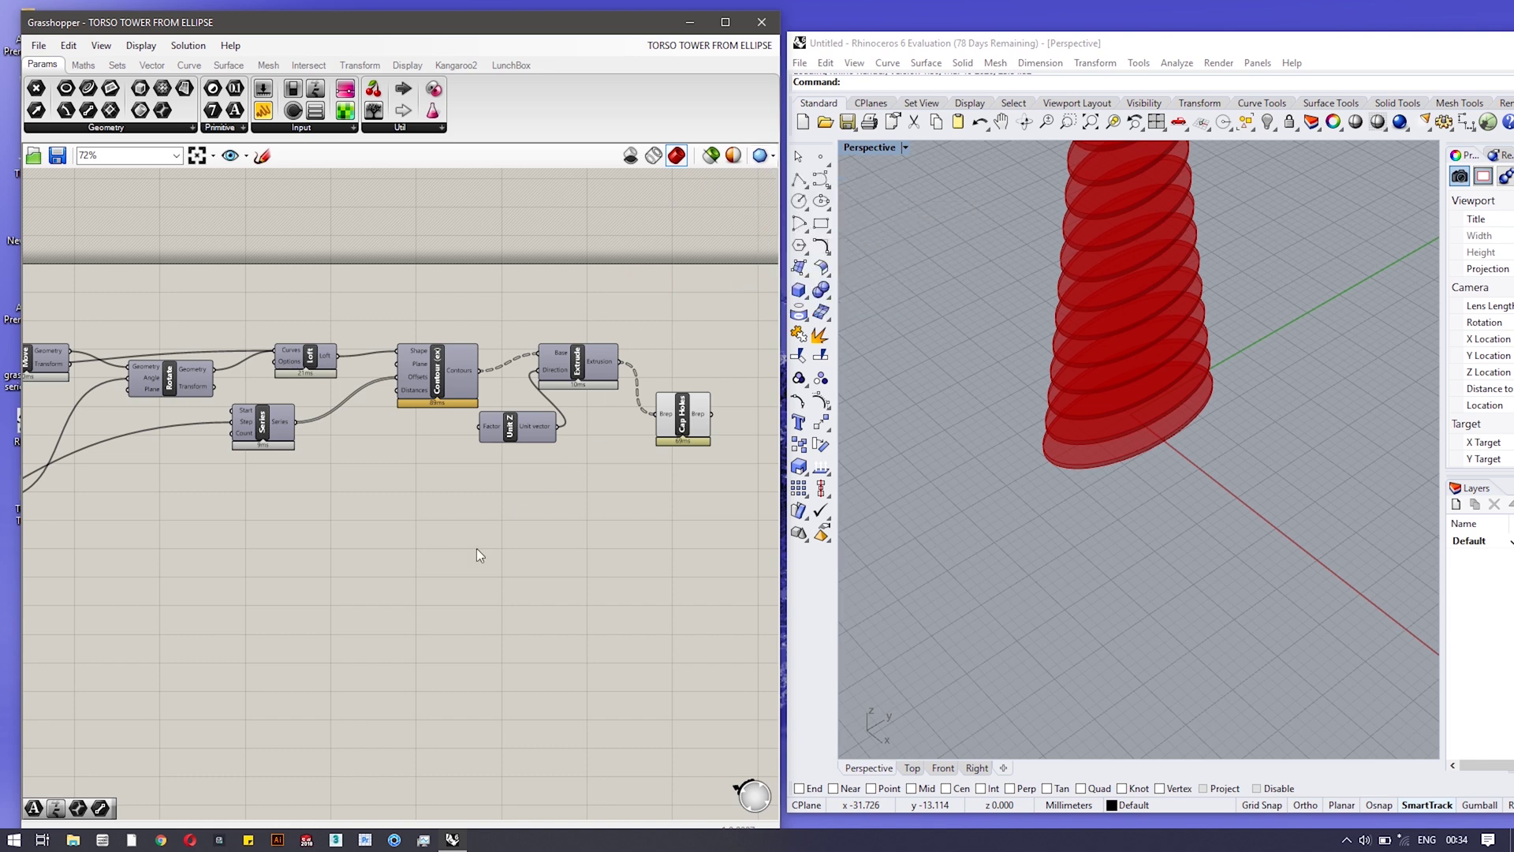
- Bring up the component search box and the radial menu over empty canvas, and dismiss them
scroll(431, 498, down, 3)
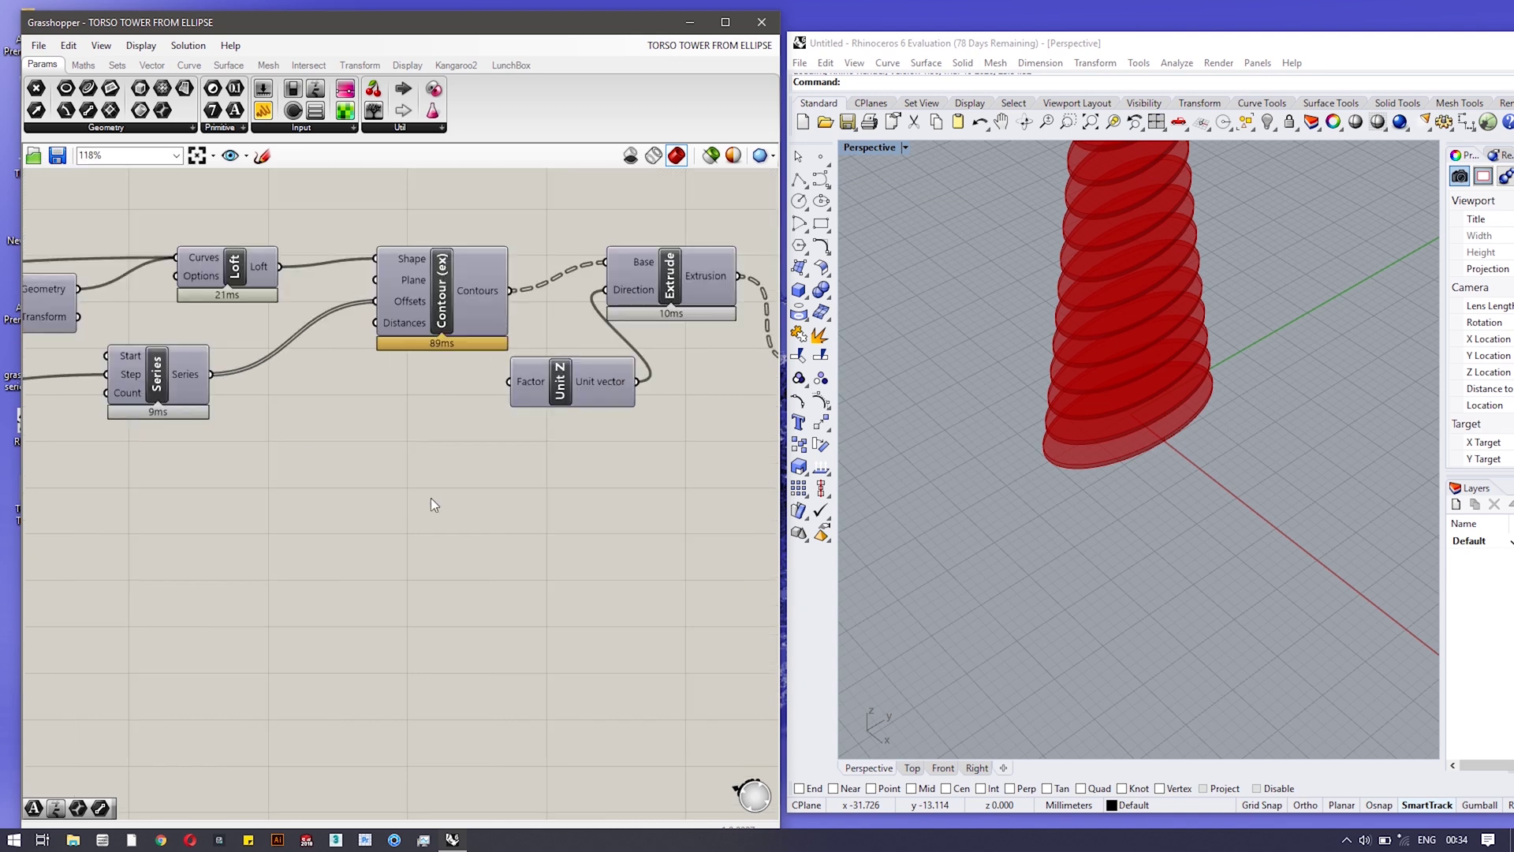
scroll(225, 561, down, 1)
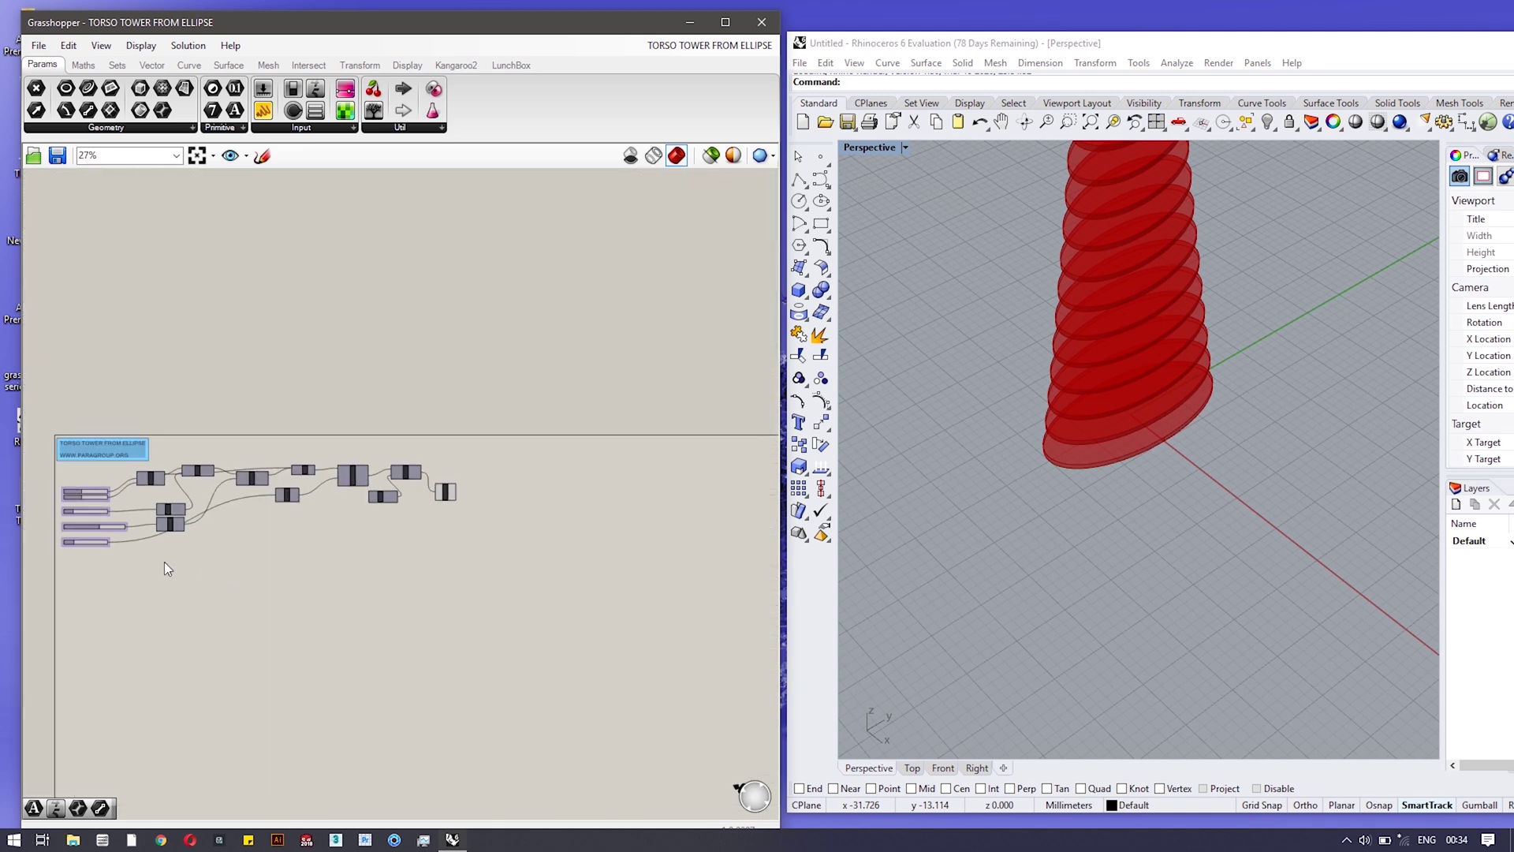
middle_click(164, 561)
double_click(462, 451)
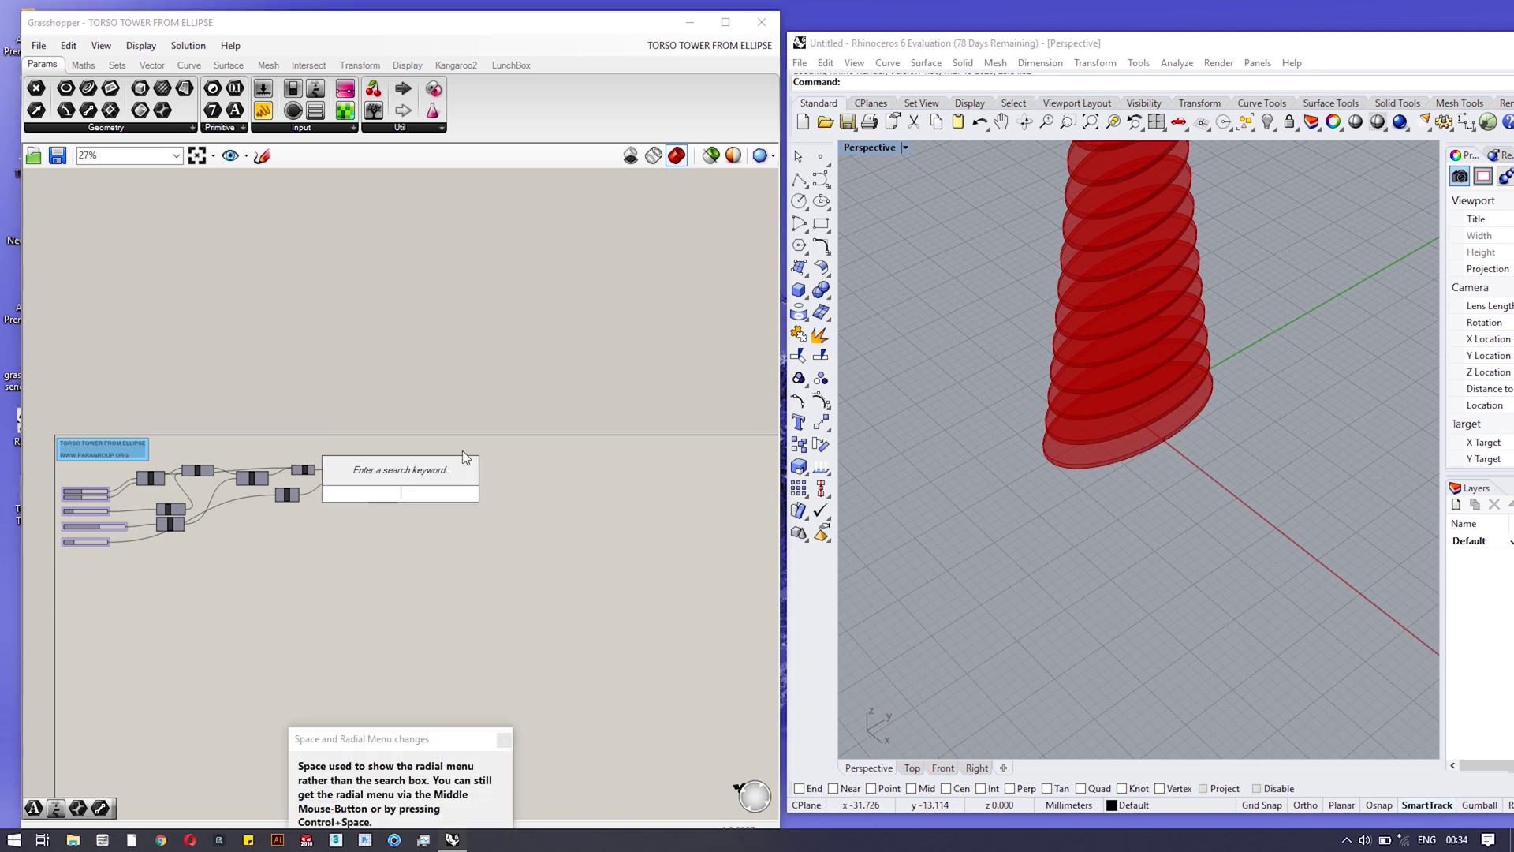
click(462, 451)
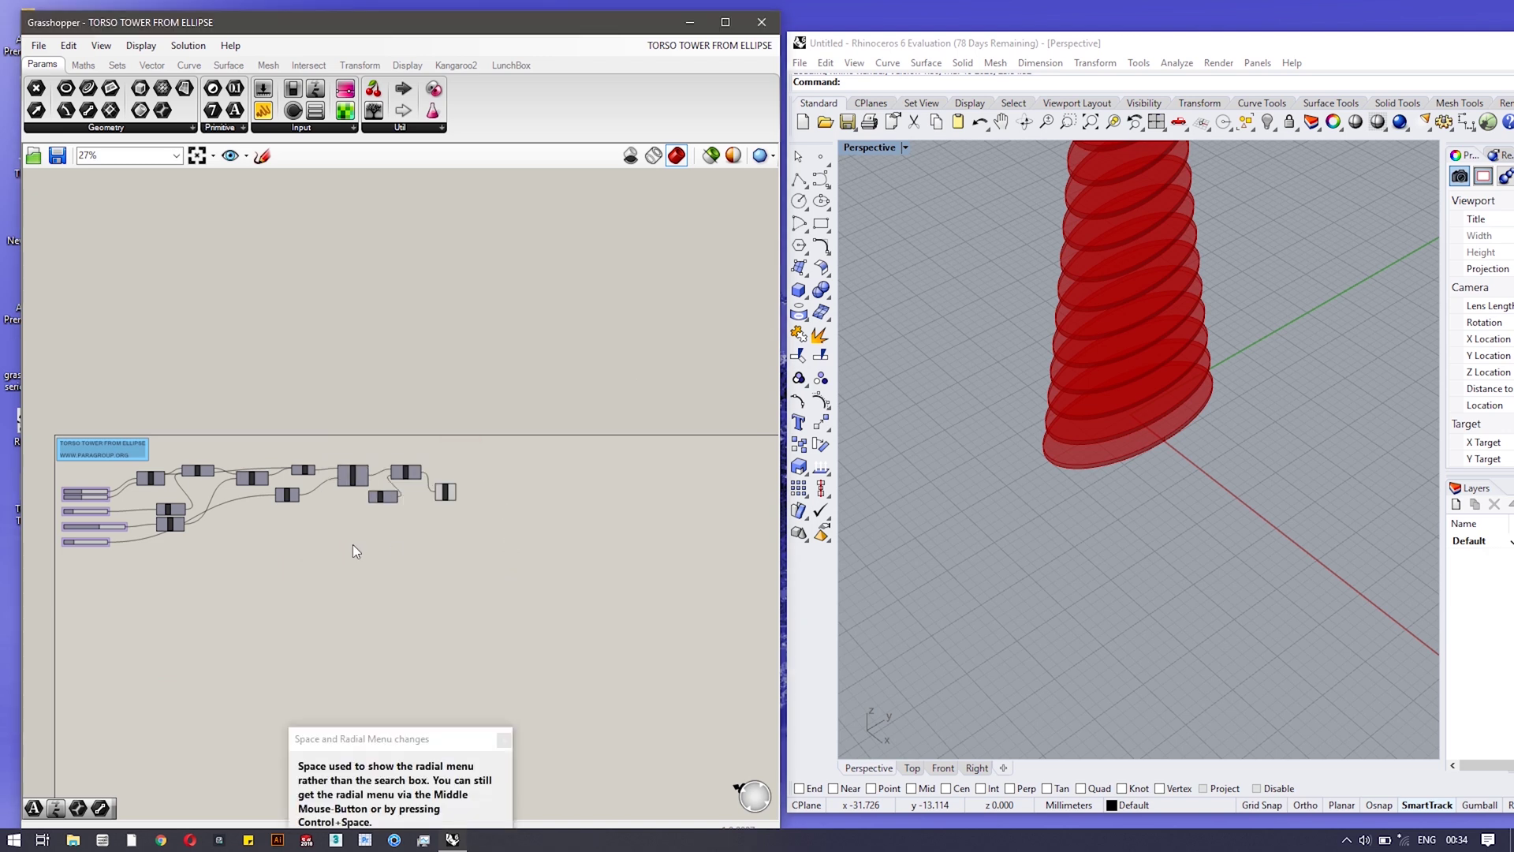
key(space)
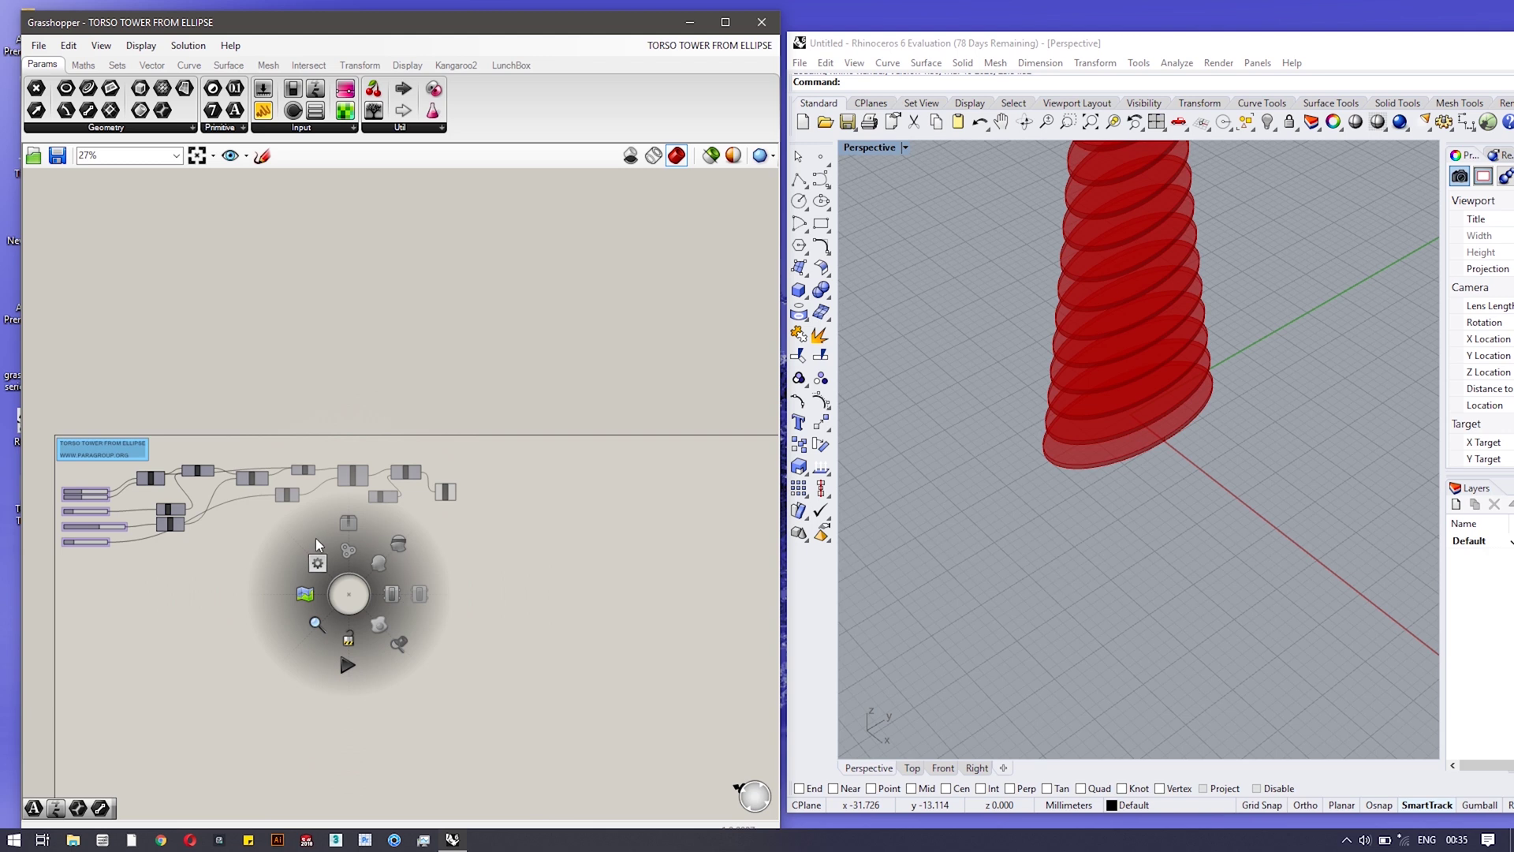
click(551, 557)
key(space)
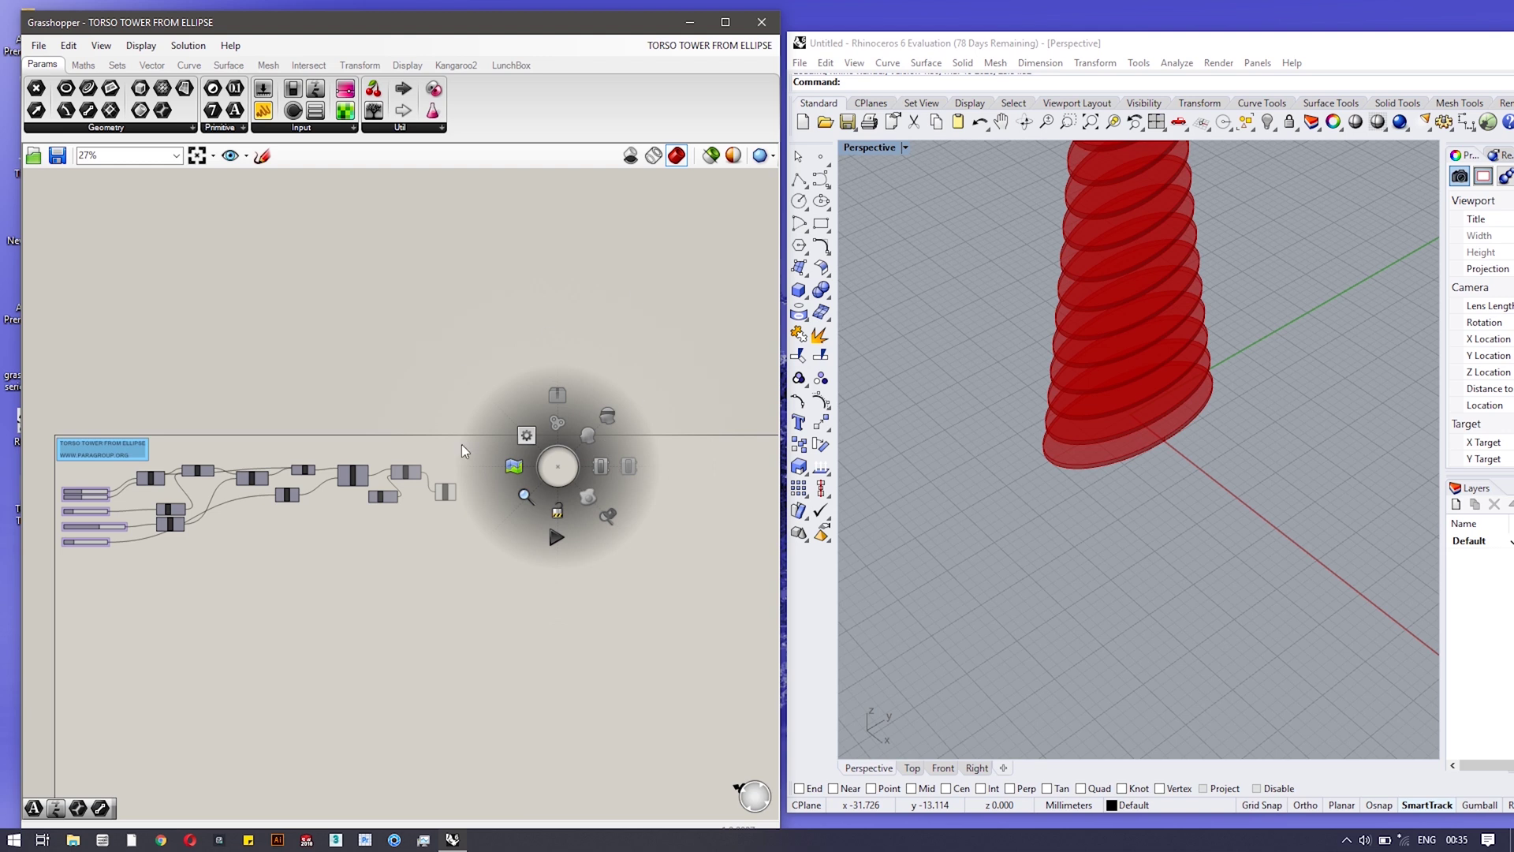
click(518, 648)
- Examine the tower definition from the input sliders and Ellipse component through to Cap Holes
scroll(93, 535, up, 5)
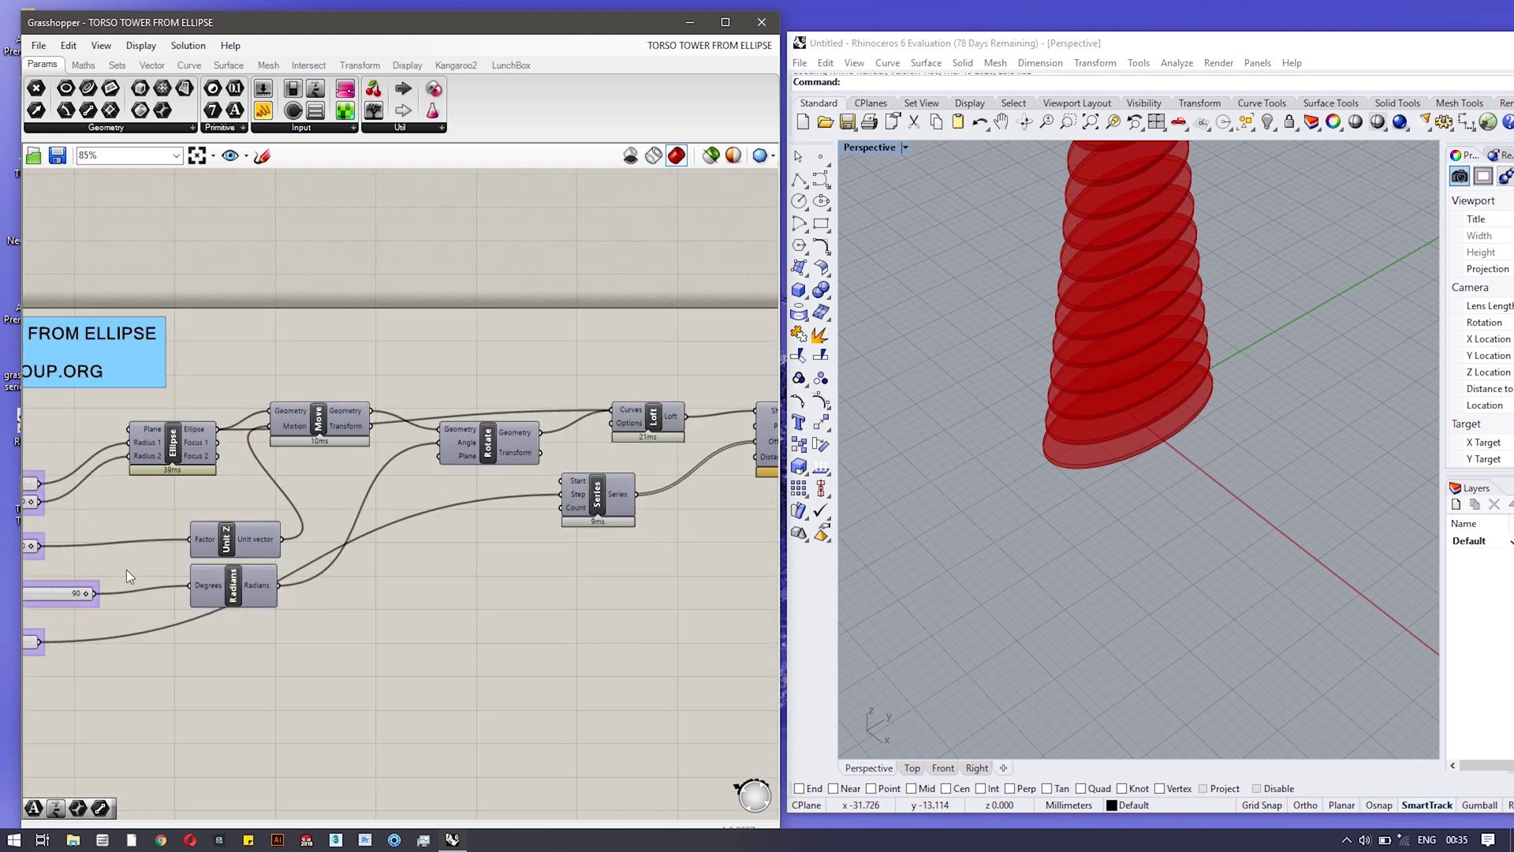
mouse_move(292, 23)
mouse_down()
mouse_move(294, 10)
mouse_move(294, 38)
mouse_move(295, 26)
mouse_up()
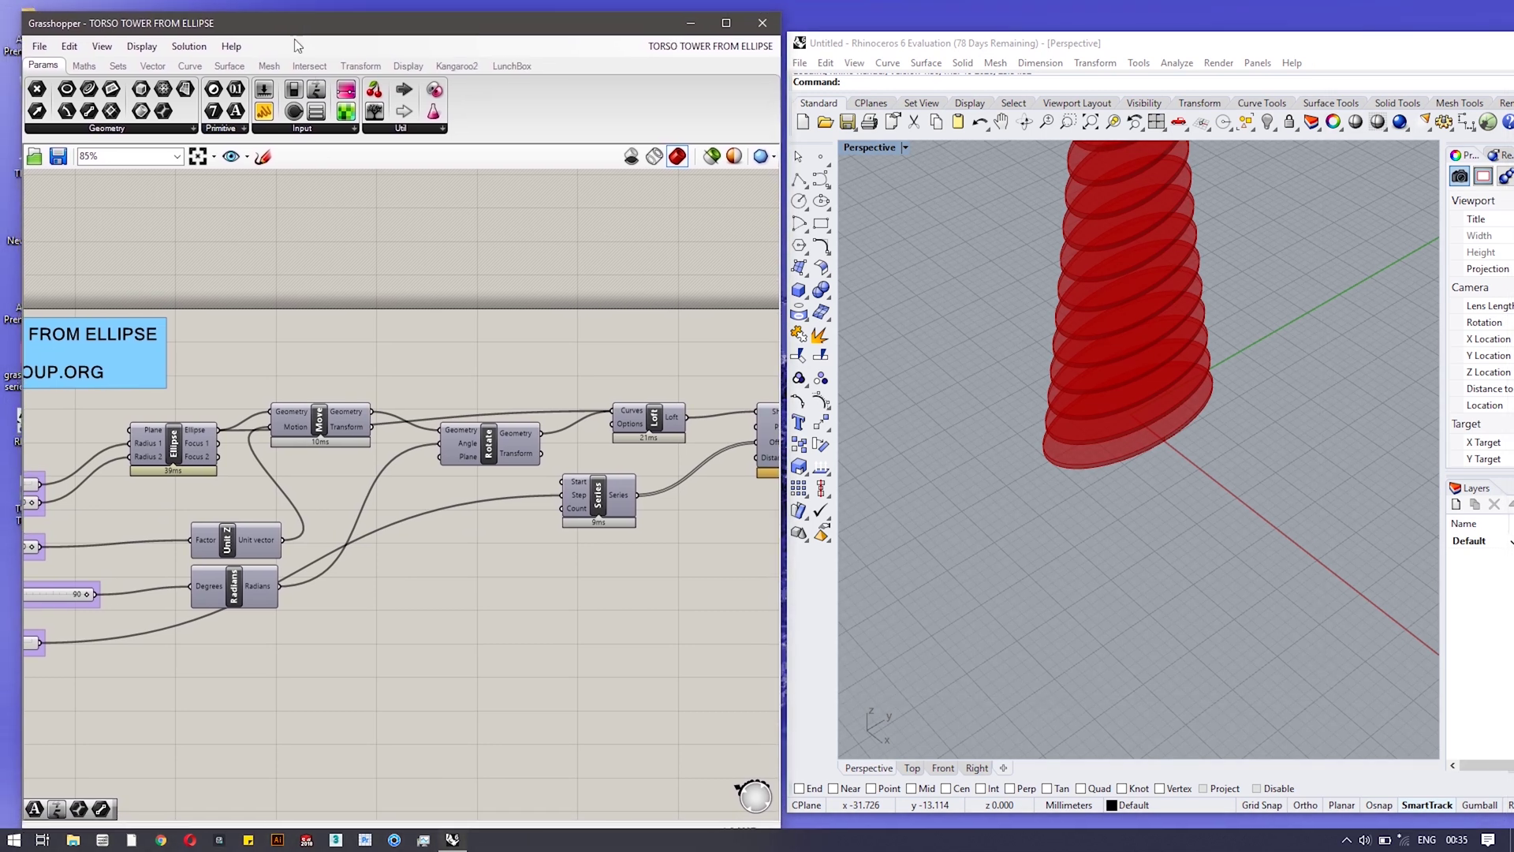
scroll(339, 445, up, 2)
scroll(254, 552, down, 5)
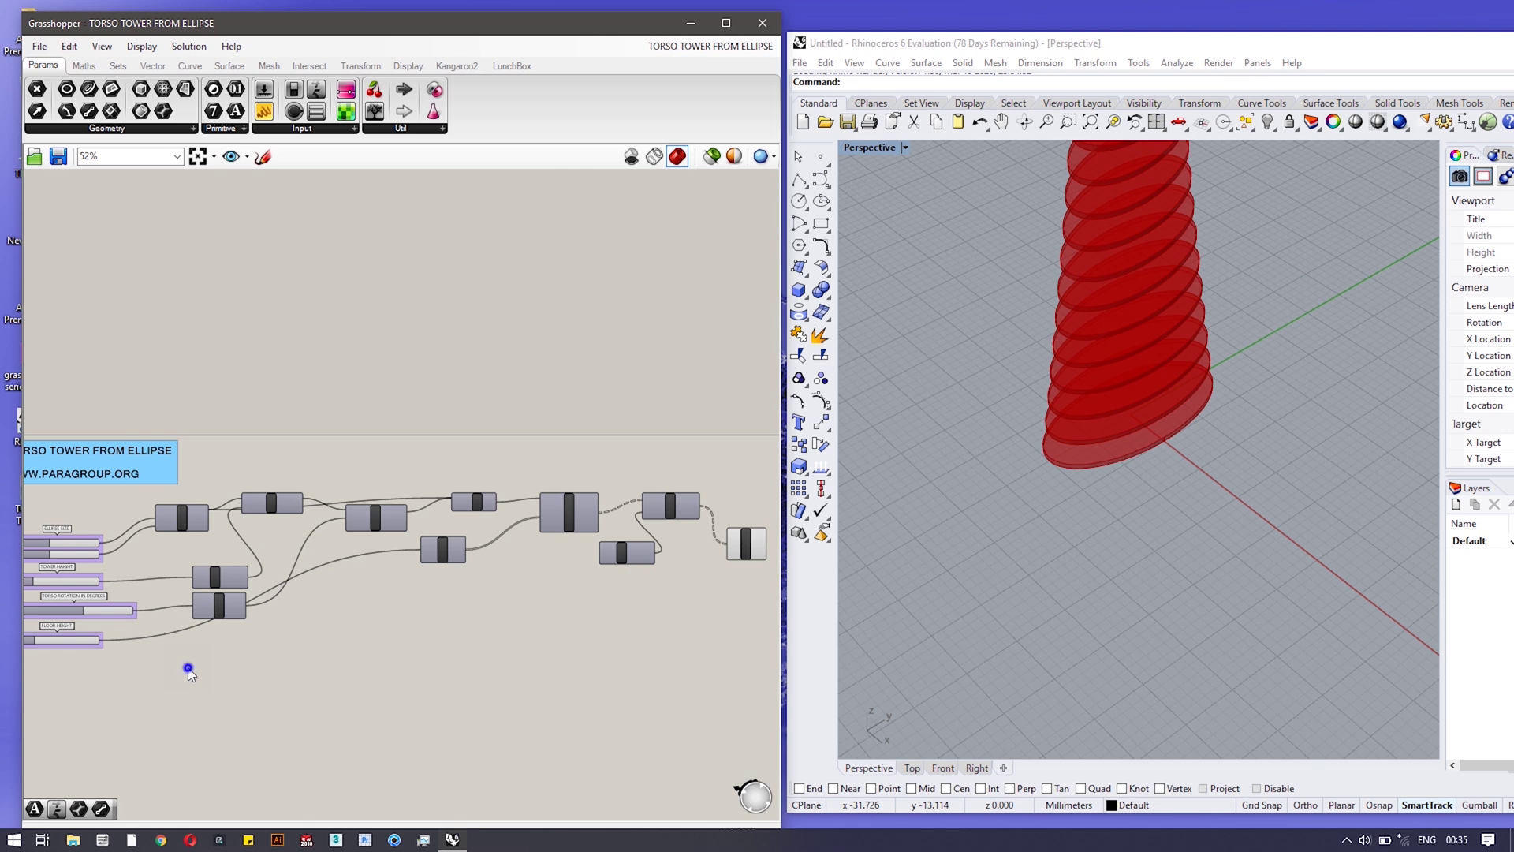
right_drag(187, 667, 399, 507)
scroll(290, 384, up, 3)
scroll(595, 457, down, 3)
right_drag(710, 501, 276, 553)
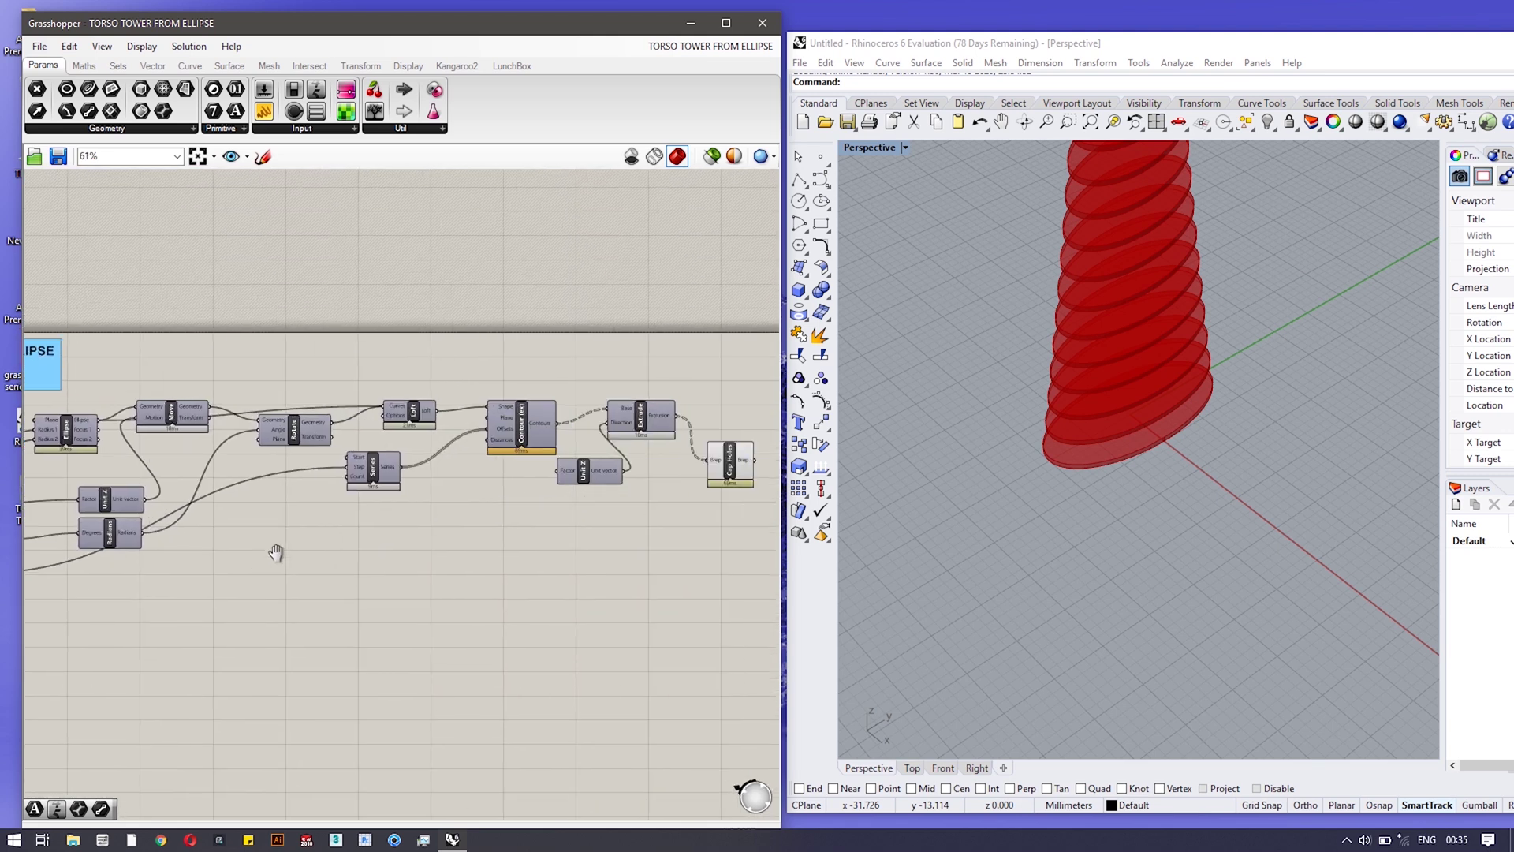
- Place a geometry parameter just below the Rotate component, on the side of its inputs
scroll(206, 451, up, 4)
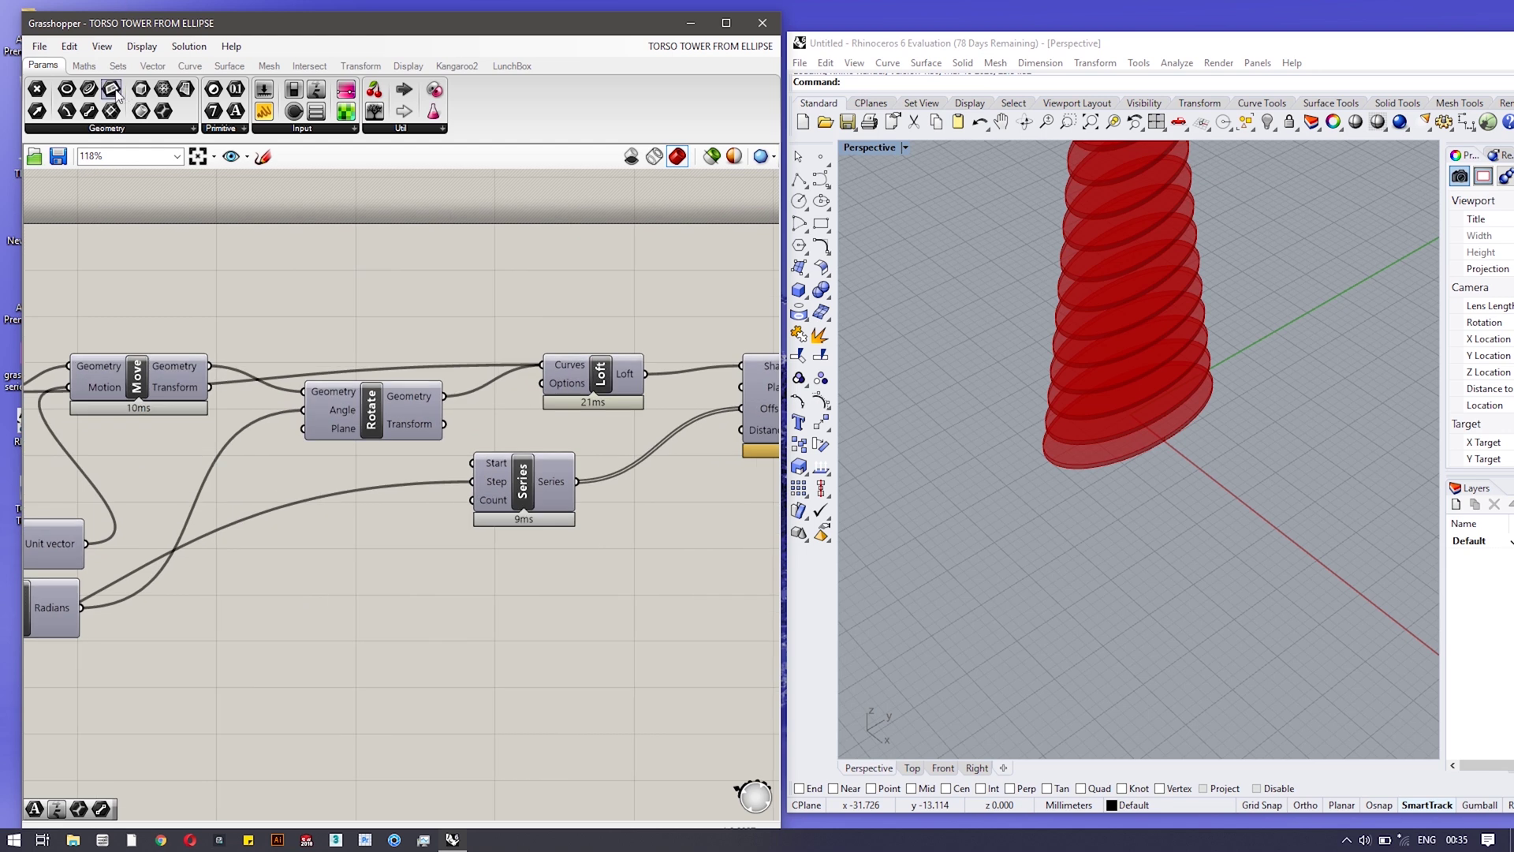
drag(113, 96, 234, 481)
scroll(258, 410, down, 4)
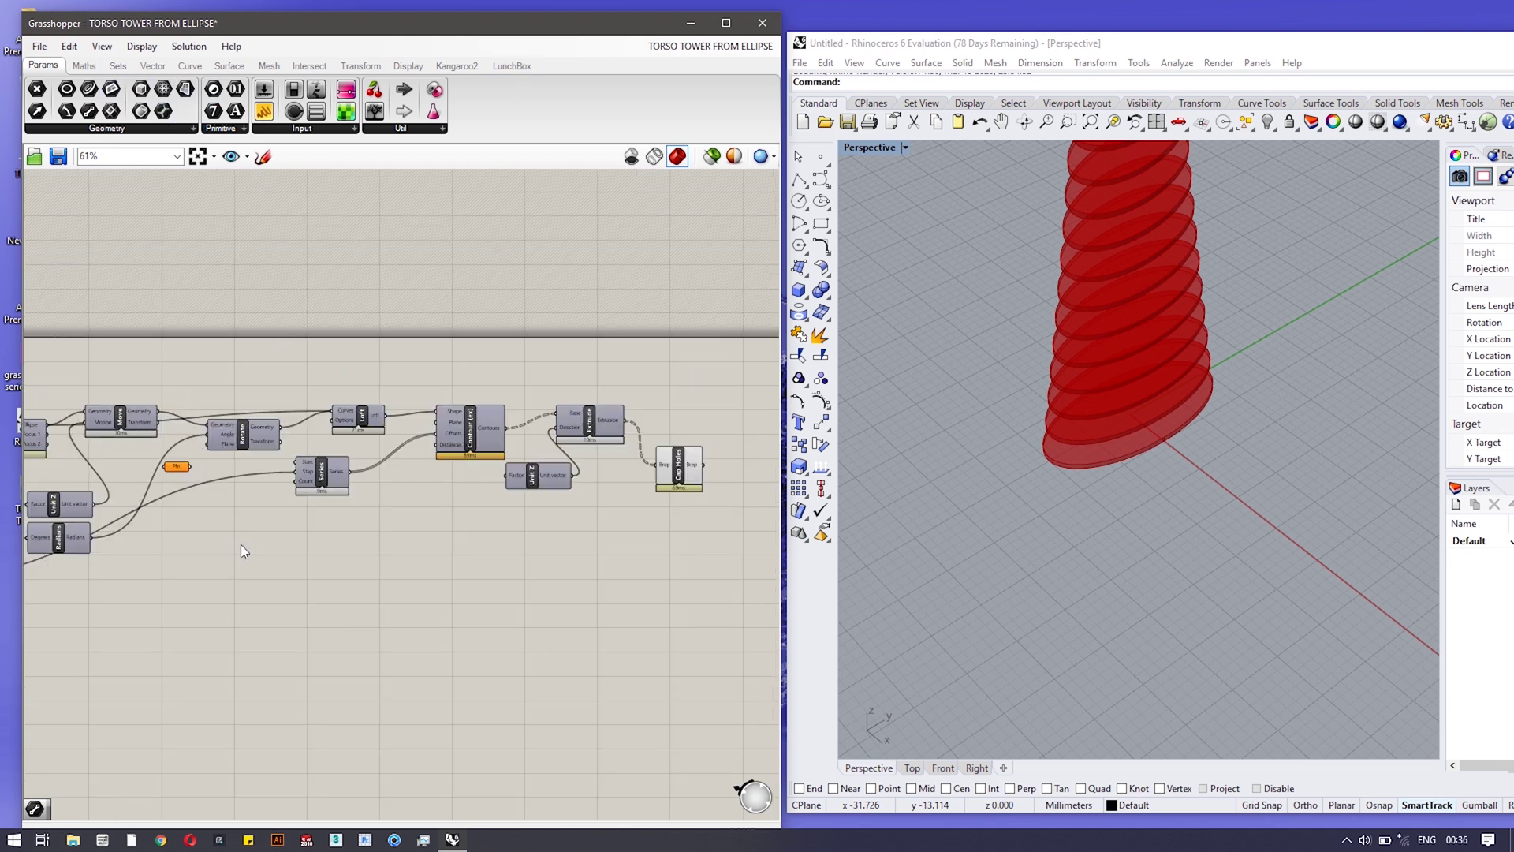
- Move the components from Rotate through Cap Holes farther along the canvas, and nudge the Plane parameter into the freed gap
drag(189, 316, 603, 588)
click(373, 597)
drag(194, 337, 702, 556)
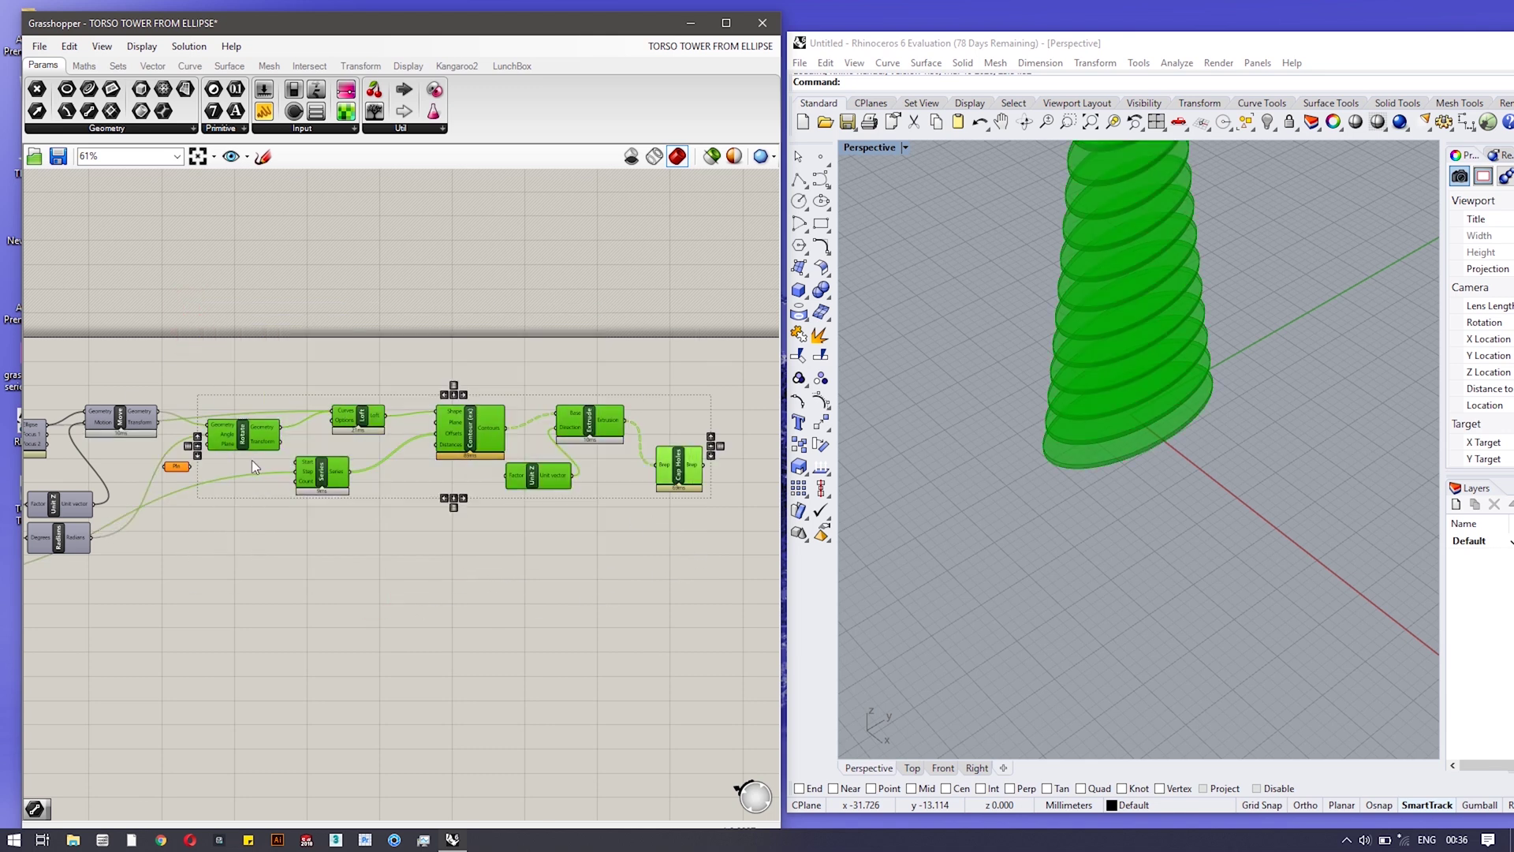
drag(236, 440, 339, 439)
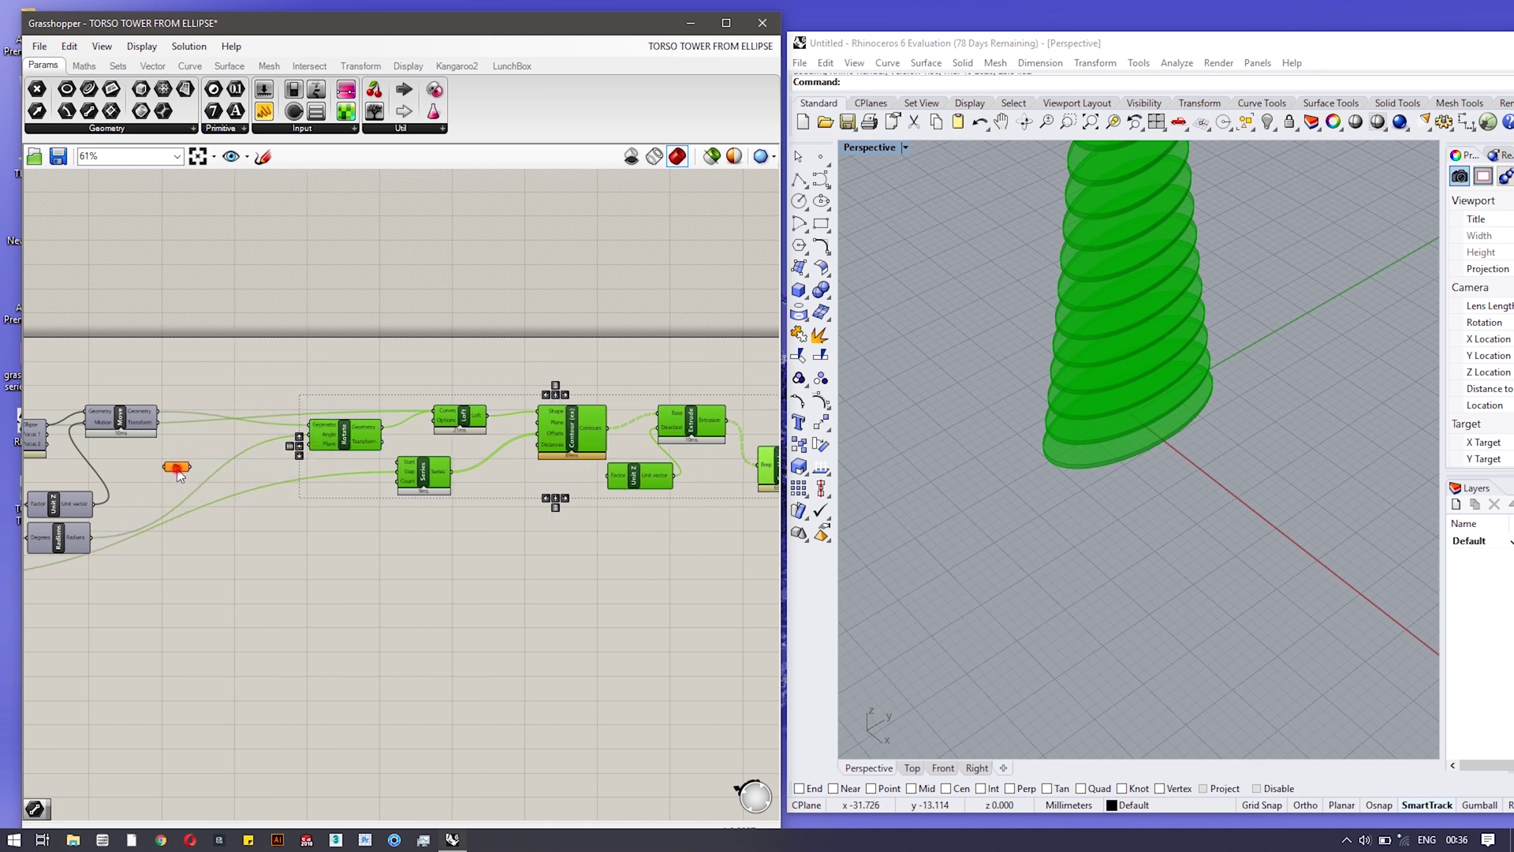
drag(177, 472, 215, 462)
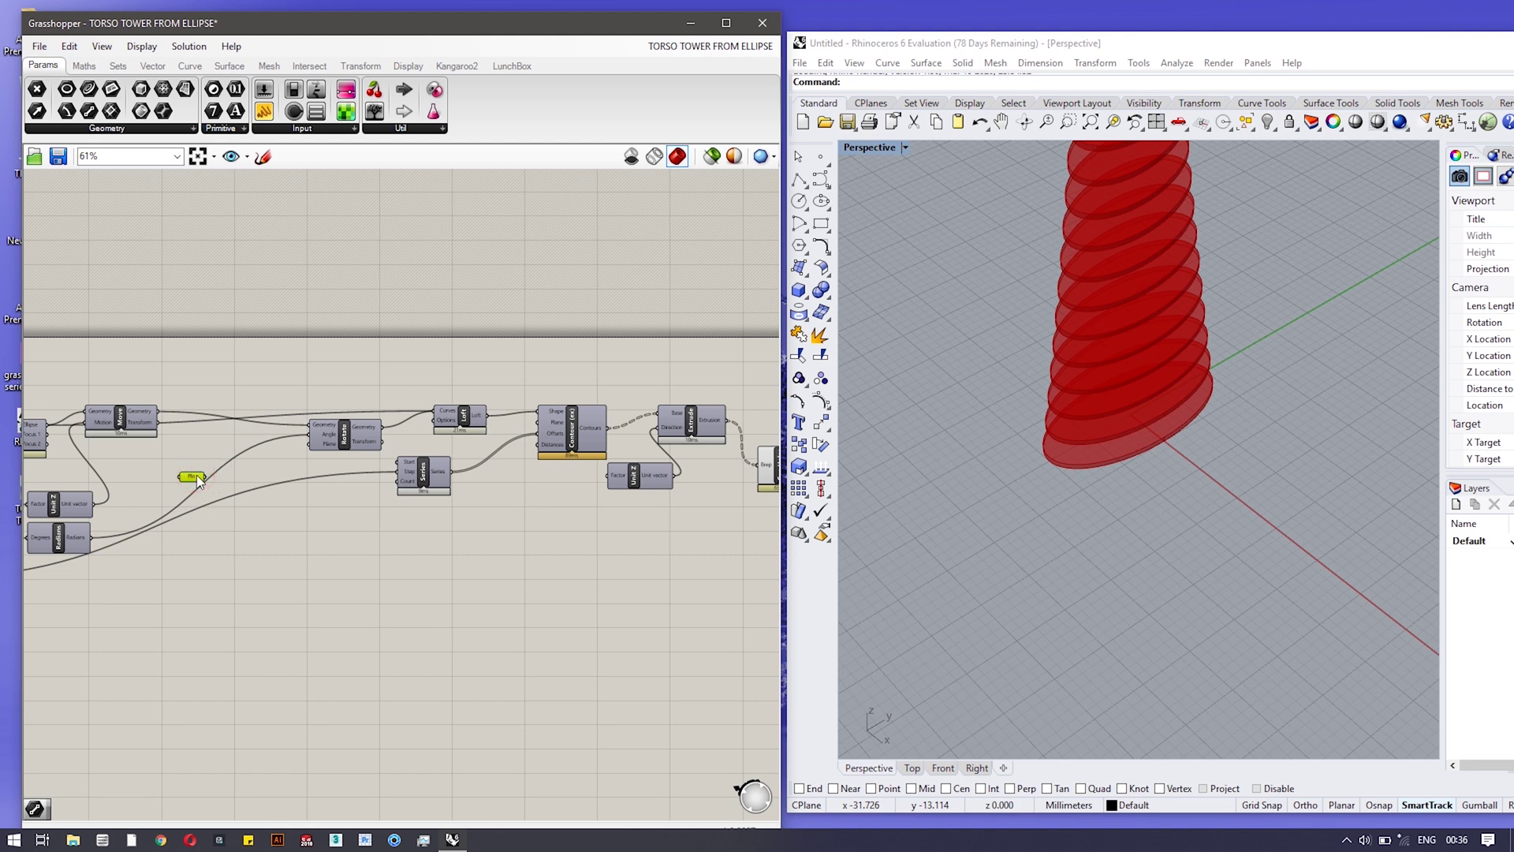
click(276, 640)
- Look at the list of canvas widgets, stopping at the Compass option
scroll(505, 407, down, 3)
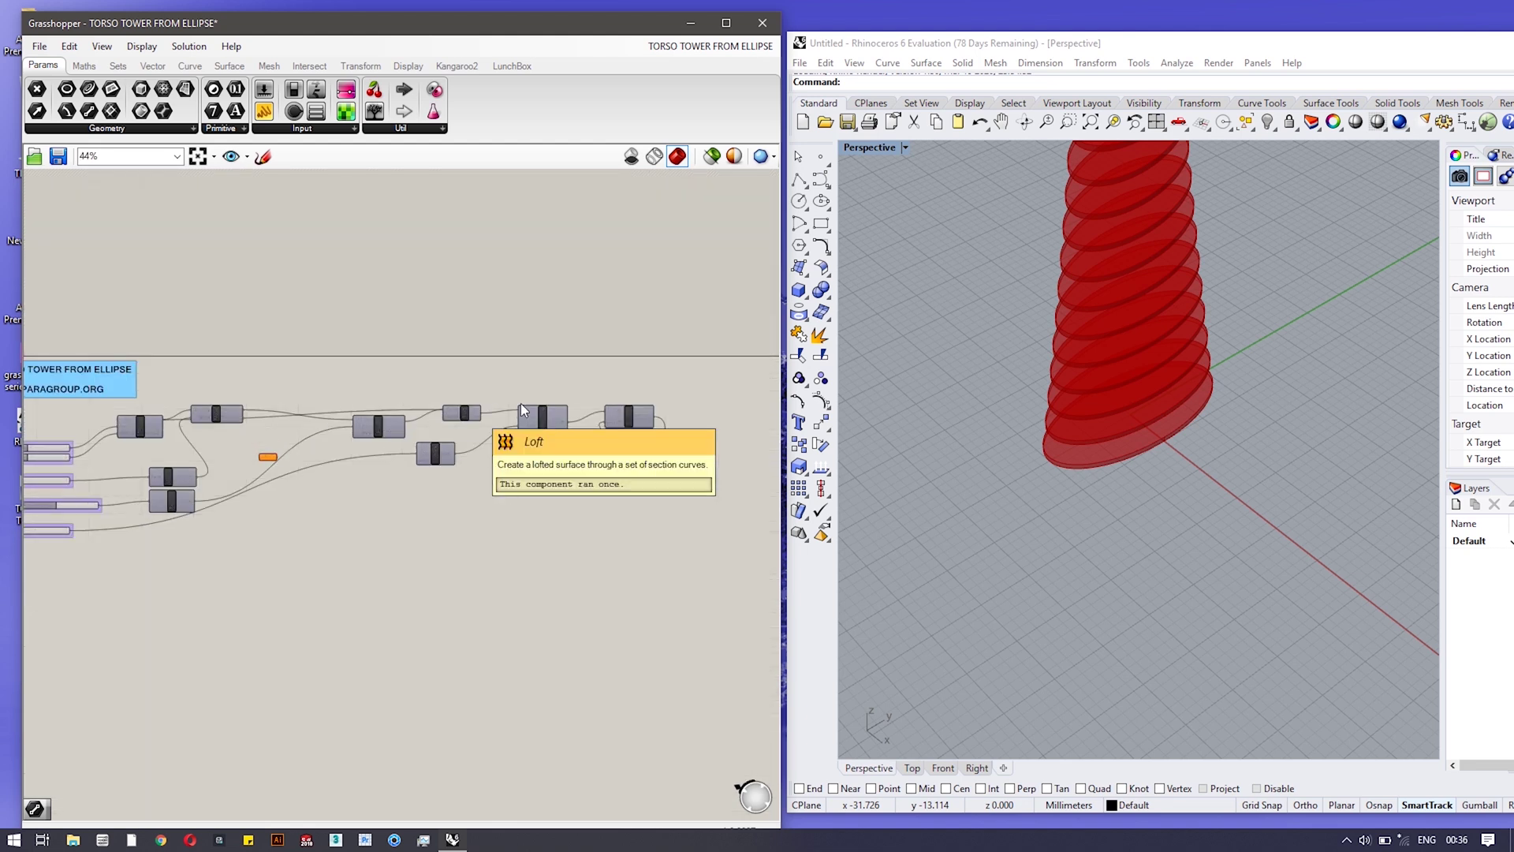
scroll(534, 454, up, 5)
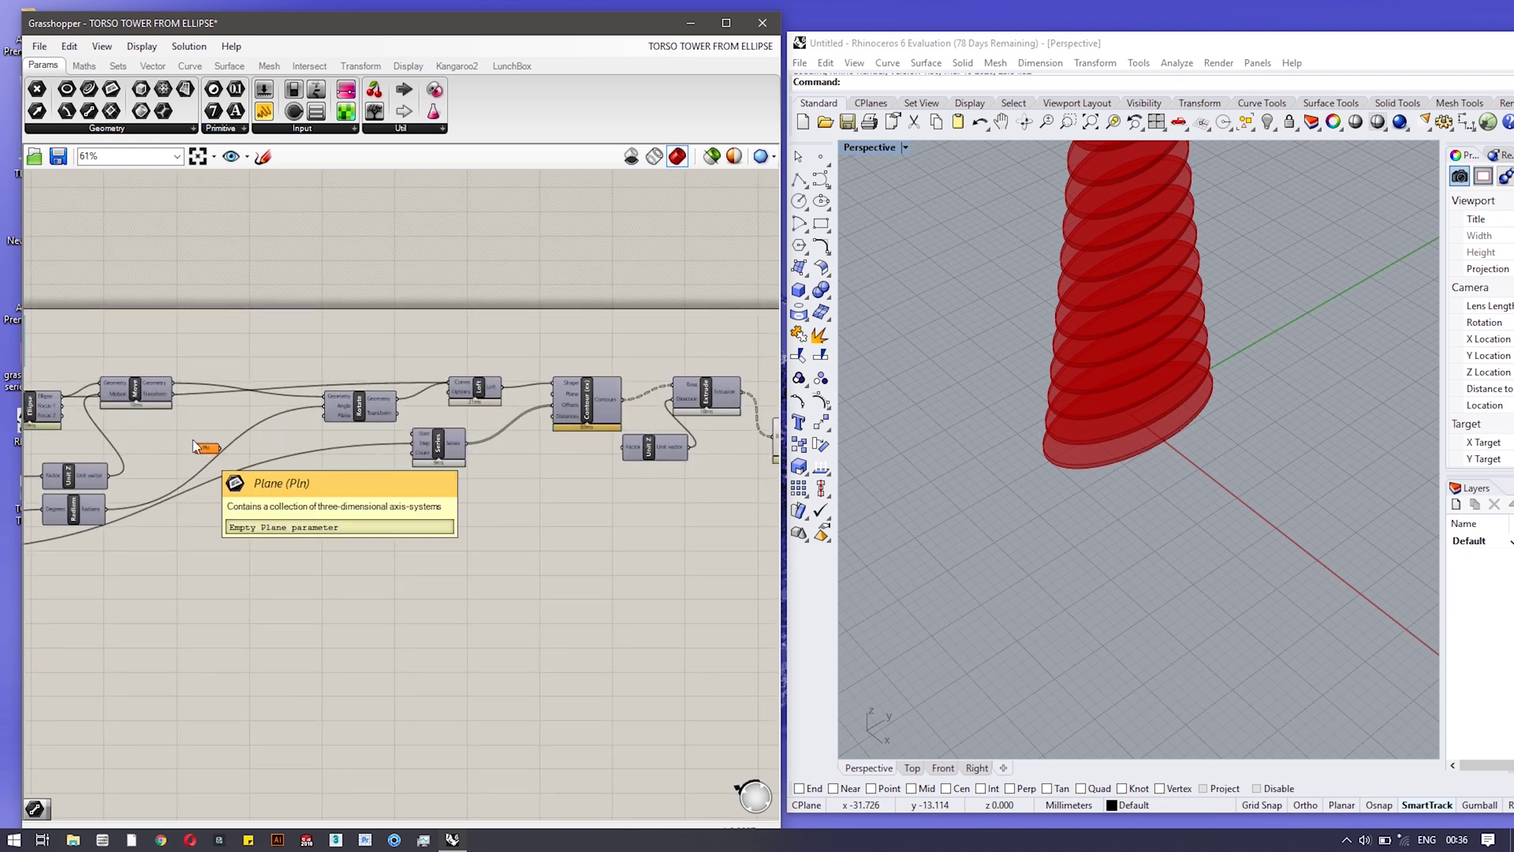
click(142, 46)
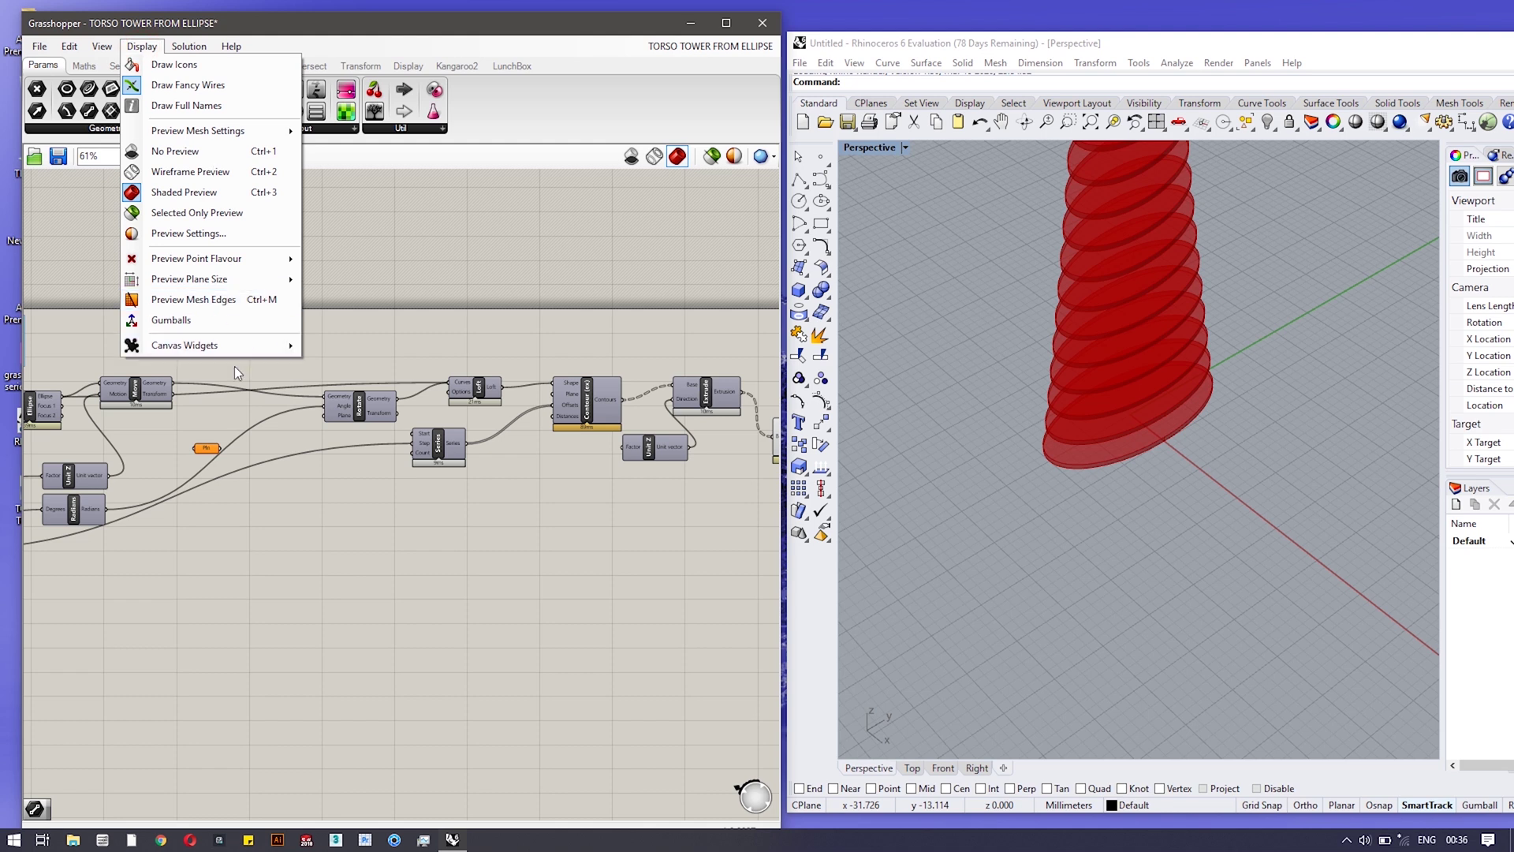
mouse_move(248, 345)
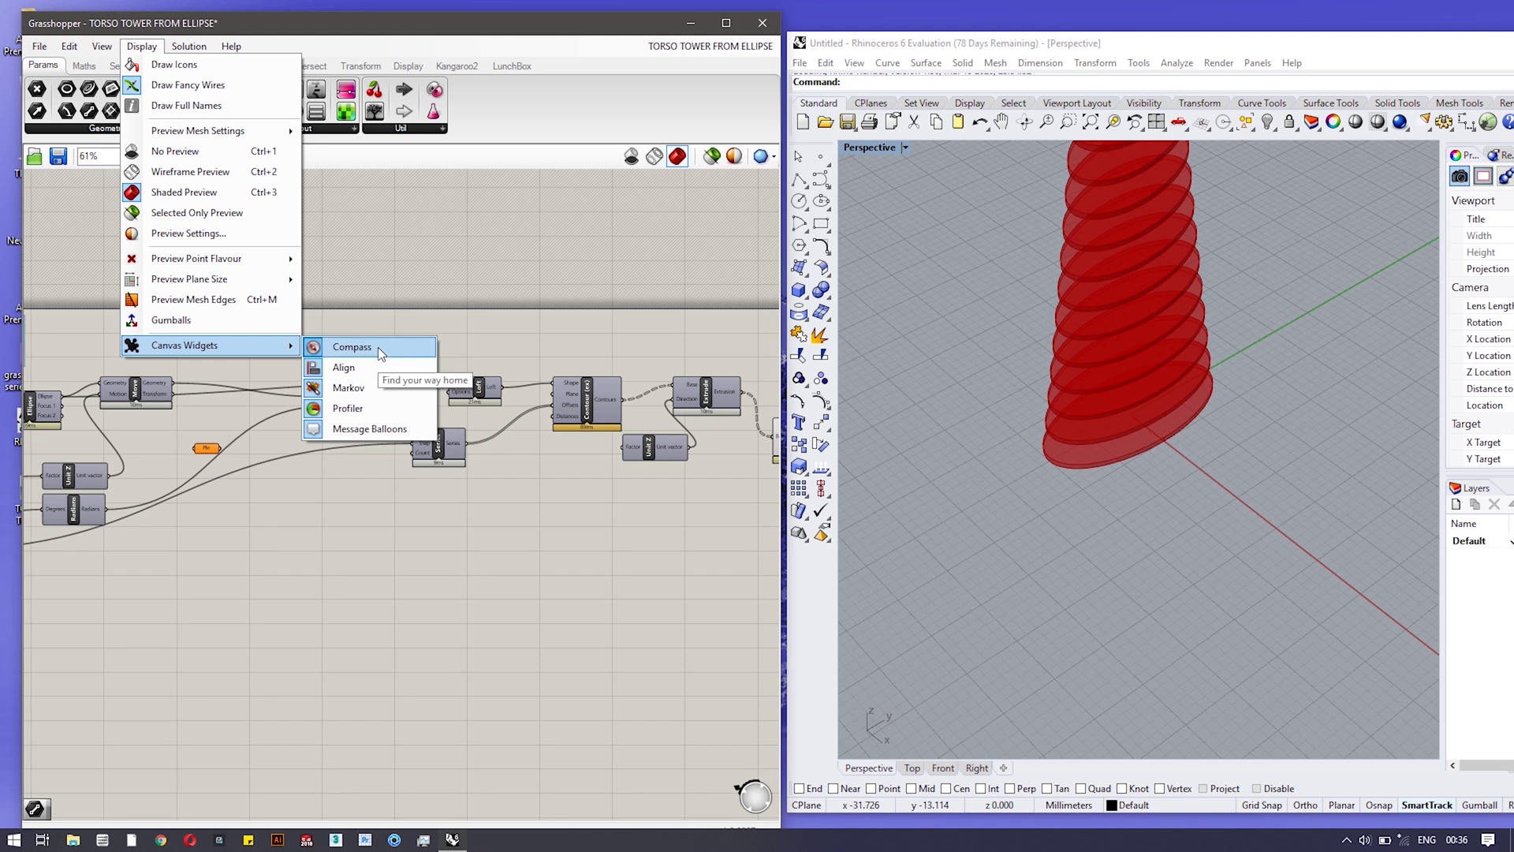
click(707, 205)
- Shift the Grasshopper window upward and widen it to the screen edge, with the whole definition in view
drag(646, 18, 642, 24)
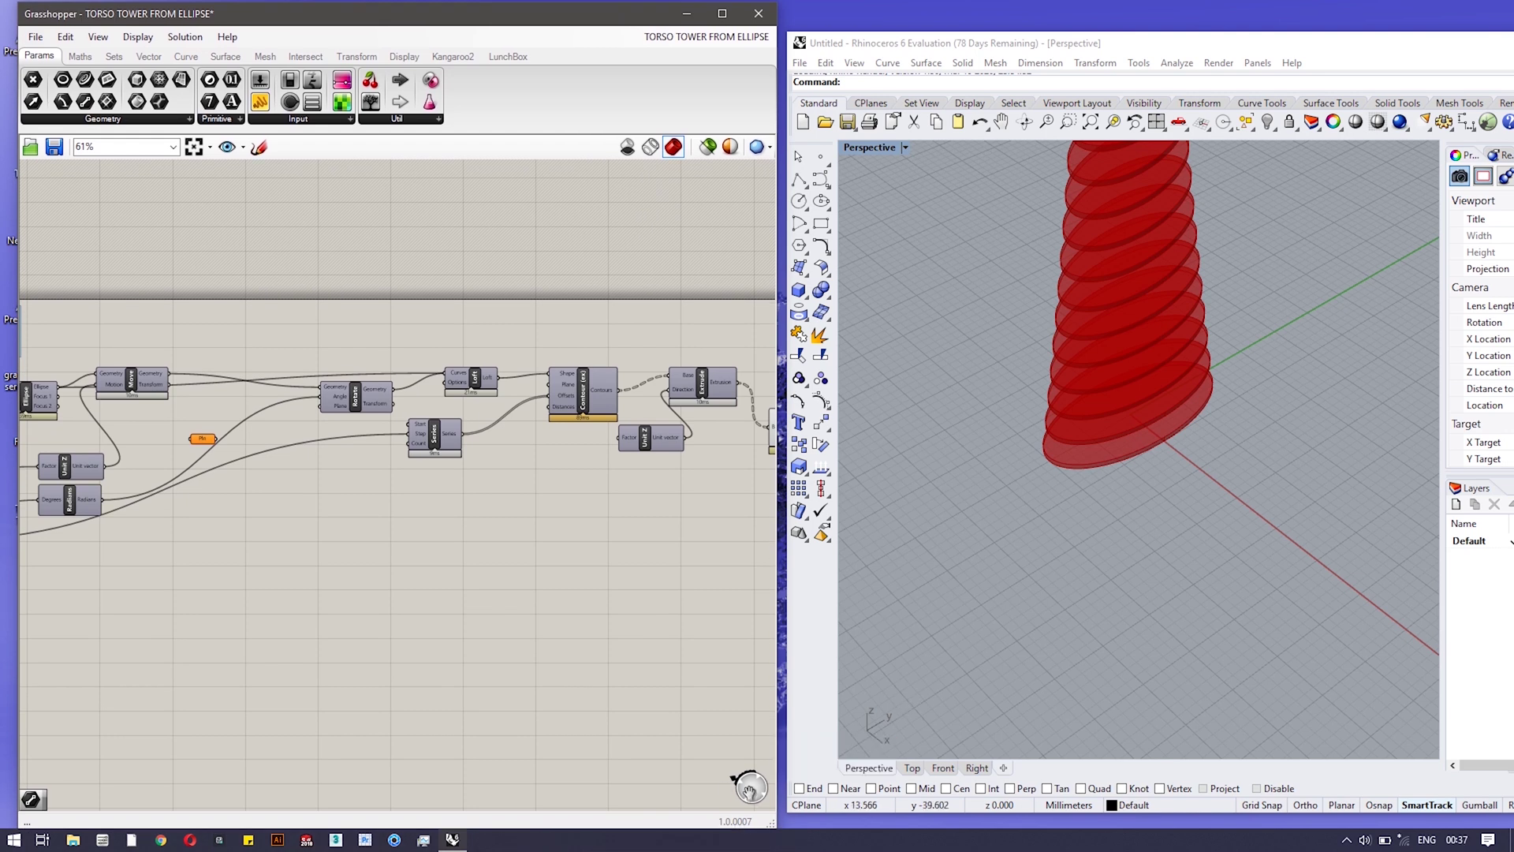
scroll(419, 627, down, 3)
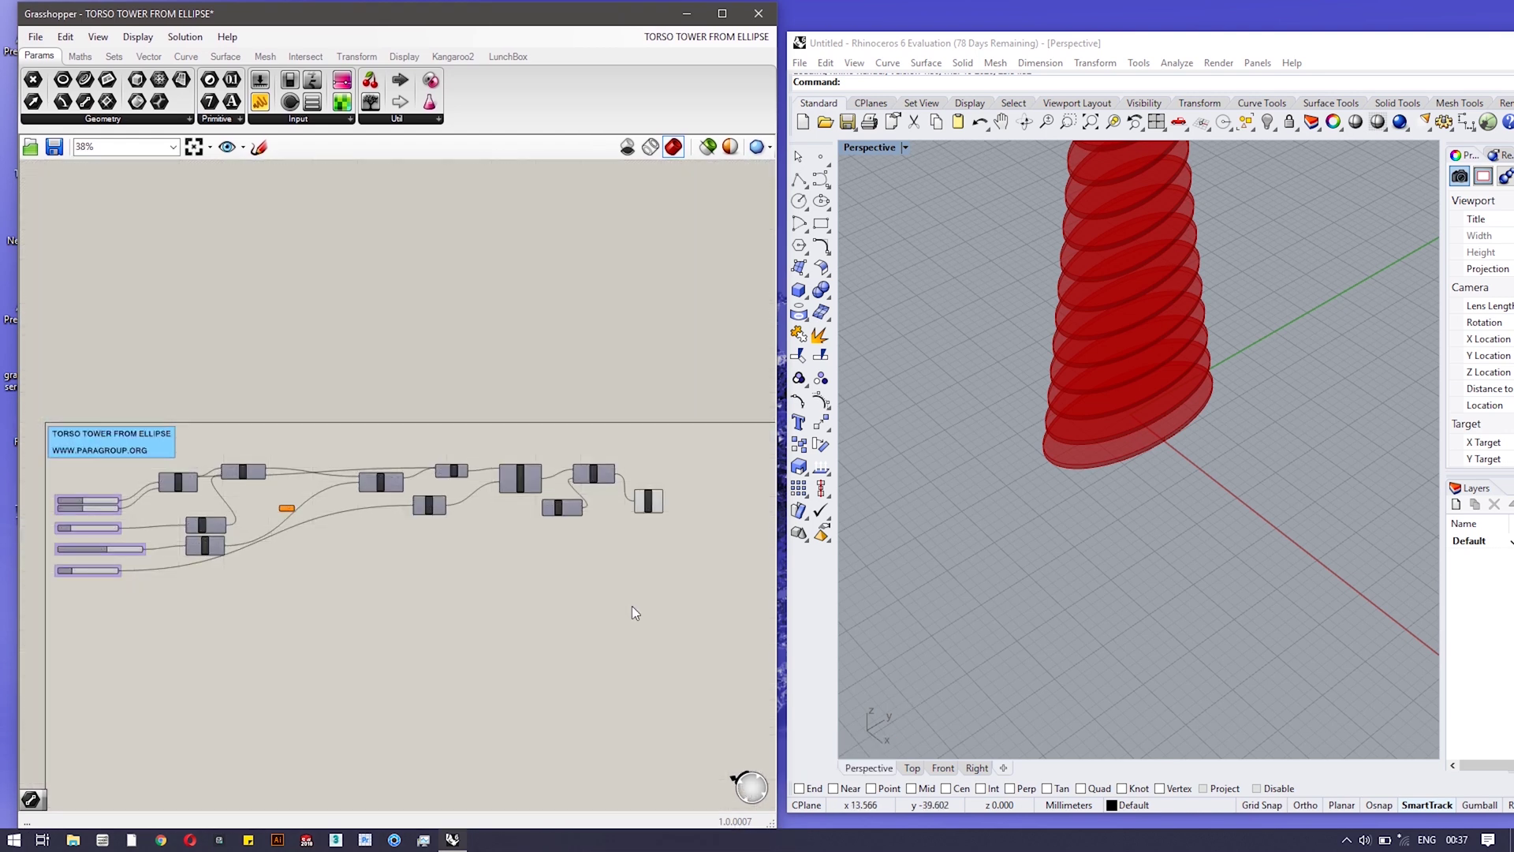
mouse_move(19, 489)
mouse_down()
mouse_move(271, 489)
mouse_move(0, 489)
mouse_up()
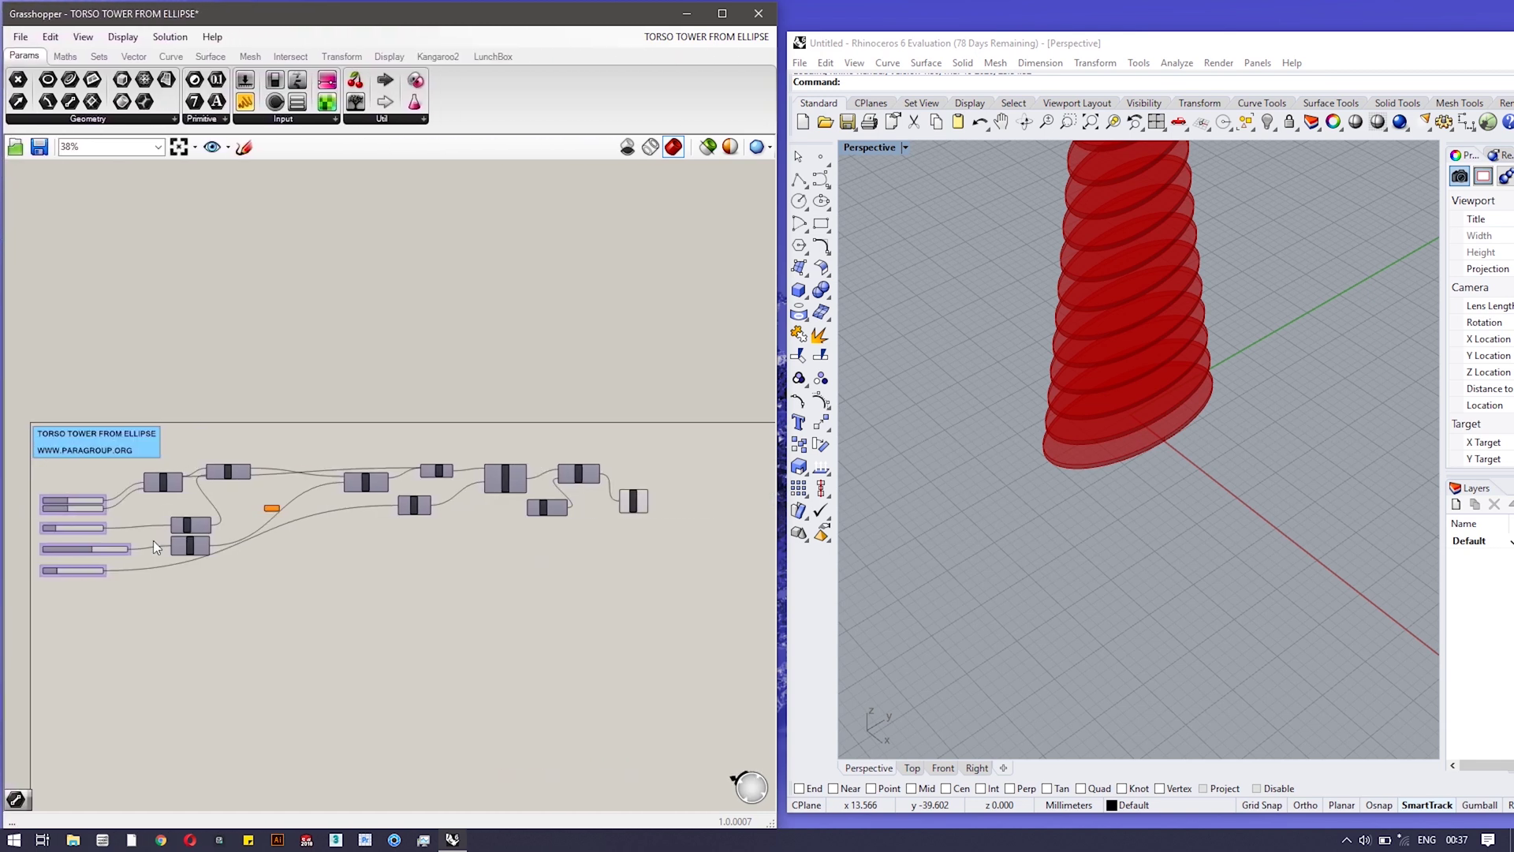
- Pan the canvas away from the definition and return to it, watching how the compass points back
right_drag(666, 687, 252, 385)
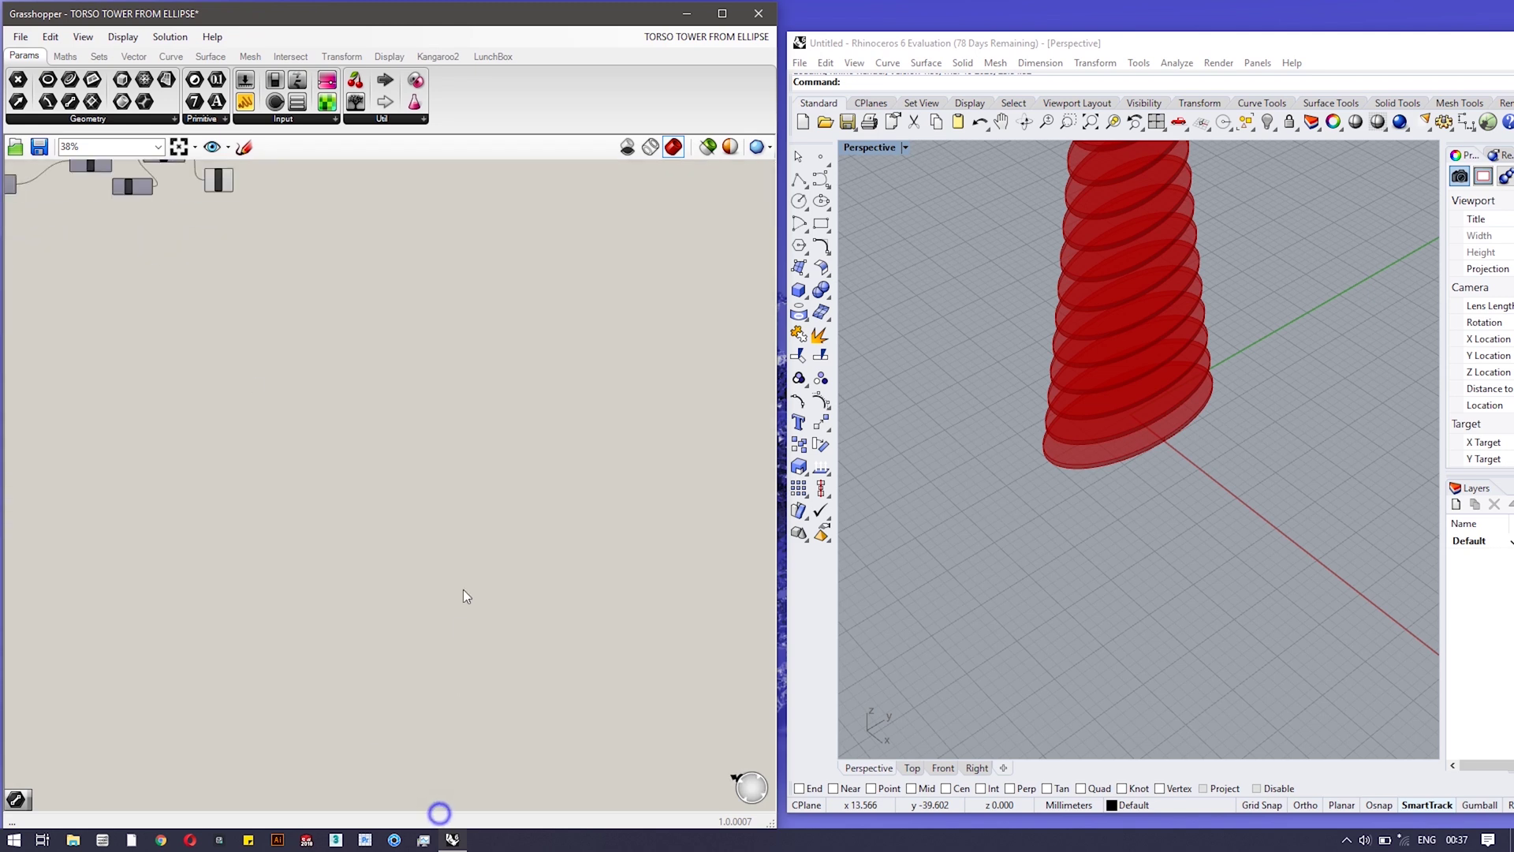
right_drag(309, 605, 730, 791)
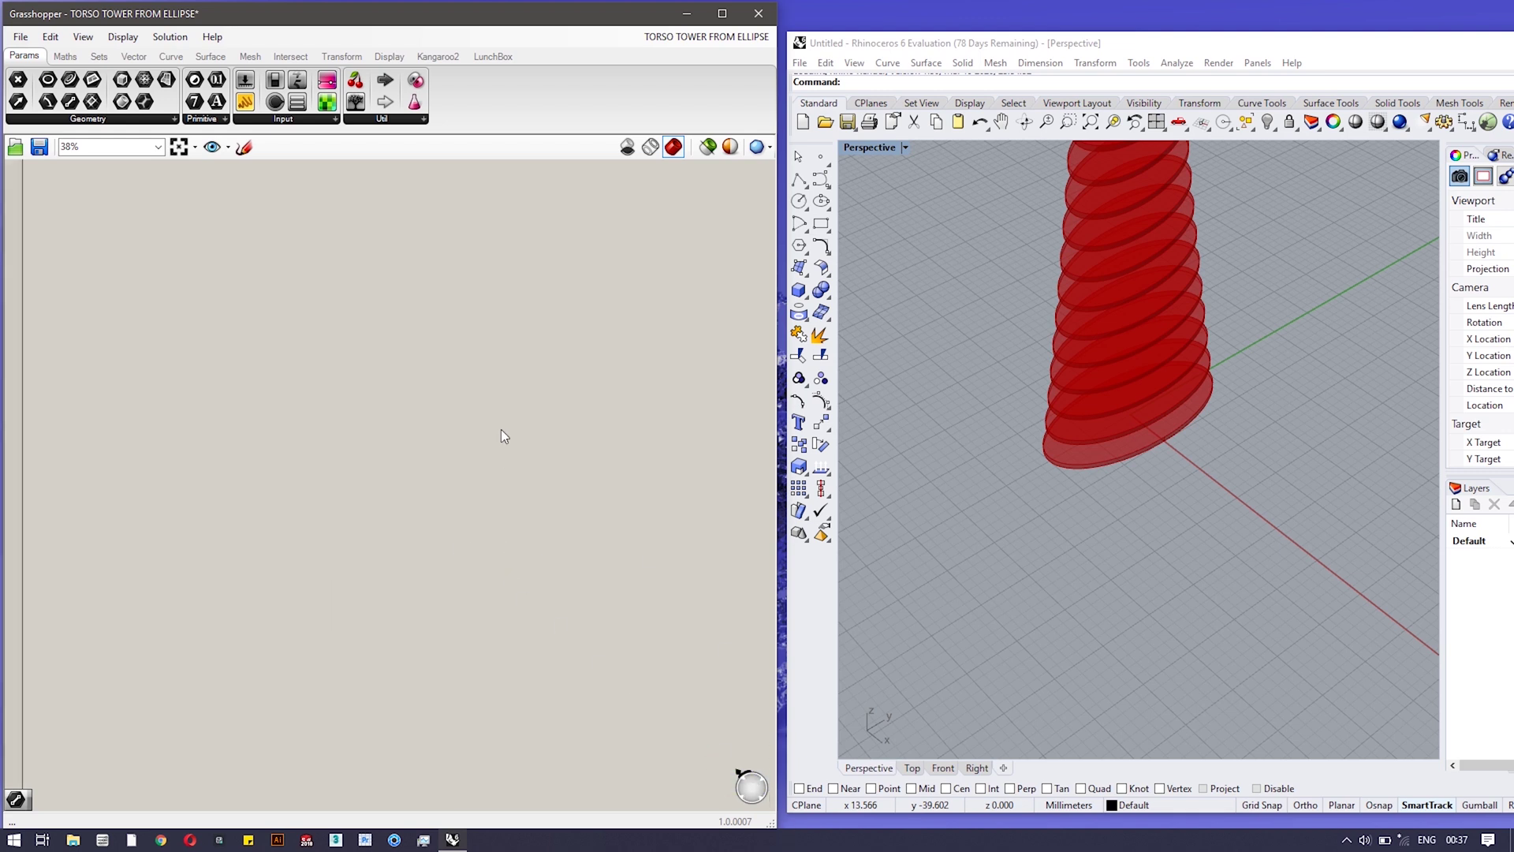
click(233, 236)
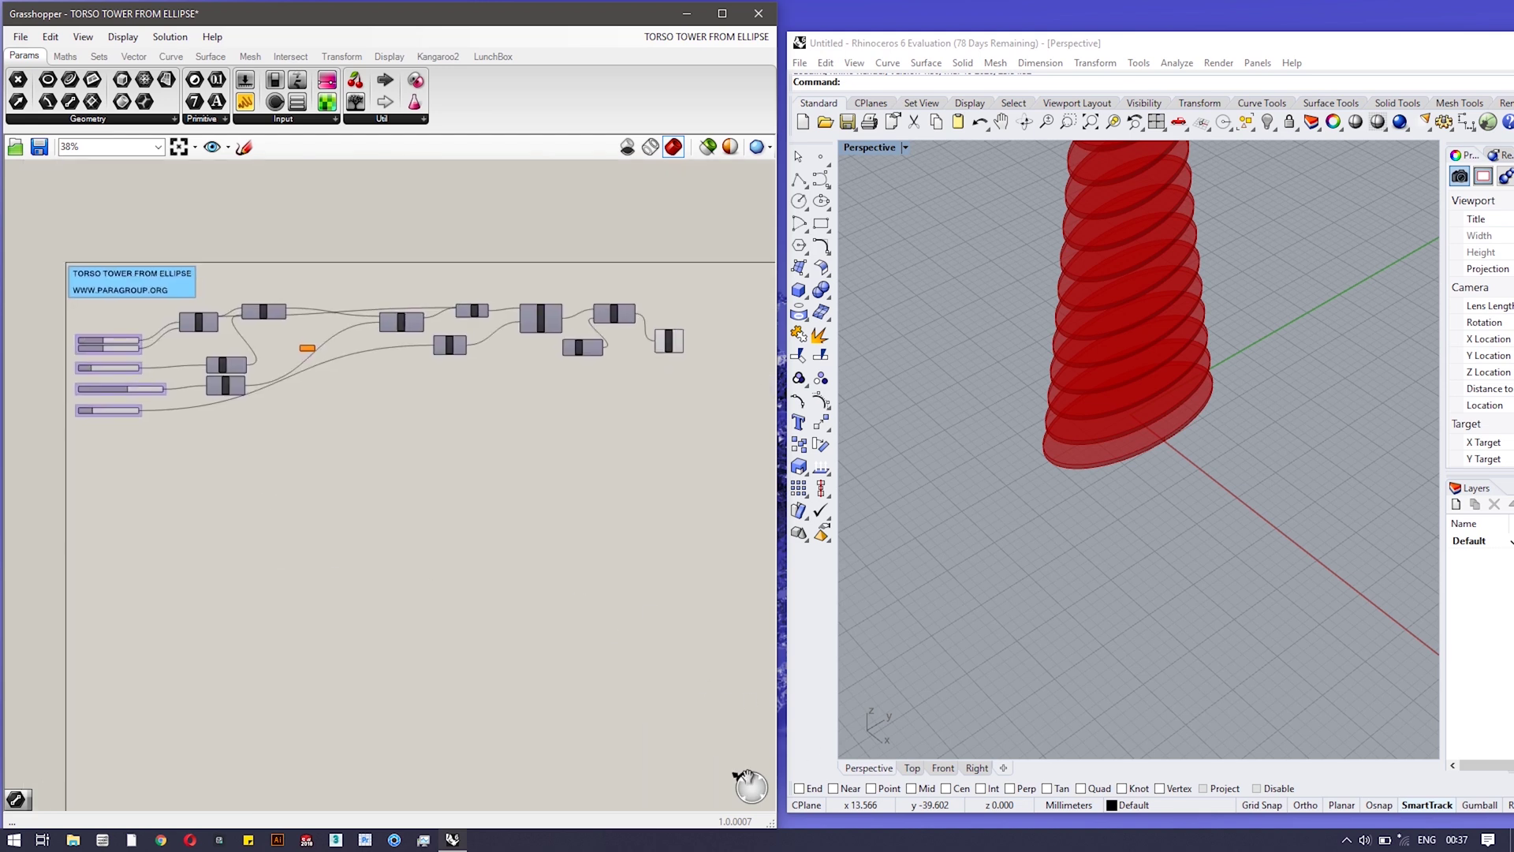
- Look through the view and display options and the canvas widgets list, including Align, Markov, Profiler and Message Balloons
click(122, 36)
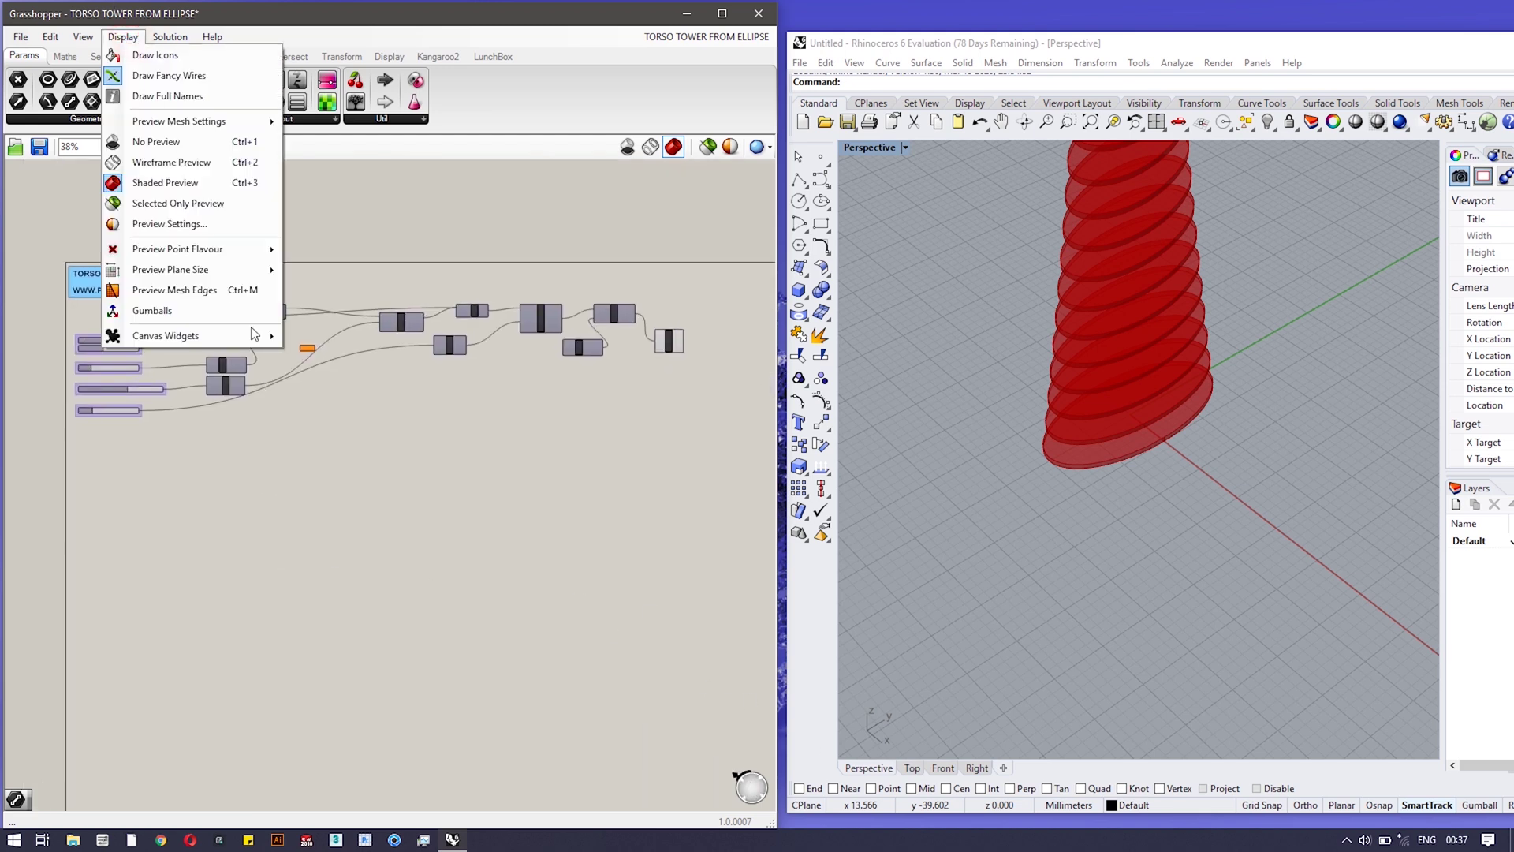
click(299, 333)
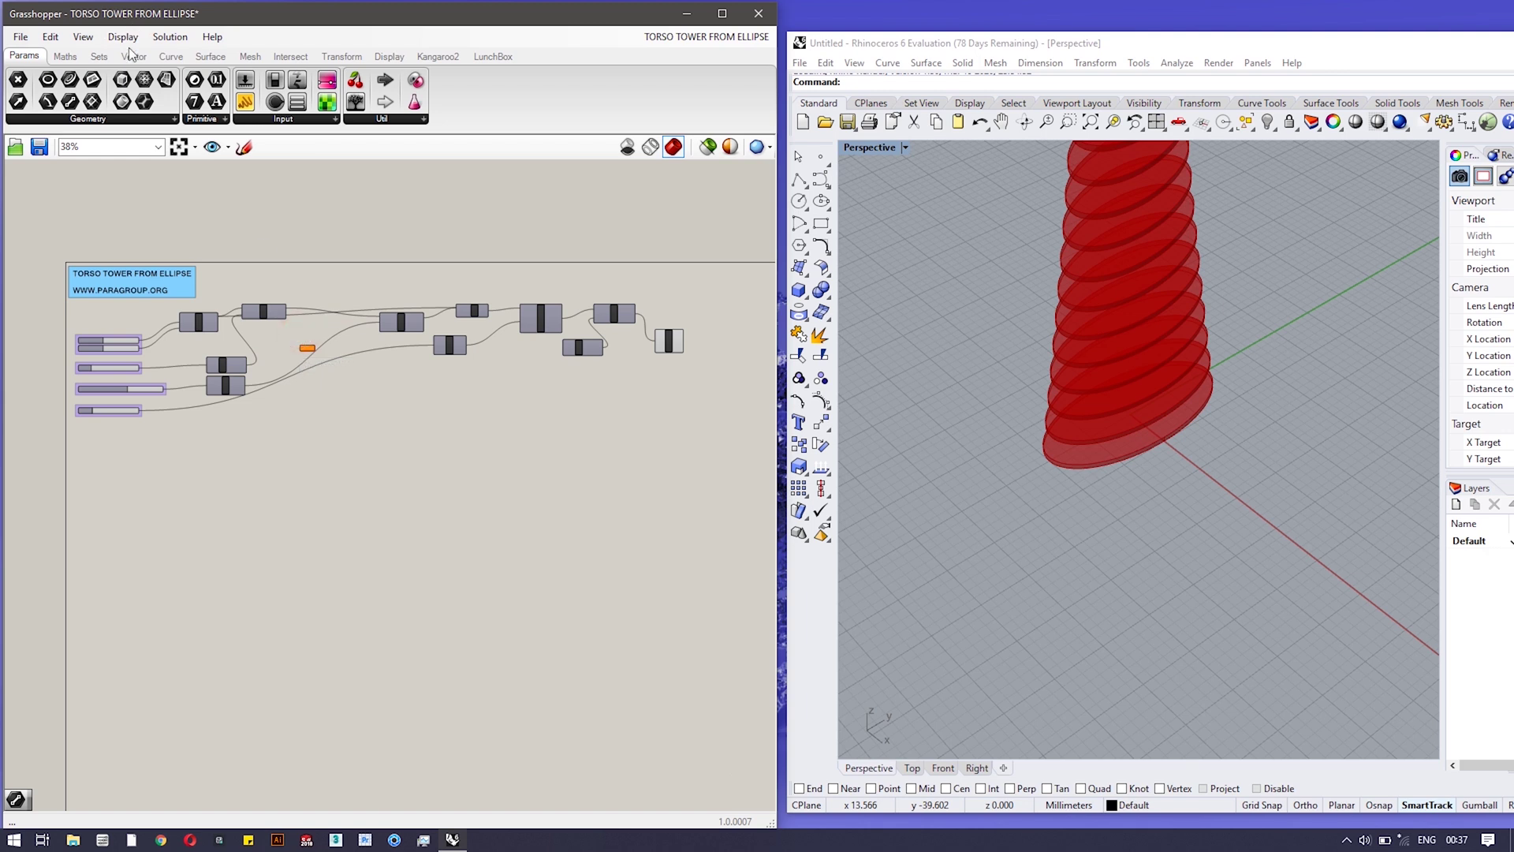
click(82, 36)
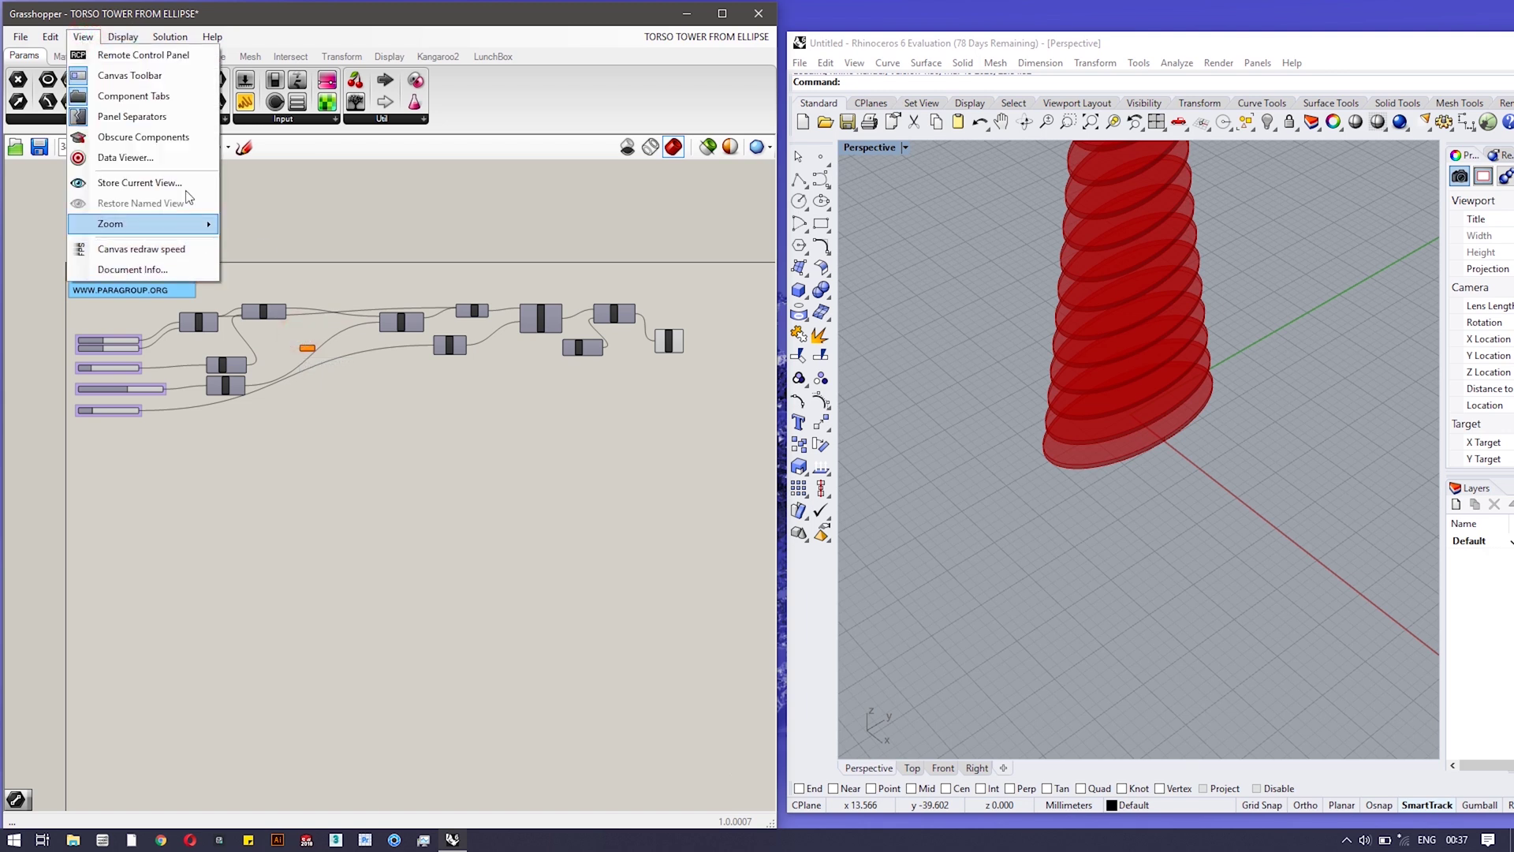
click(123, 36)
click(122, 36)
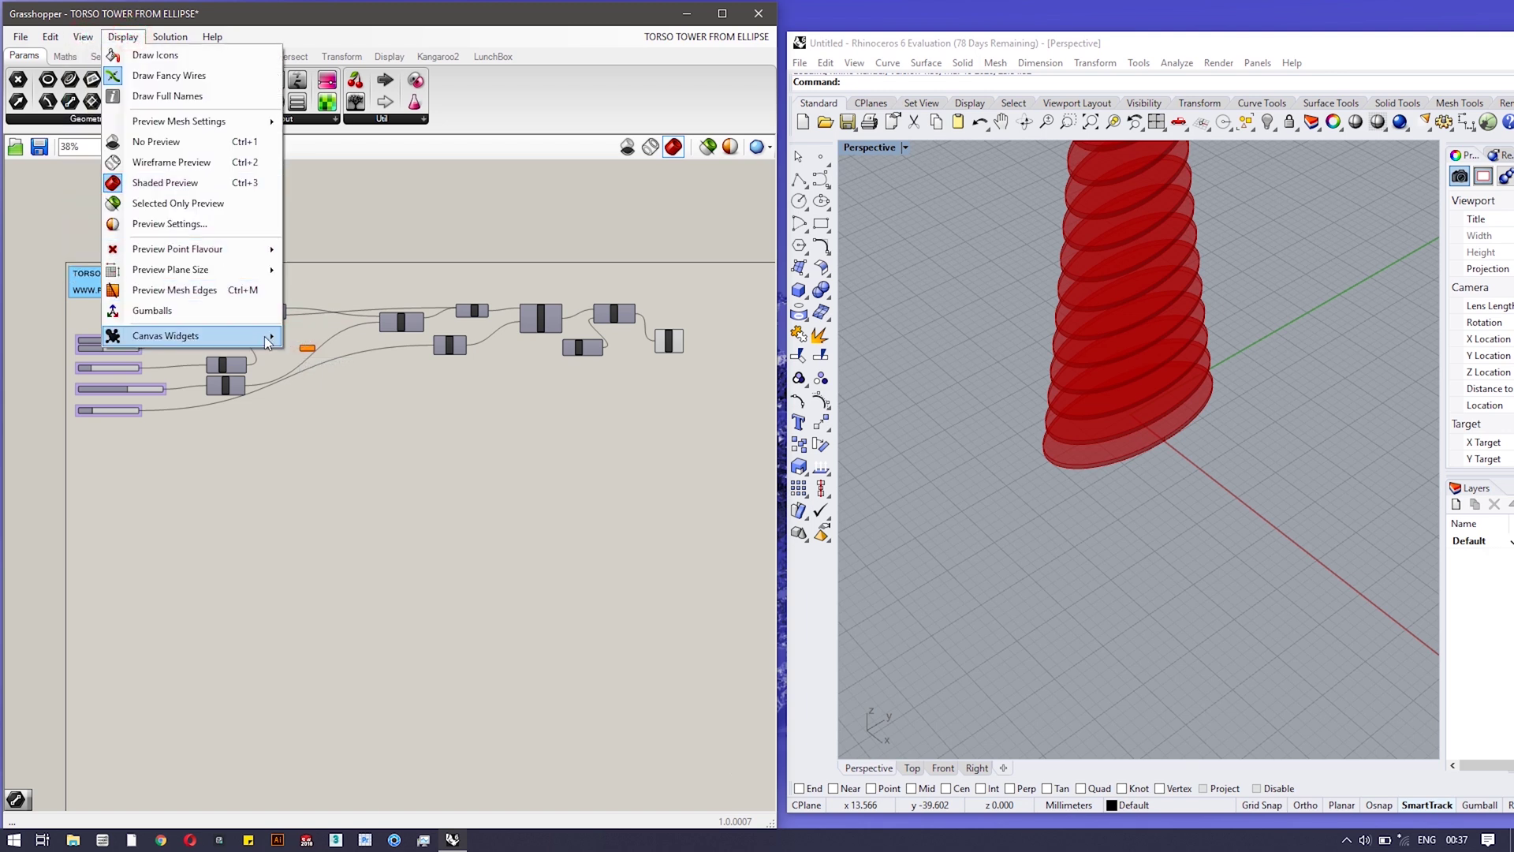
click(300, 335)
scroll(547, 219, up, 4)
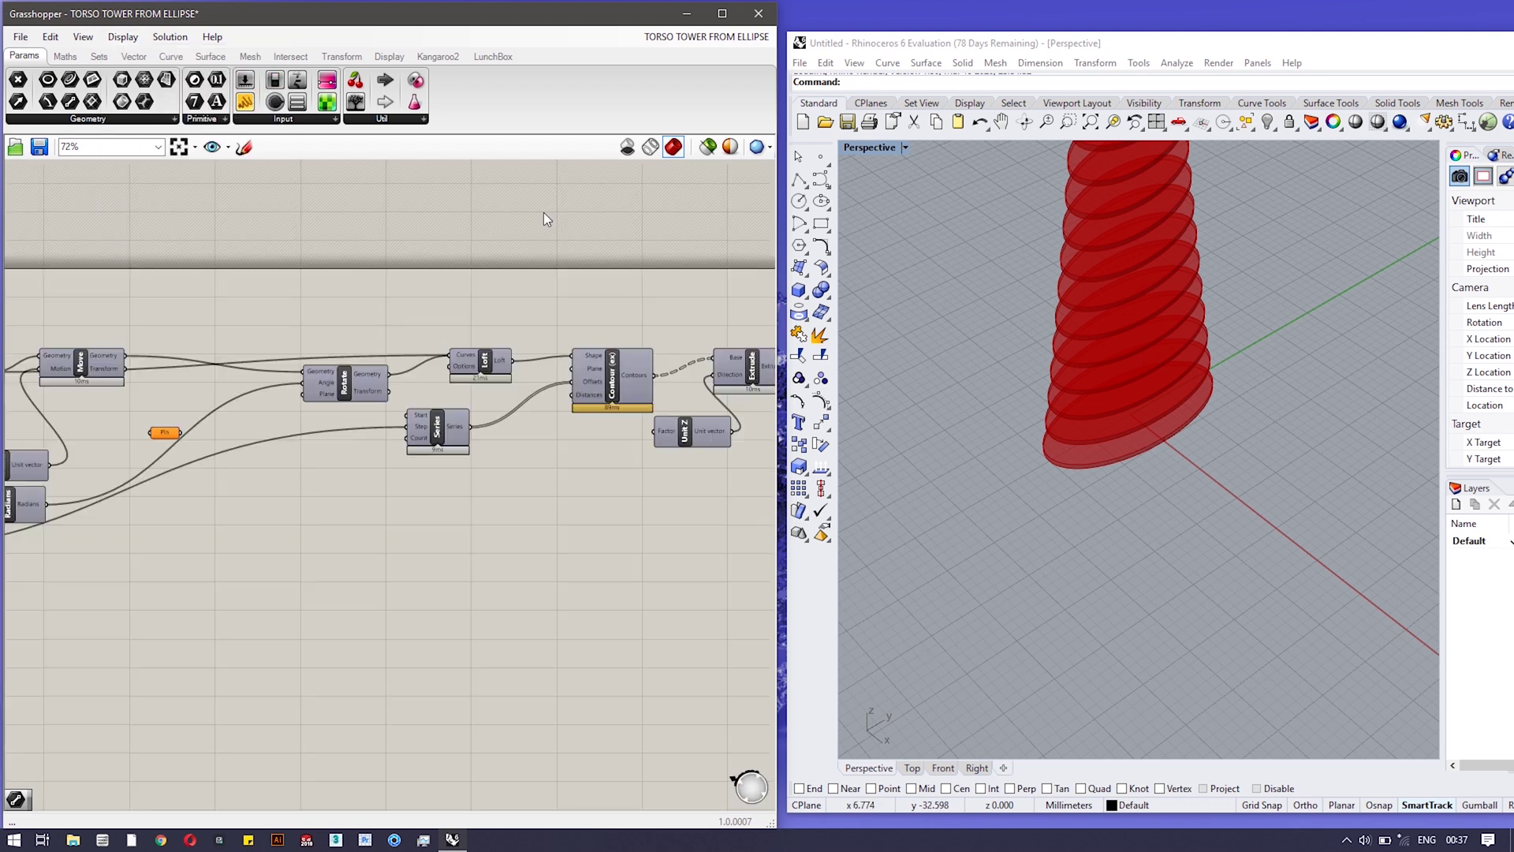
click(123, 37)
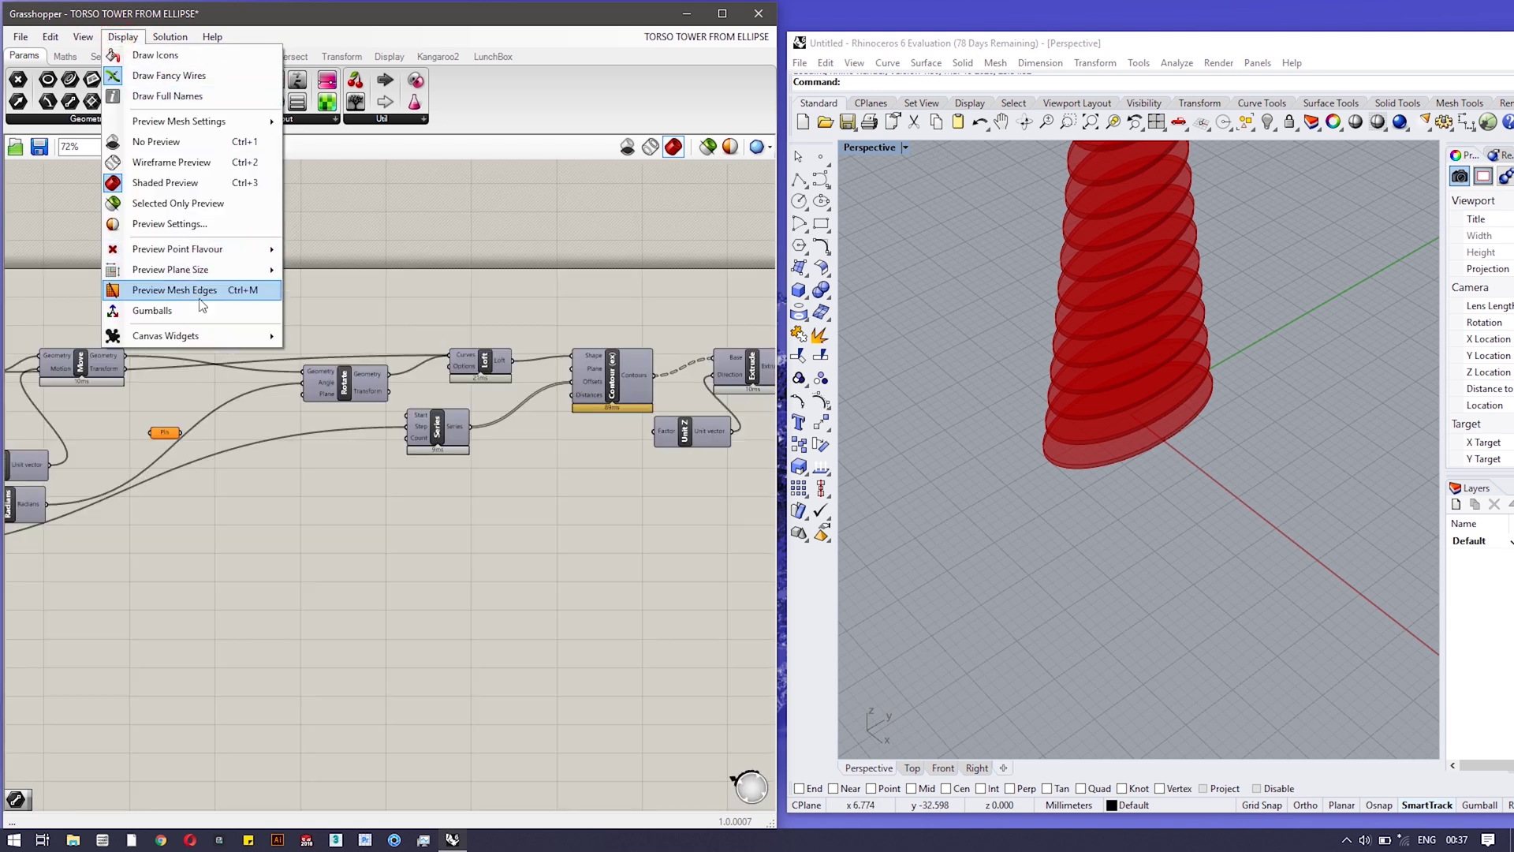
mouse_move(219, 338)
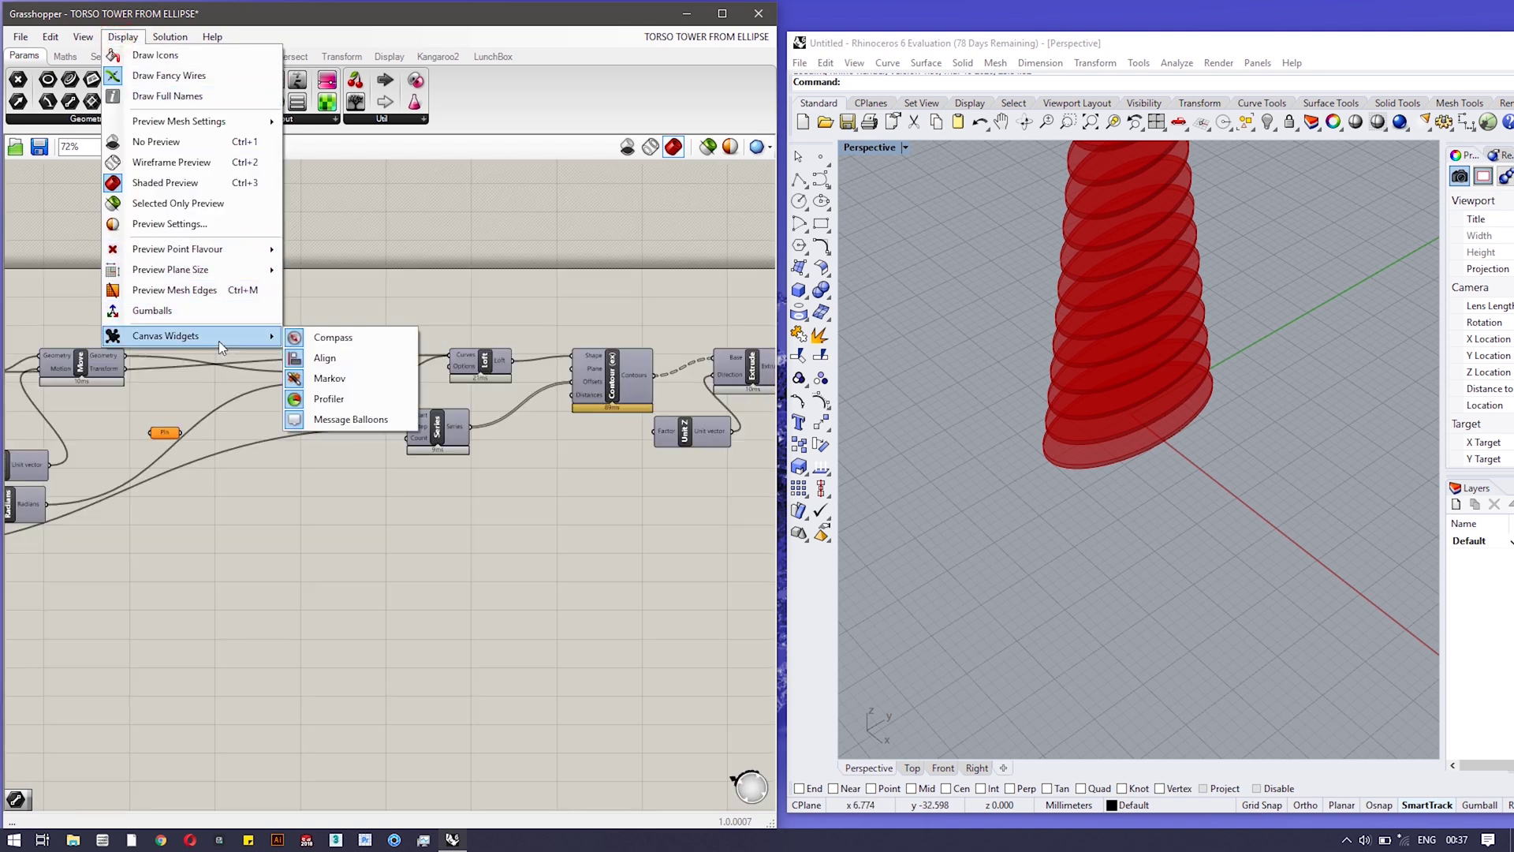
click(470, 284)
- Select the Rotate, Loft and Series components and examine the align widget's handles around them up close
scroll(396, 448, up, 4)
drag(183, 188, 659, 615)
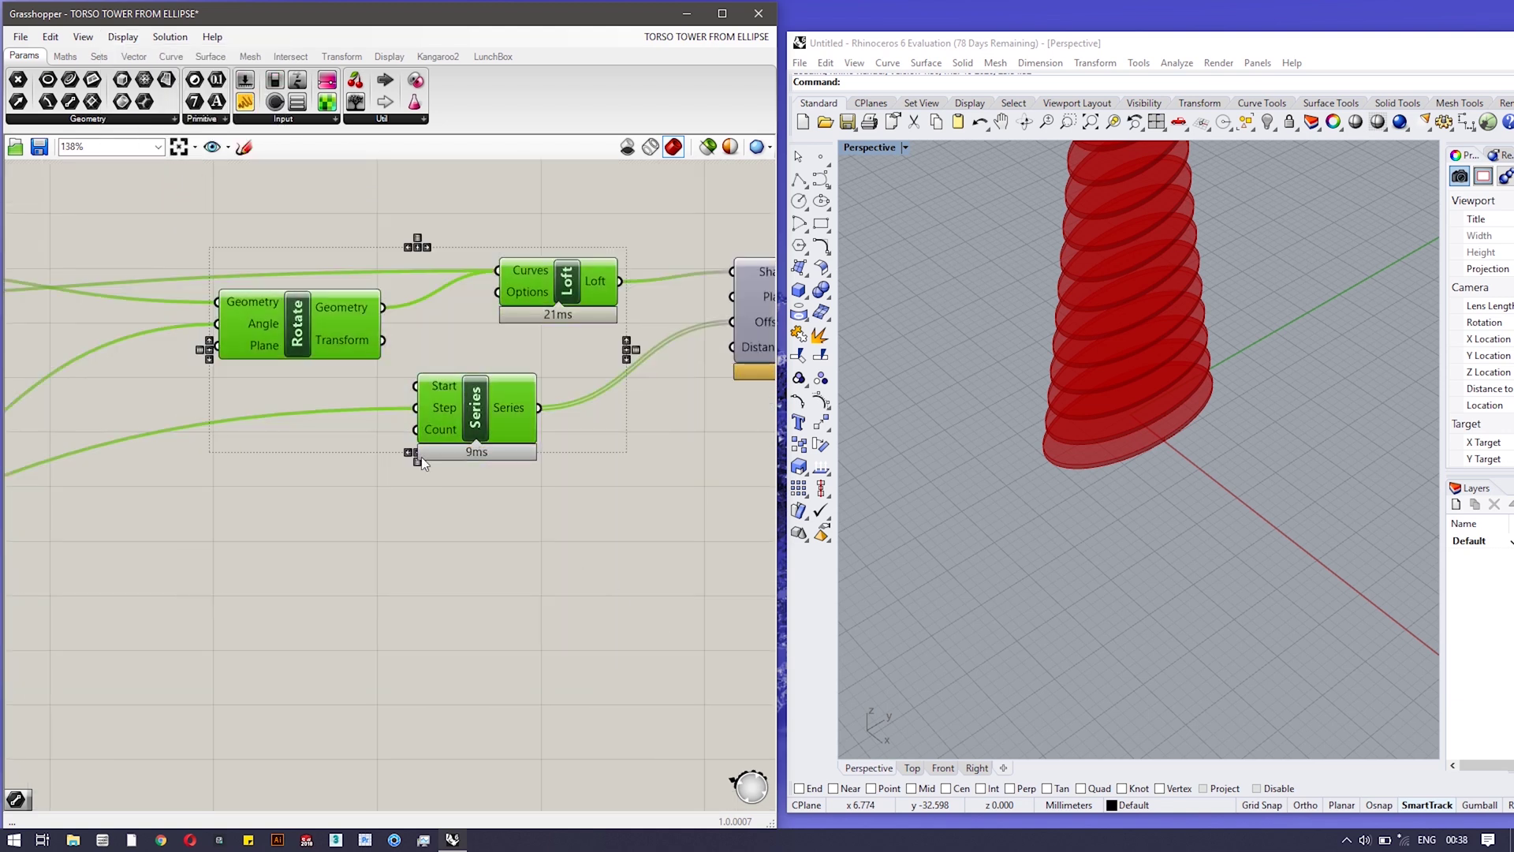
scroll(419, 454, up, 4)
scroll(416, 445, down, 5)
scroll(411, 452, up, 5)
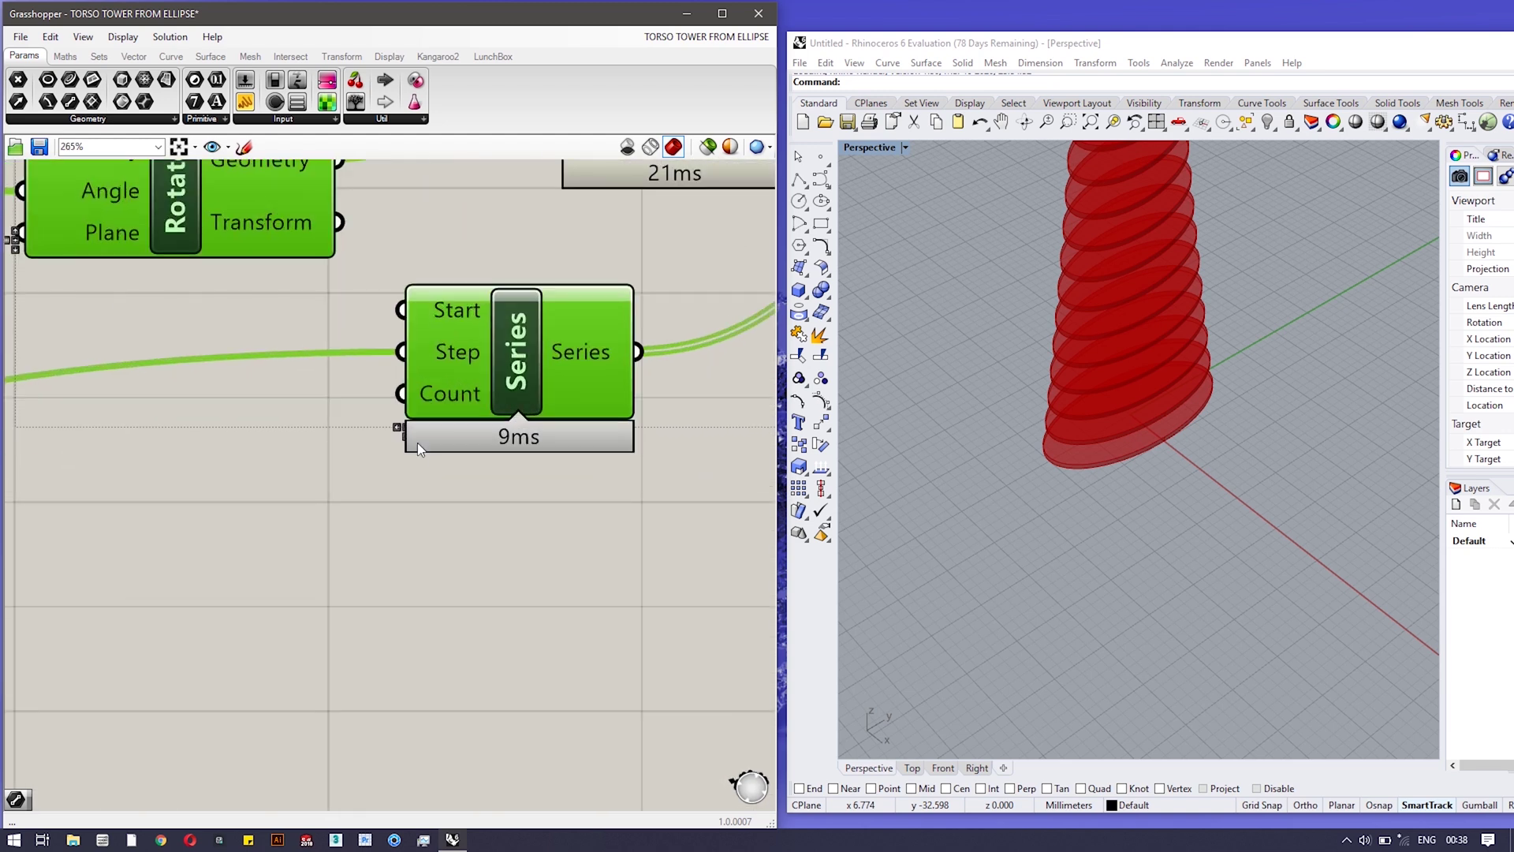
scroll(468, 364, up, 2)
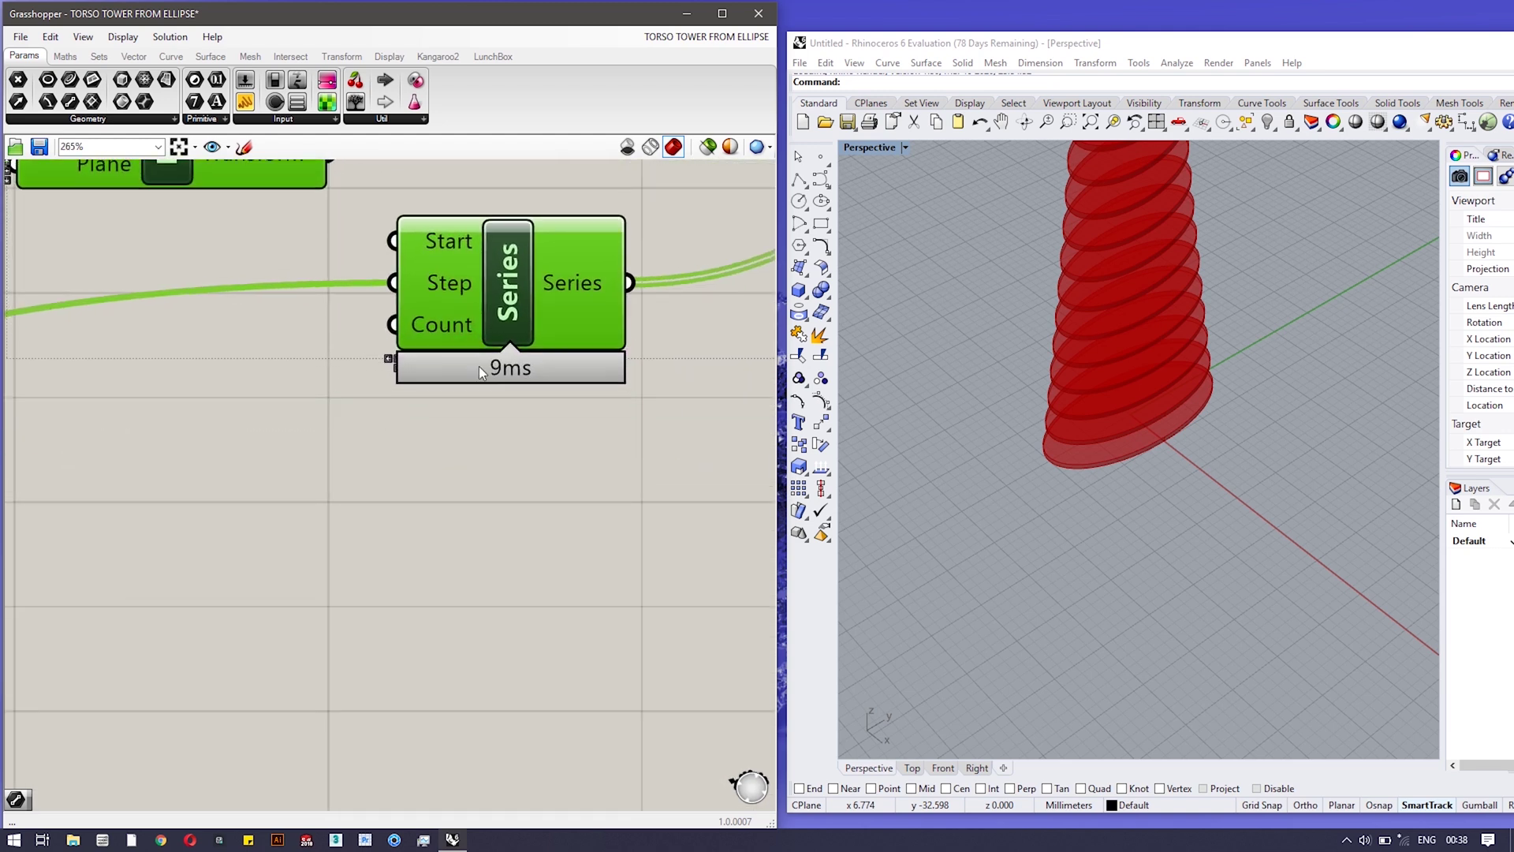
scroll(709, 308, down, 3)
scroll(708, 309, up, 4)
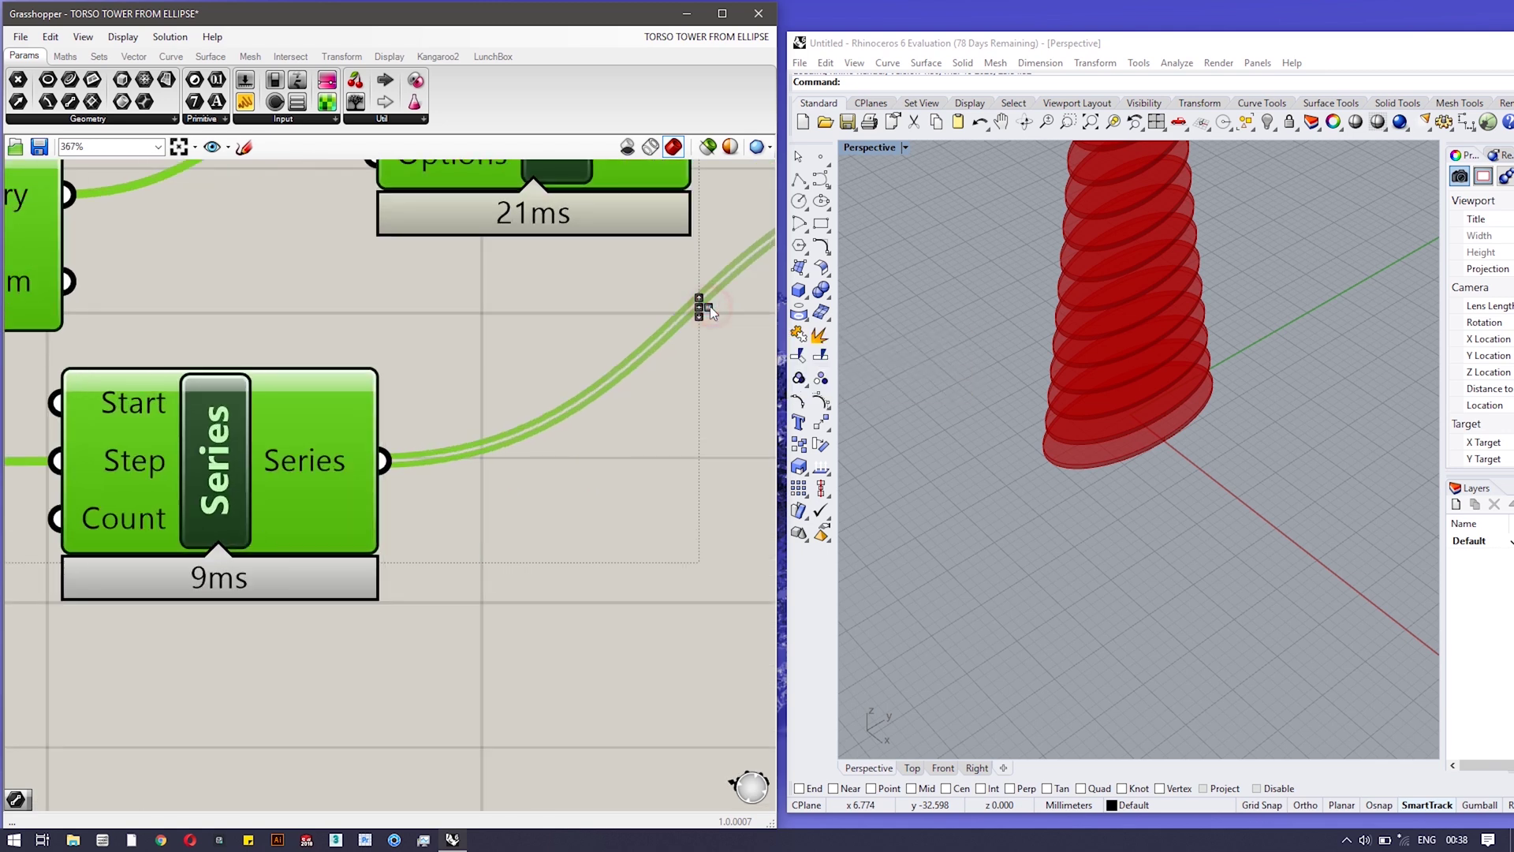
scroll(369, 403, up, 5)
scroll(370, 403, down, 12)
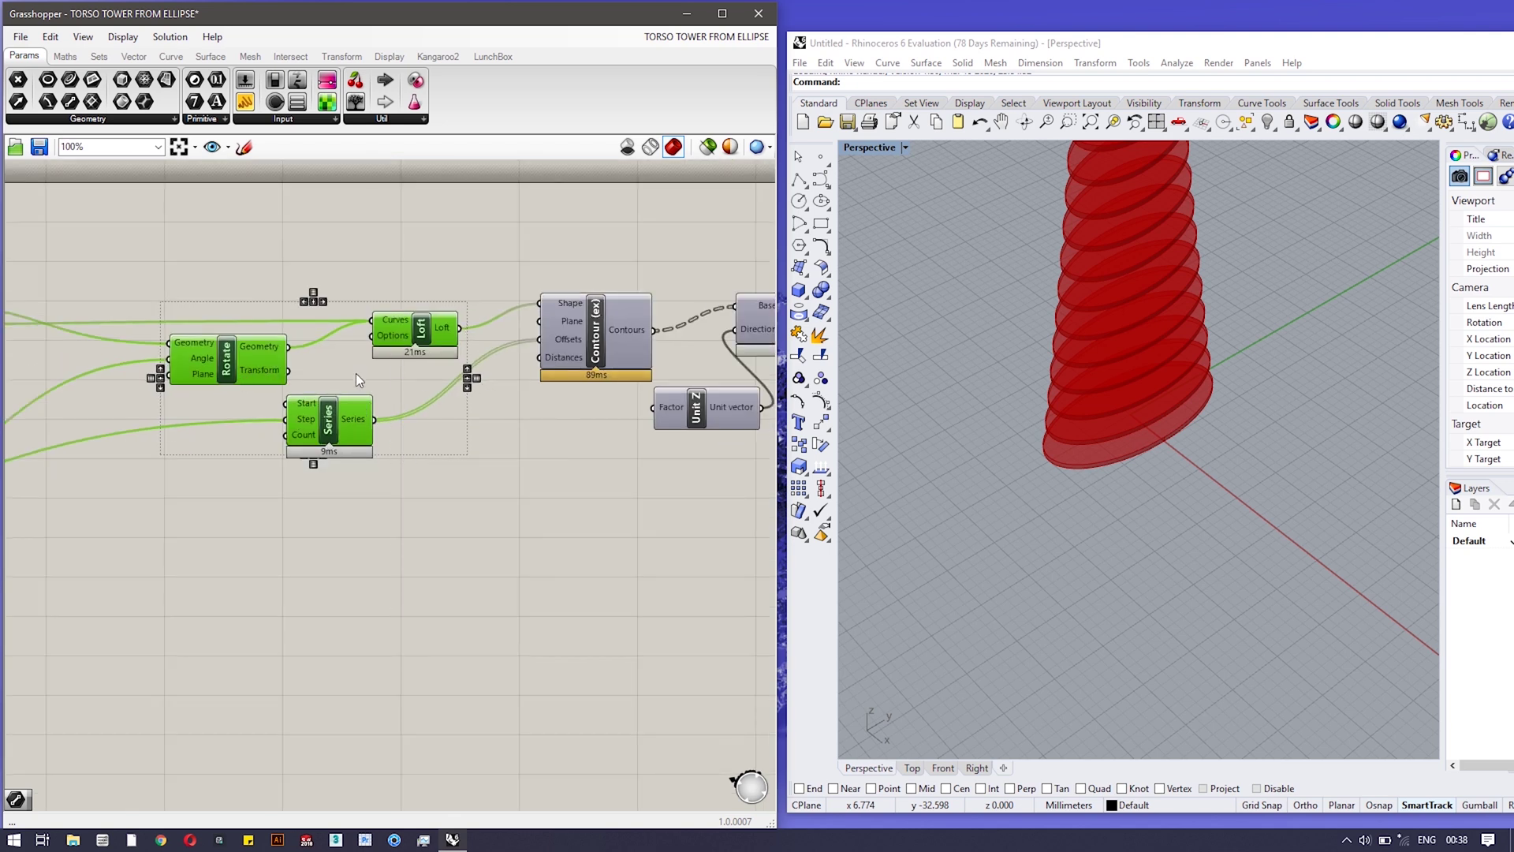
- Try vertical distribution, right alignment and left alignment on the selected Rotate, Loft and Series components
click(313, 298)
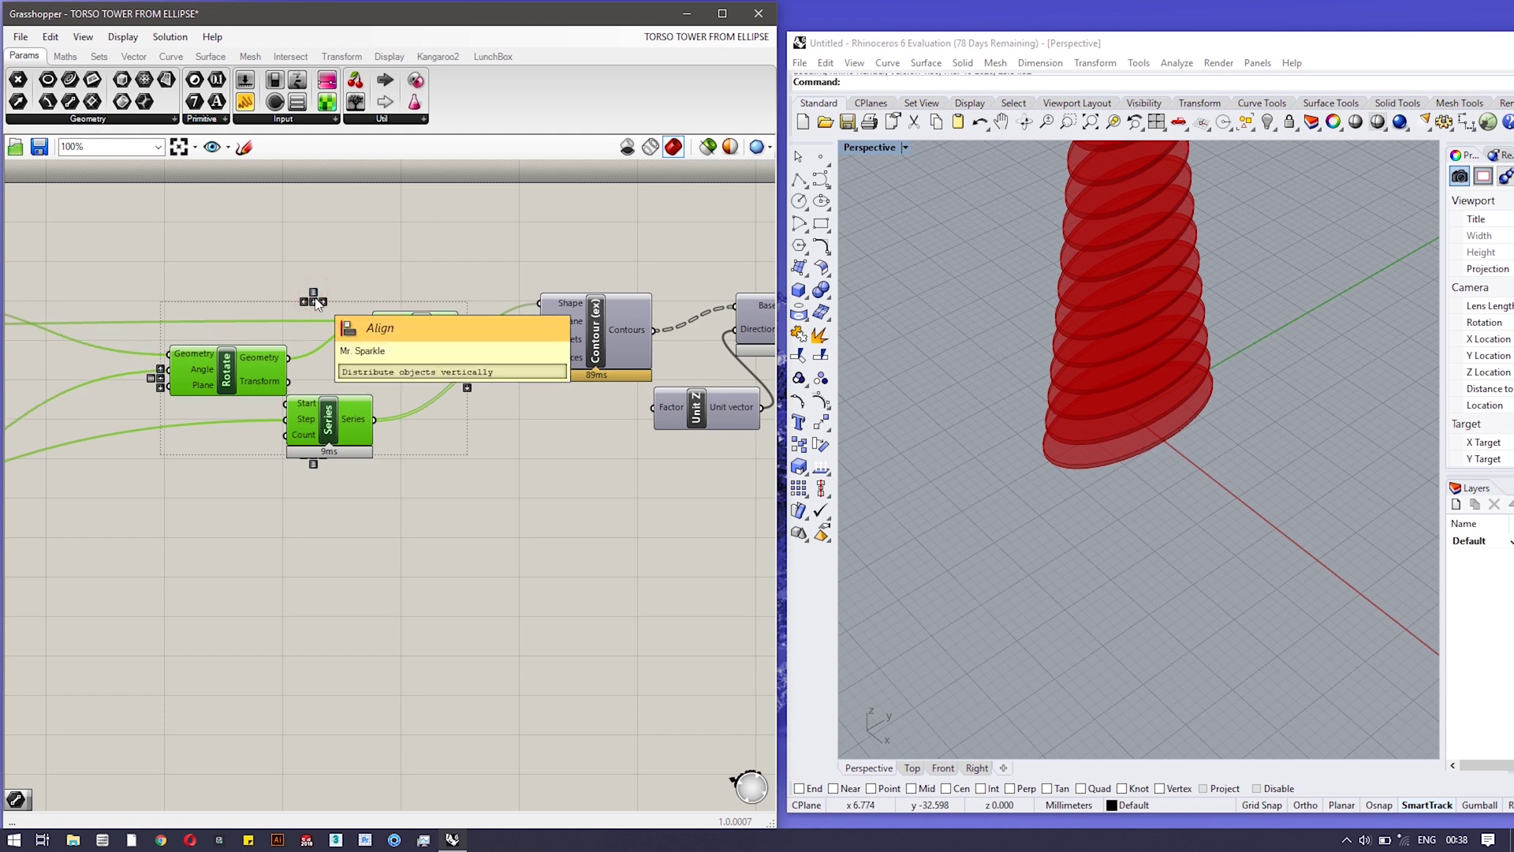
click(325, 300)
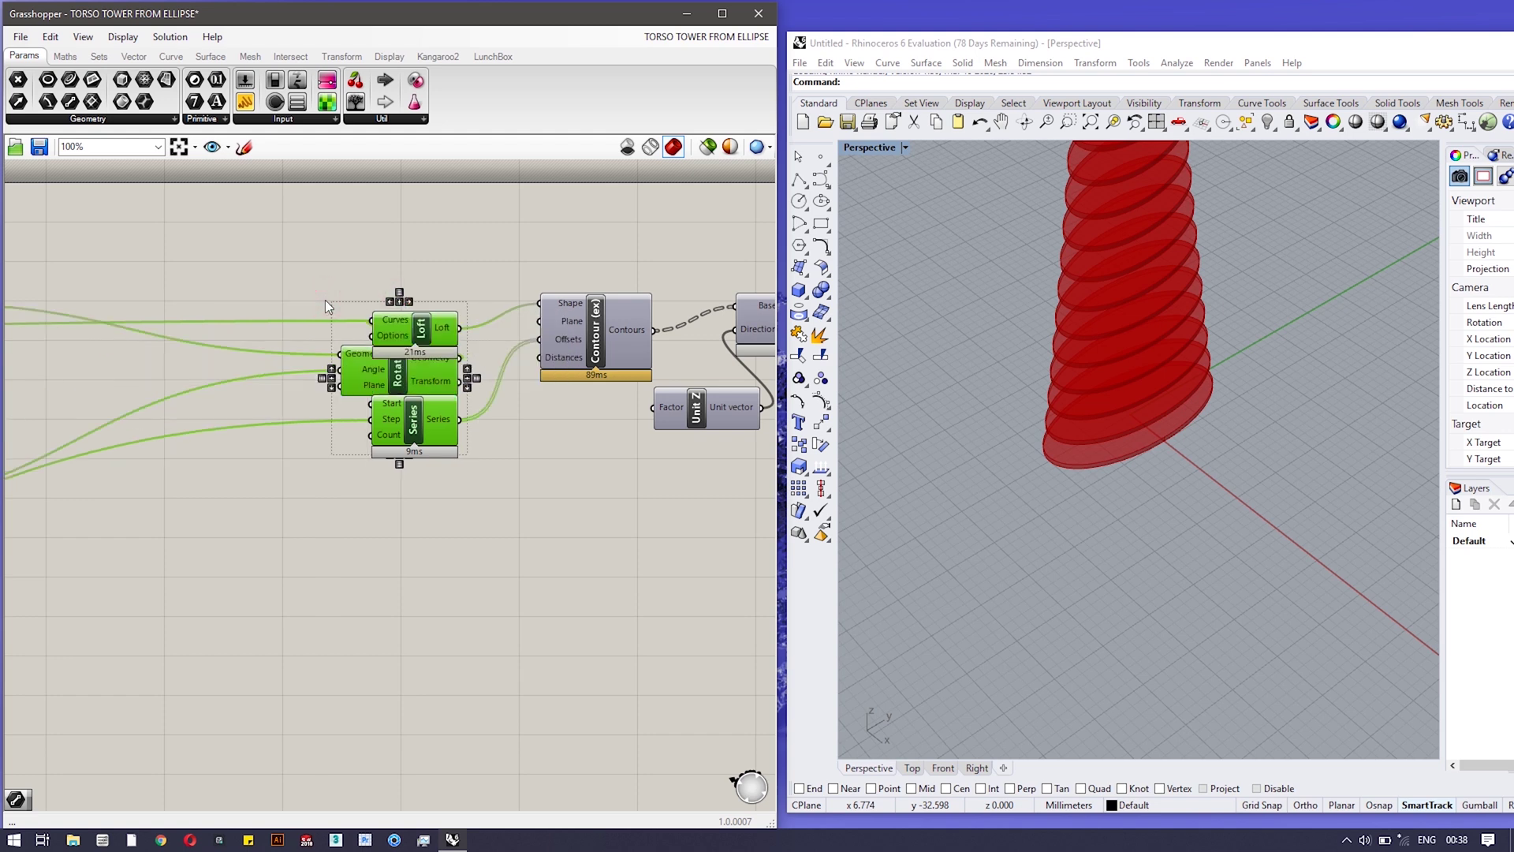
click(390, 302)
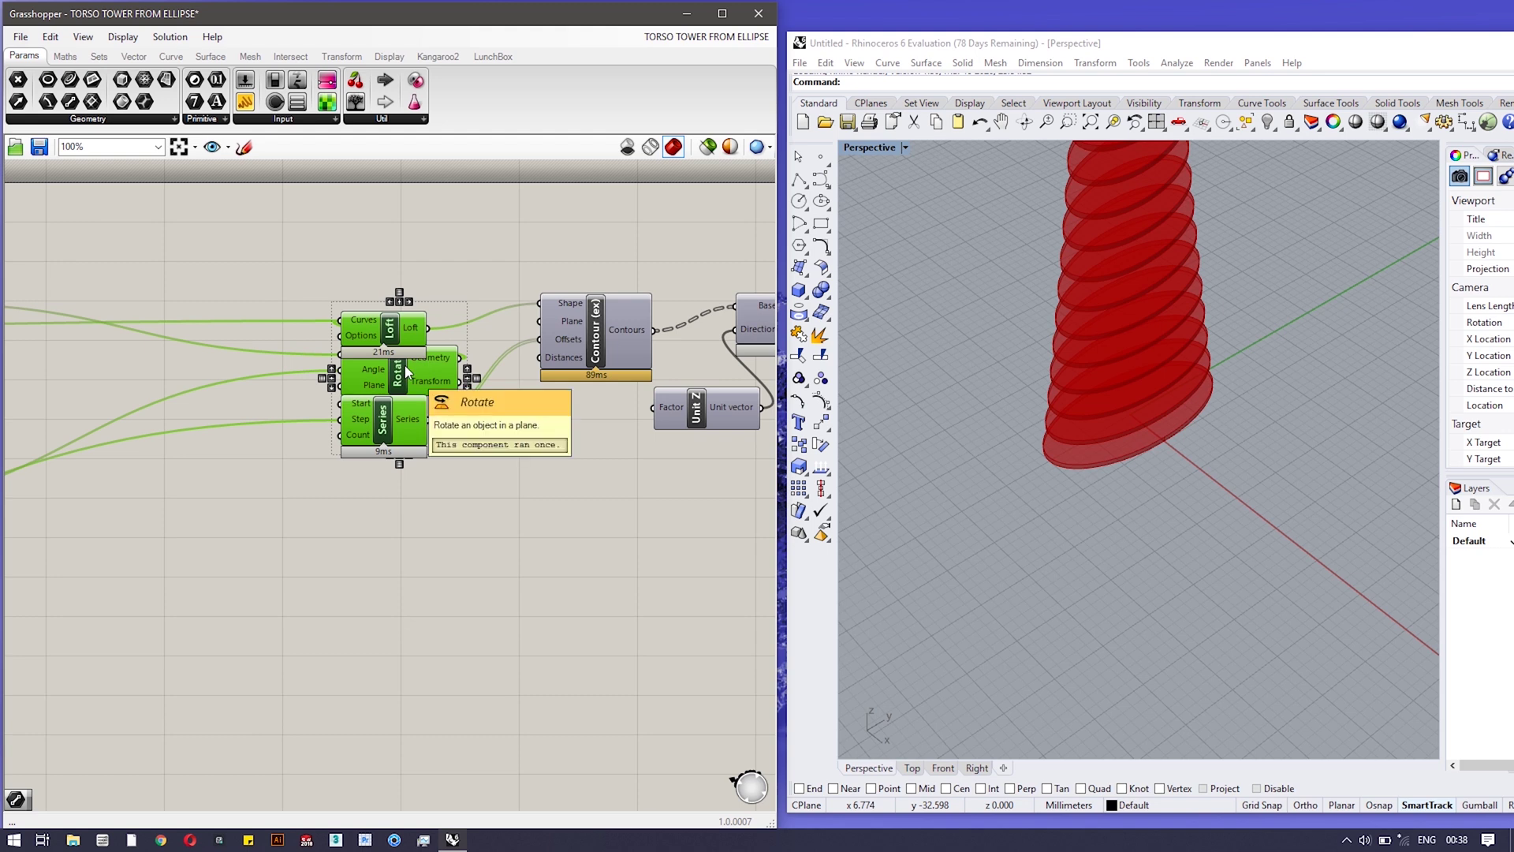
- Undo the distribution and alignment of the Rotate, Loft and Series components, and clear the selection
key(ctrl+z)
key(ctrl+z)
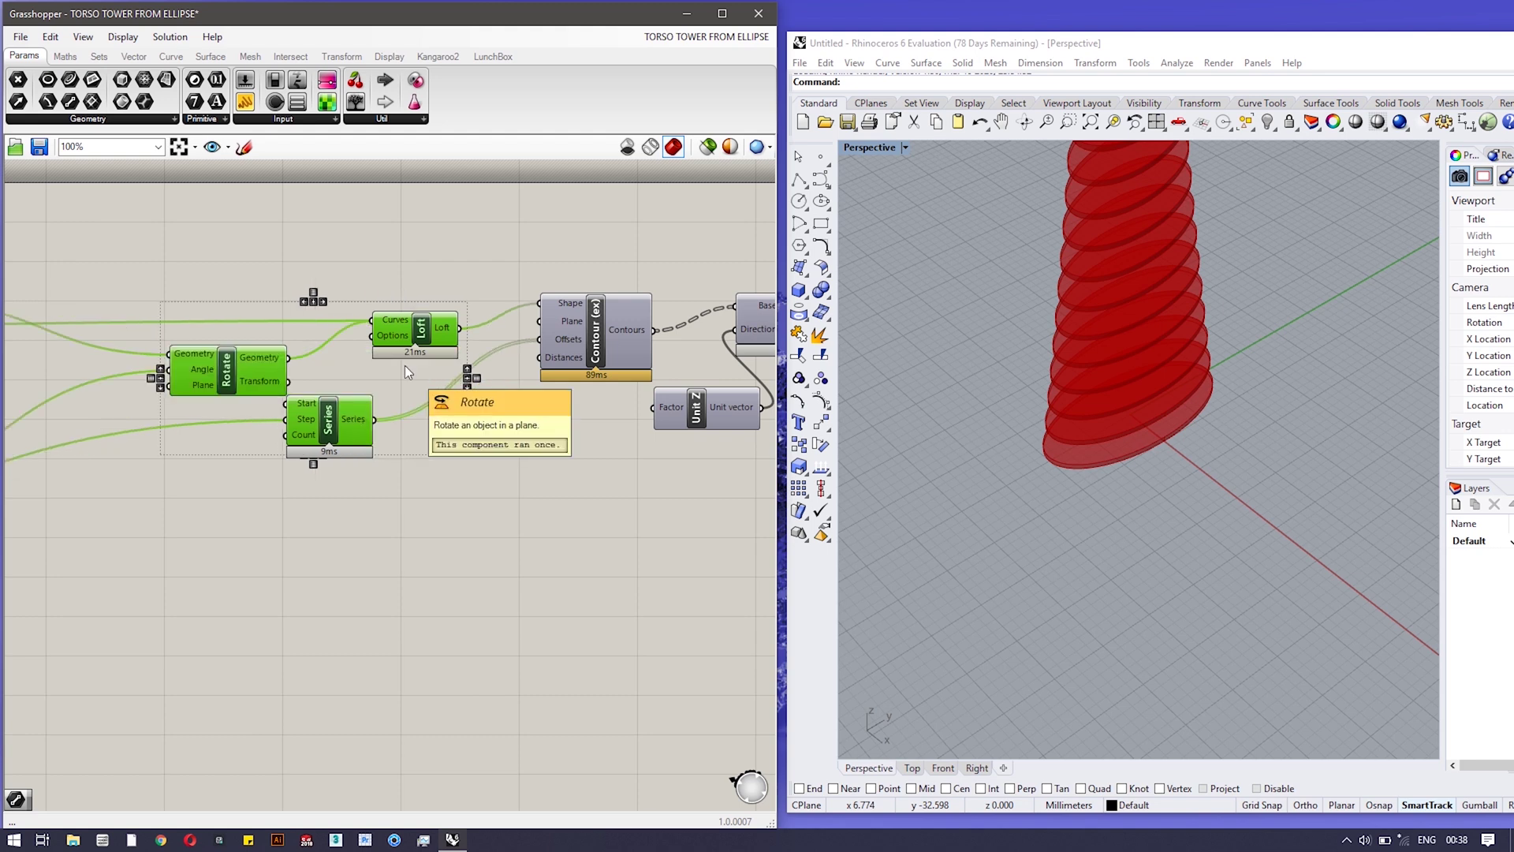
key(ctrl+z)
click(351, 600)
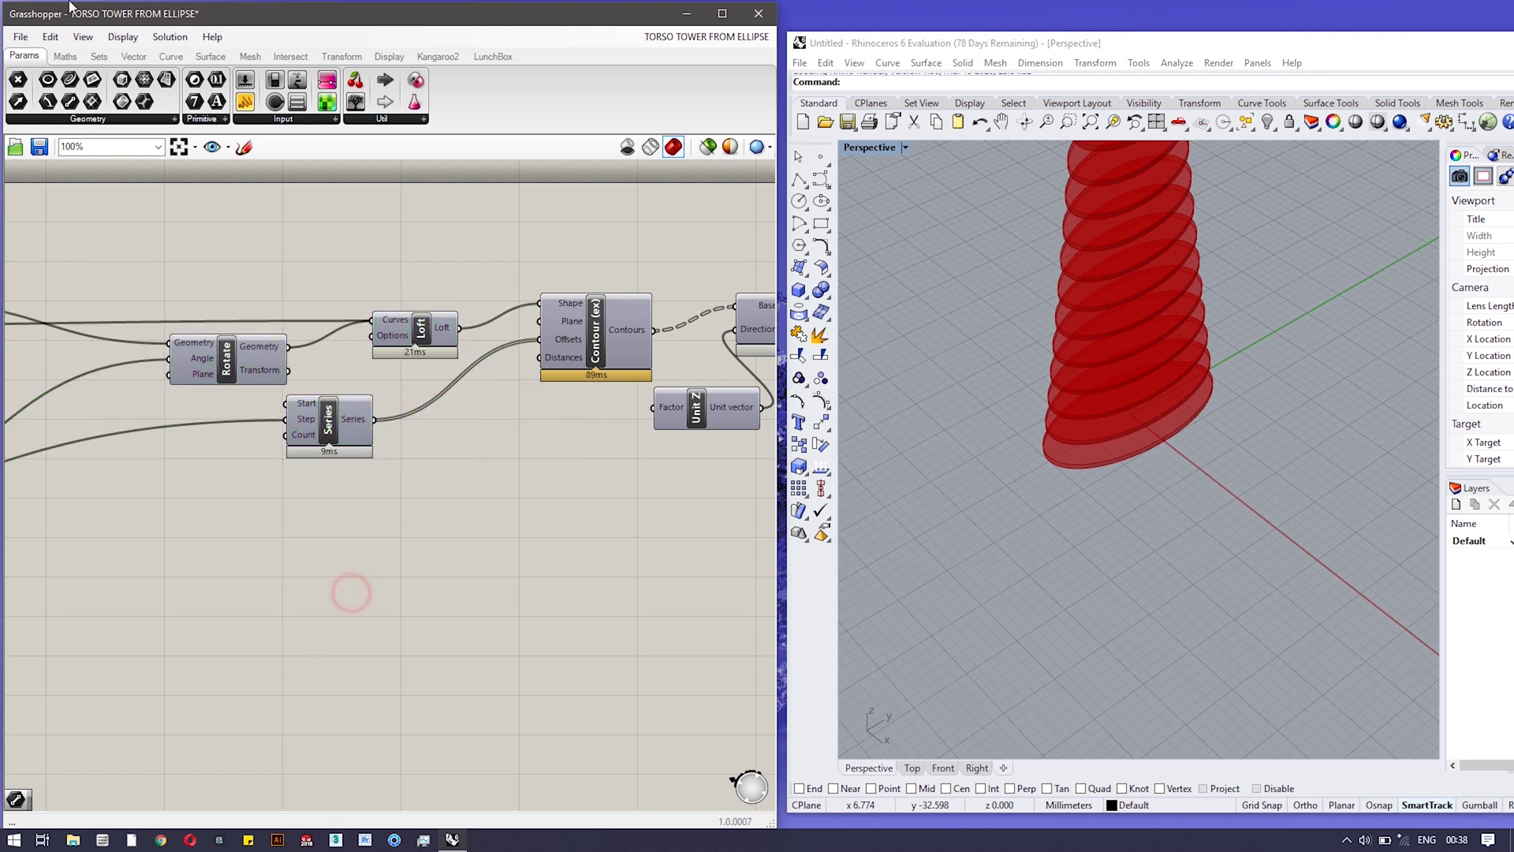
- Switch the Markov canvas widget off and back on
click(123, 37)
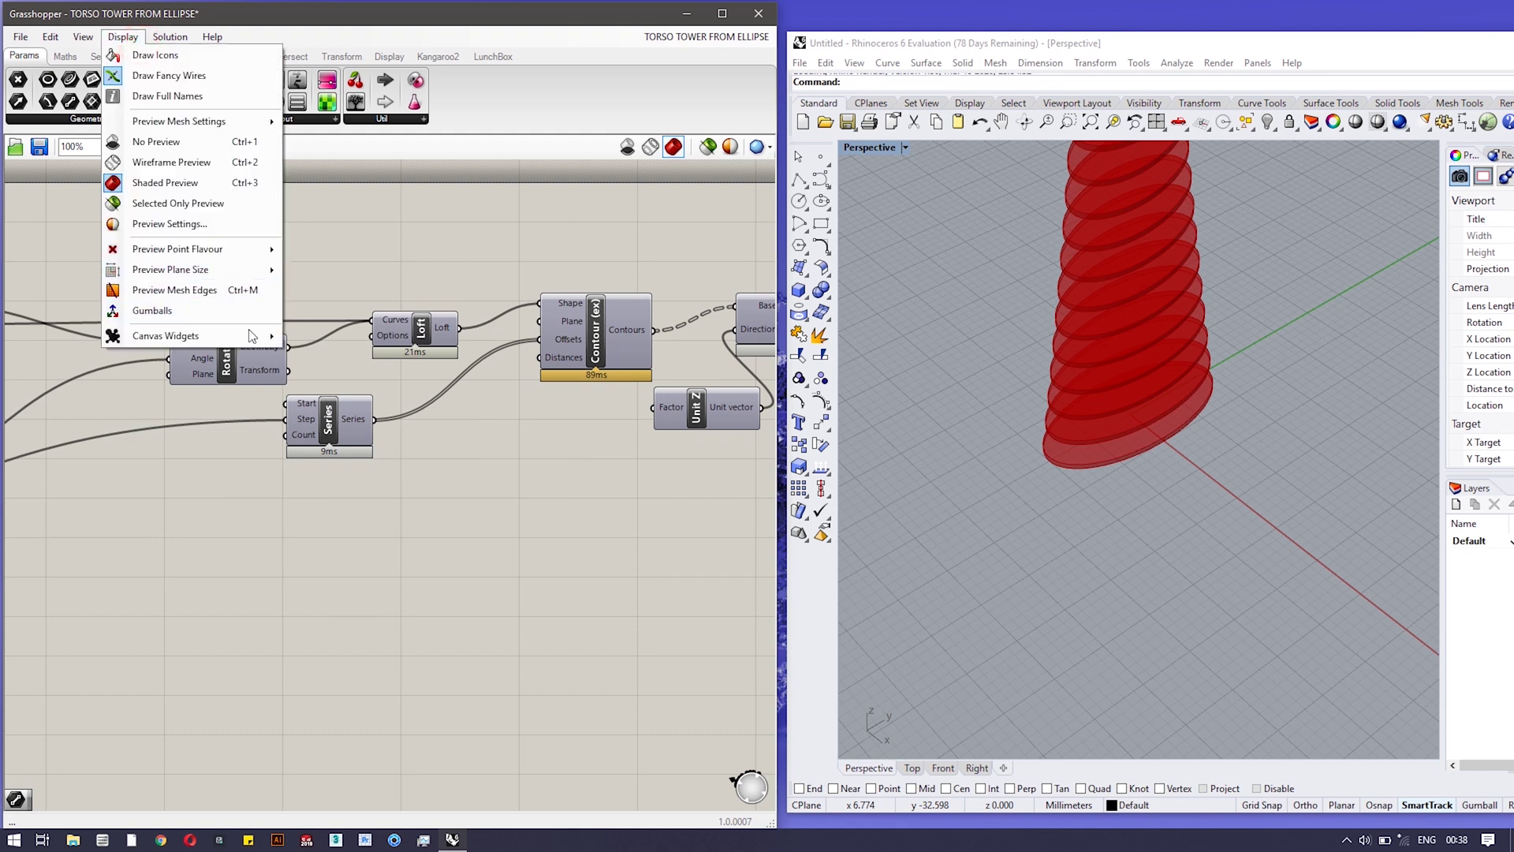
mouse_move(253, 335)
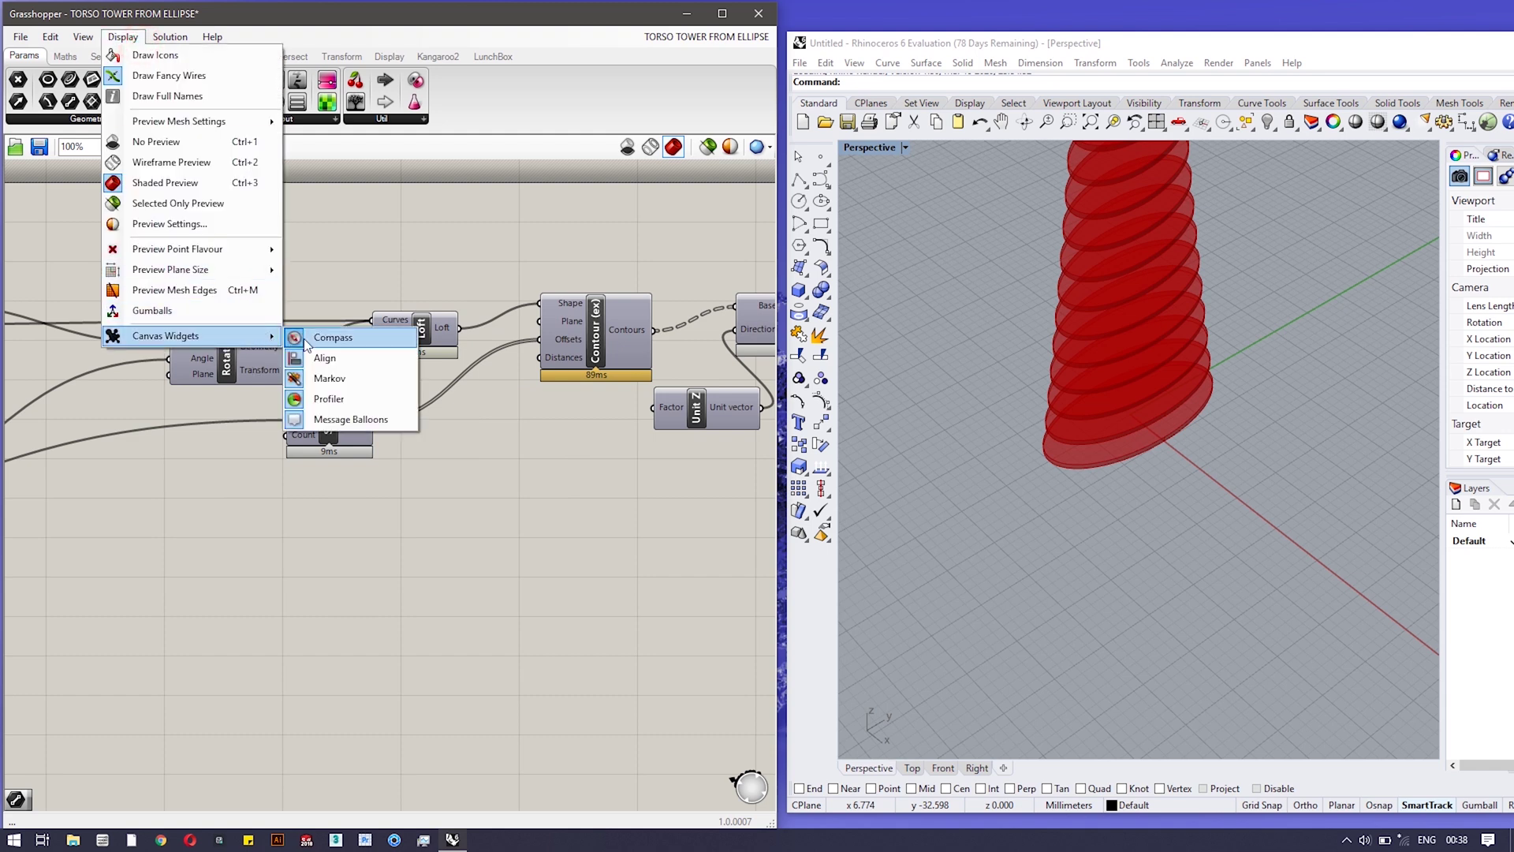
click(327, 380)
drag(281, 421, 286, 419)
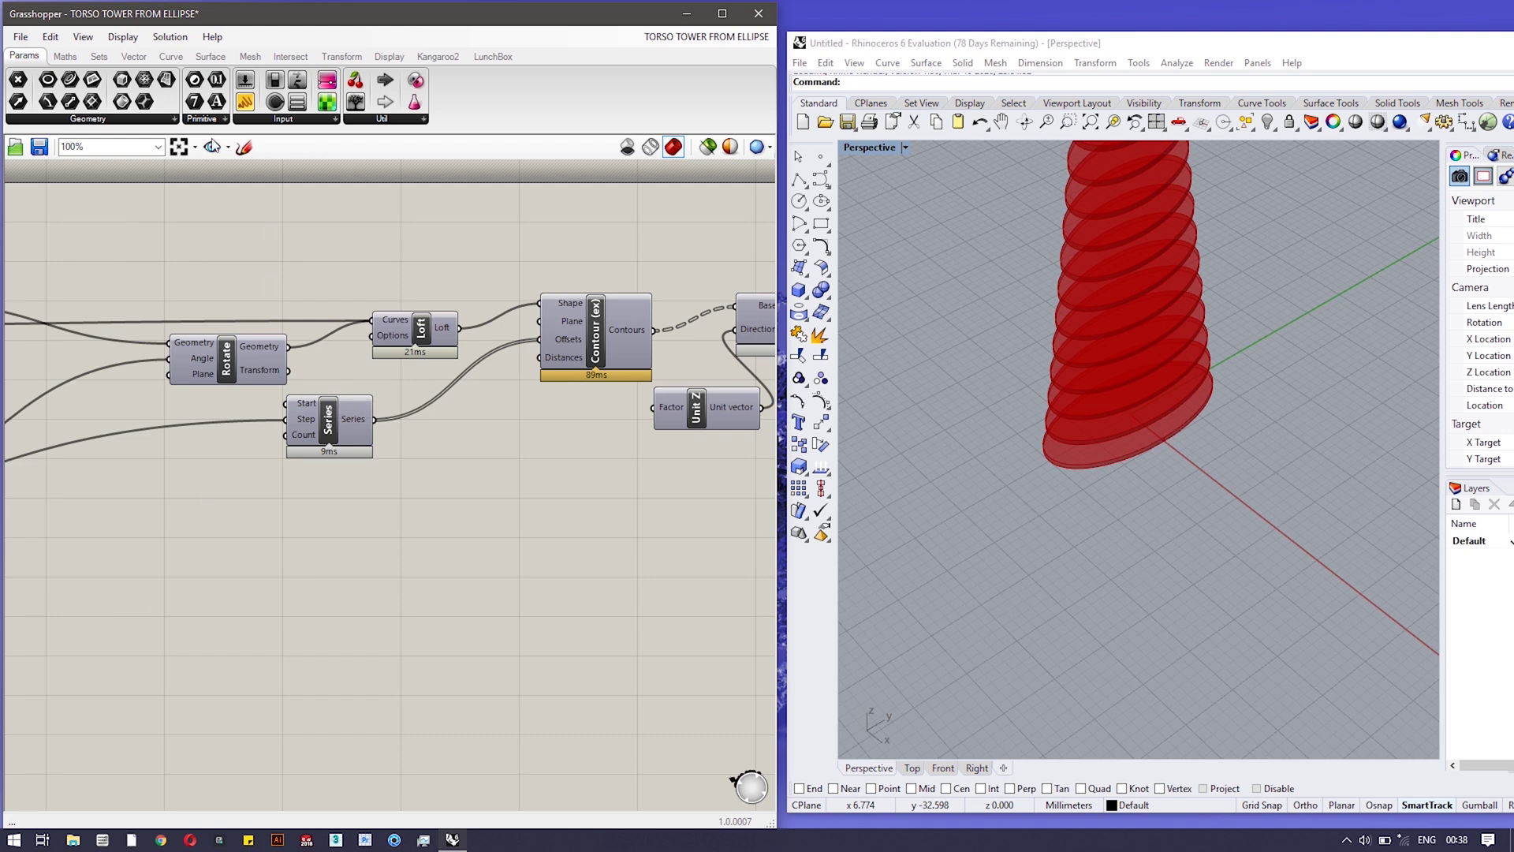
click(124, 37)
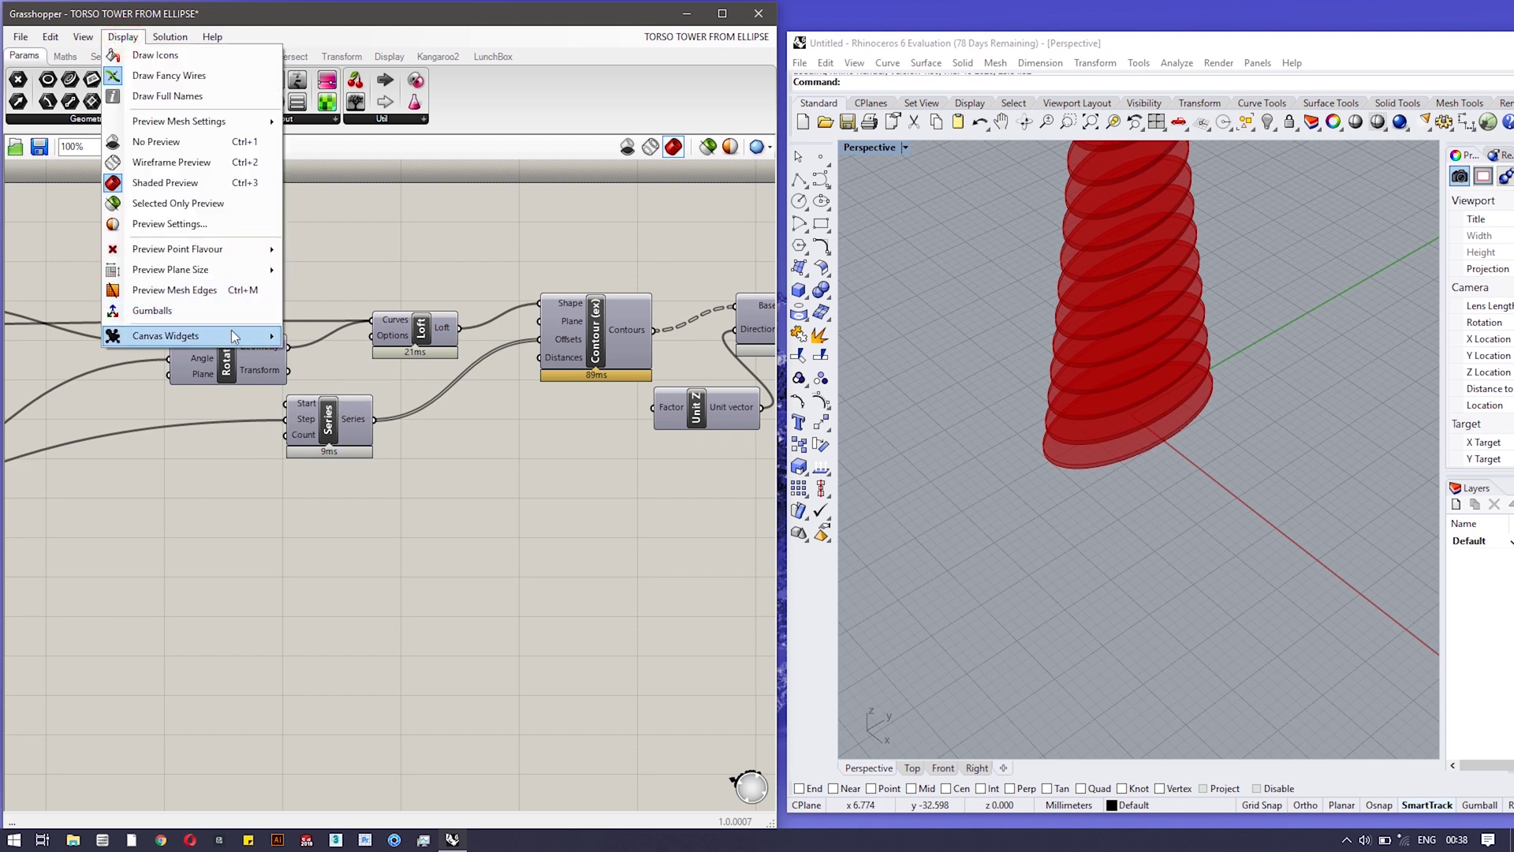
mouse_move(237, 335)
click(336, 379)
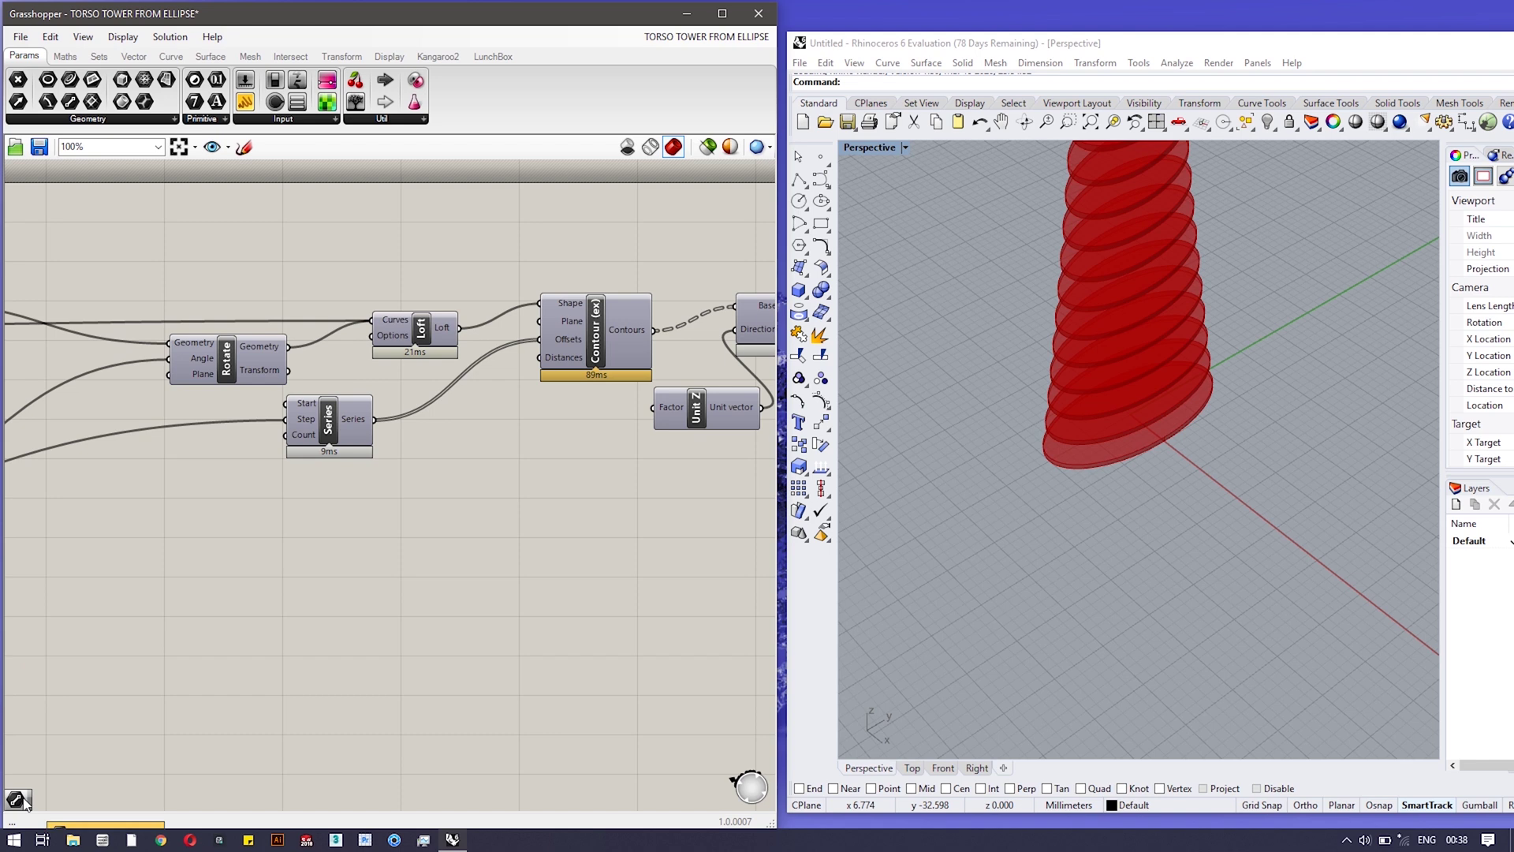
- Place the Line parameter suggested by the Markov widget on the empty canvas below the Series component, and delete it
drag(614, 22, 622, 21)
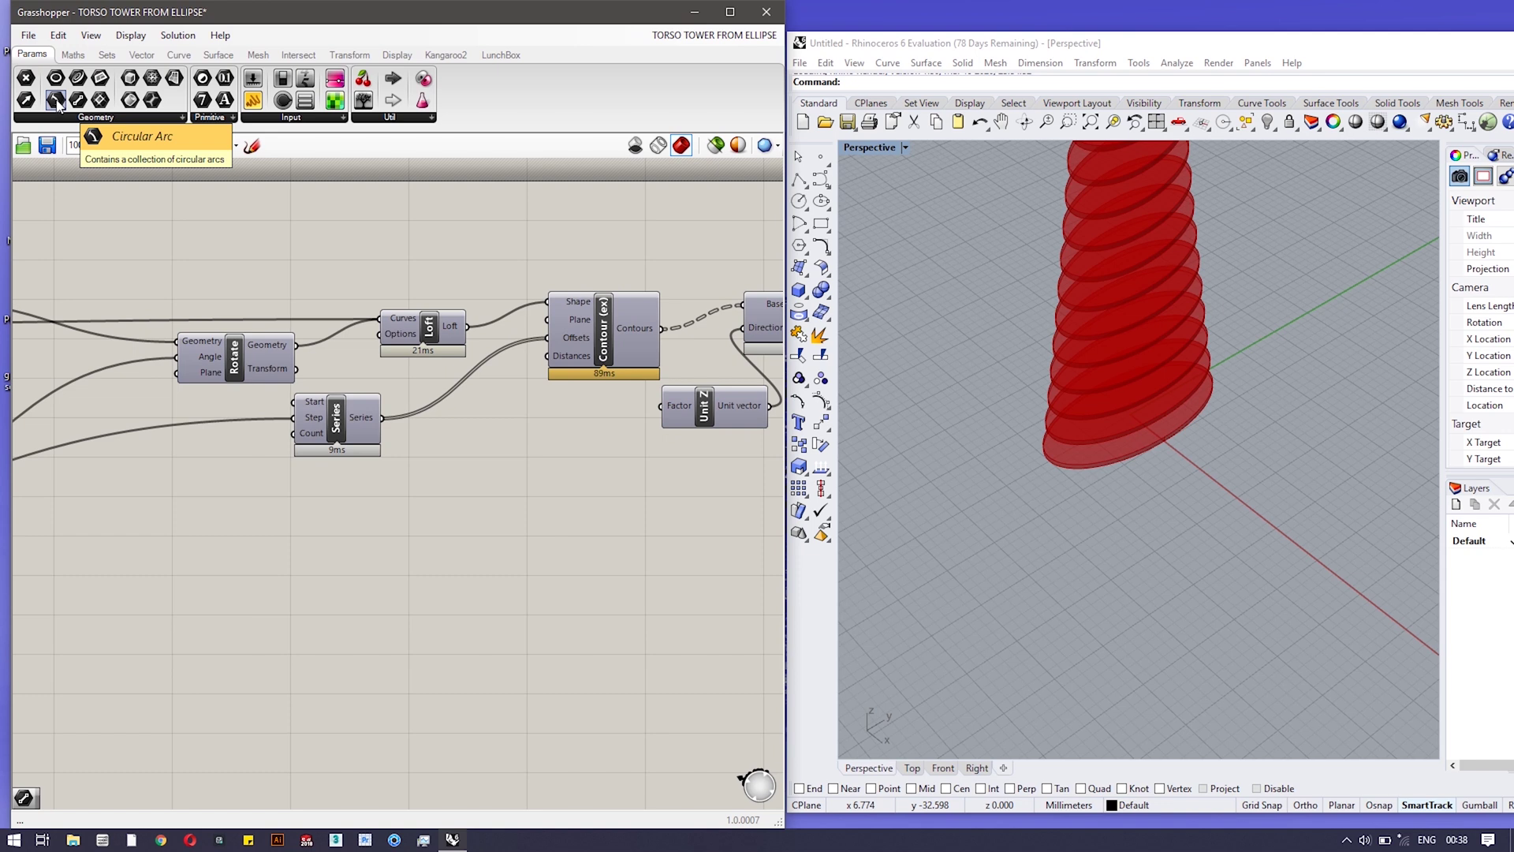
drag(35, 798, 347, 562)
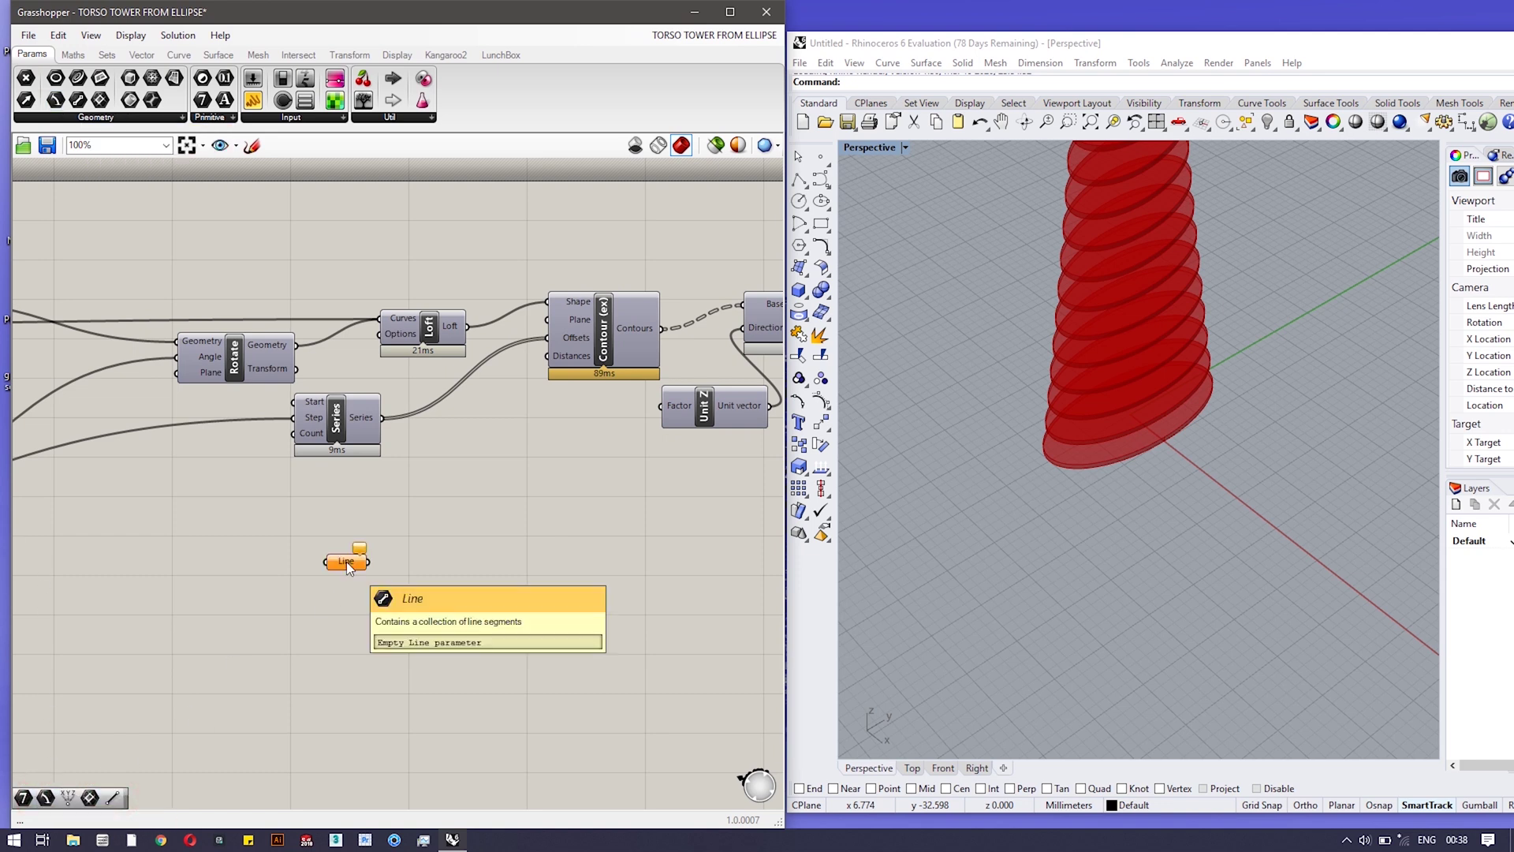
drag(422, 642, 423, 650)
key(Delete)
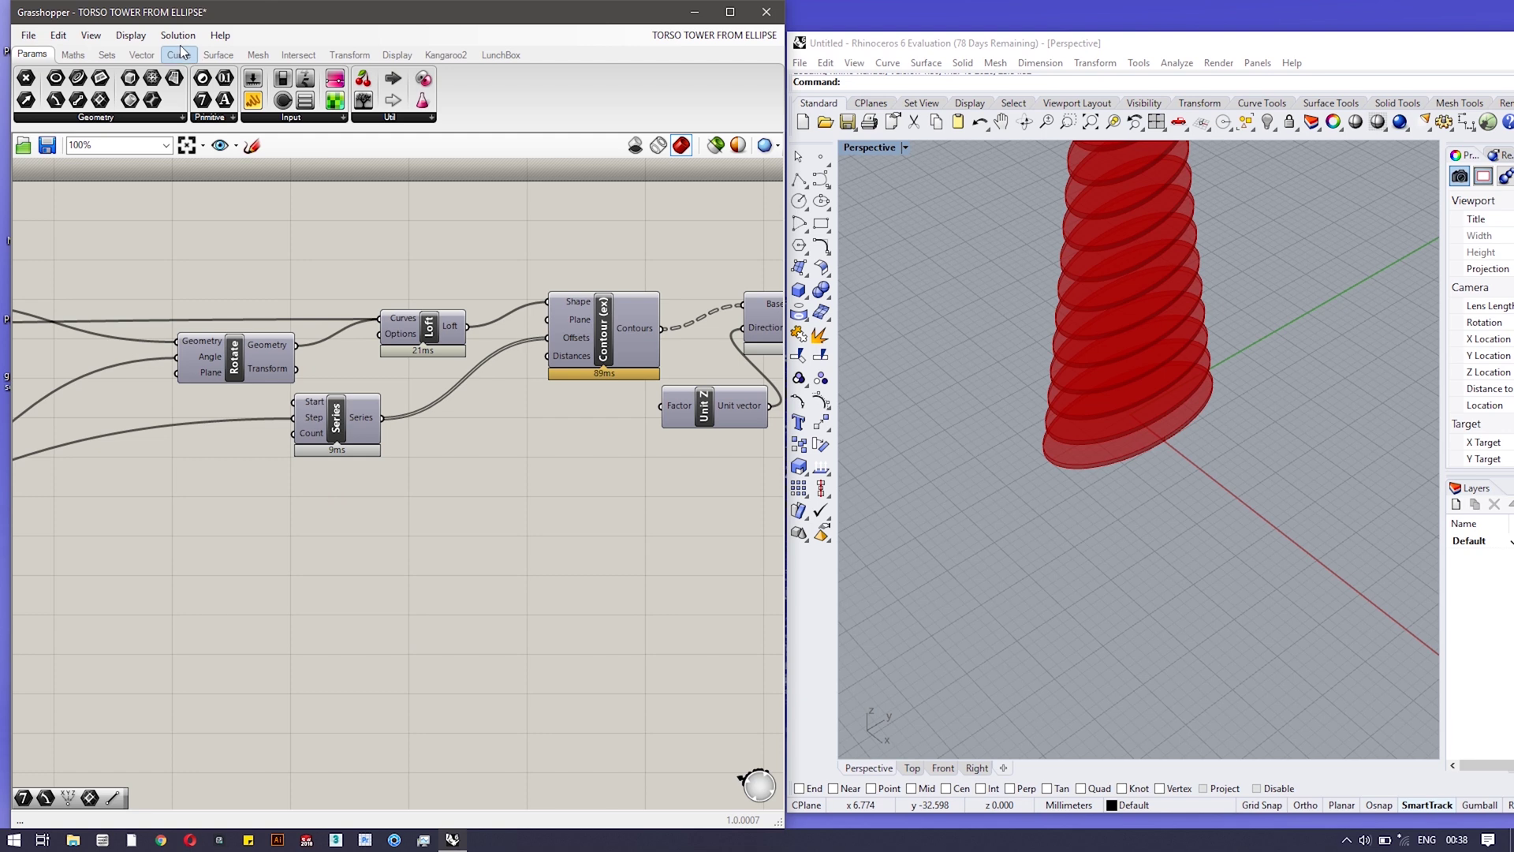
- Switch the Profiler canvas widget off and back on
click(152, 44)
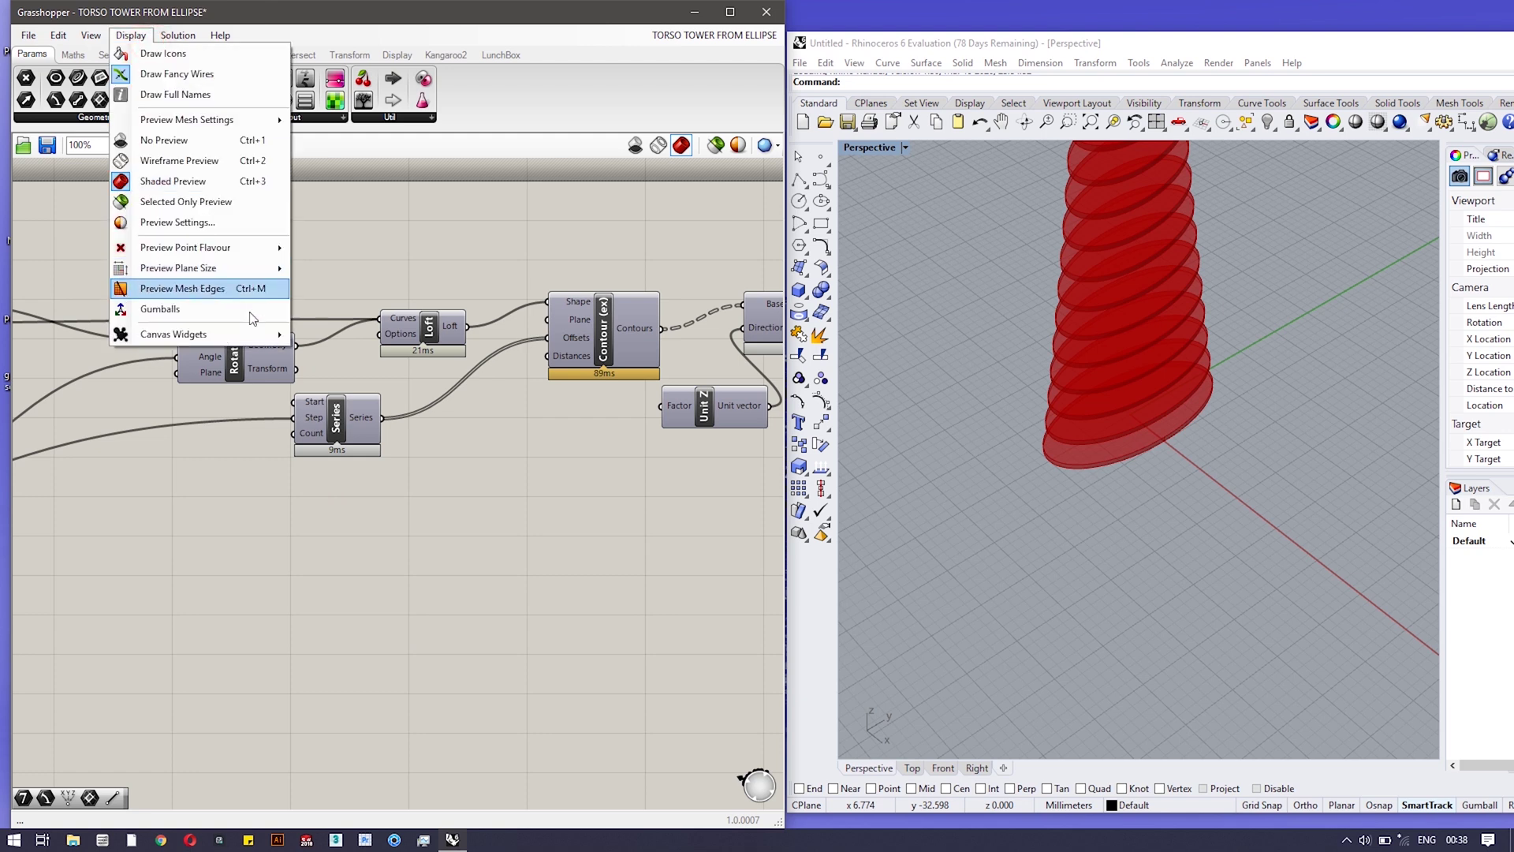
mouse_move(270, 336)
click(337, 396)
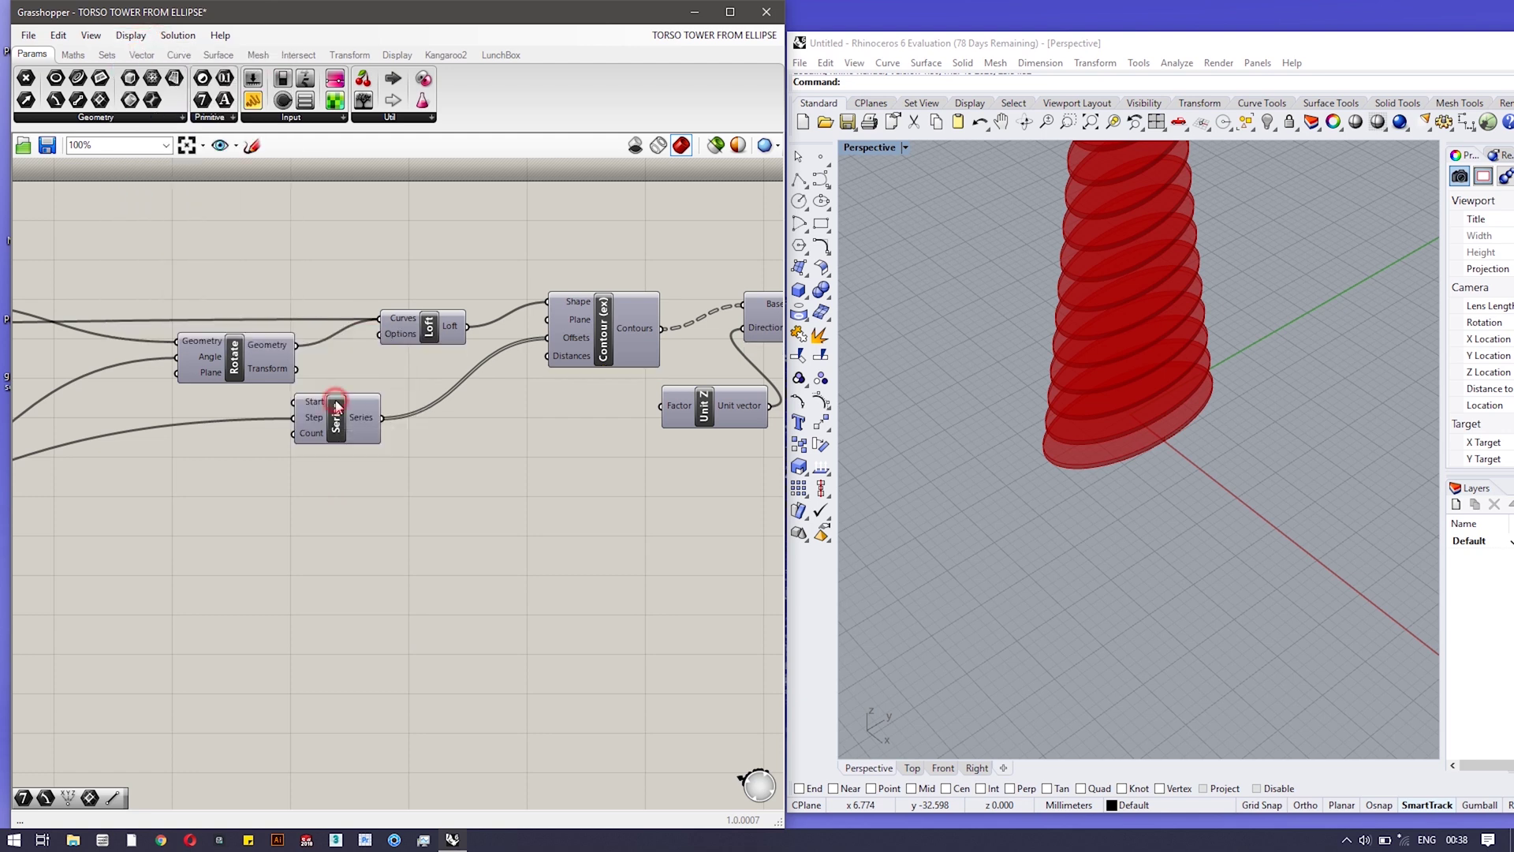
click(146, 36)
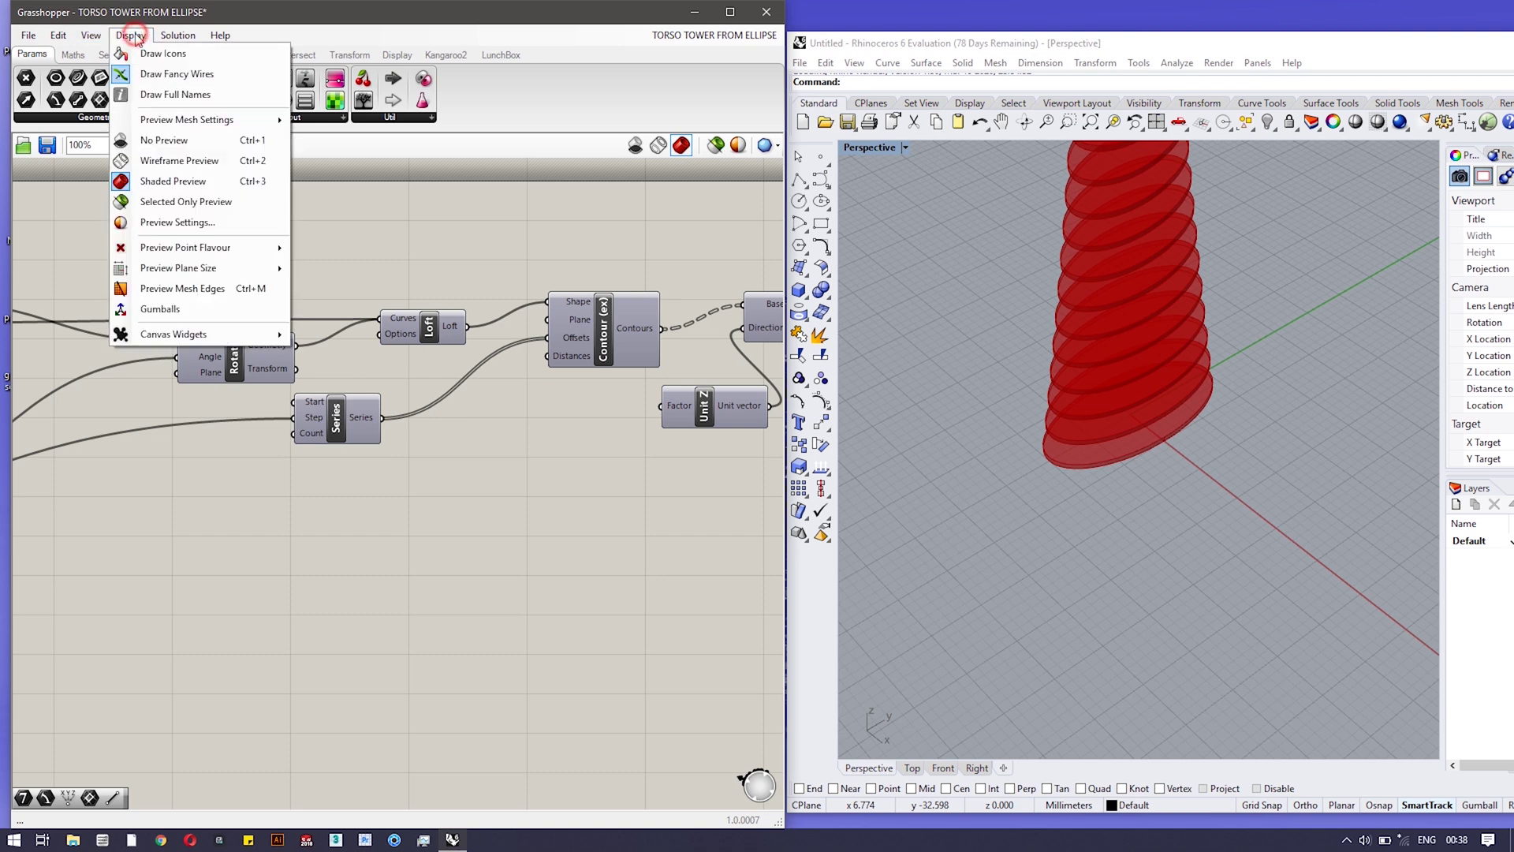
mouse_move(197, 336)
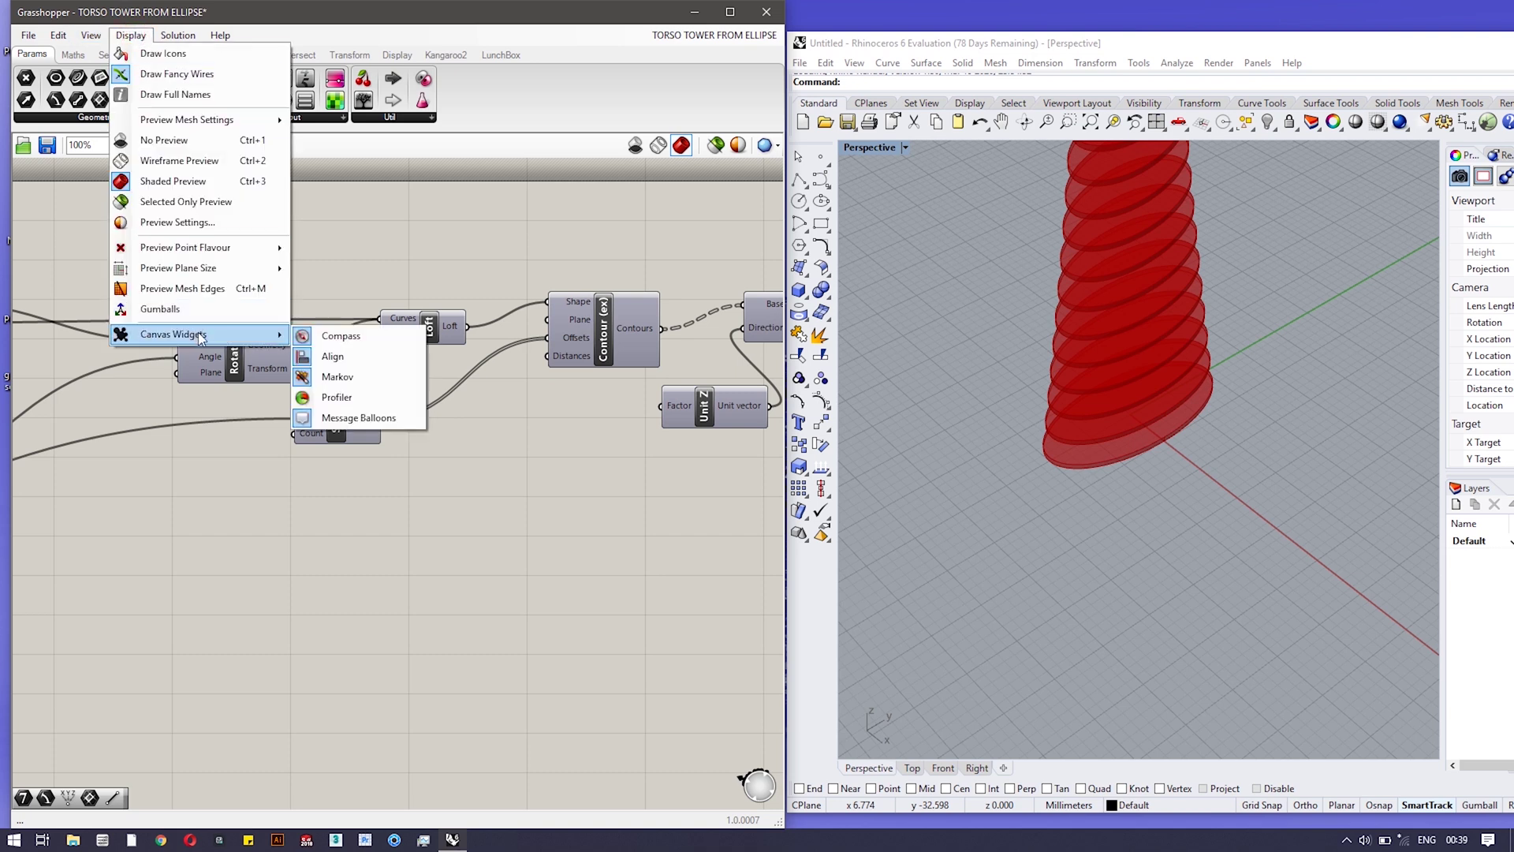
click(326, 398)
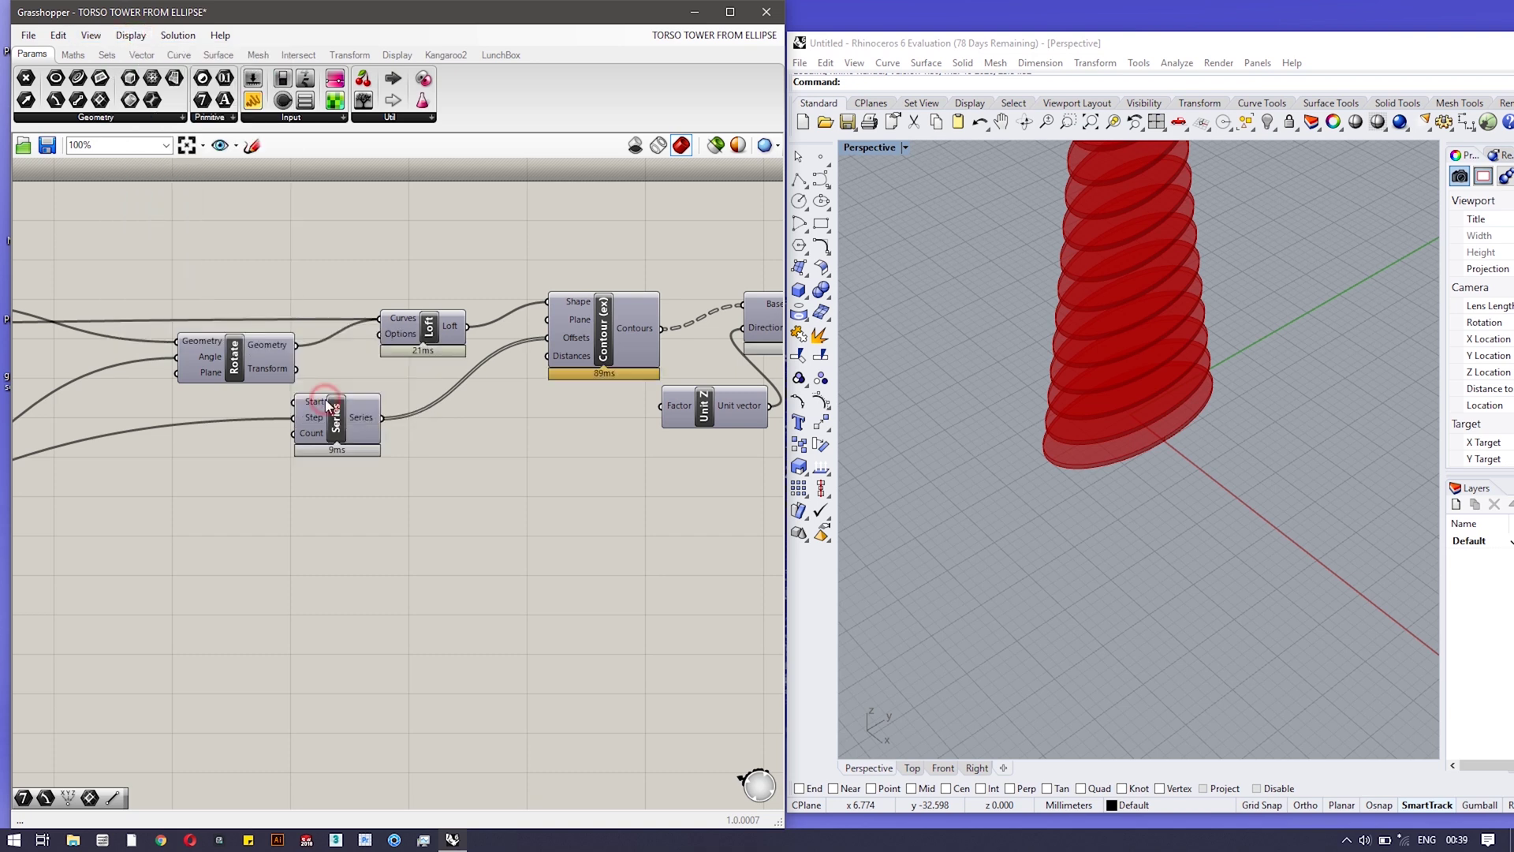
- Nudge the Loft component slightly downward and examine the Profiler timings under the Loft, Series and Contour (ex) components up close
scroll(376, 353, up, 2)
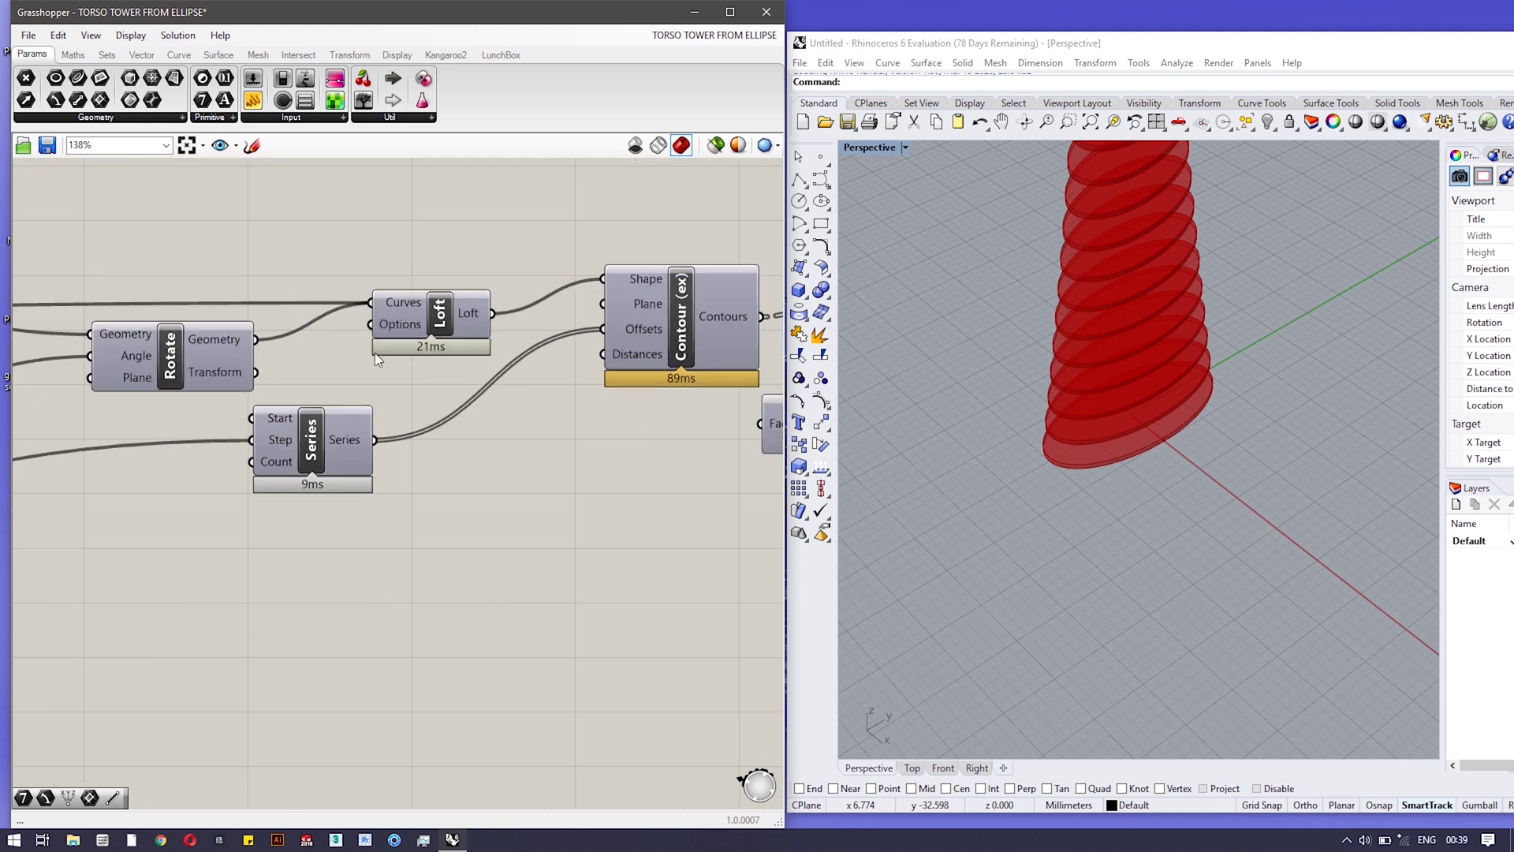
scroll(375, 353, up, 6)
drag(423, 249, 389, 286)
scroll(430, 399, down, 5)
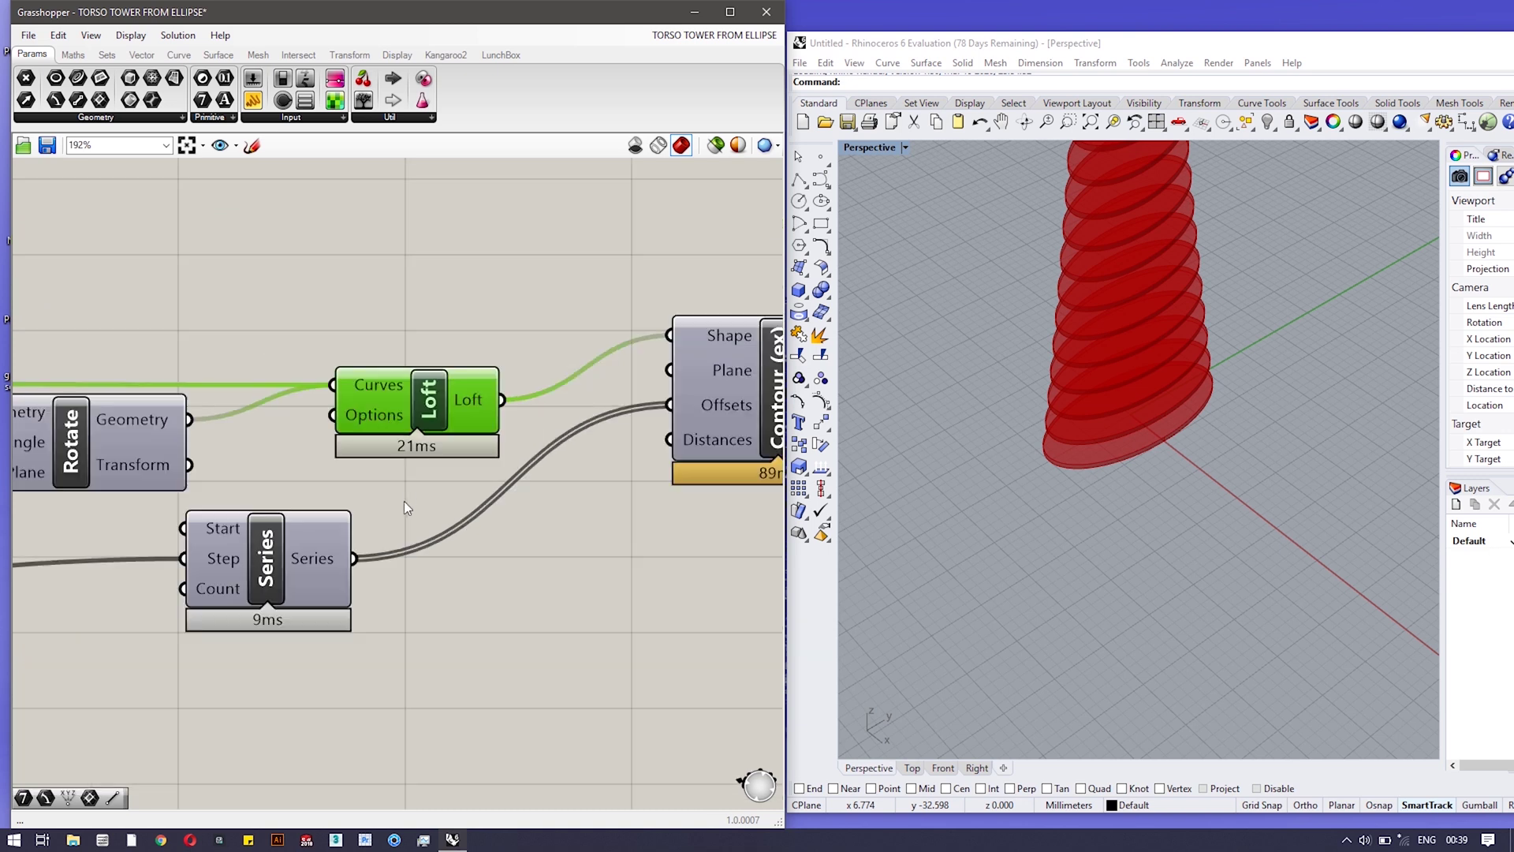
scroll(623, 452, down, 2)
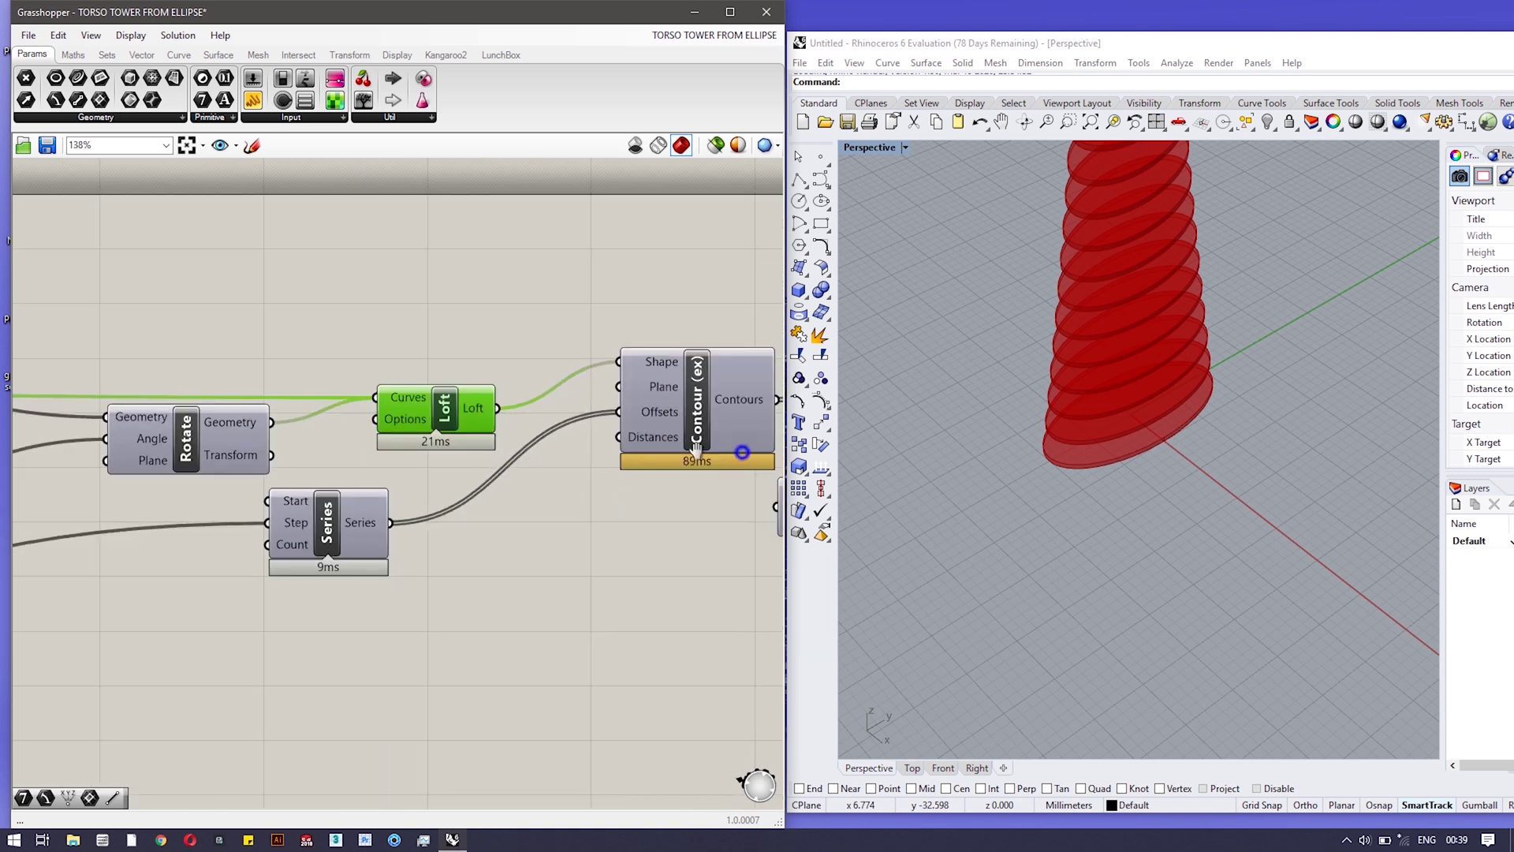
right_drag(697, 447, 478, 492)
scroll(444, 466, up, 3)
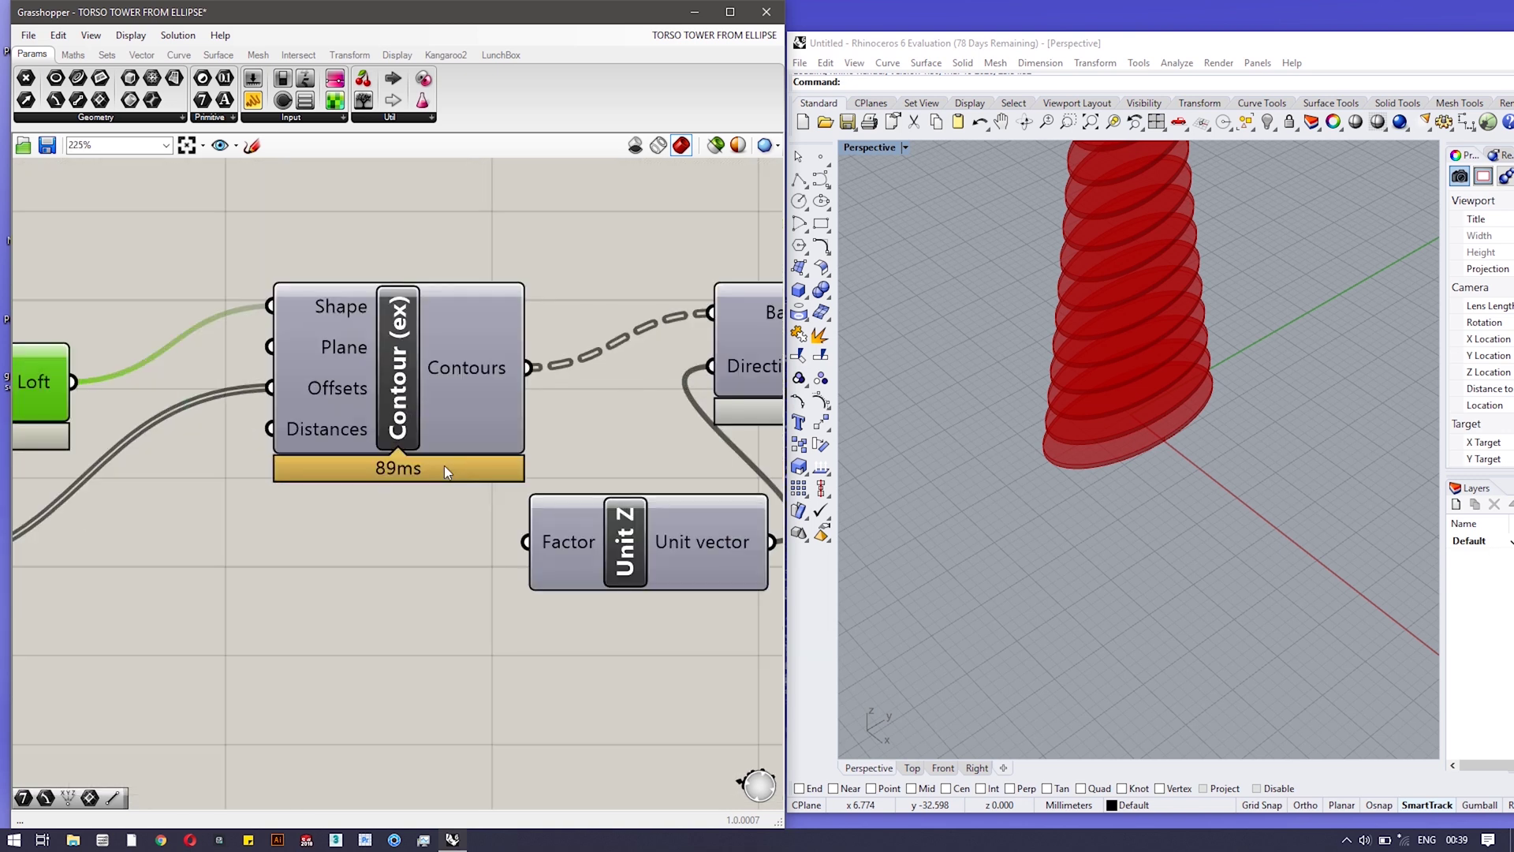
- Turn off the Profiler canvas widget
click(124, 34)
mouse_move(197, 334)
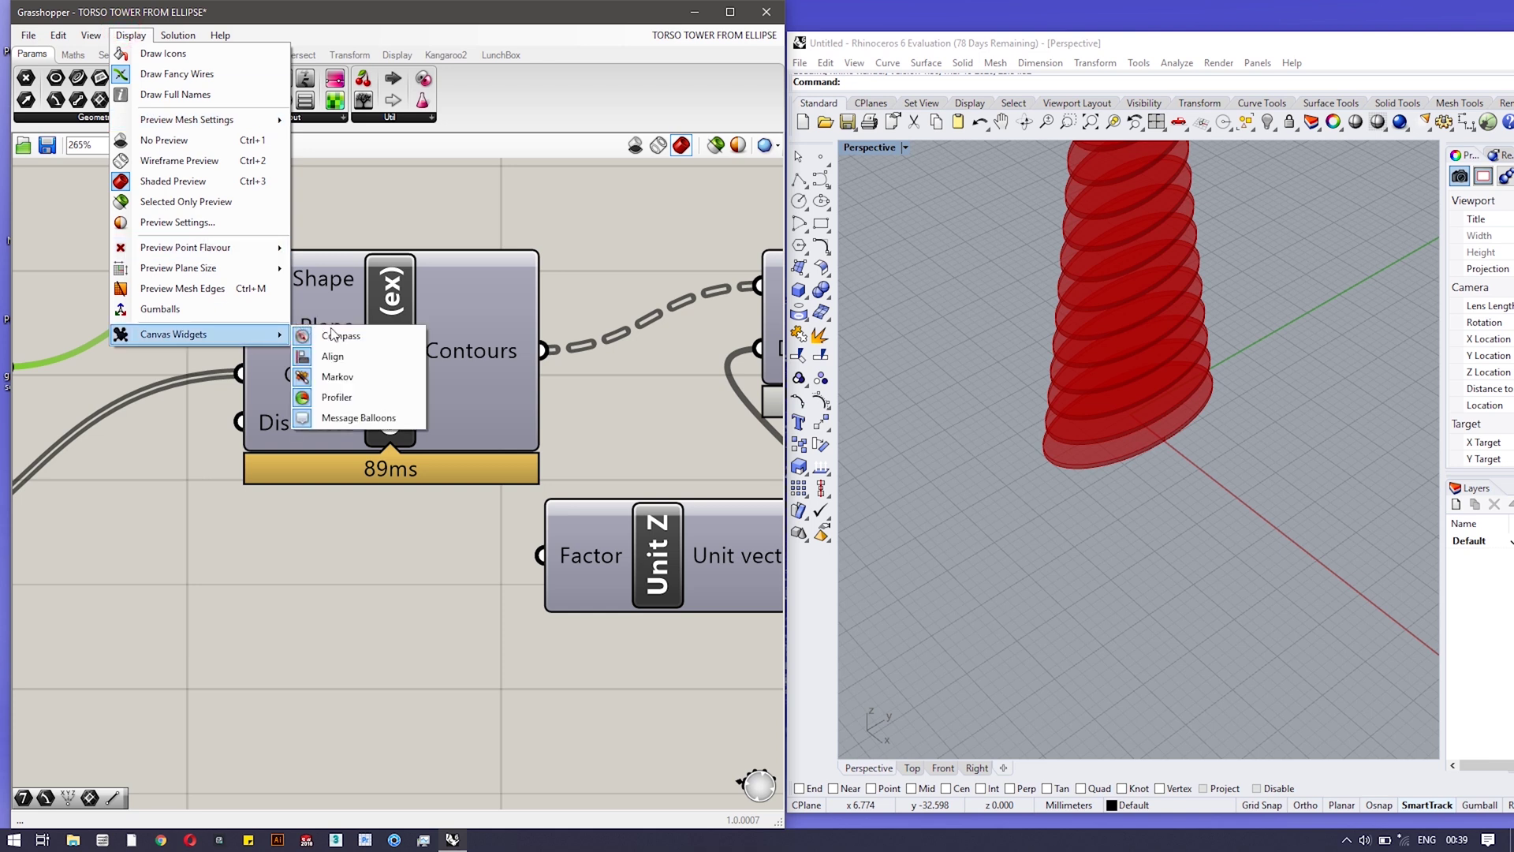
click(343, 397)
- Switch the Message Balloons canvas widget off and back on
click(128, 35)
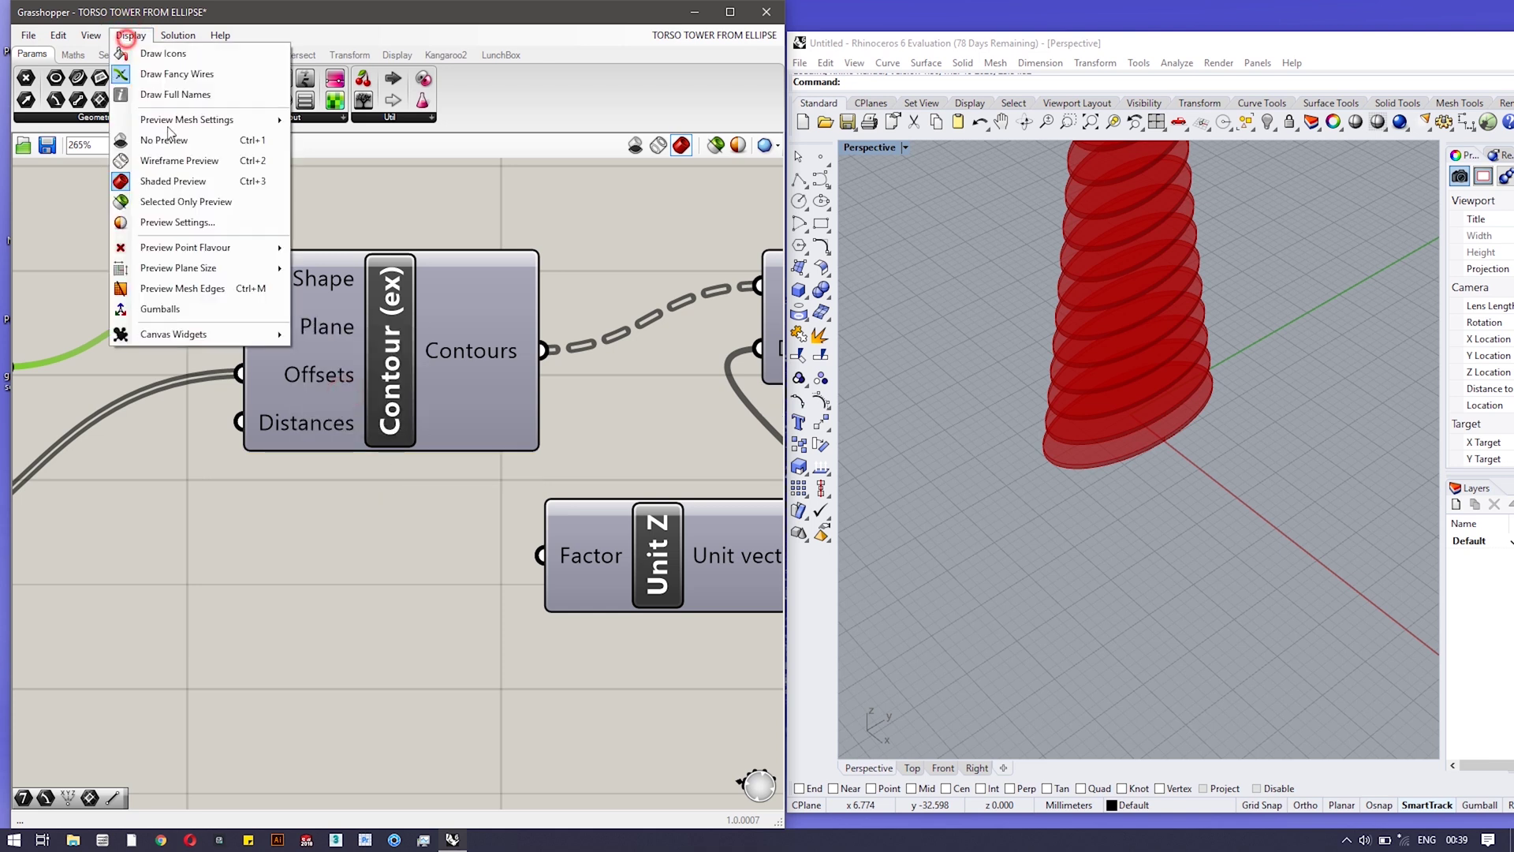
mouse_move(237, 334)
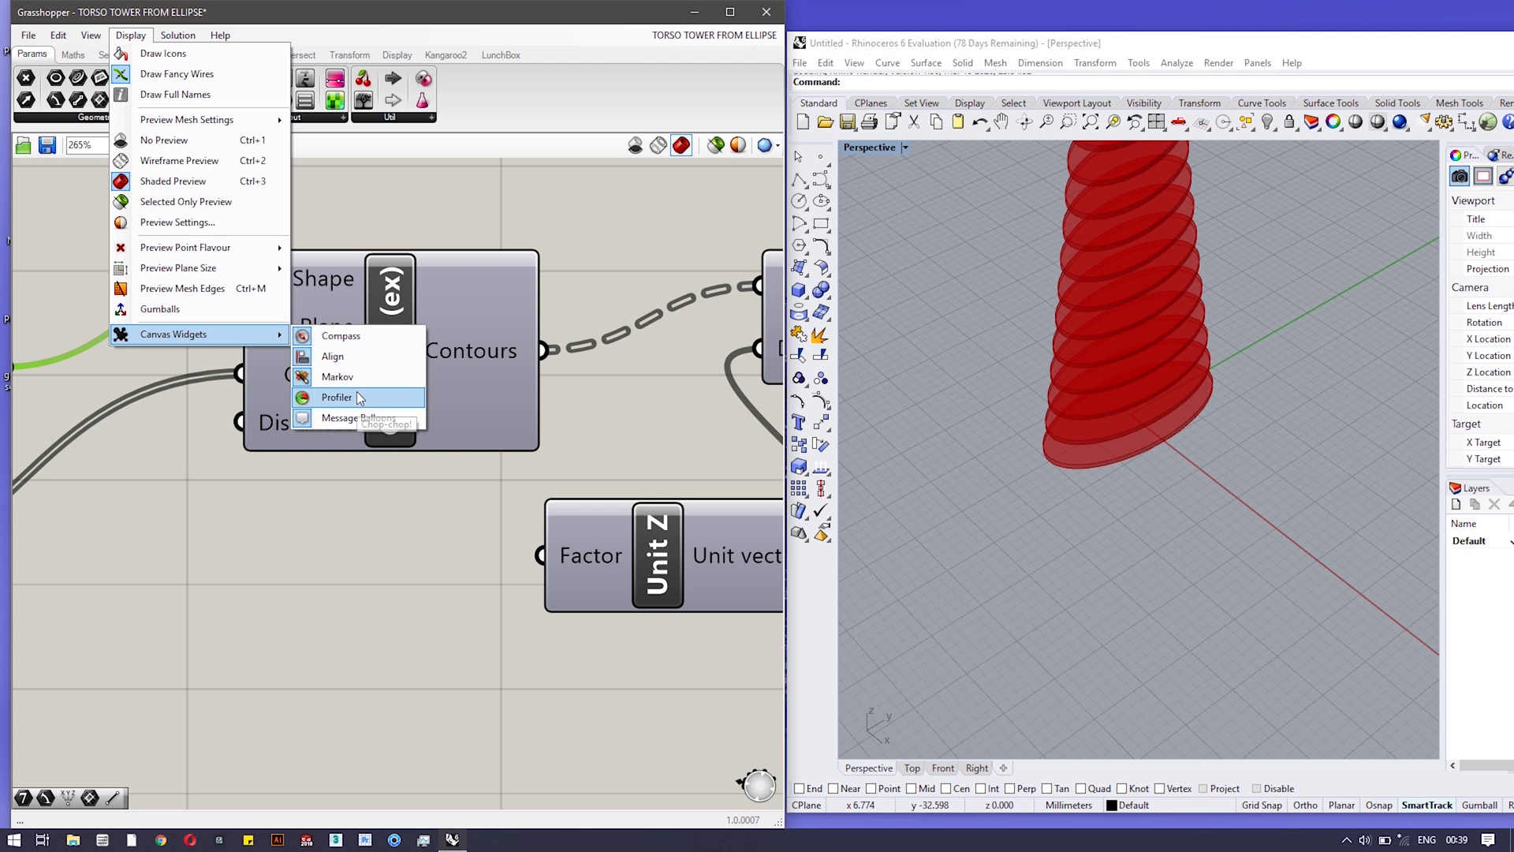
click(373, 419)
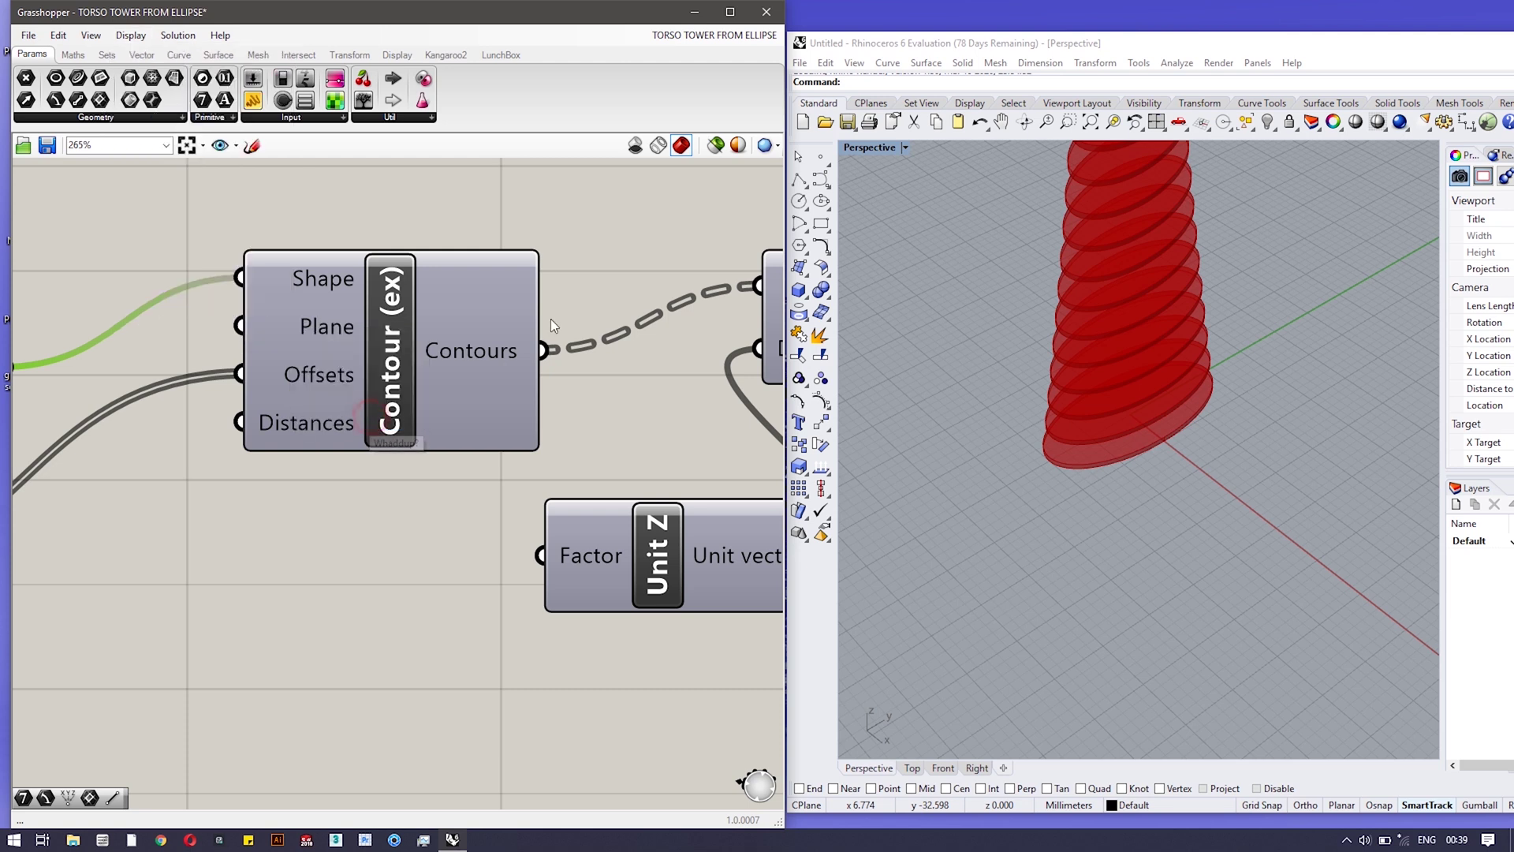
click(131, 36)
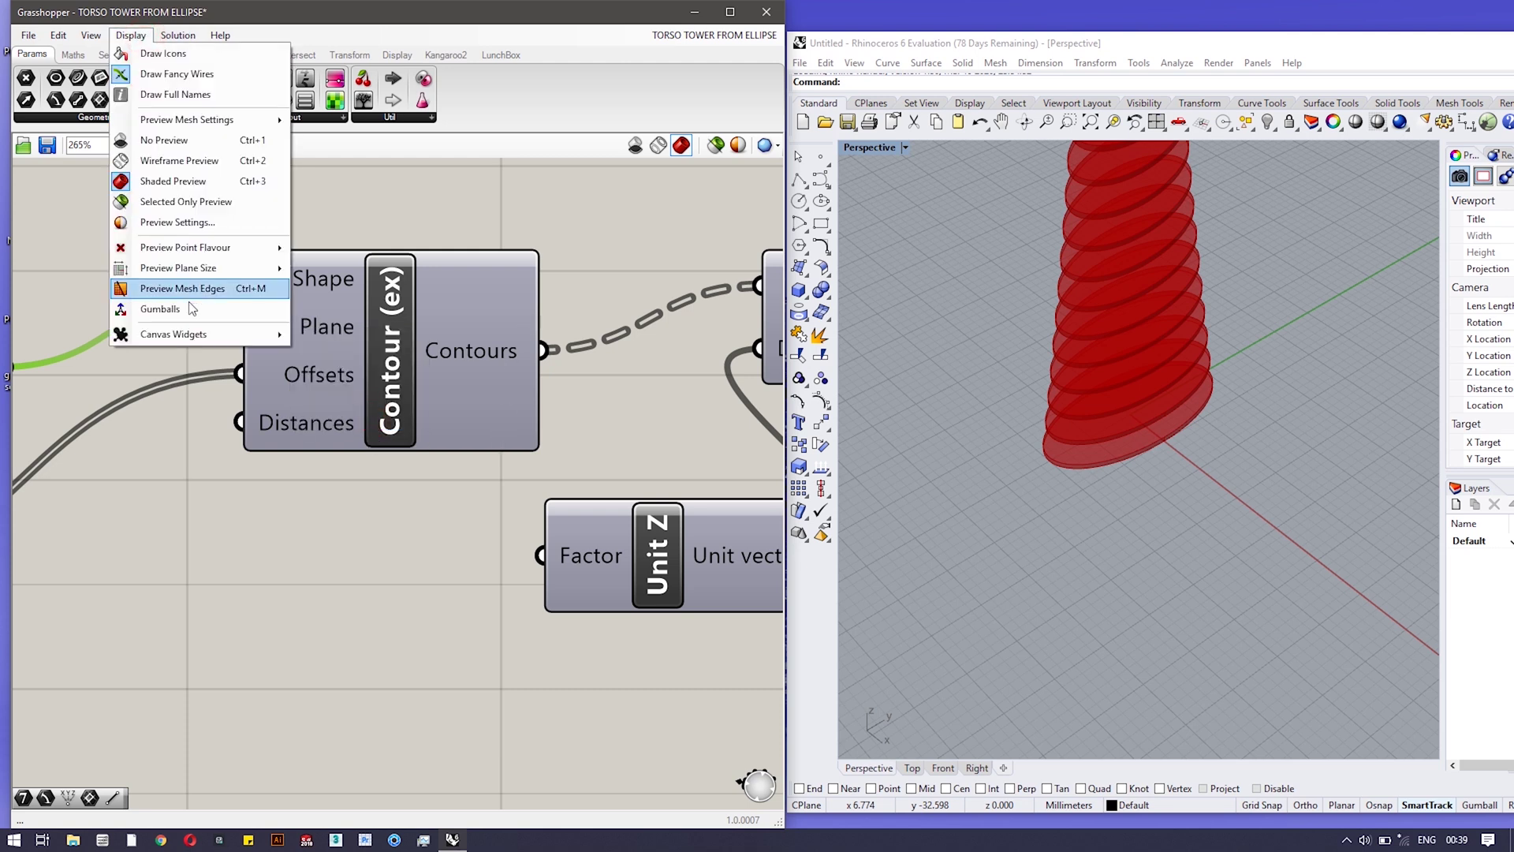
mouse_move(237, 335)
click(335, 420)
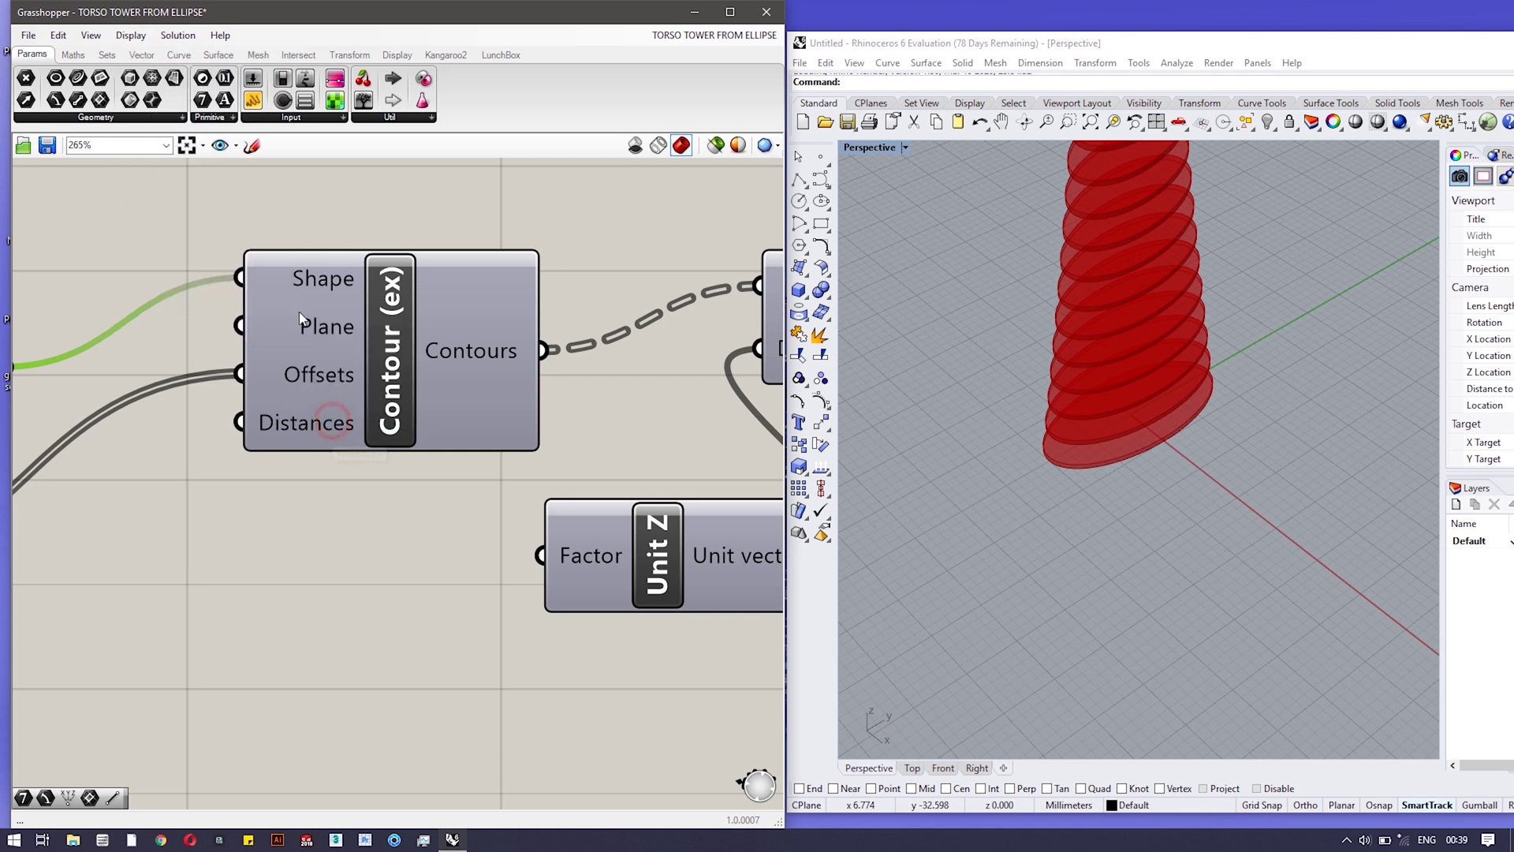
- Find the orange Pln parameter and toggle Message Balloons off and on to compare its display with and without the balloon
scroll(551, 535, down, 5)
scroll(496, 507, down, 3)
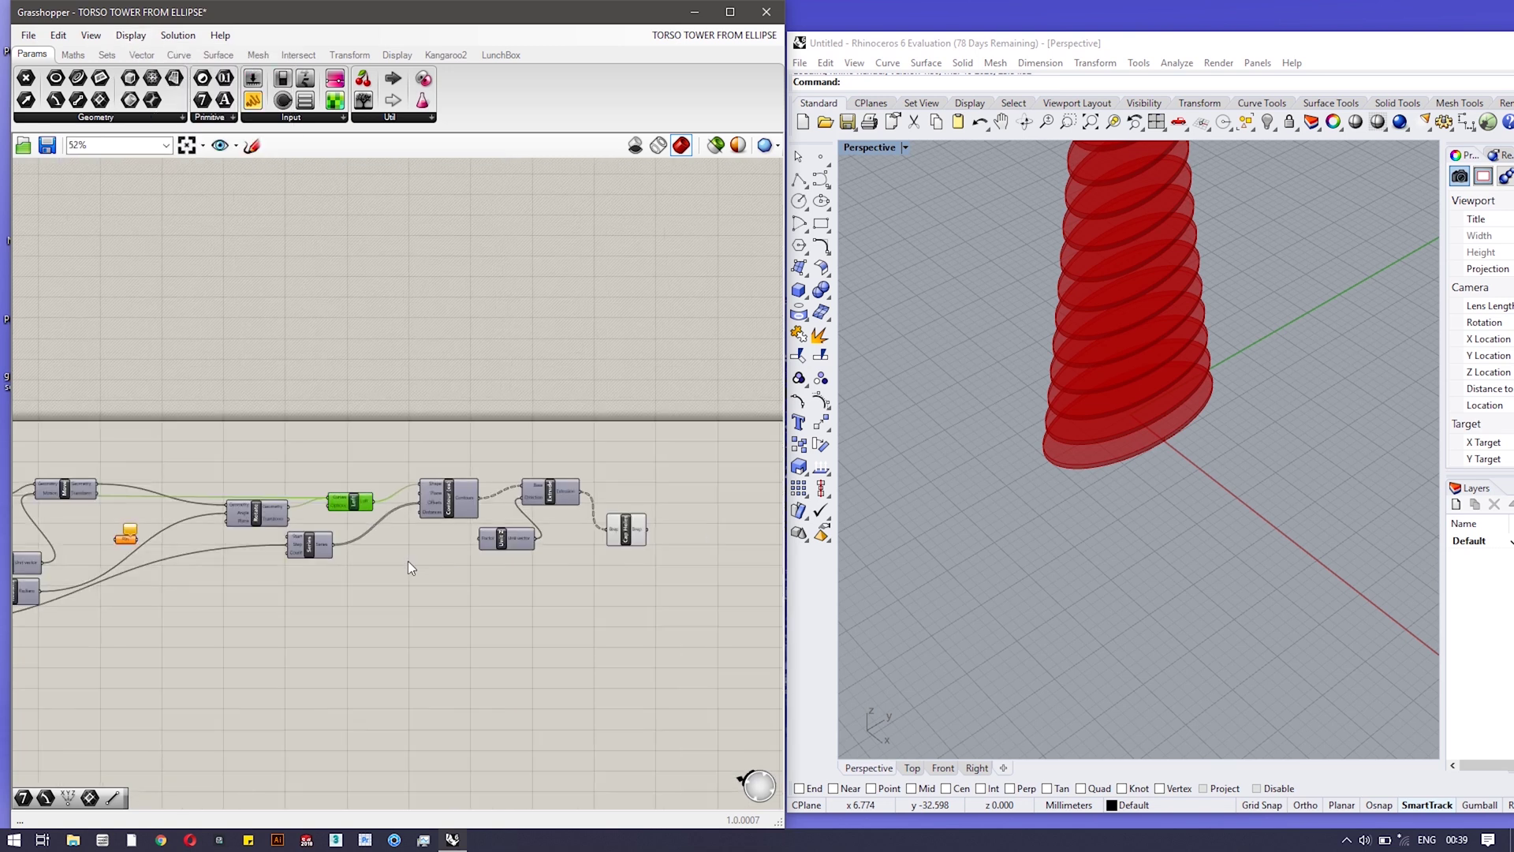
scroll(118, 527, up, 10)
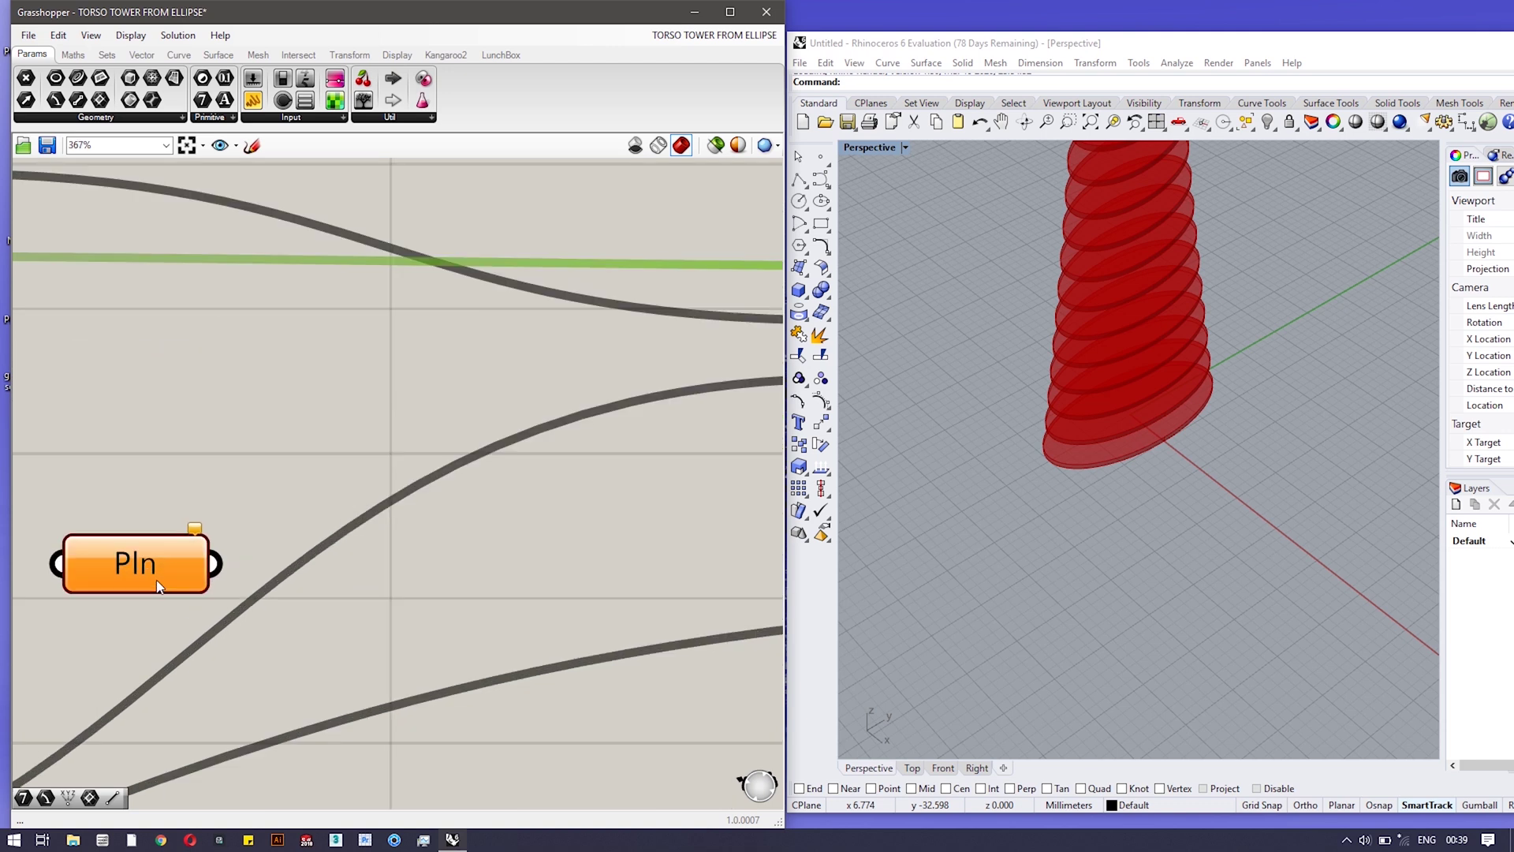
click(144, 39)
mouse_move(205, 337)
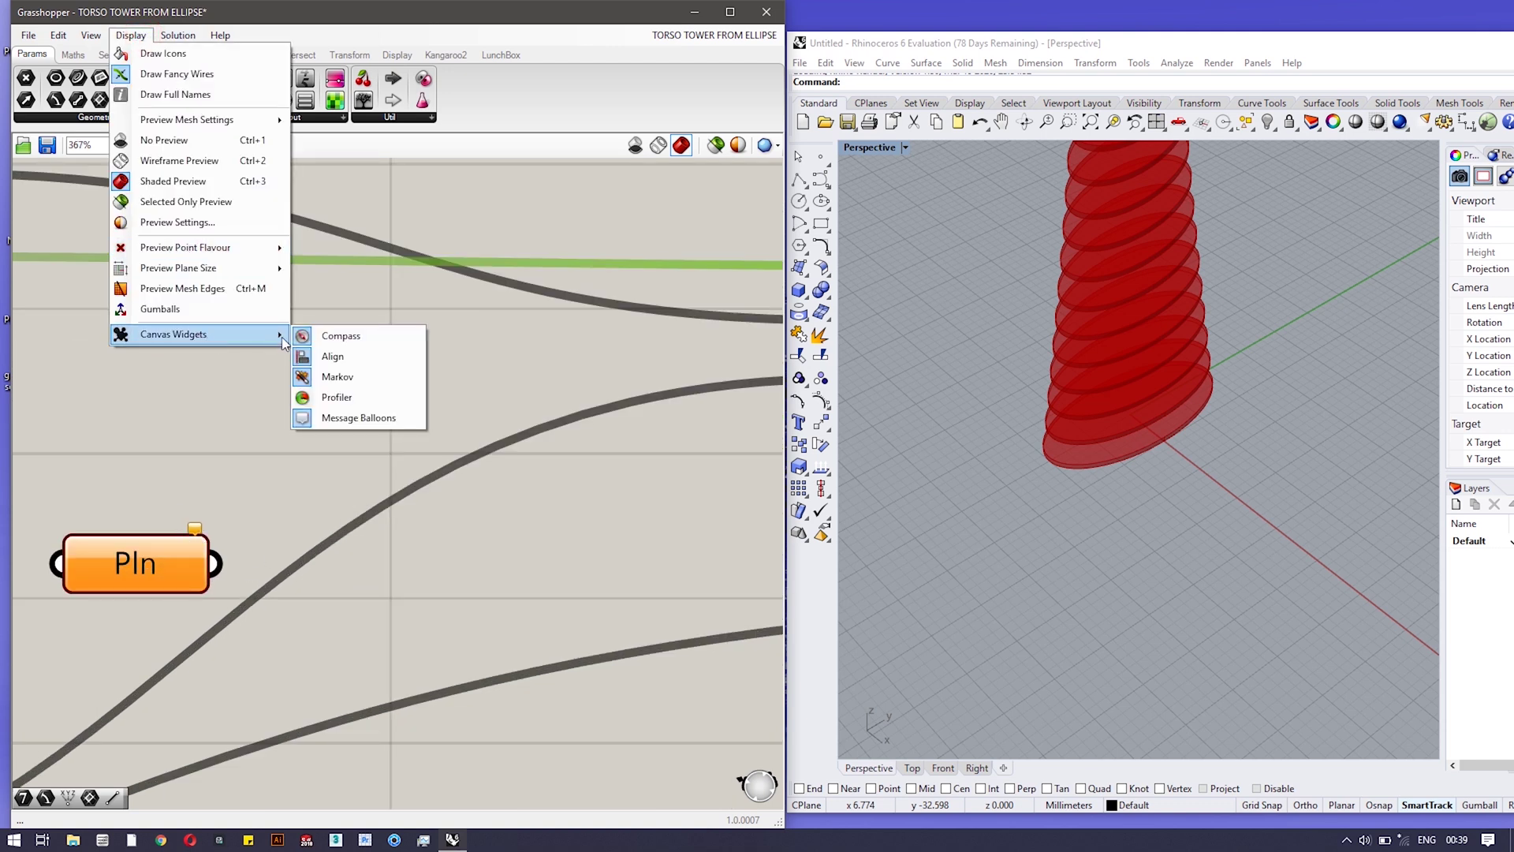
click(353, 418)
click(131, 35)
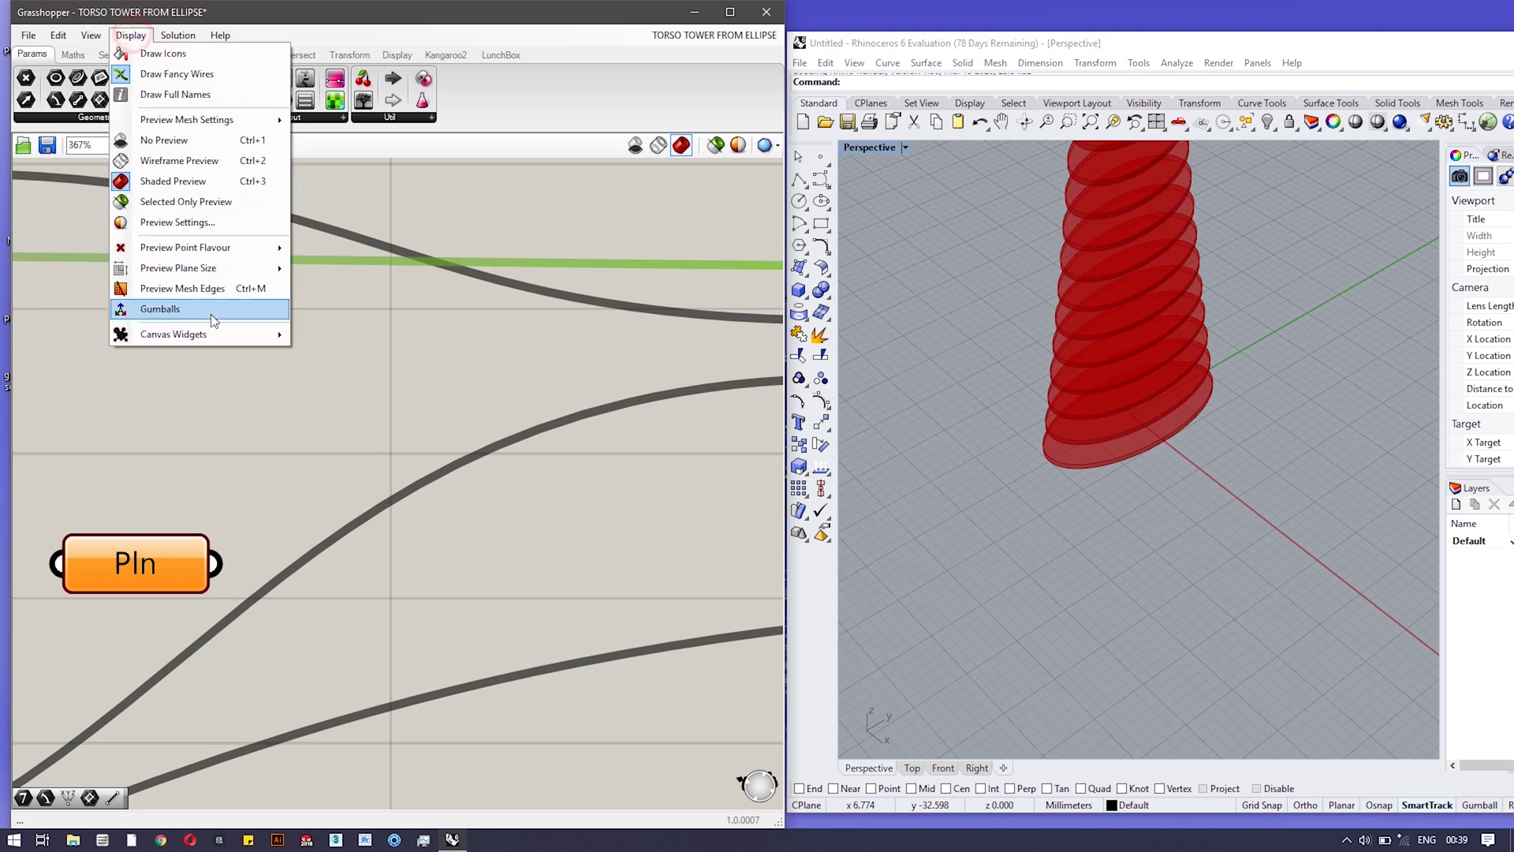
mouse_move(268, 334)
click(334, 411)
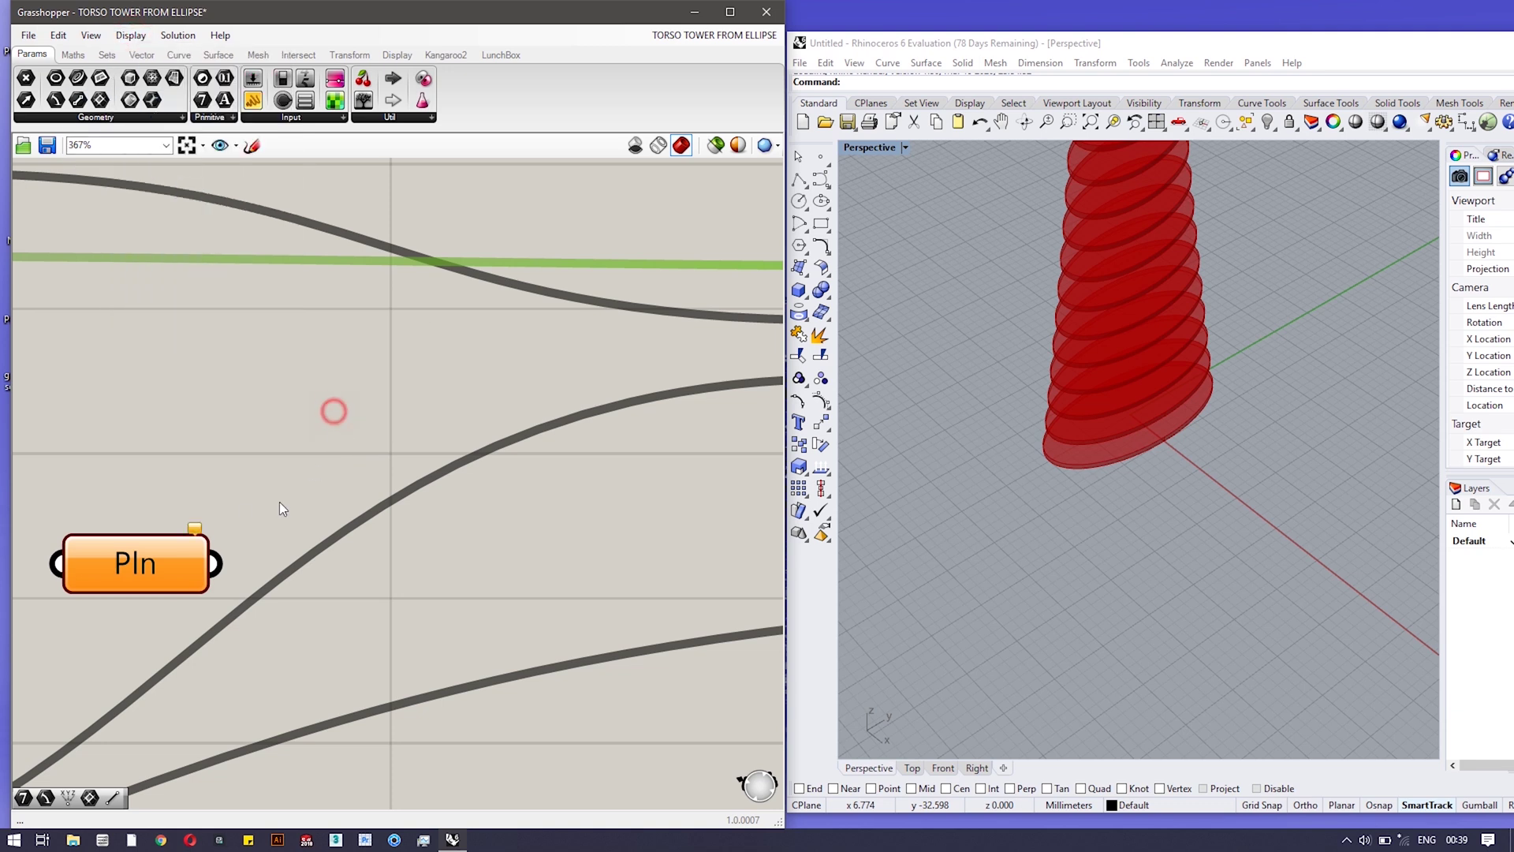
- Read the warning balloon on the Pln parameter, clear the Loft selection and inspect the parameter among its neighbouring components
mouse_move(193, 532)
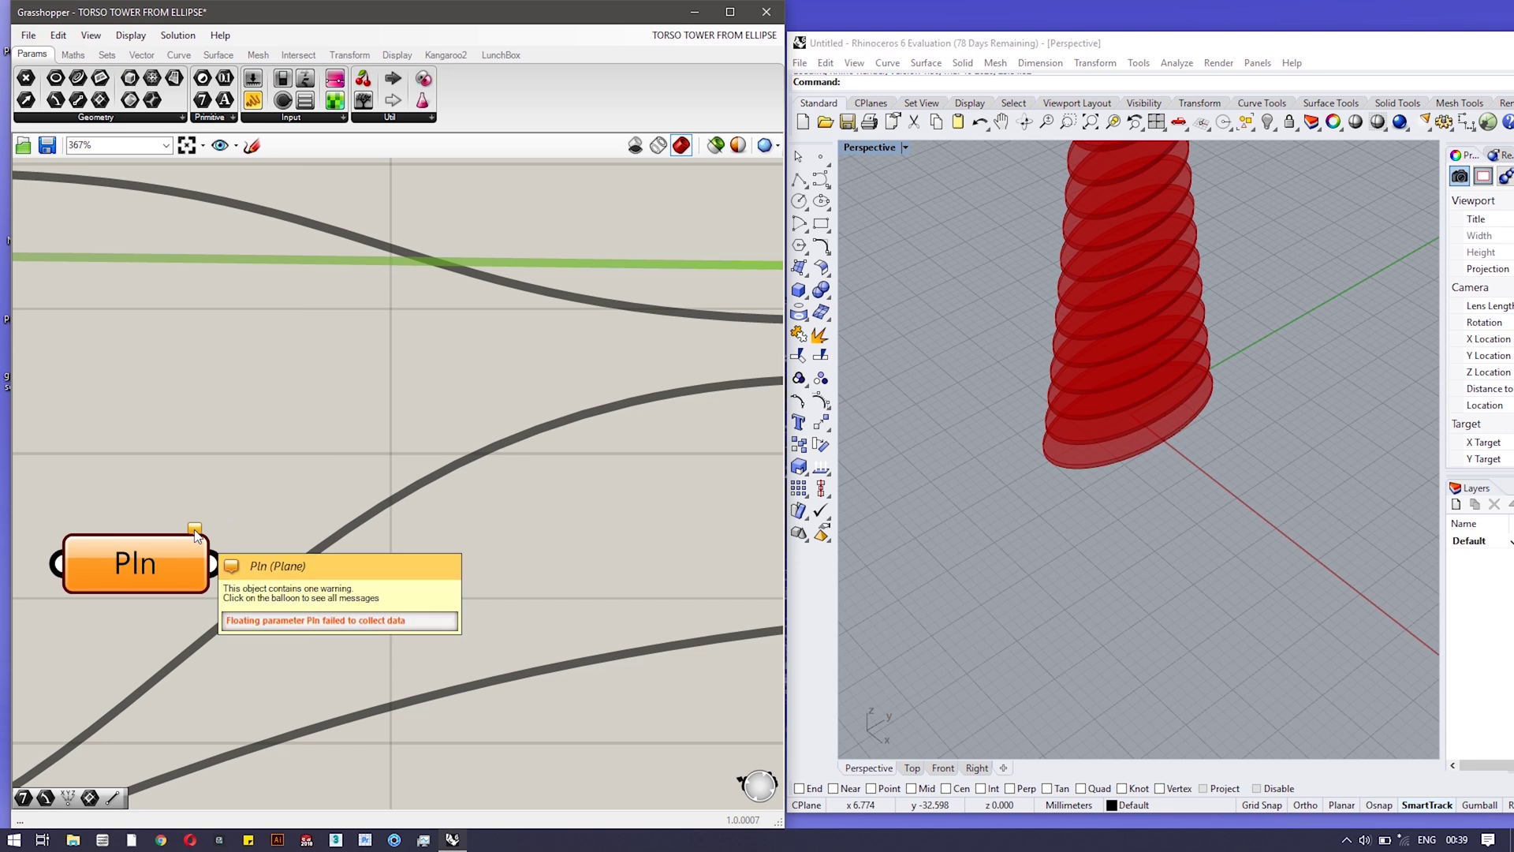
click(354, 289)
scroll(195, 510, up, 1)
scroll(323, 464, down, 6)
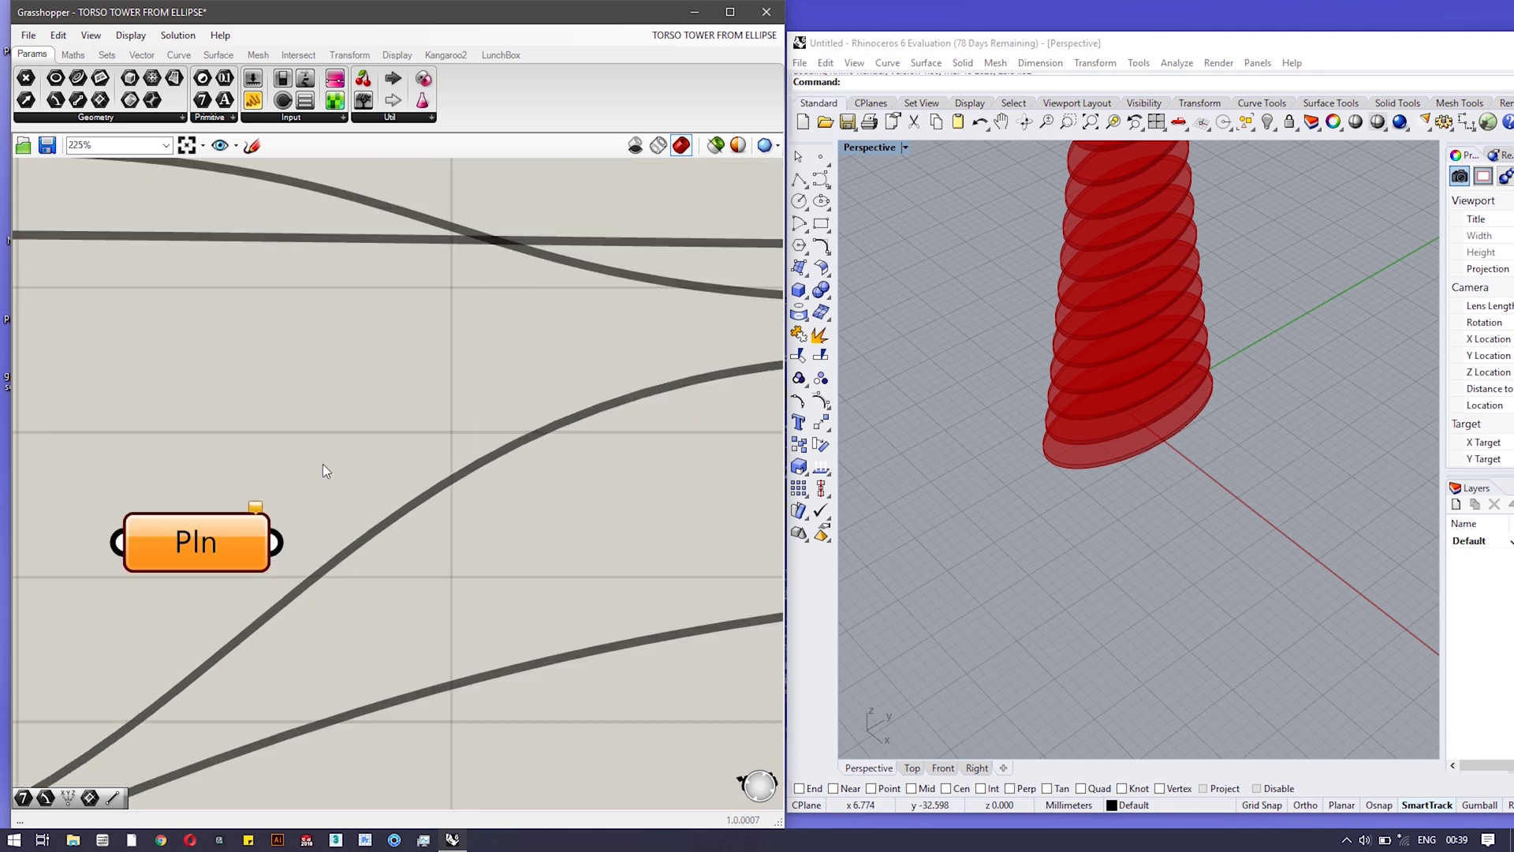
scroll(349, 446, down, 2)
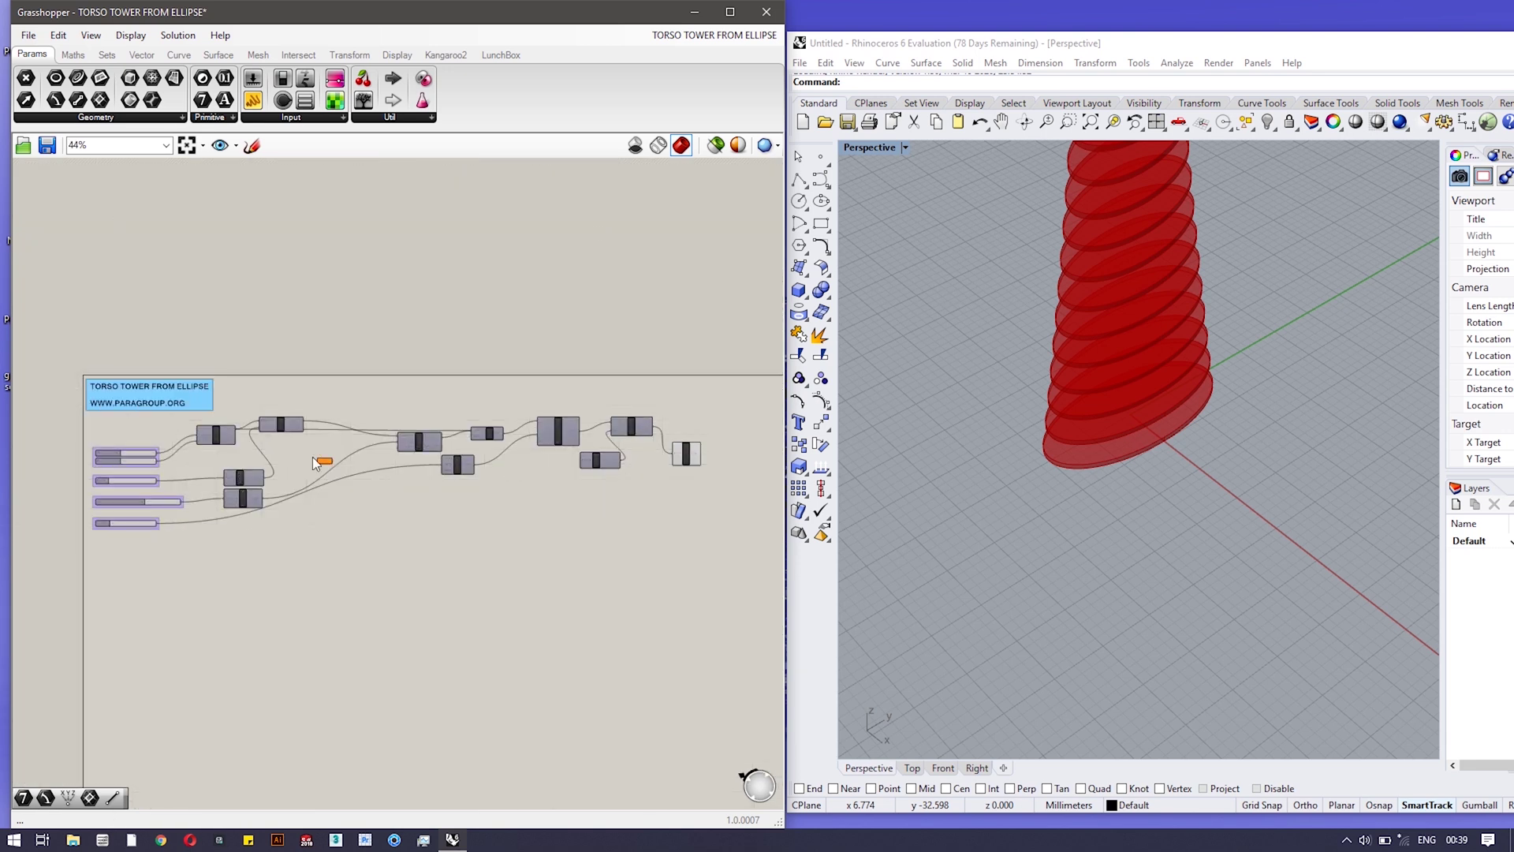
scroll(314, 437, up, 2)
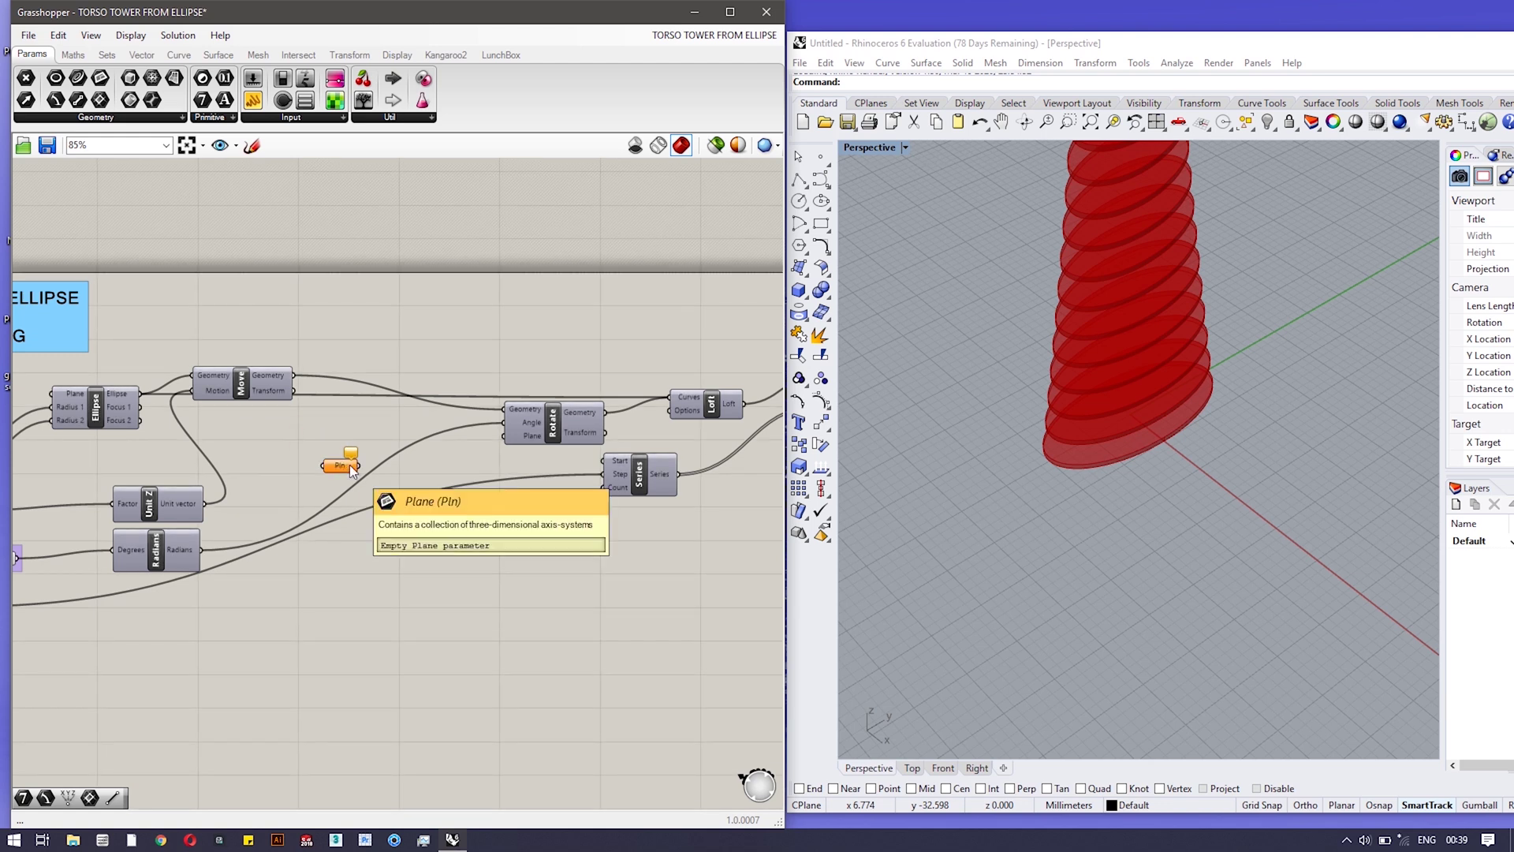
- Bring up the list of available canvas widgets for review
click(130, 35)
mouse_move(267, 339)
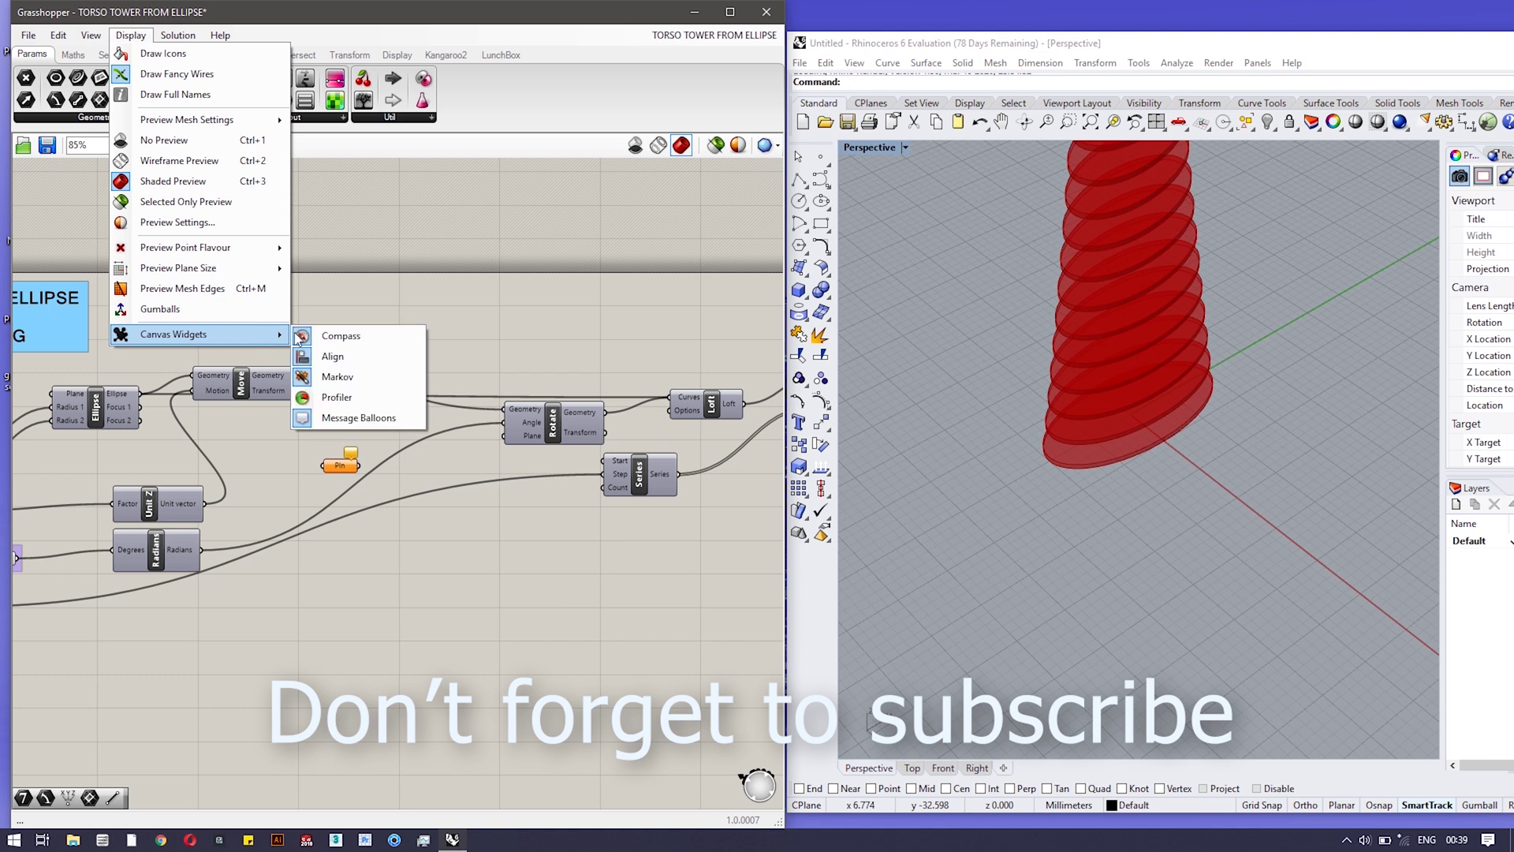